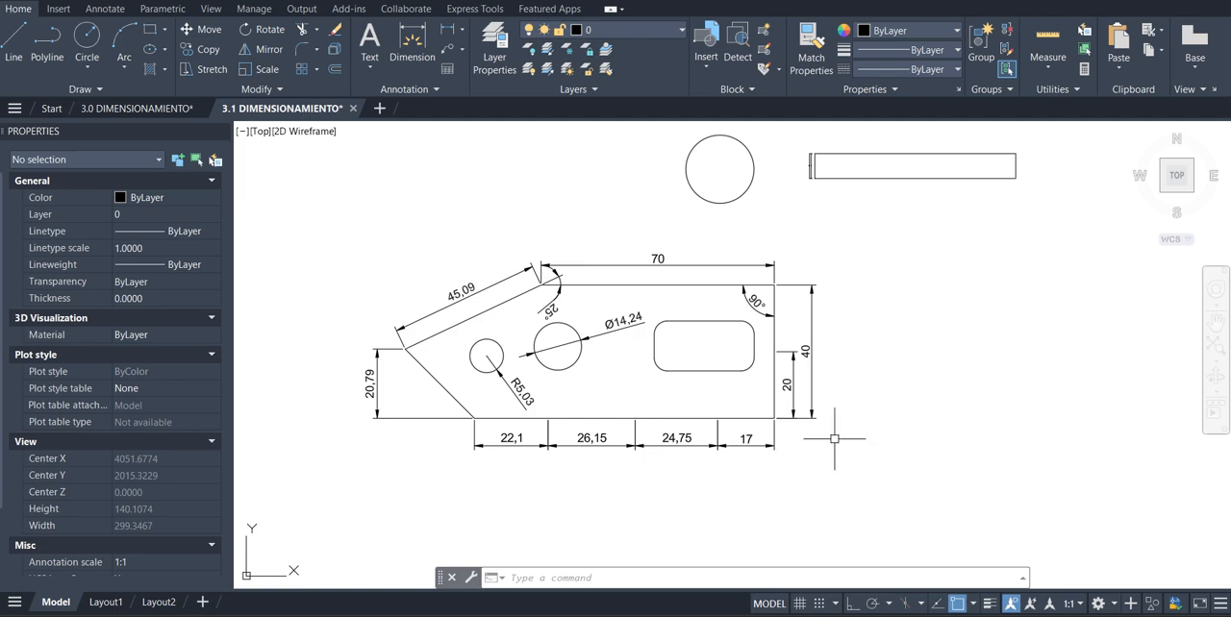
Turn on all layers with LAYON and look over the red labels naming each dimension type
text(layon)
key(Return)
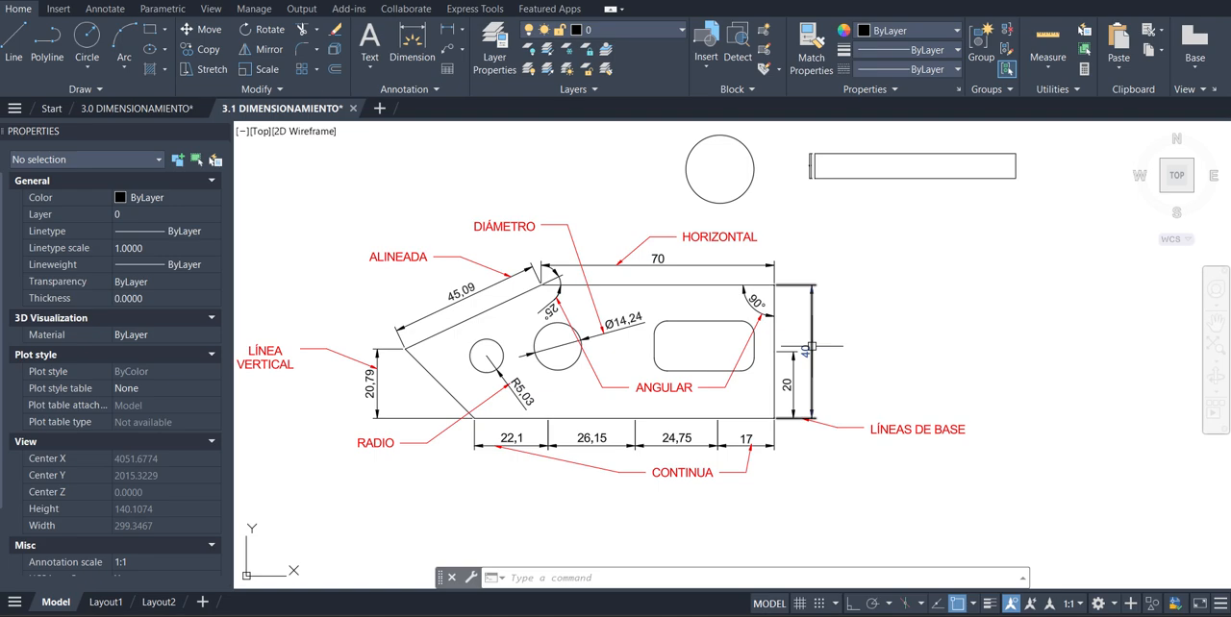
scroll(812, 346, up, 2)
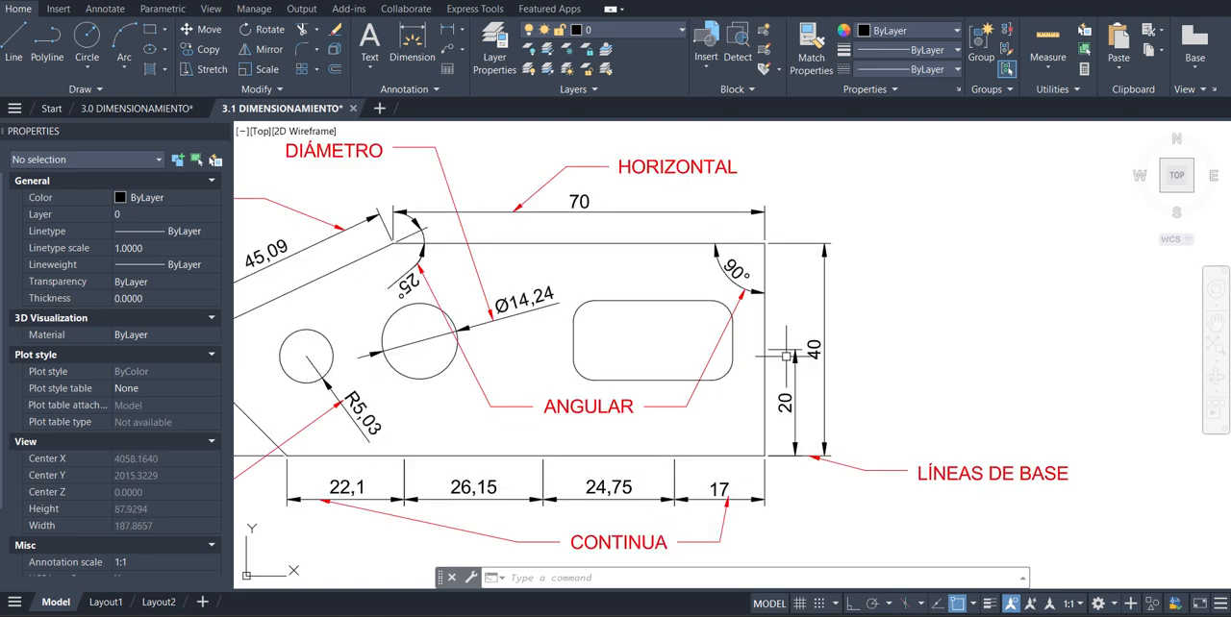
scroll(787, 356, down, 3)
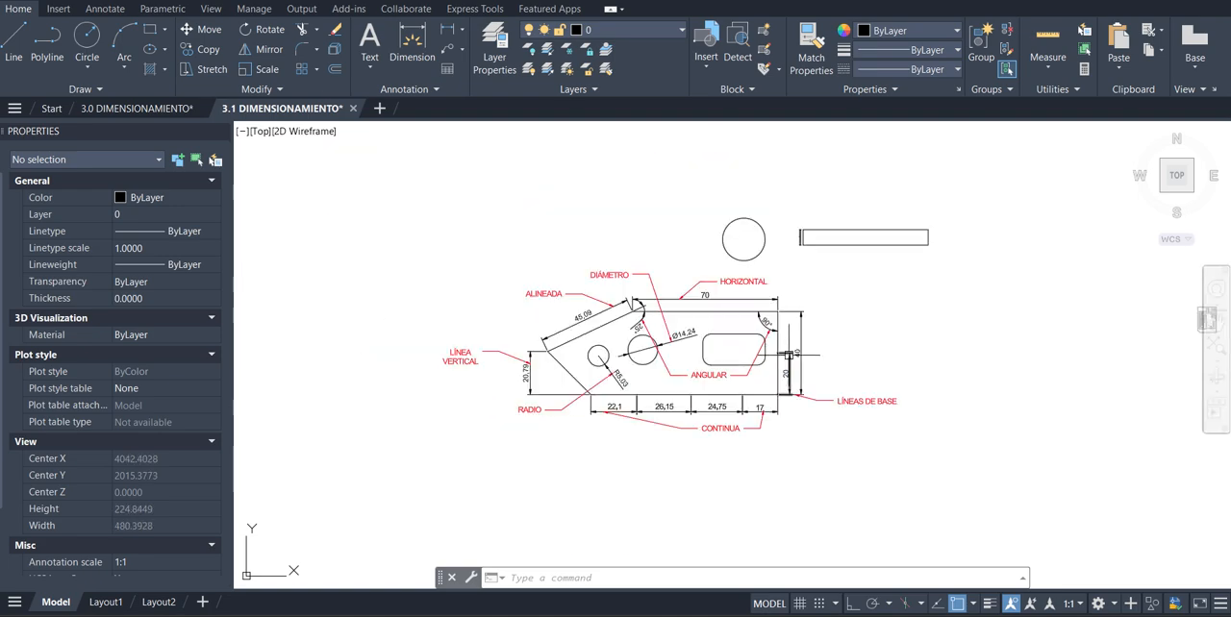
scroll(815, 322, up, 3)
scroll(816, 320, down, 2)
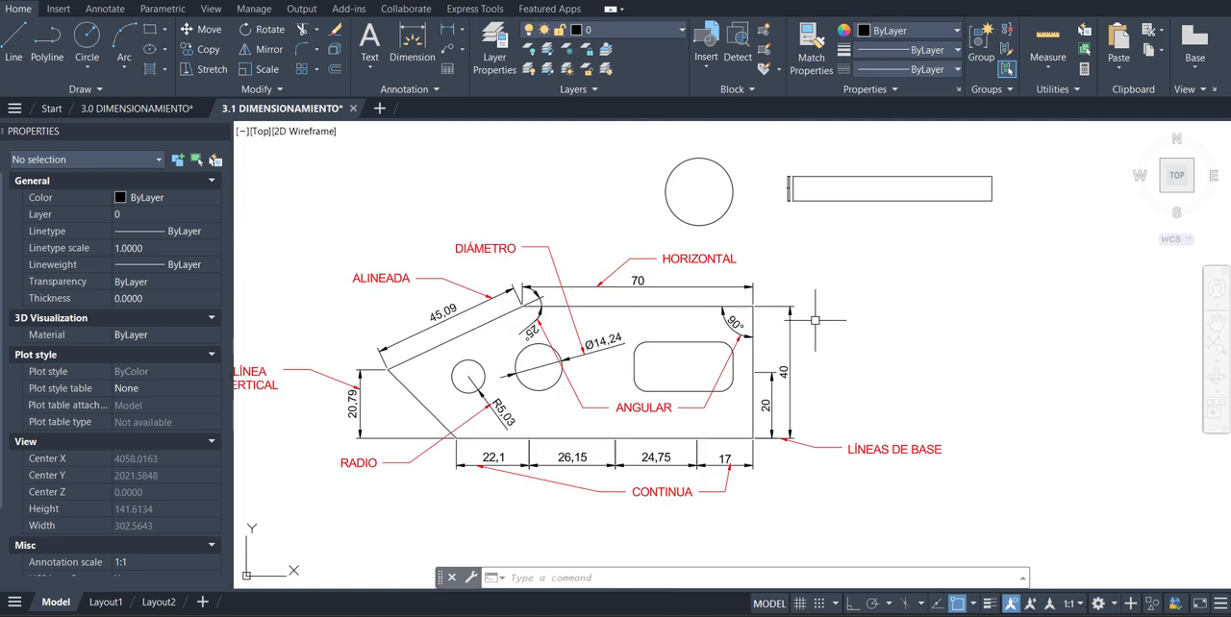
Try the Dimension command on the part's upper horizontal edge, with the dimension line above it
click(117, 11)
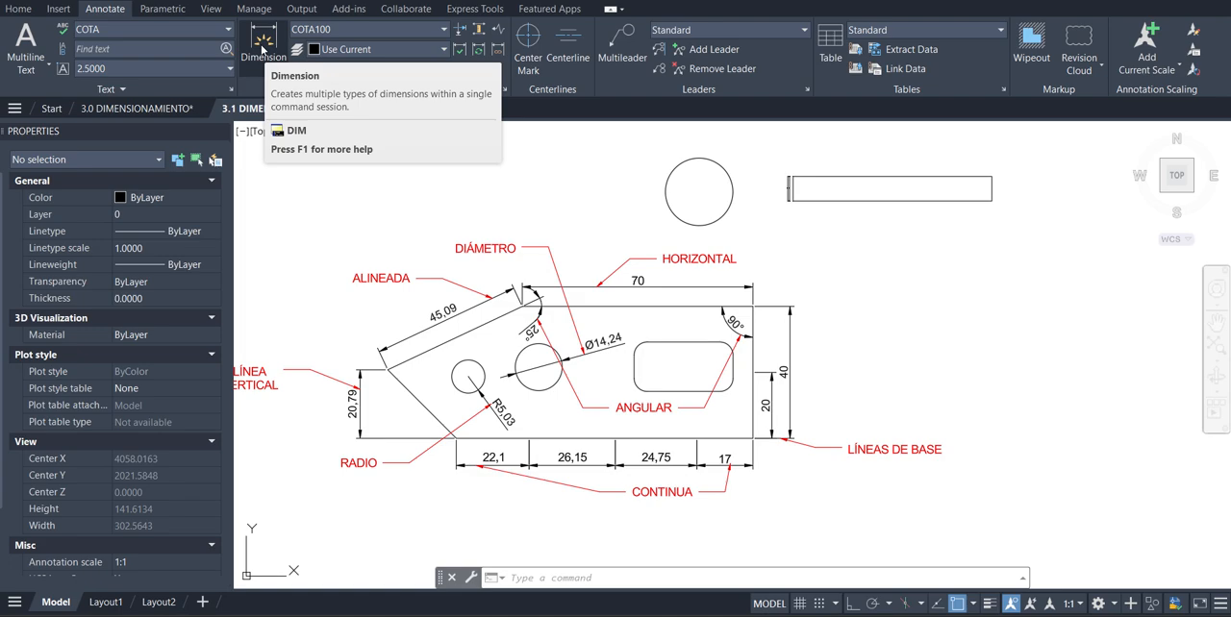
click(261, 48)
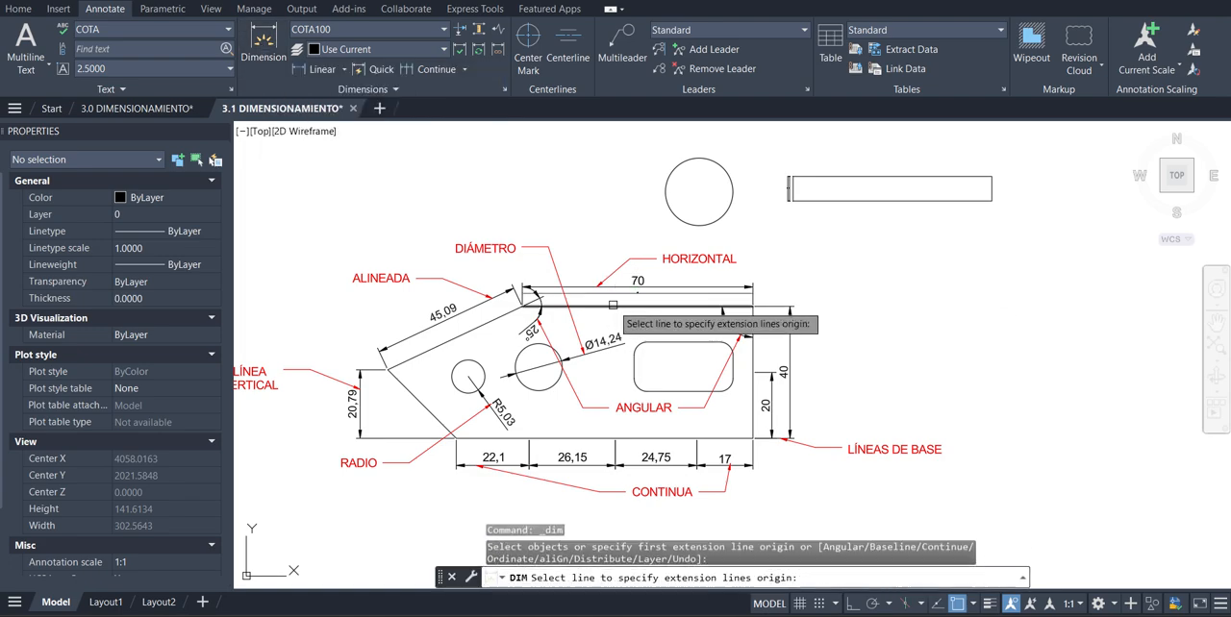
click(625, 307)
scroll(623, 284, up, 4)
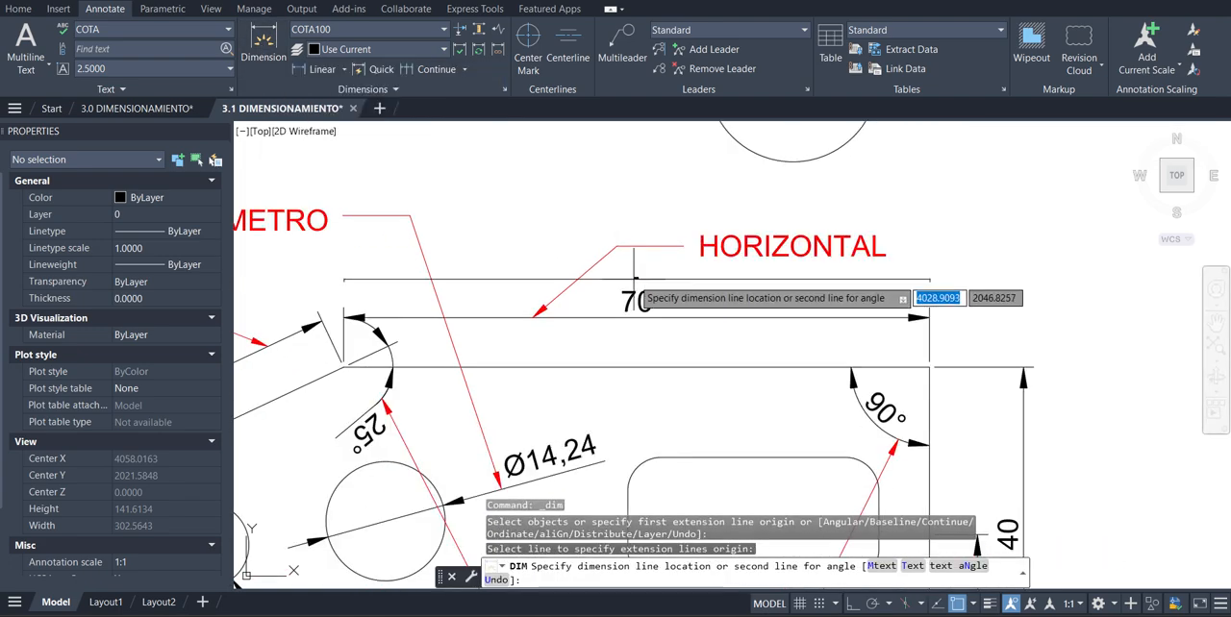
scroll(636, 258, up, 4)
scroll(635, 260, down, 5)
scroll(625, 274, down, 3)
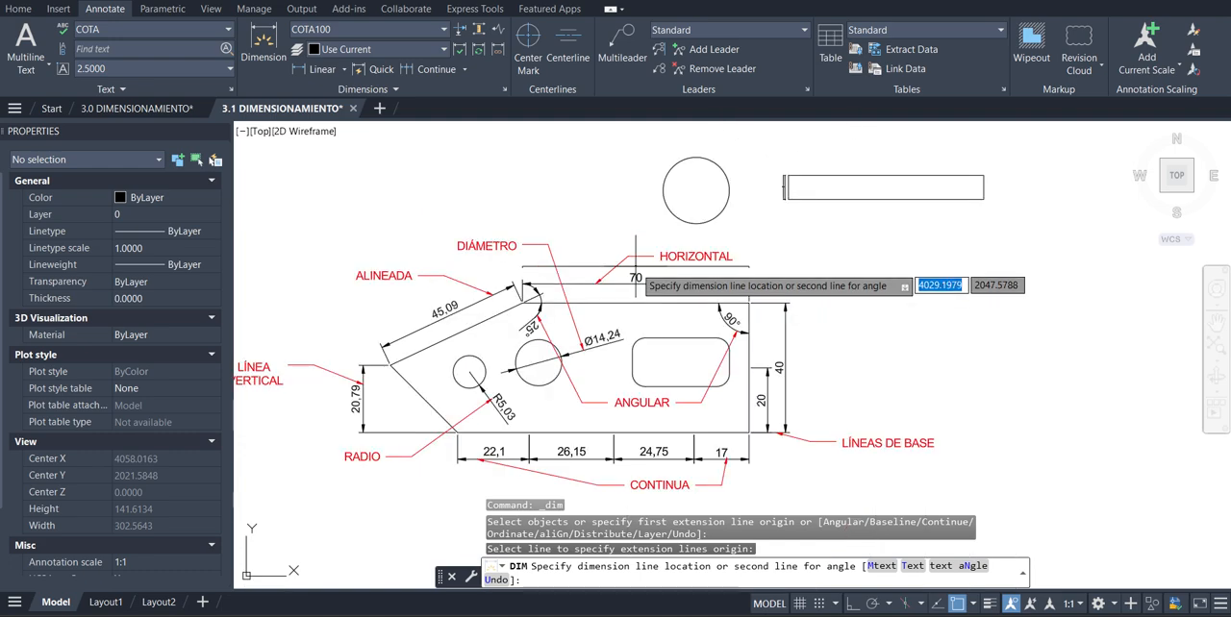
click(608, 285)
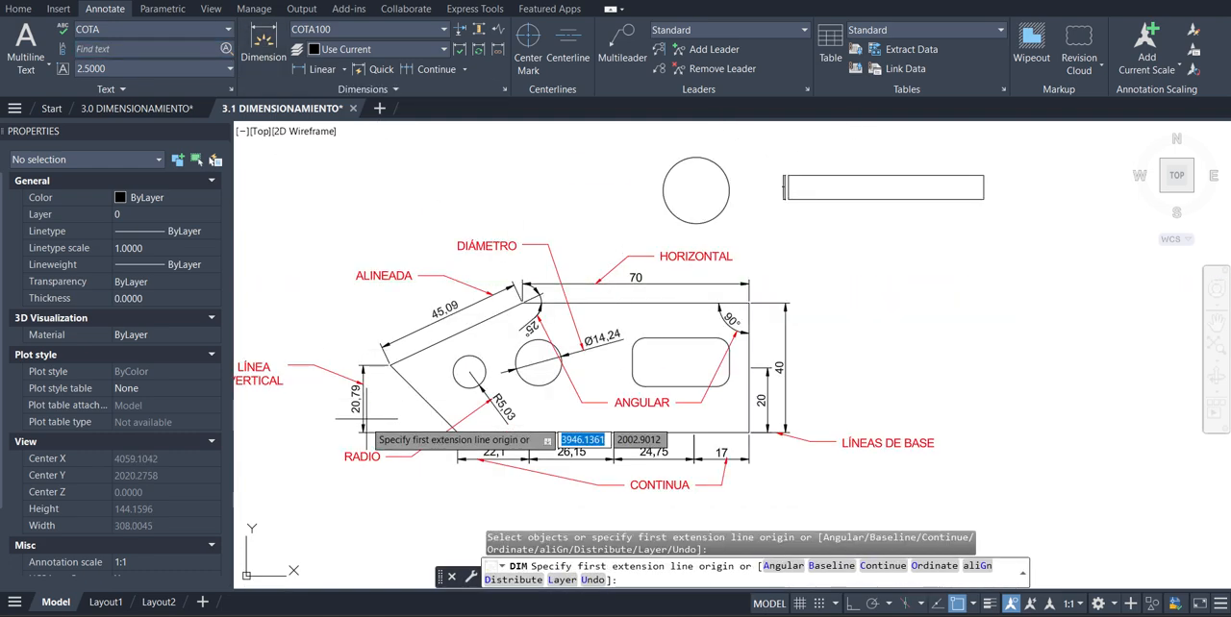
Try an angular dimension between the part's two slanted edges at the left corner
scroll(395, 382, up, 4)
click(431, 376)
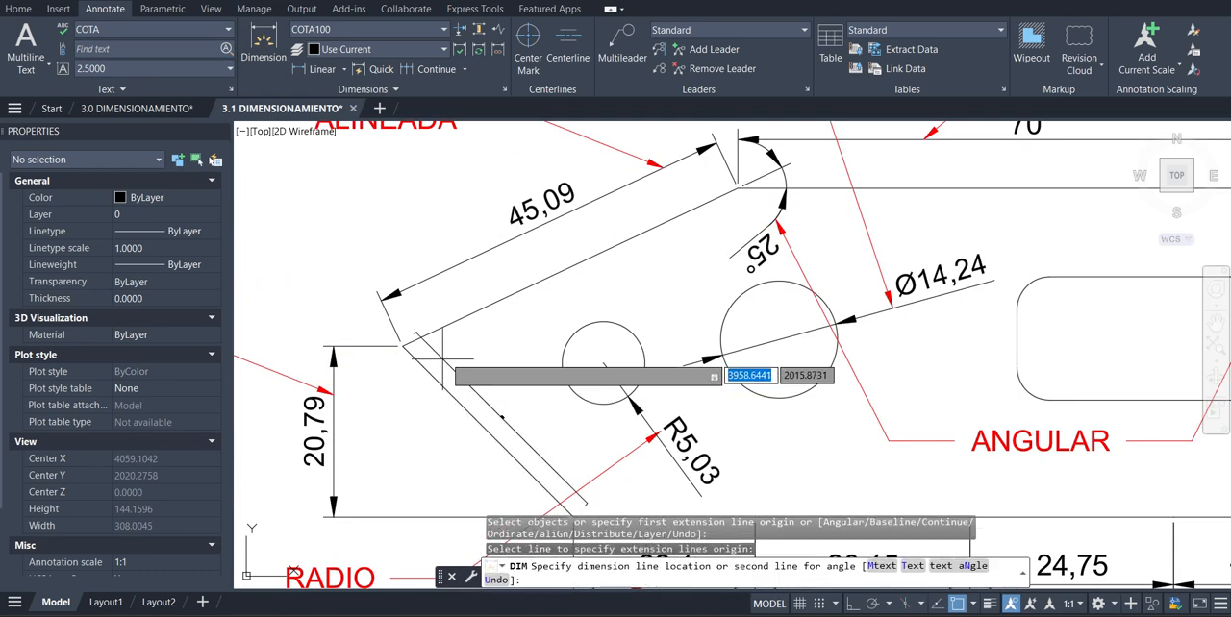
click(471, 313)
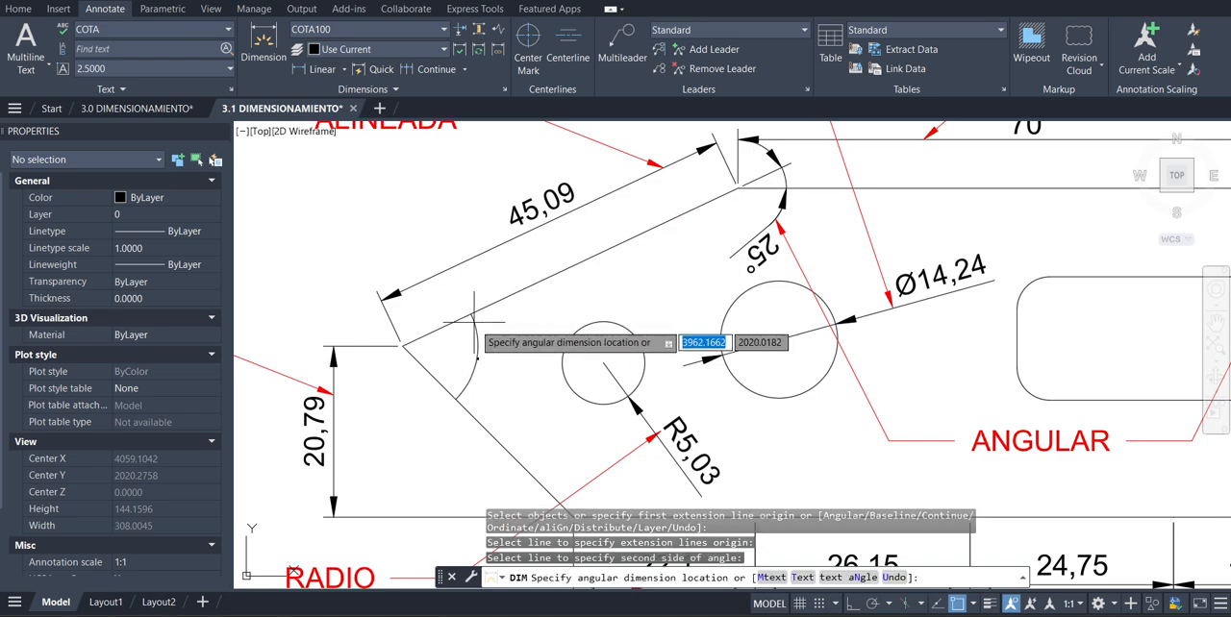
scroll(424, 356, down, 2)
scroll(525, 385, up, 2)
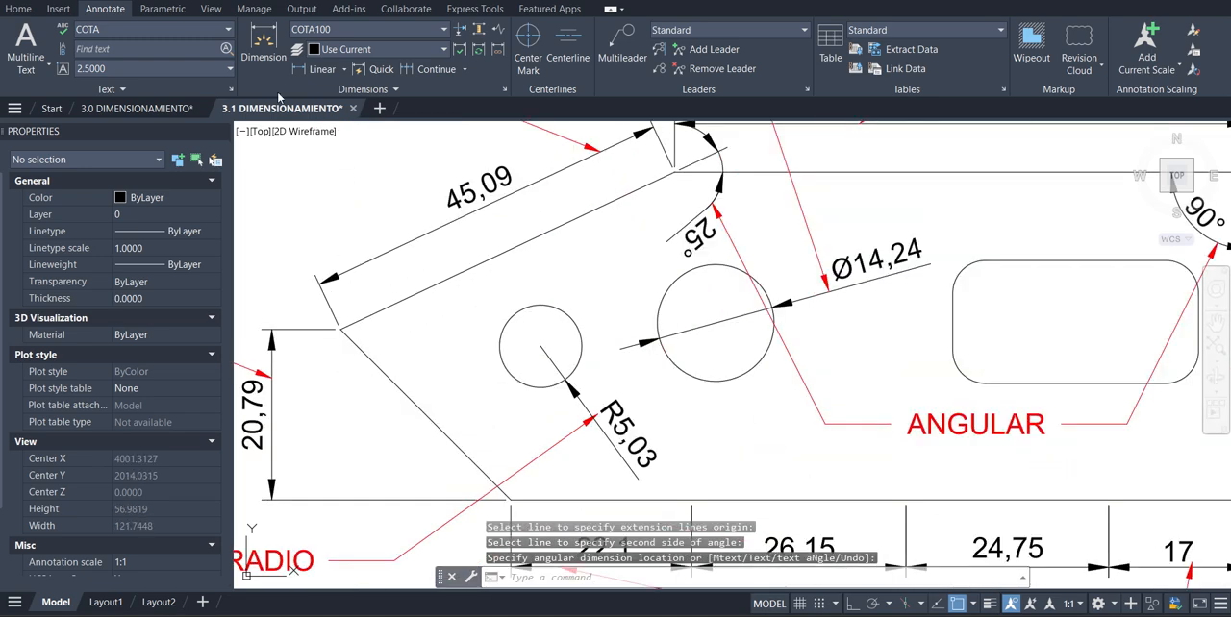
Try dimensioning the small circle inside the part, using the Radius option instead of diameter
click(264, 40)
click(567, 319)
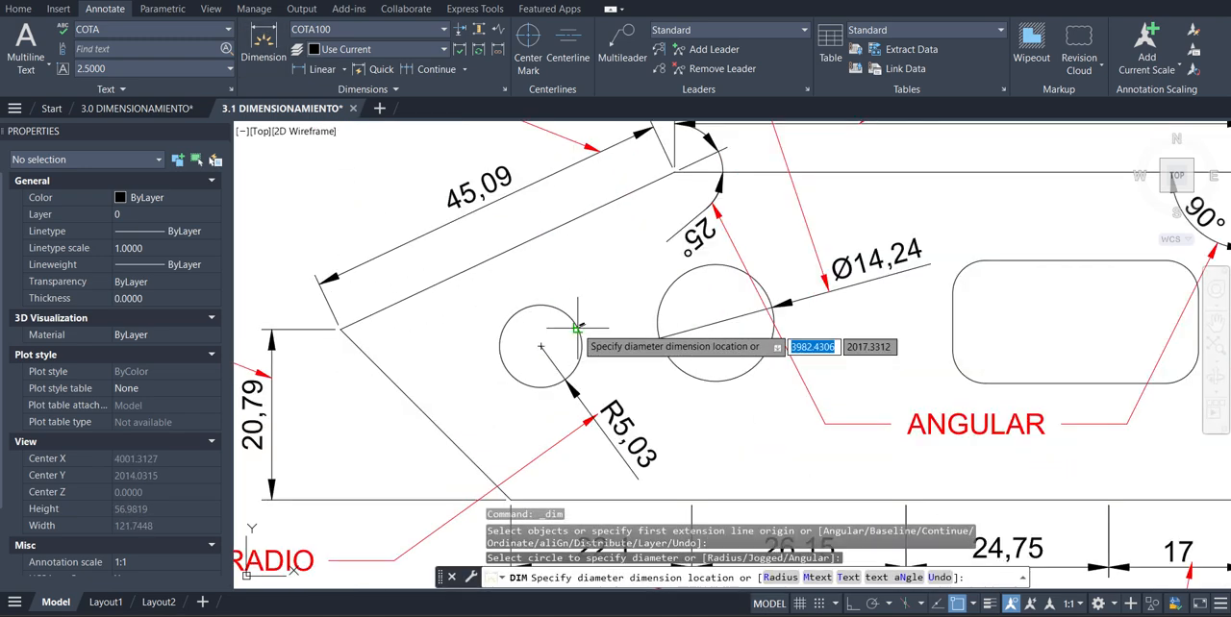
scroll(564, 320, up, 3)
scroll(528, 340, up, 3)
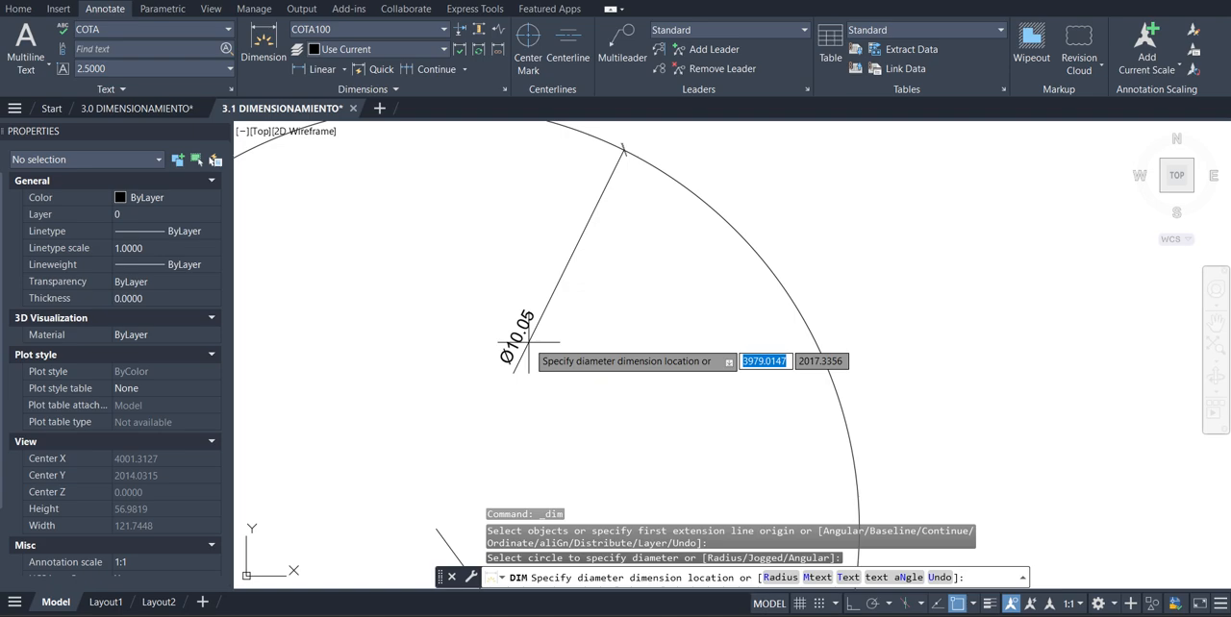
click(784, 578)
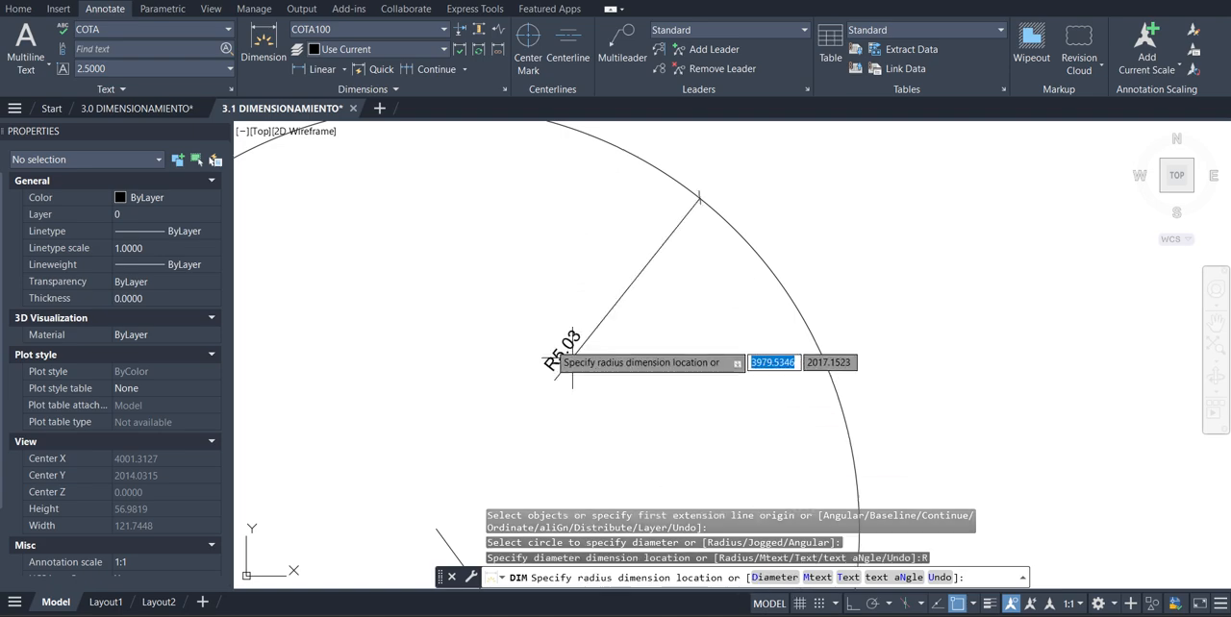
scroll(515, 341, down, 3)
scroll(483, 370, up, 3)
scroll(481, 370, down, 5)
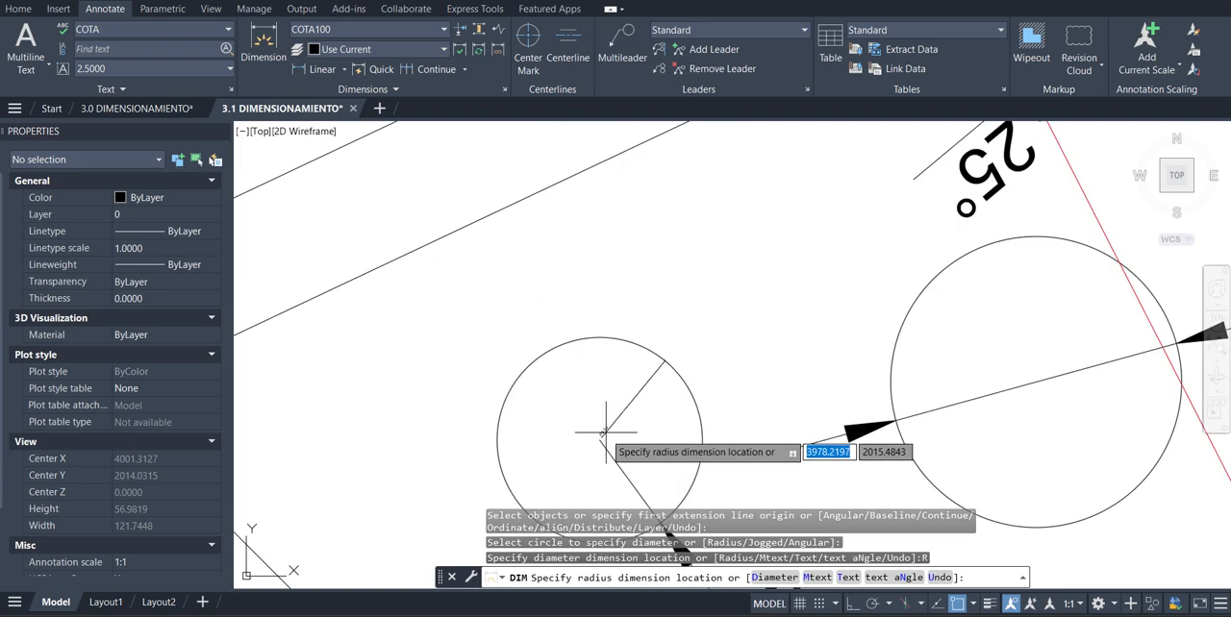
scroll(530, 423, up, 4)
scroll(577, 412, down, 2)
scroll(572, 400, down, 2)
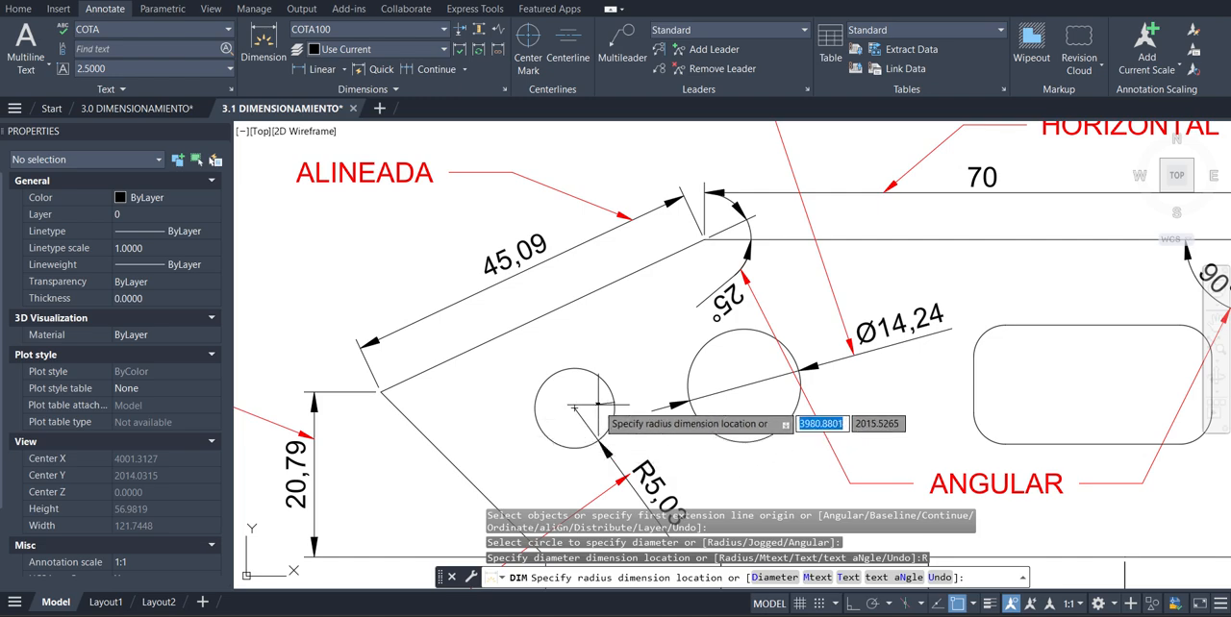
scroll(596, 405, up, 4)
key(Escape)
scroll(492, 408, down, 4)
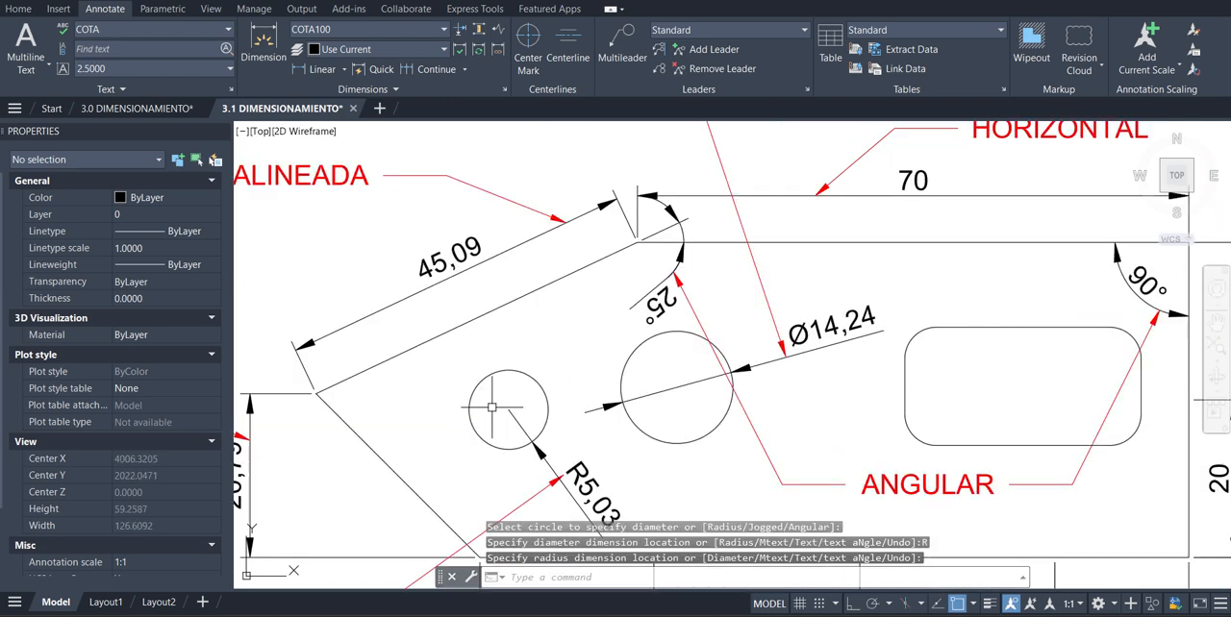
Draw a vertical line across the separate circle above the part, from its upper to its lower quadrant
scroll(495, 381, down, 4)
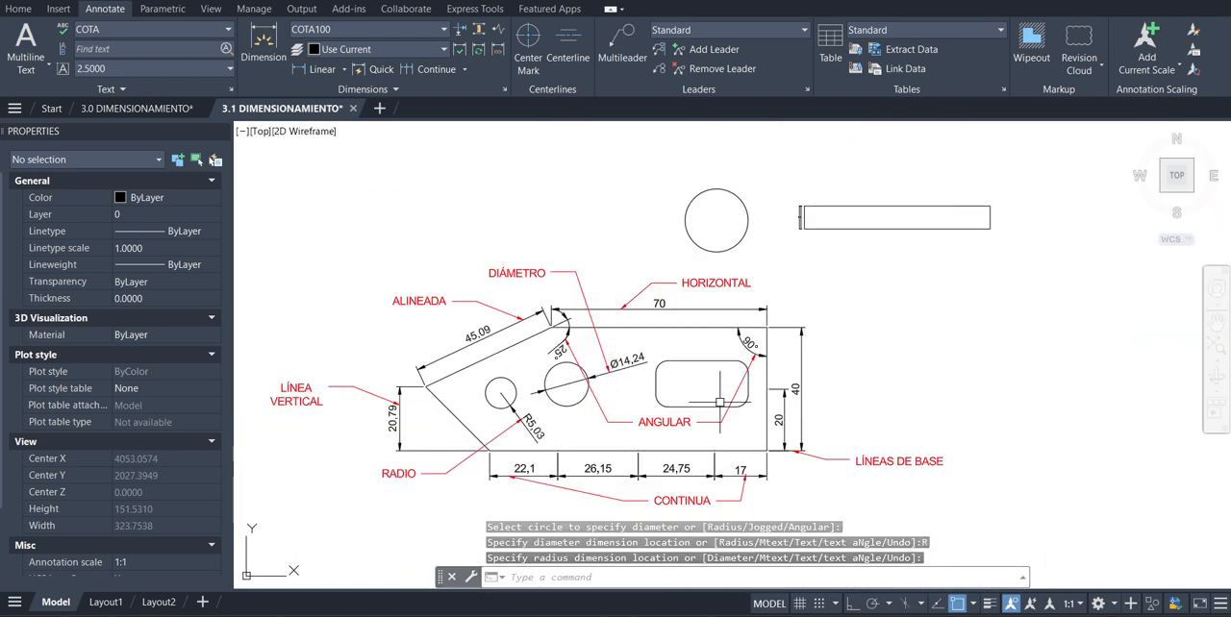
scroll(717, 413, up, 2)
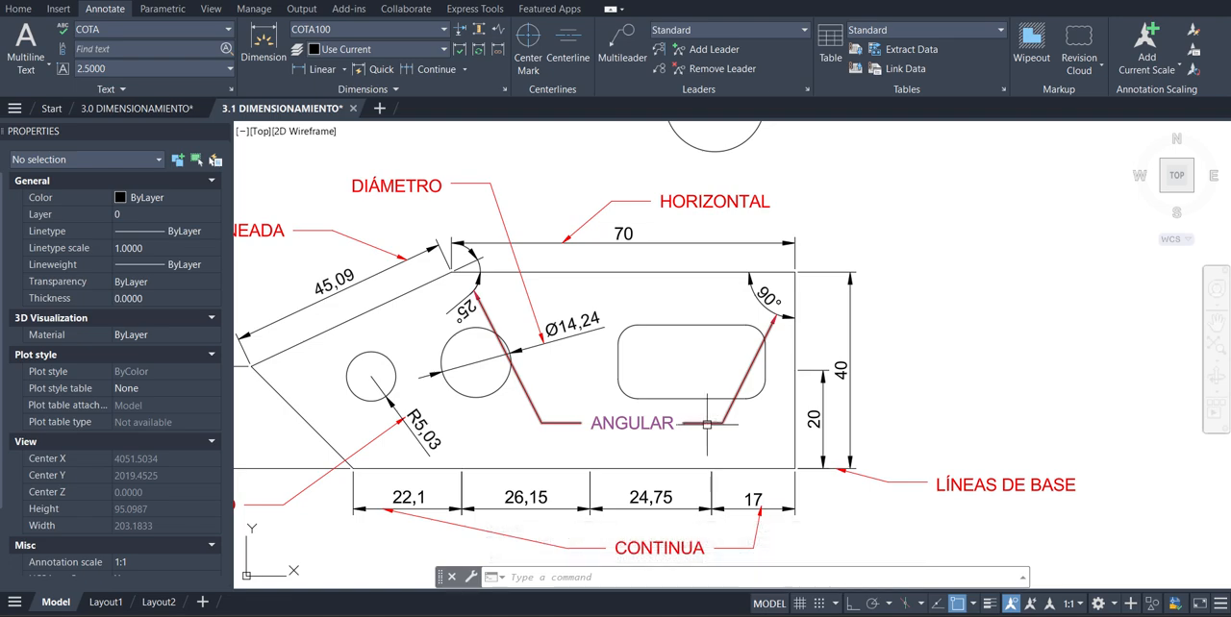
scroll(653, 372, down, 2)
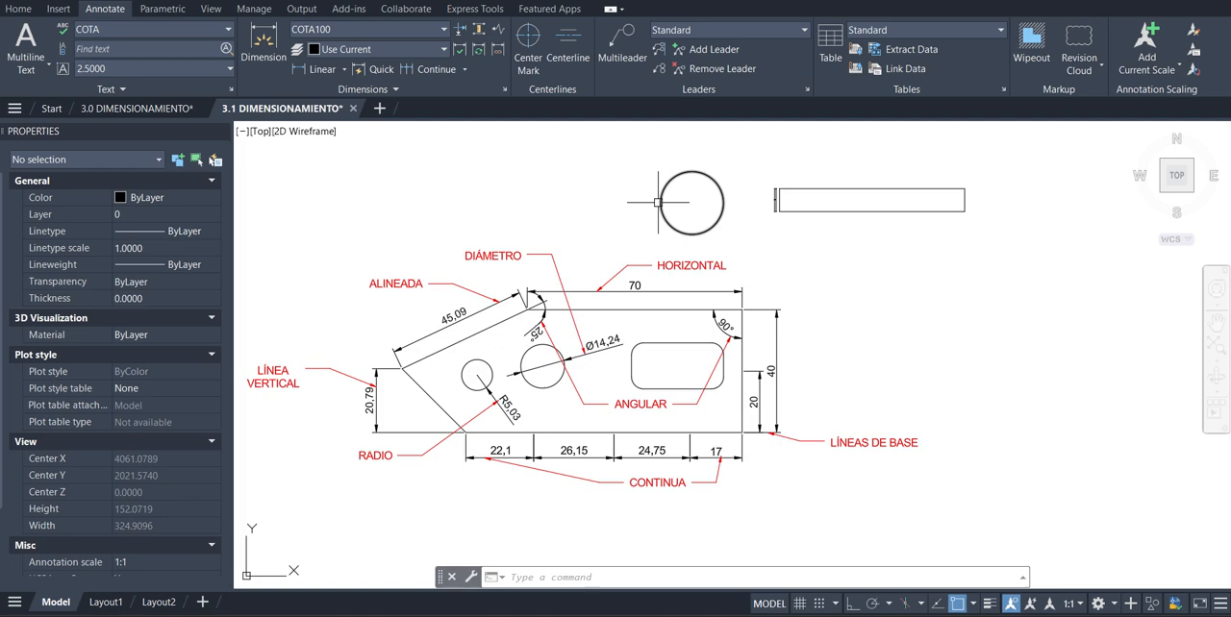
mouse_move(658, 201)
scroll(657, 202, up, 4)
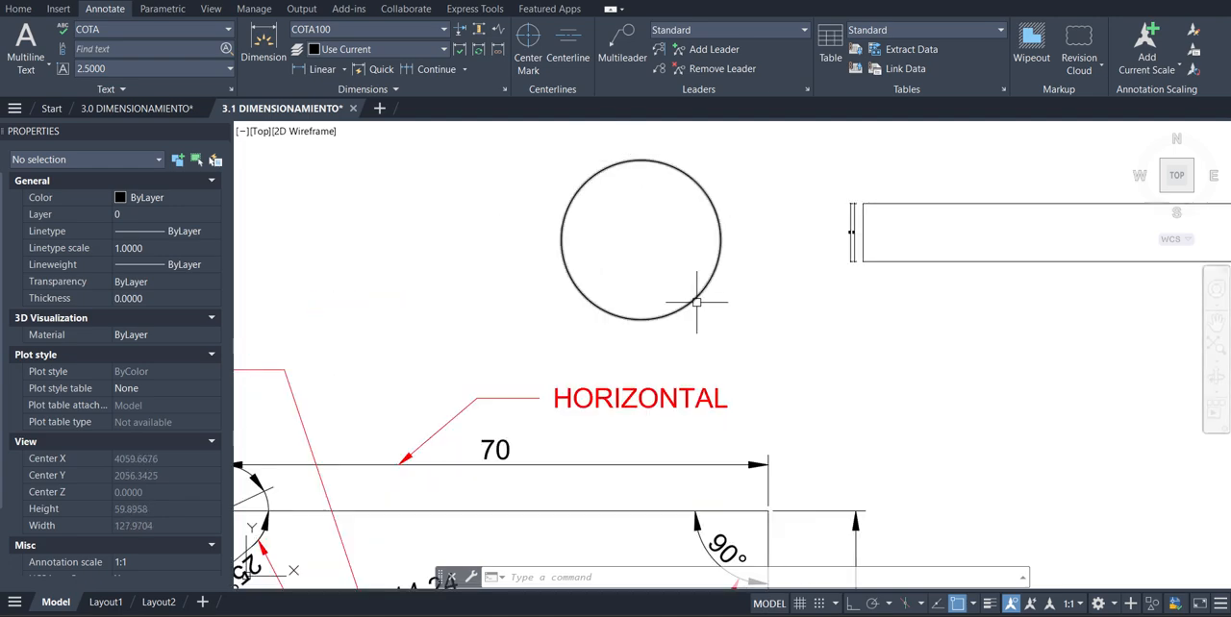
click(18, 11)
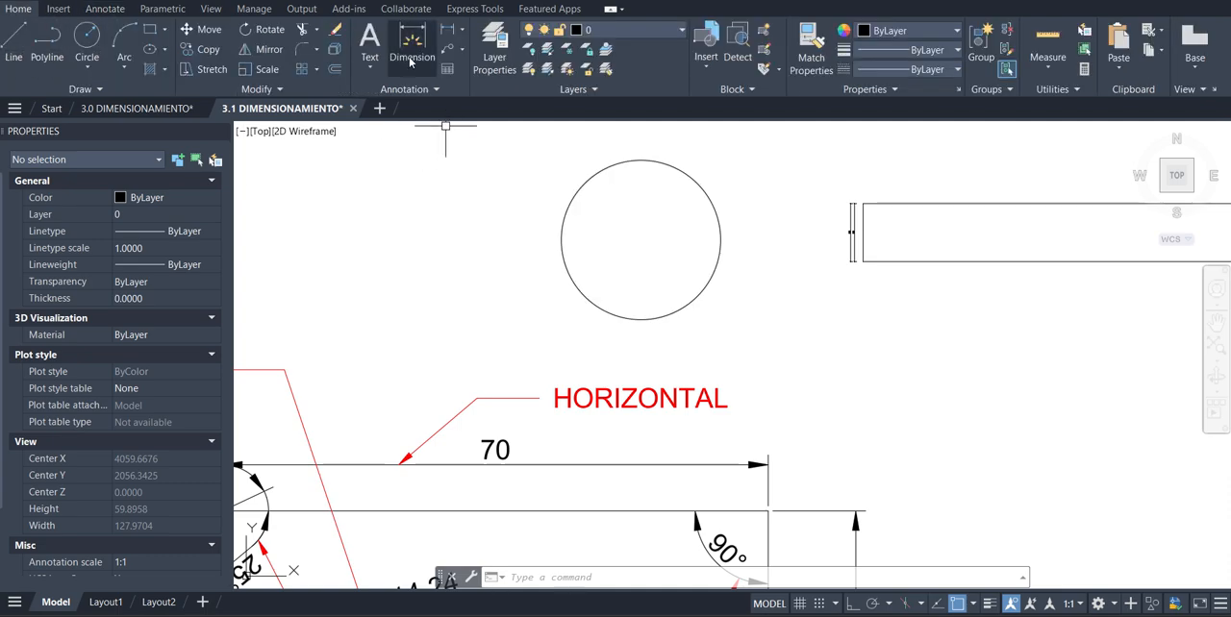
click(14, 43)
click(640, 159)
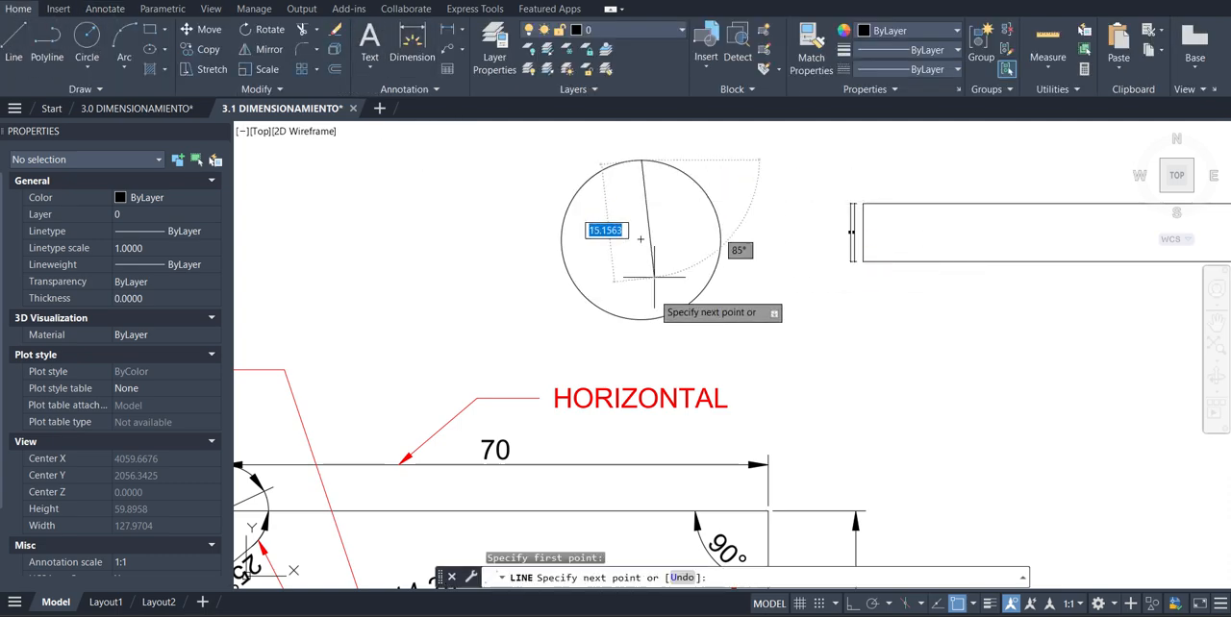
click(640, 319)
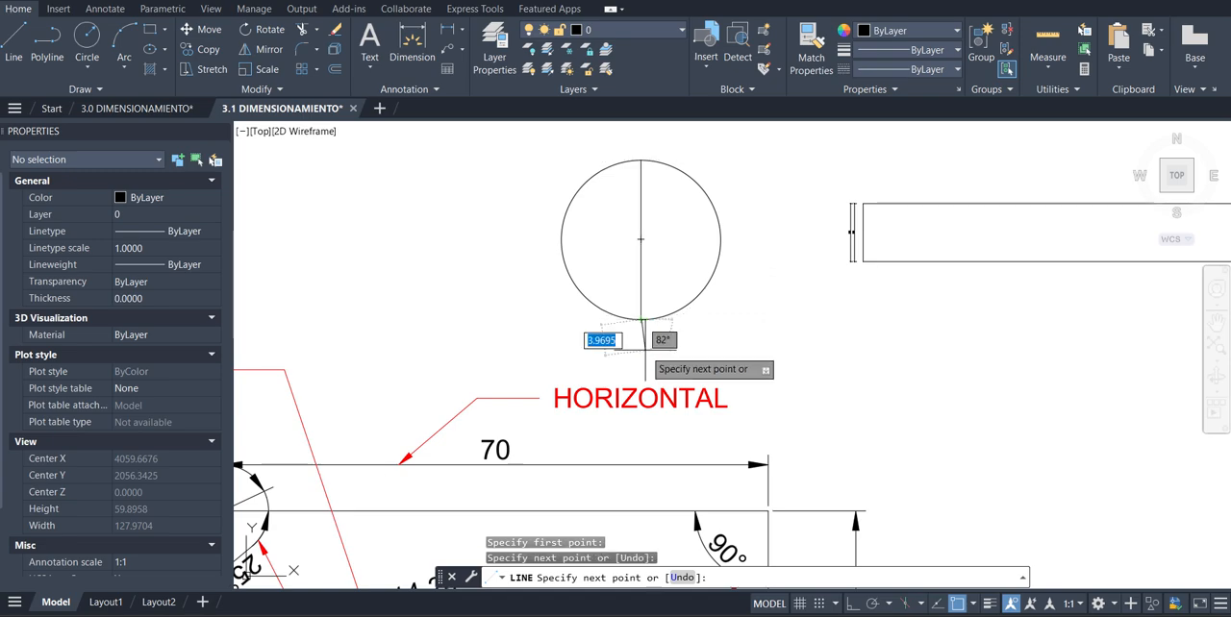
key(Return)
key(Return)
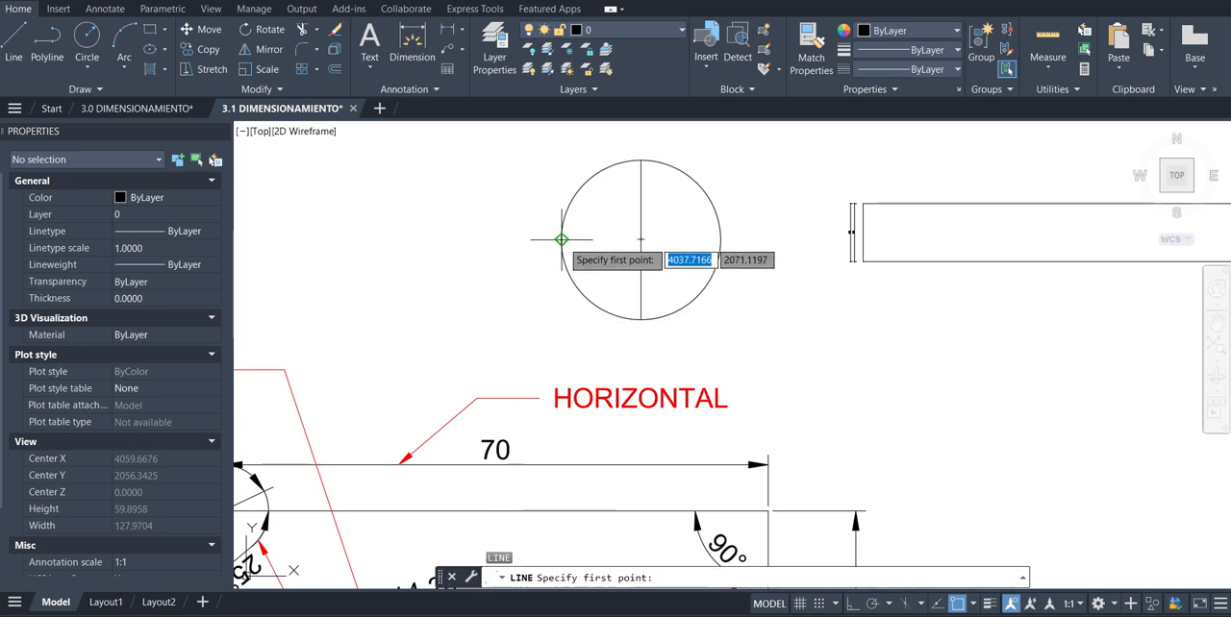
Draw a horizontal line across the same circle, from its left to its right quadrant
click(561, 240)
click(720, 239)
key(Return)
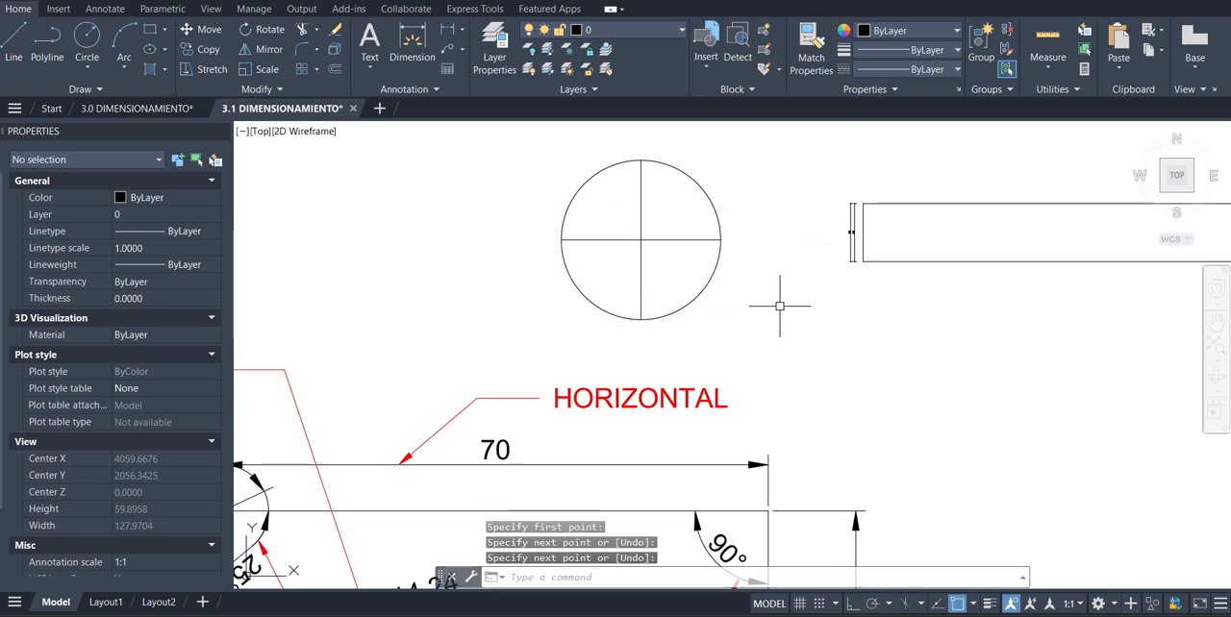
Delete the two crossing lines inside the circle
scroll(709, 228, up, 4)
click(669, 200)
click(493, 299)
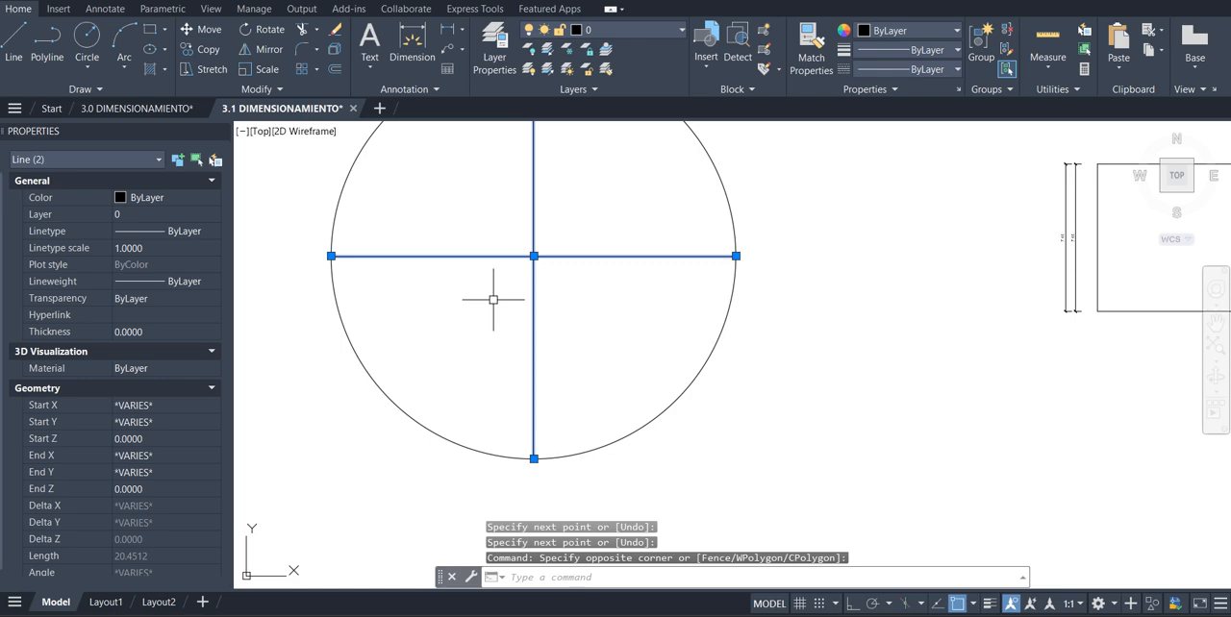
key(Delete)
Add a center mark to the separate circle above the part, and end the Center Mark command
scroll(538, 295, down, 5)
scroll(491, 300, up, 3)
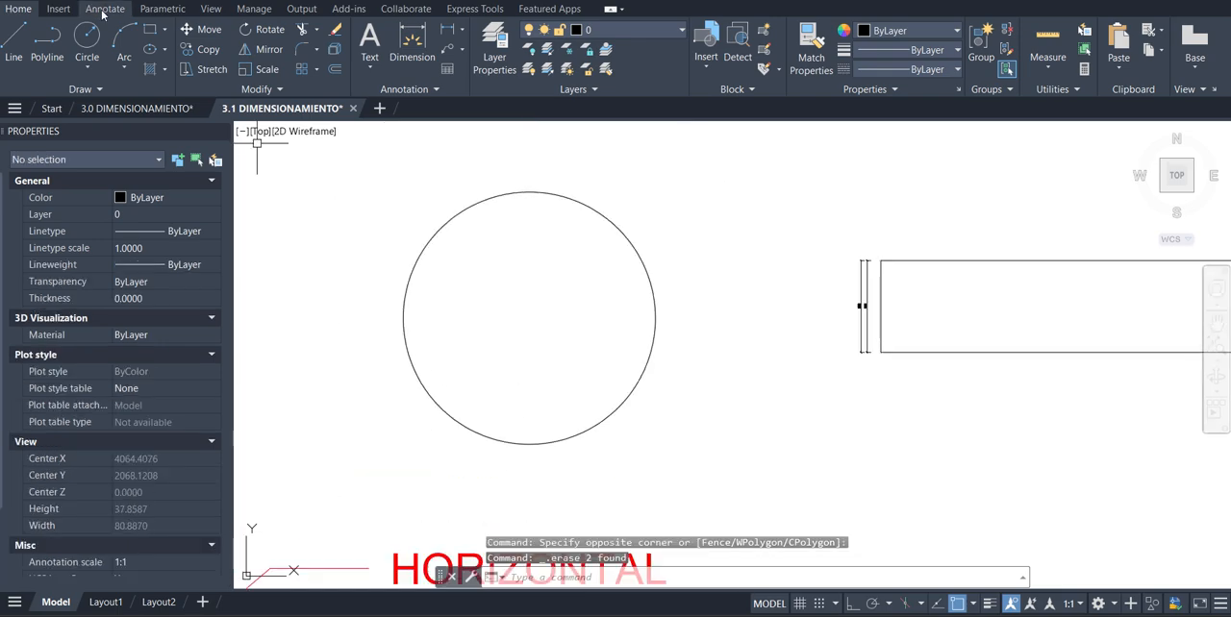
click(104, 10)
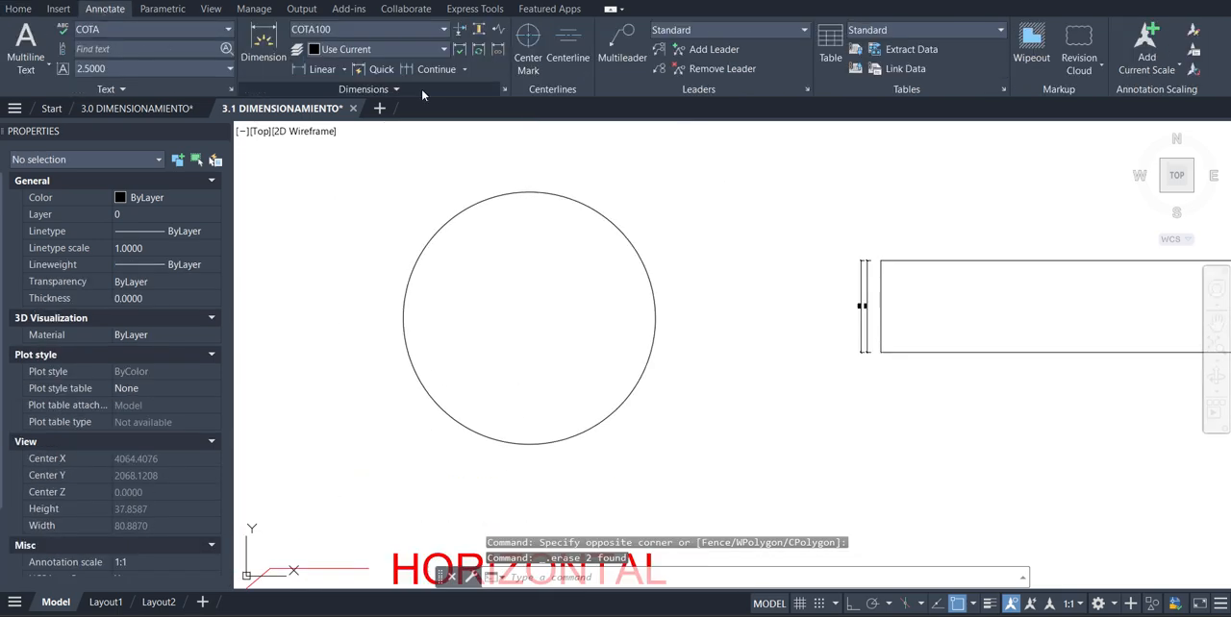
click(531, 48)
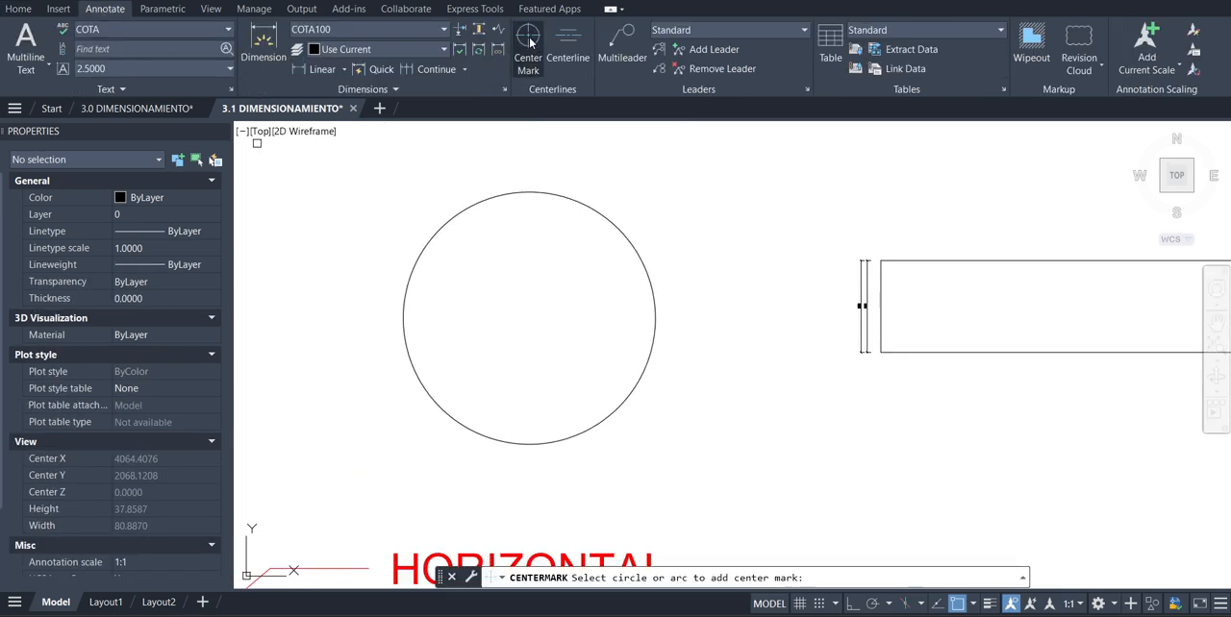
click(599, 214)
scroll(448, 306, down, 2)
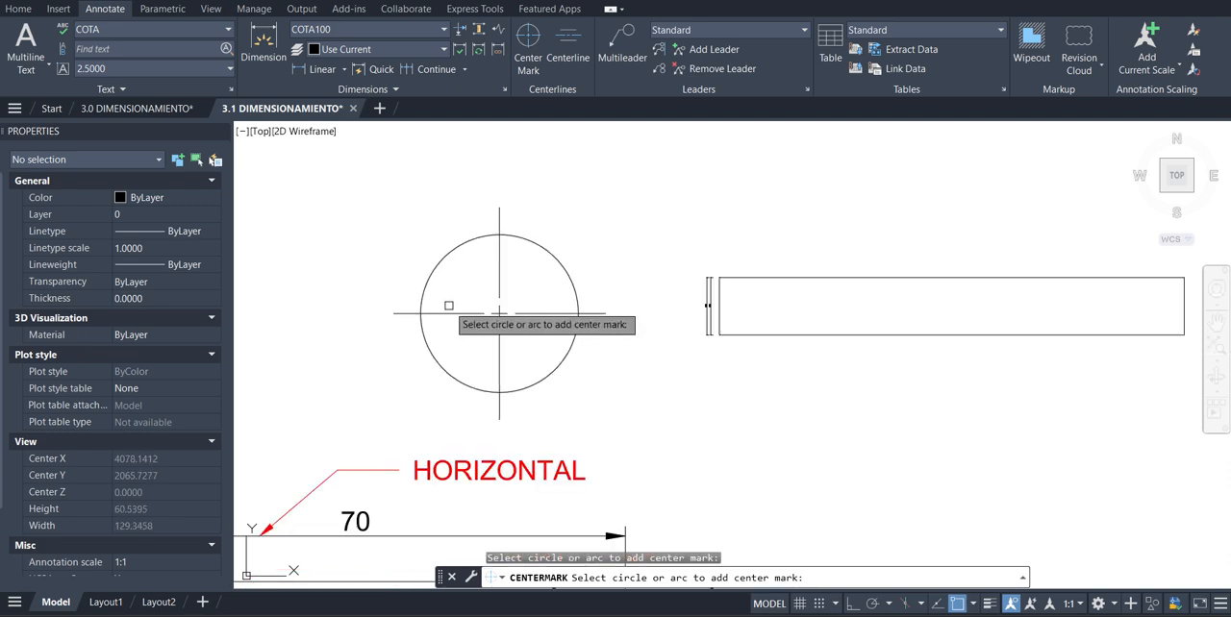
scroll(596, 183, down, 2)
scroll(726, 284, up, 4)
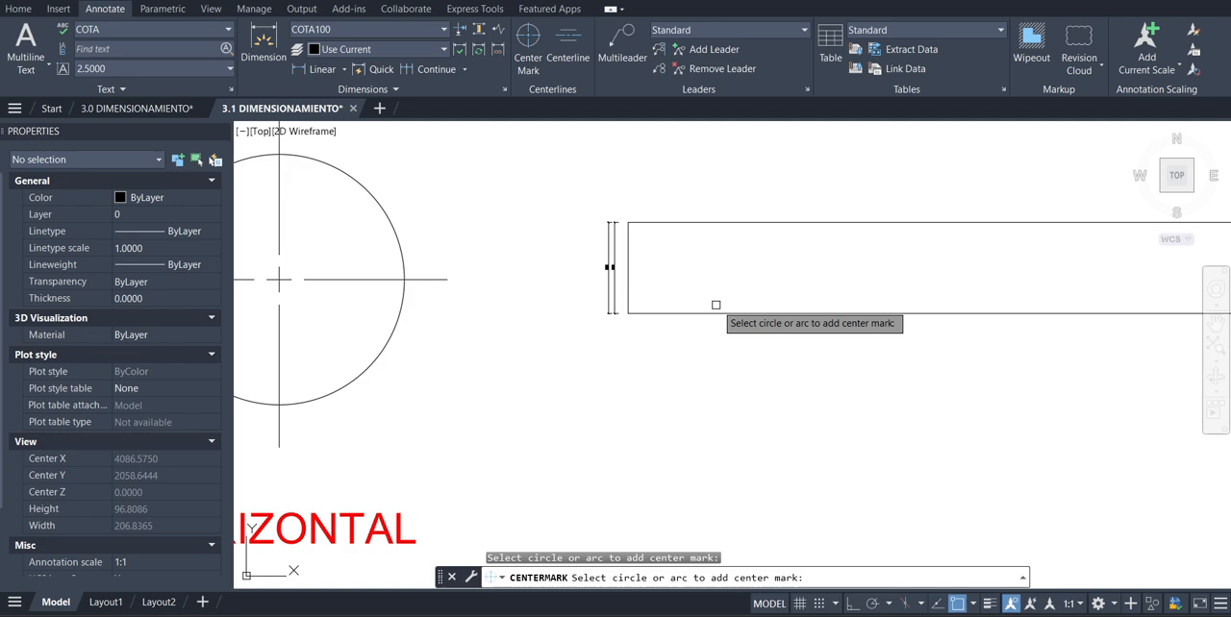
click(737, 220)
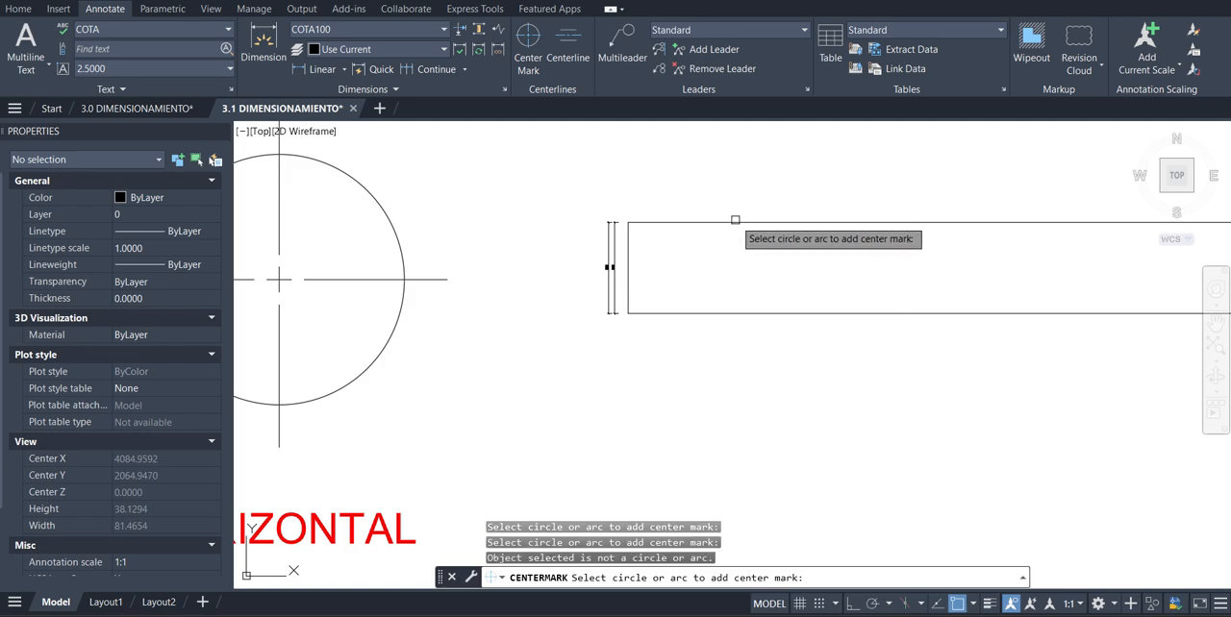
key(Escape)
Add a centerline between the two long edges of the rectangle beside the circle, and leave nothing selected
click(567, 43)
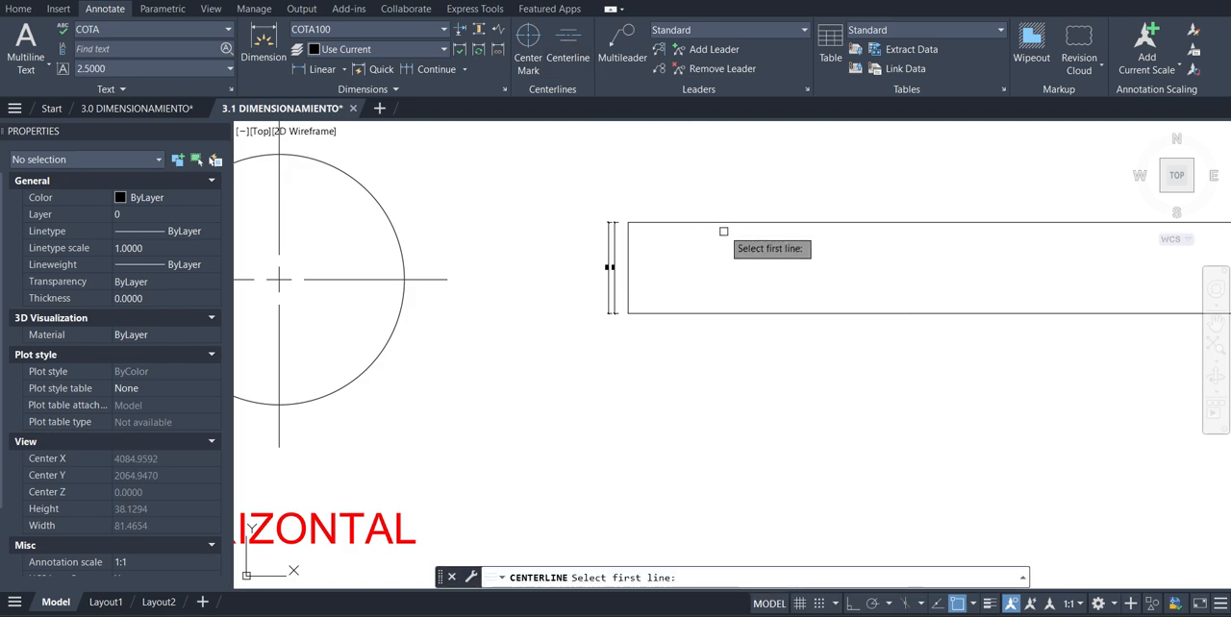
click(721, 222)
click(733, 316)
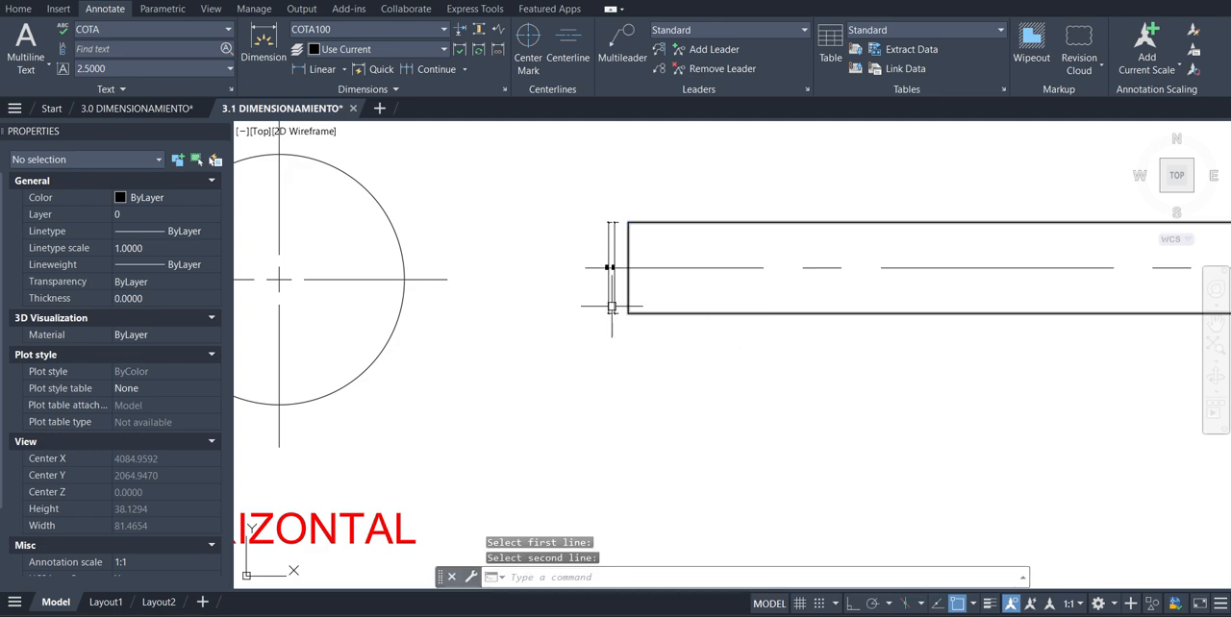
scroll(613, 306, down, 4)
scroll(750, 296, up, 3)
click(698, 285)
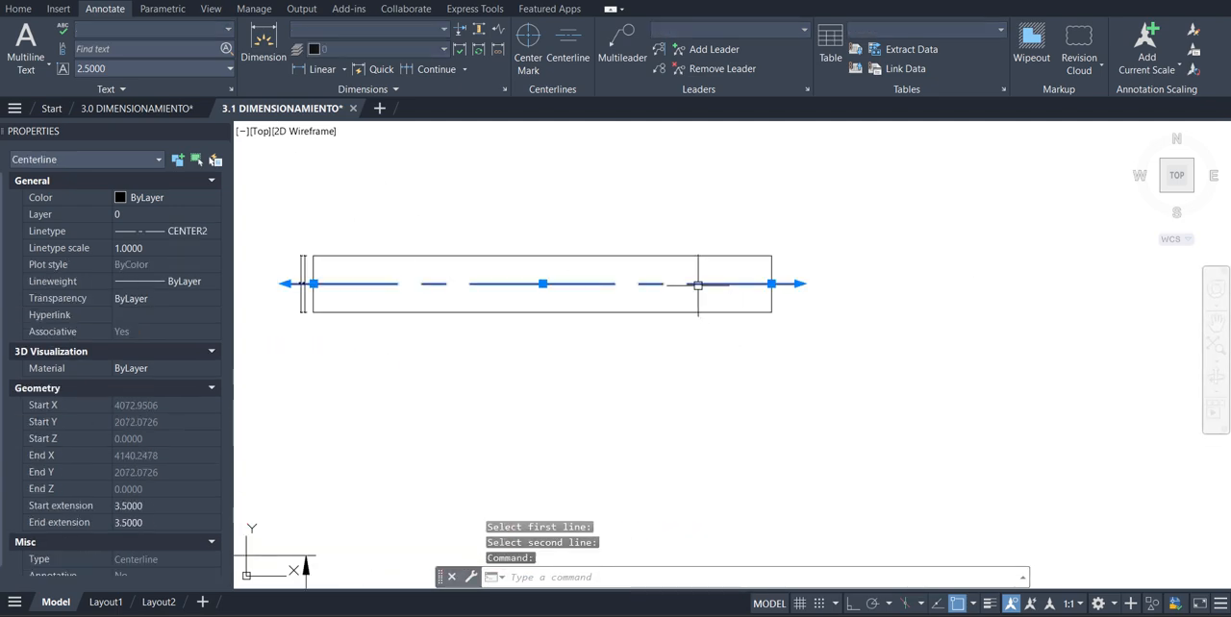
scroll(821, 266, down, 5)
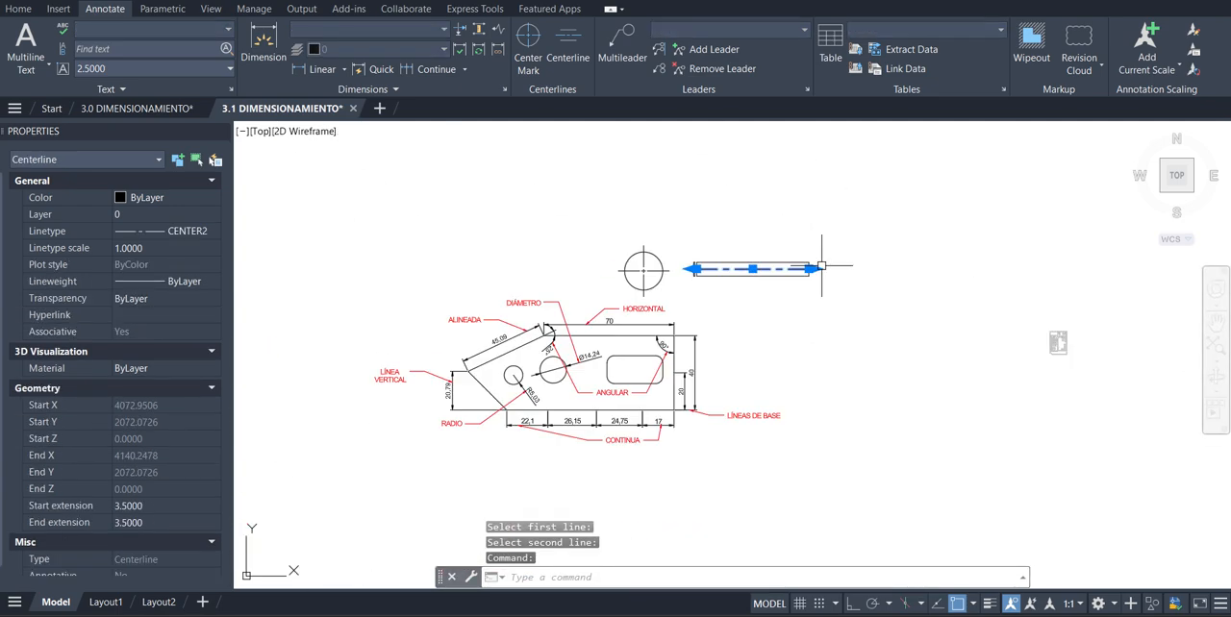
key(Escape)
key(Escape)
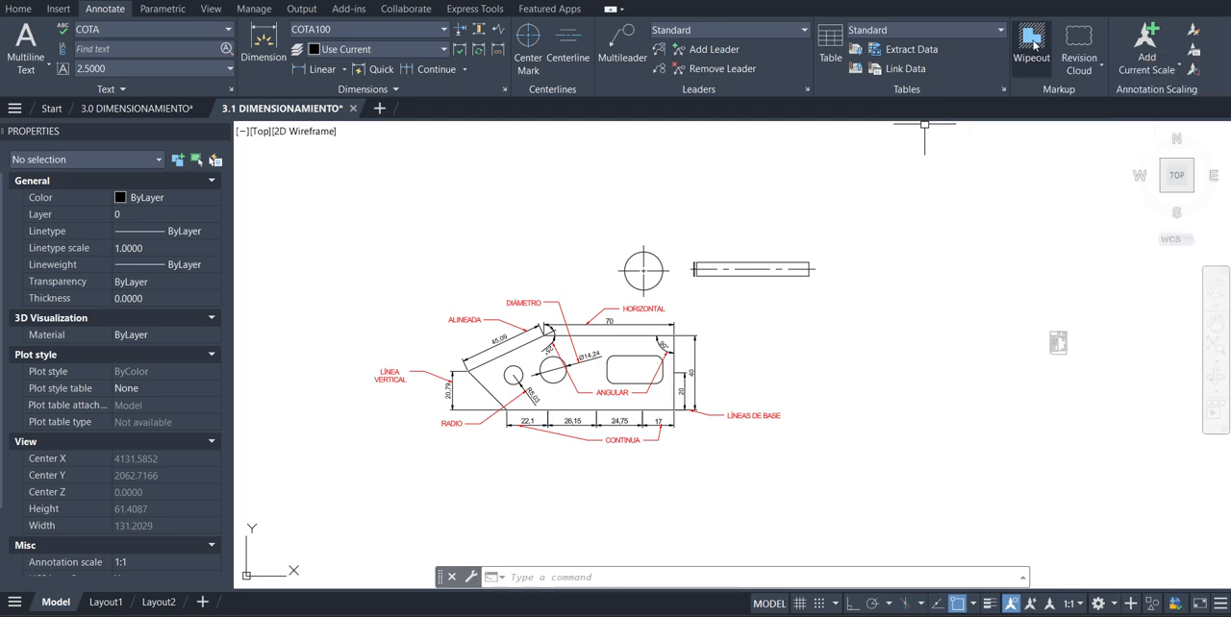
Create a wipeout over the dimensioned part by tracing its five outline corners
click(1031, 43)
scroll(649, 380, up, 4)
click(711, 271)
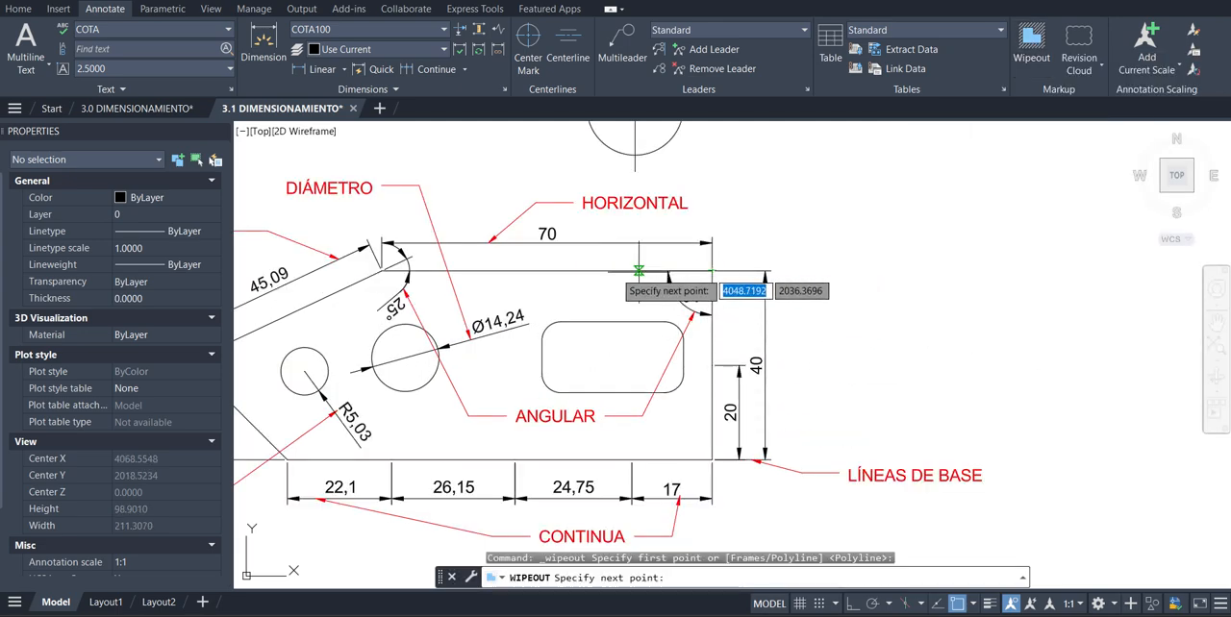
click(385, 271)
scroll(712, 283, down, 3)
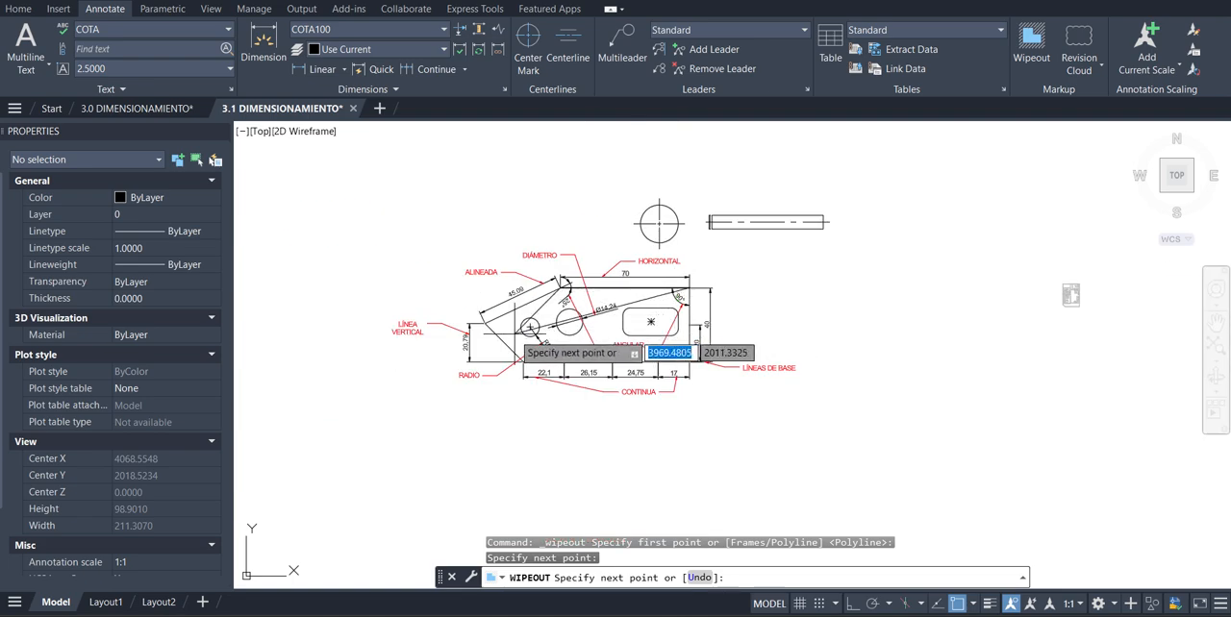
scroll(516, 334, up, 4)
click(437, 304)
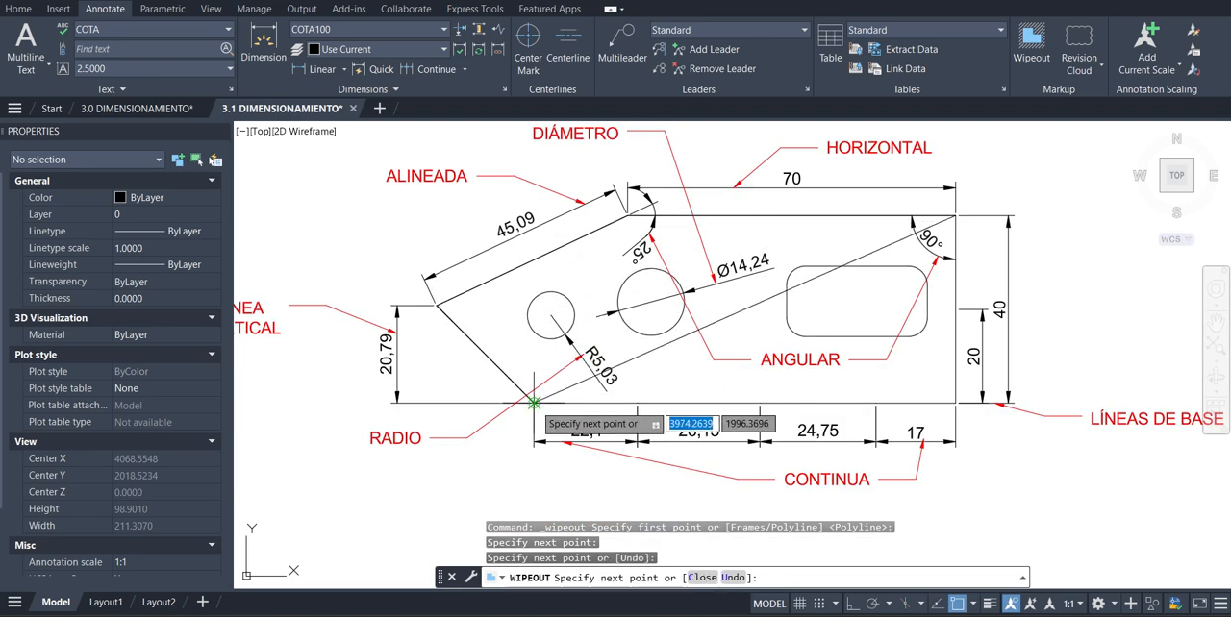
click(534, 402)
click(955, 402)
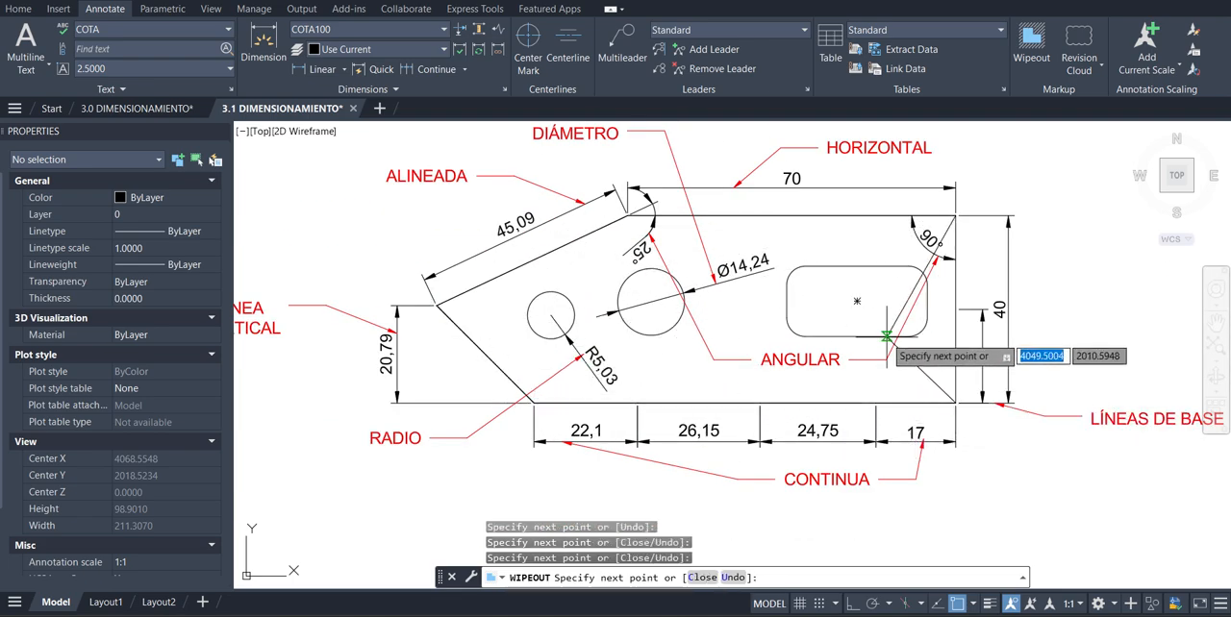
key(Return)
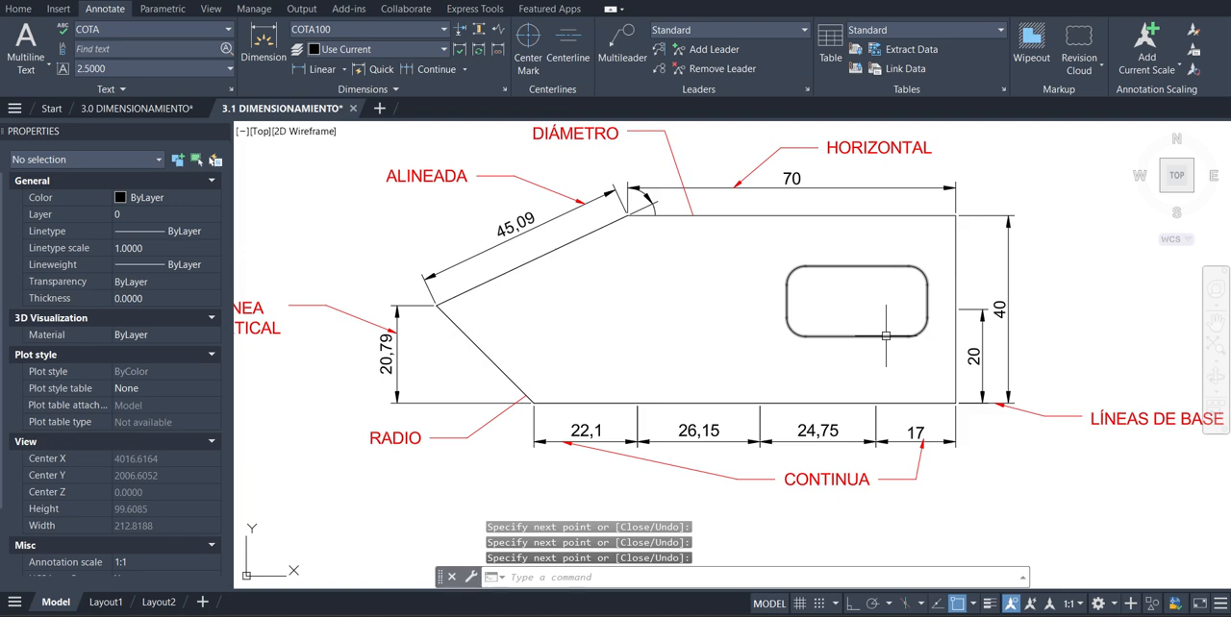
Bring the part's two circles and their radius and diameter dimensions to the front of the draw order
scroll(653, 363, down, 3)
scroll(776, 349, up, 1)
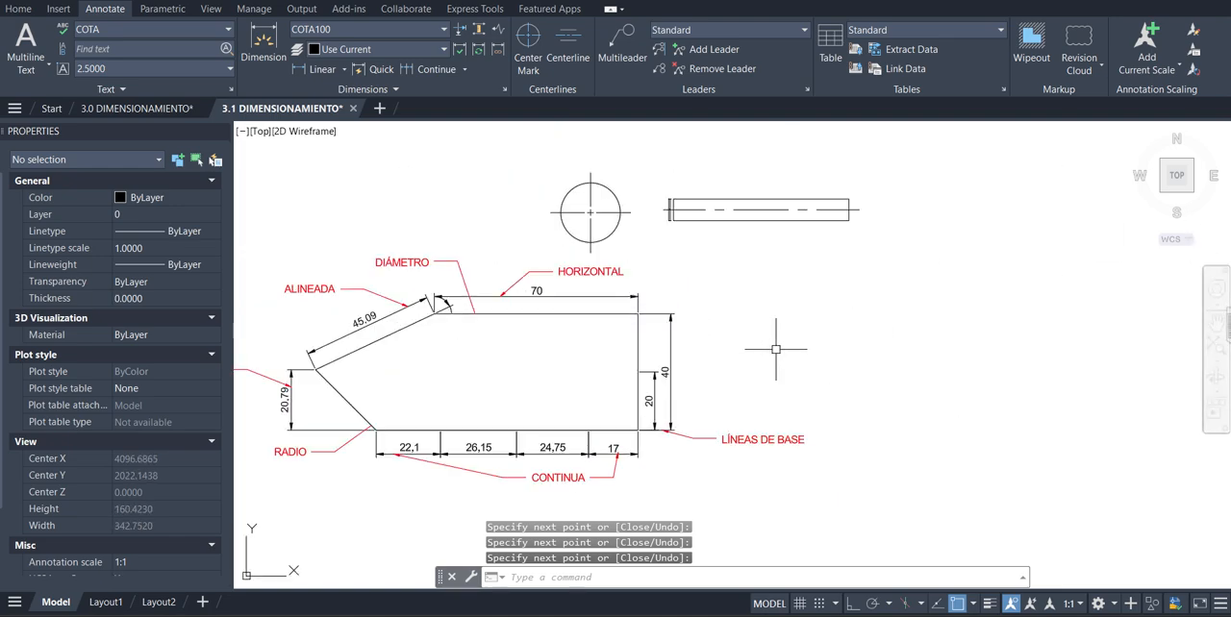
scroll(860, 343, down, 3)
scroll(686, 371, up, 3)
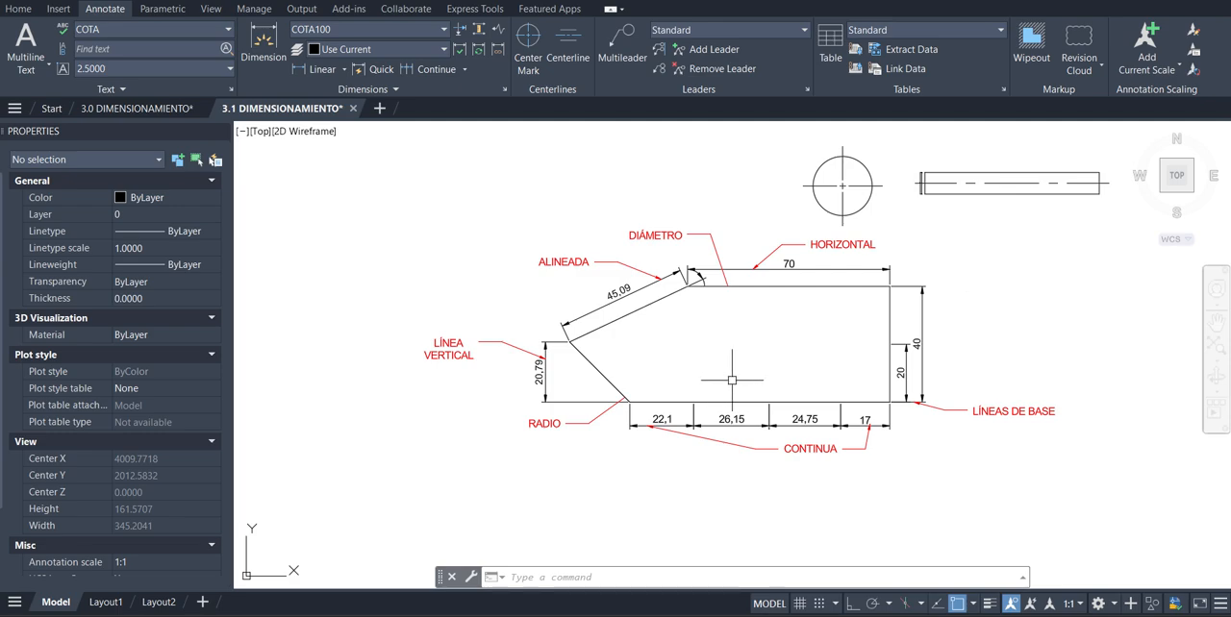
scroll(734, 331, up, 2)
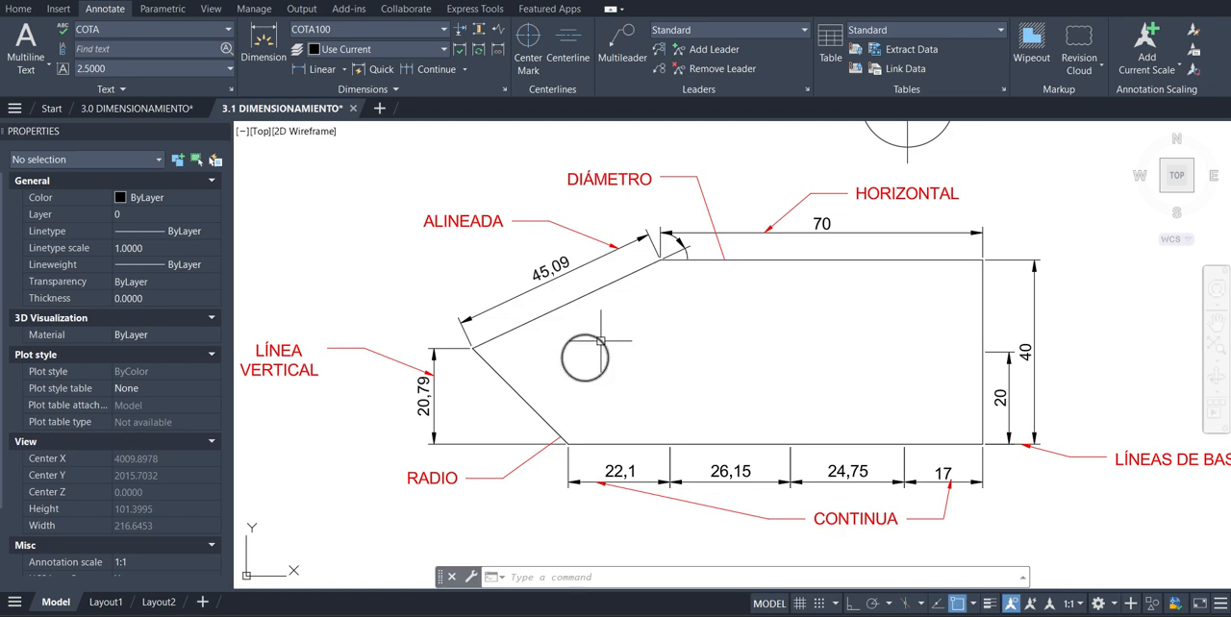
click(600, 341)
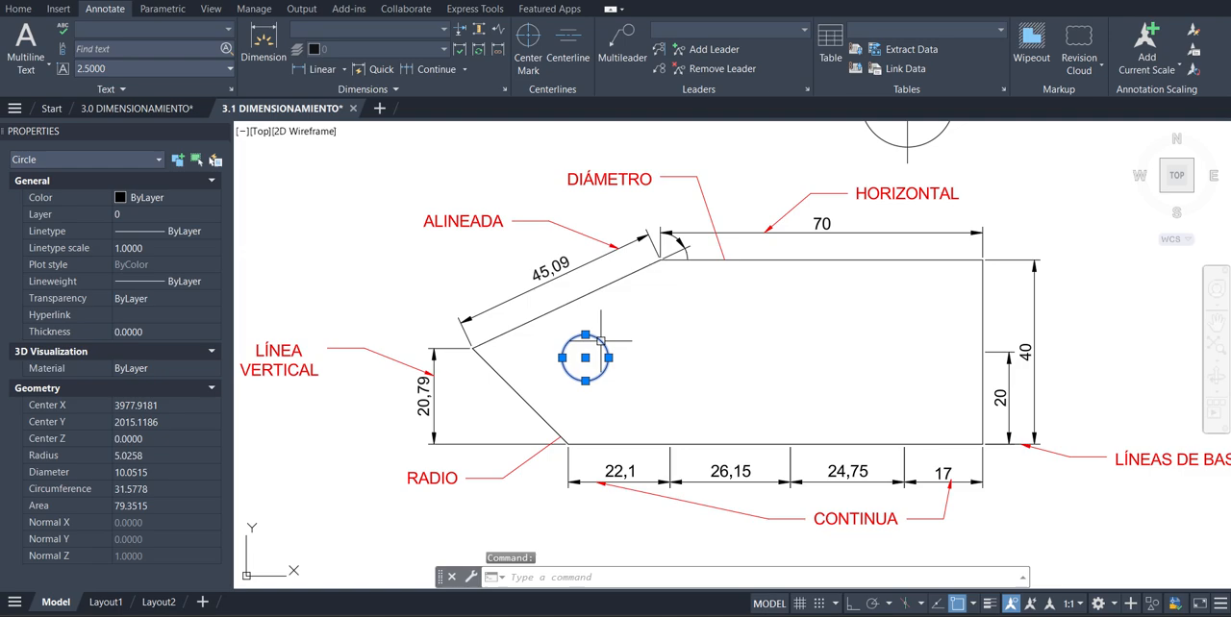
click(604, 390)
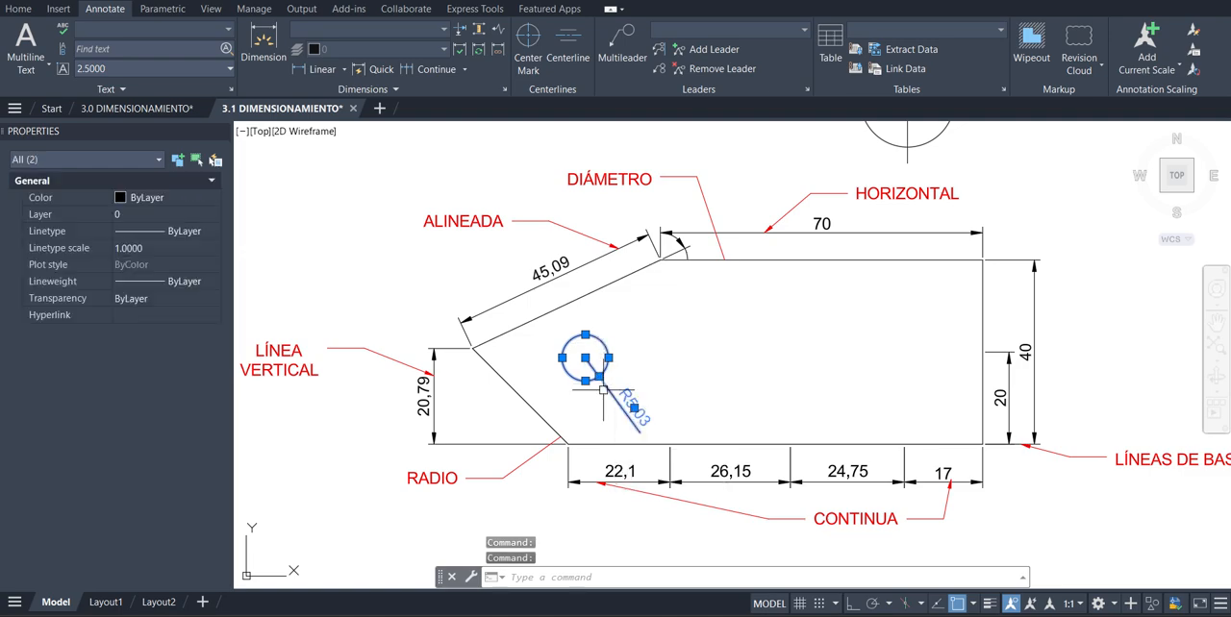
click(655, 354)
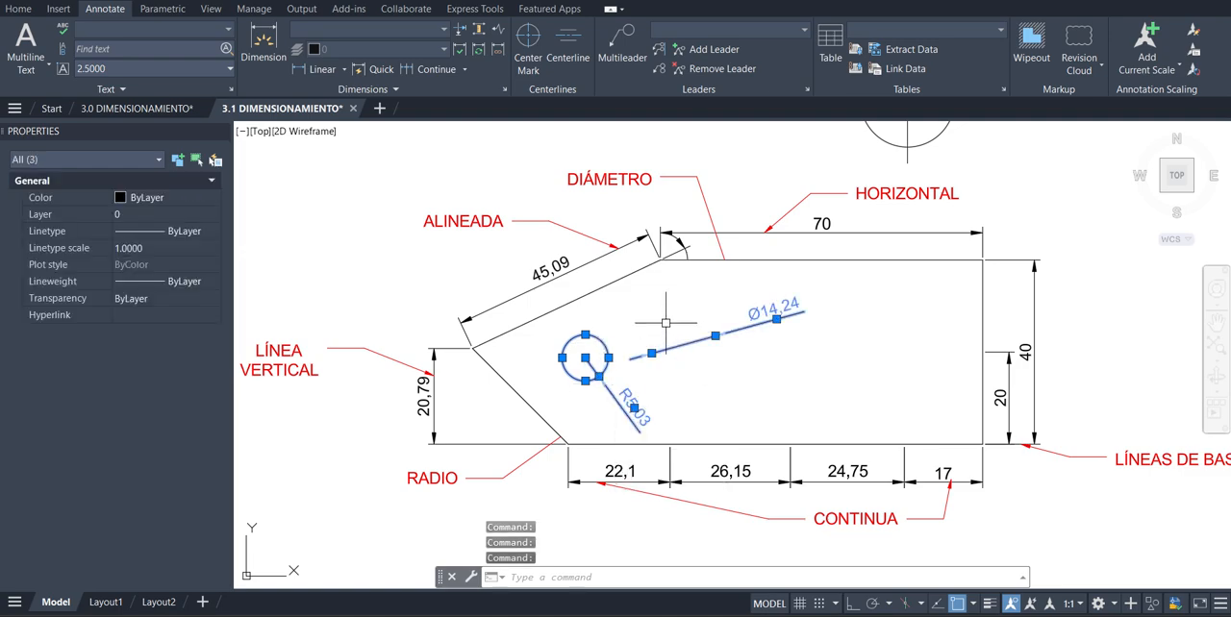
click(661, 321)
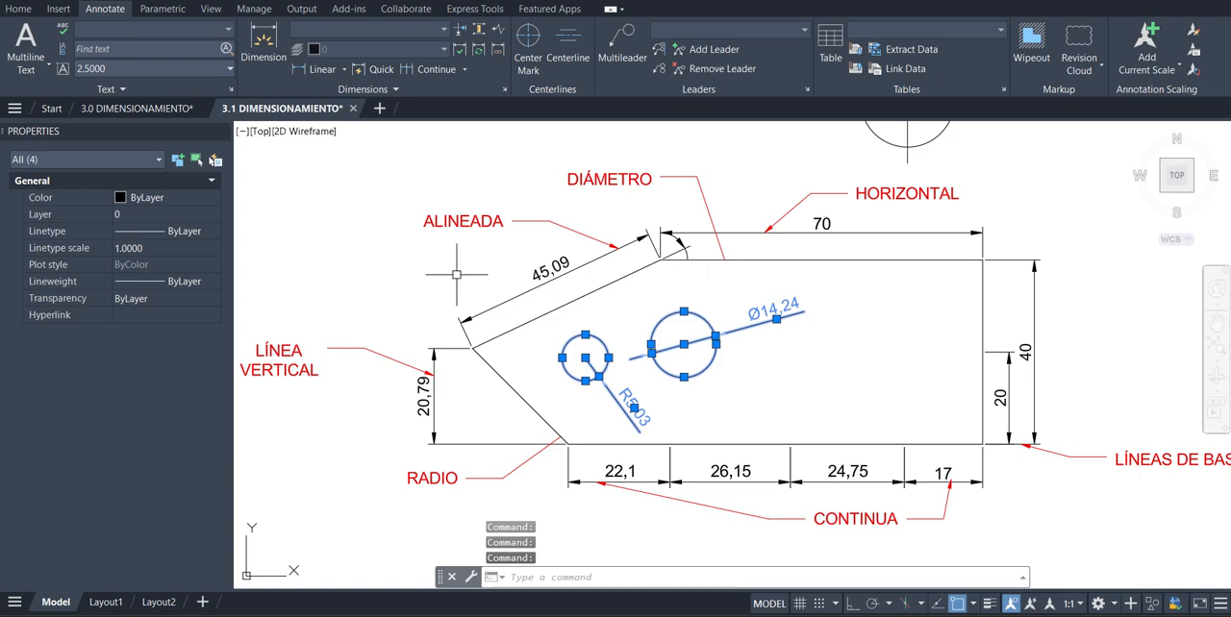
right_click(365, 278)
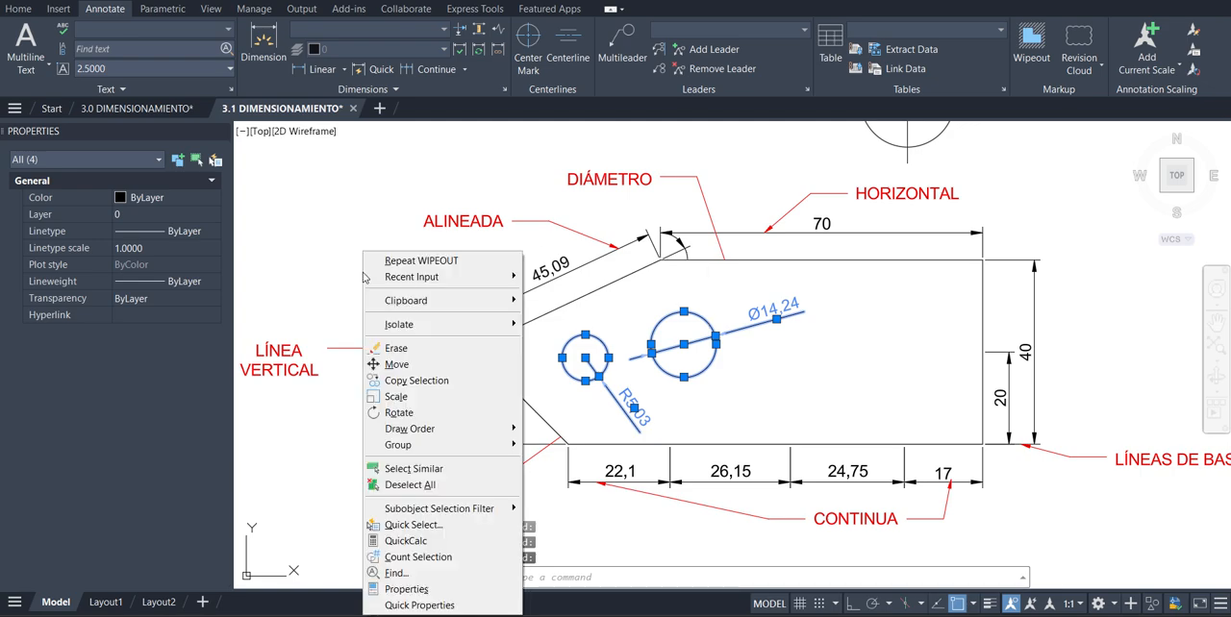
mouse_move(423, 433)
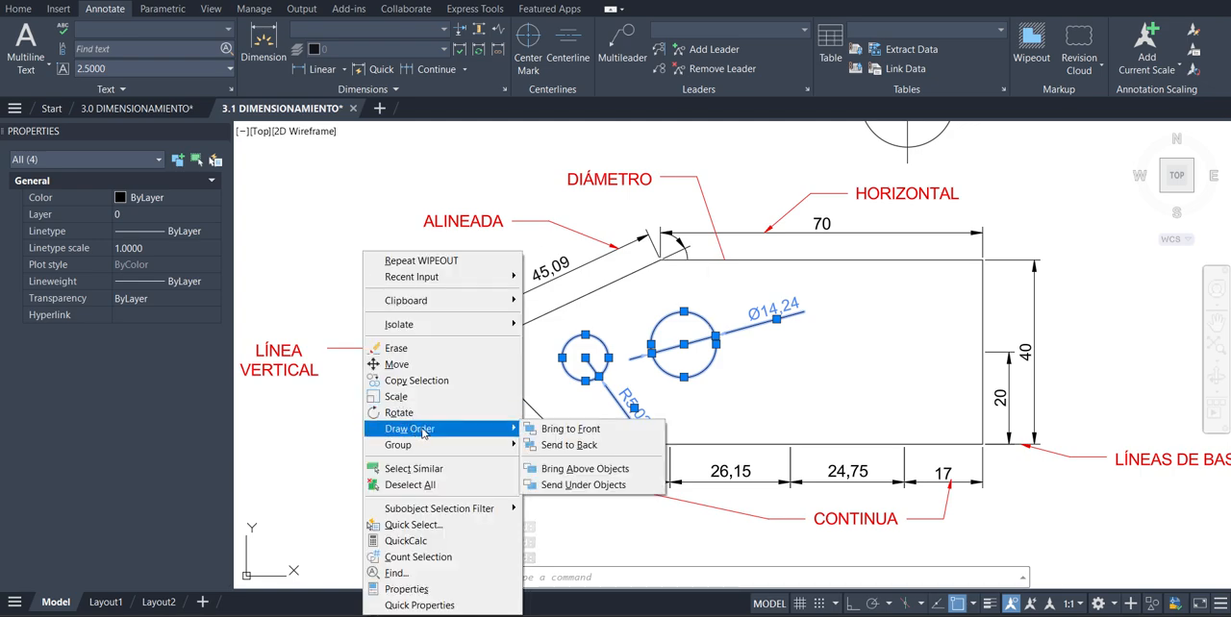
click(598, 431)
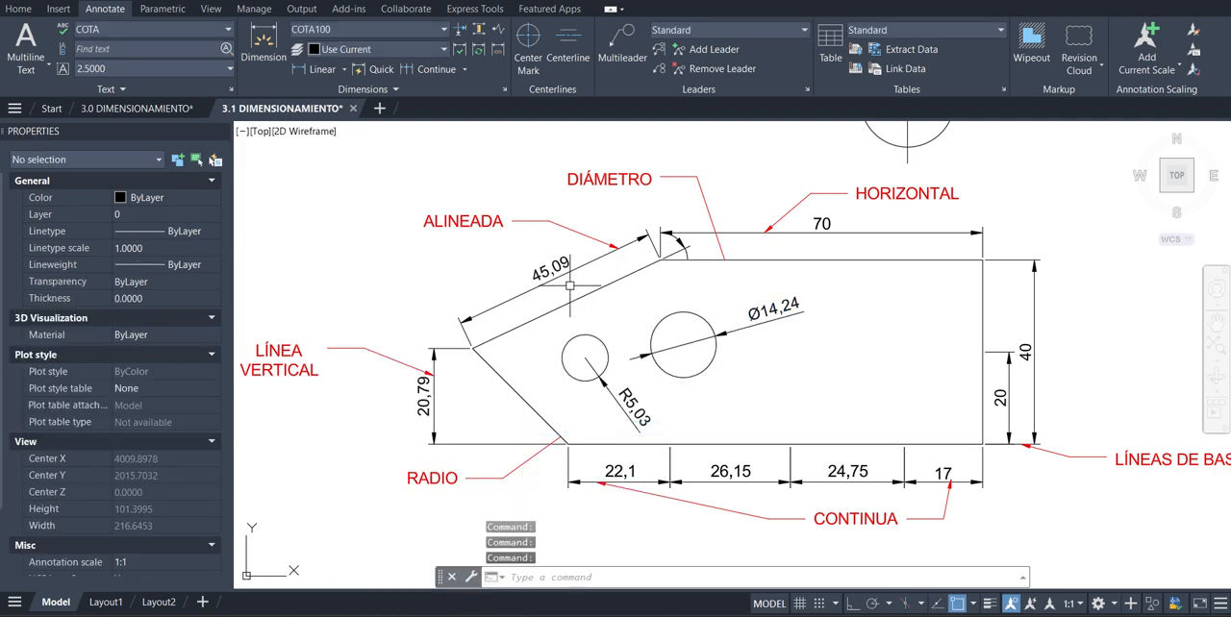
Delete the wipeout that covers the dimensioned part
scroll(585, 359, down, 2)
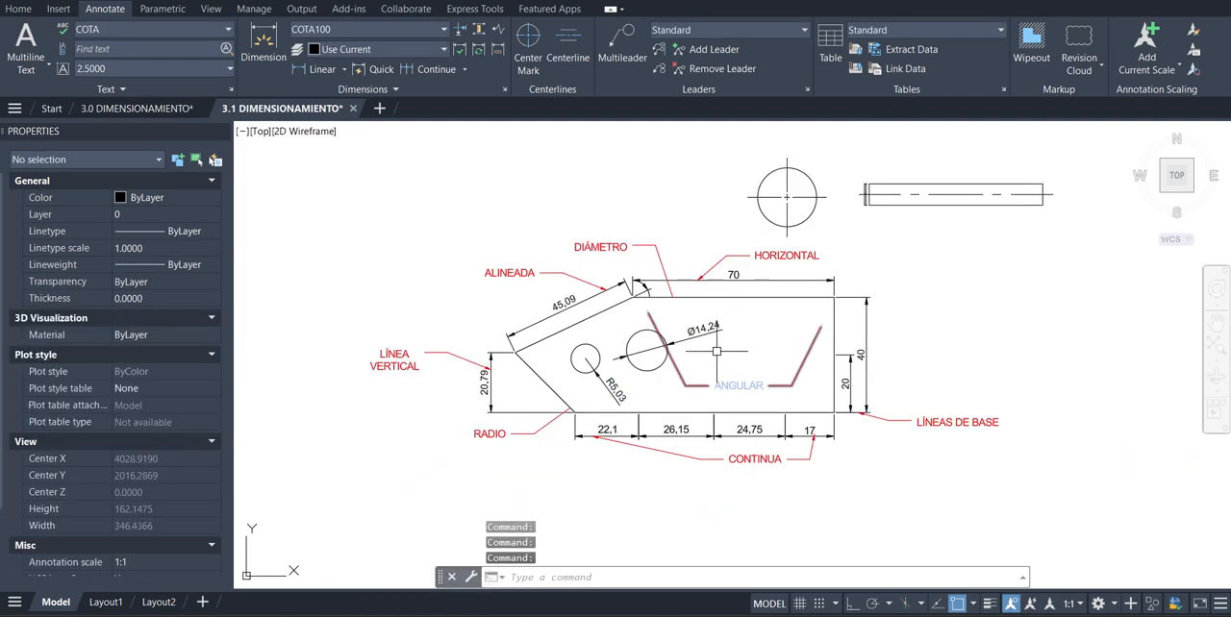
click(822, 298)
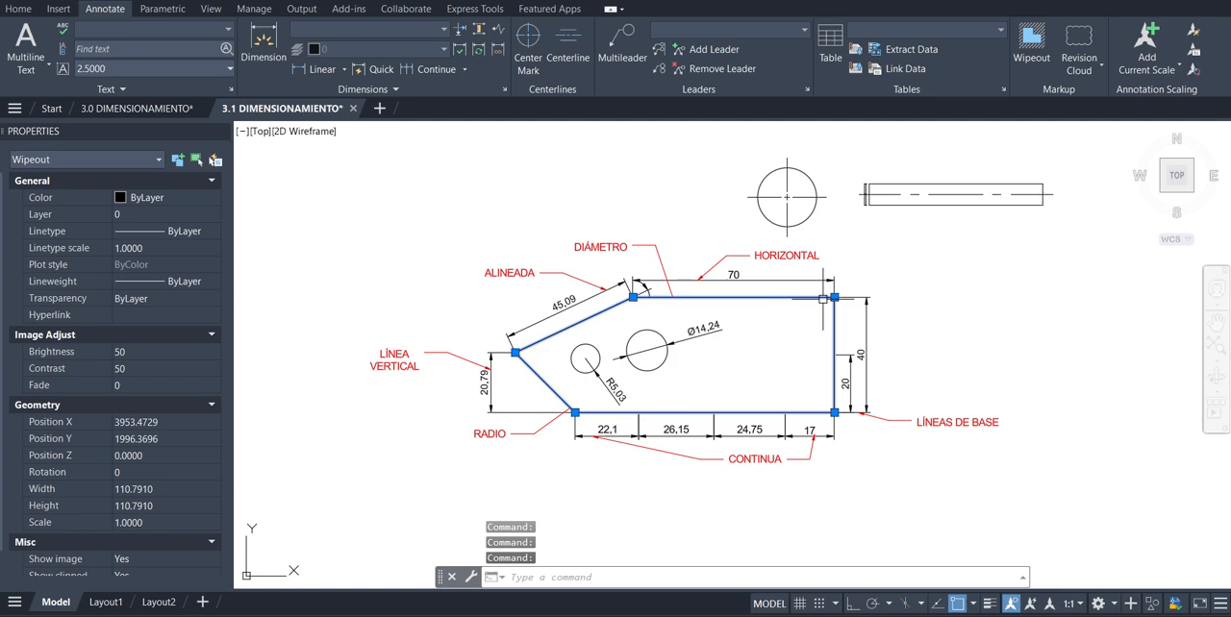
key(Delete)
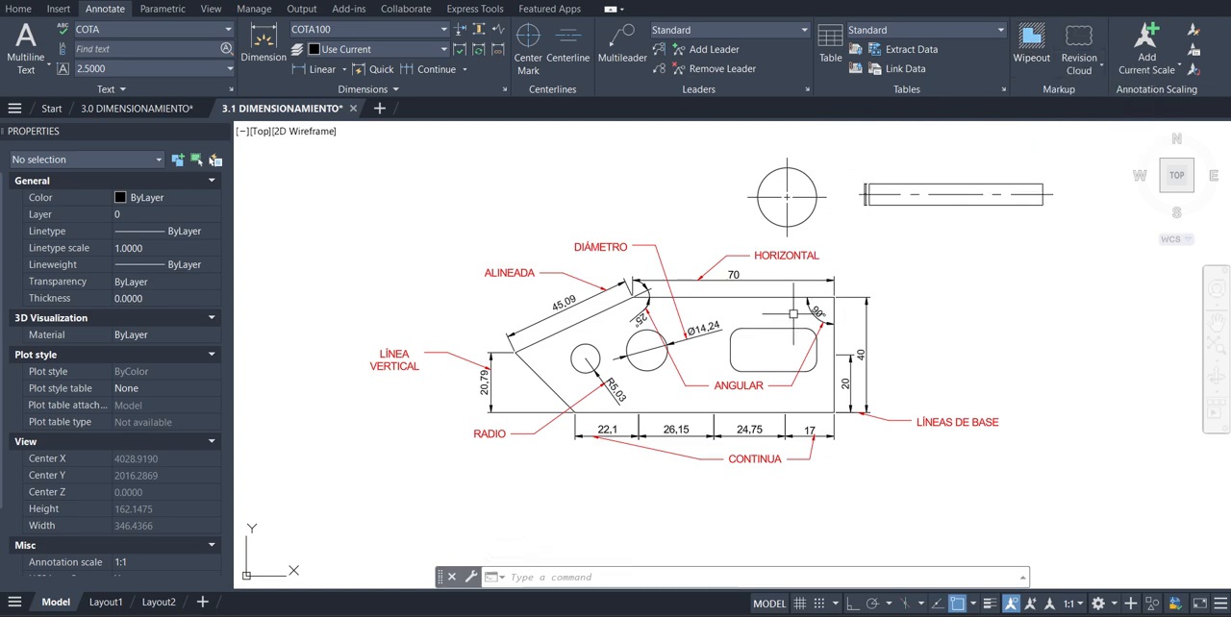
Examine the floor plan beside the sample part, especially the SS.HH. bathroom and its fixtures
scroll(793, 313, down, 5)
scroll(874, 298, up, 5)
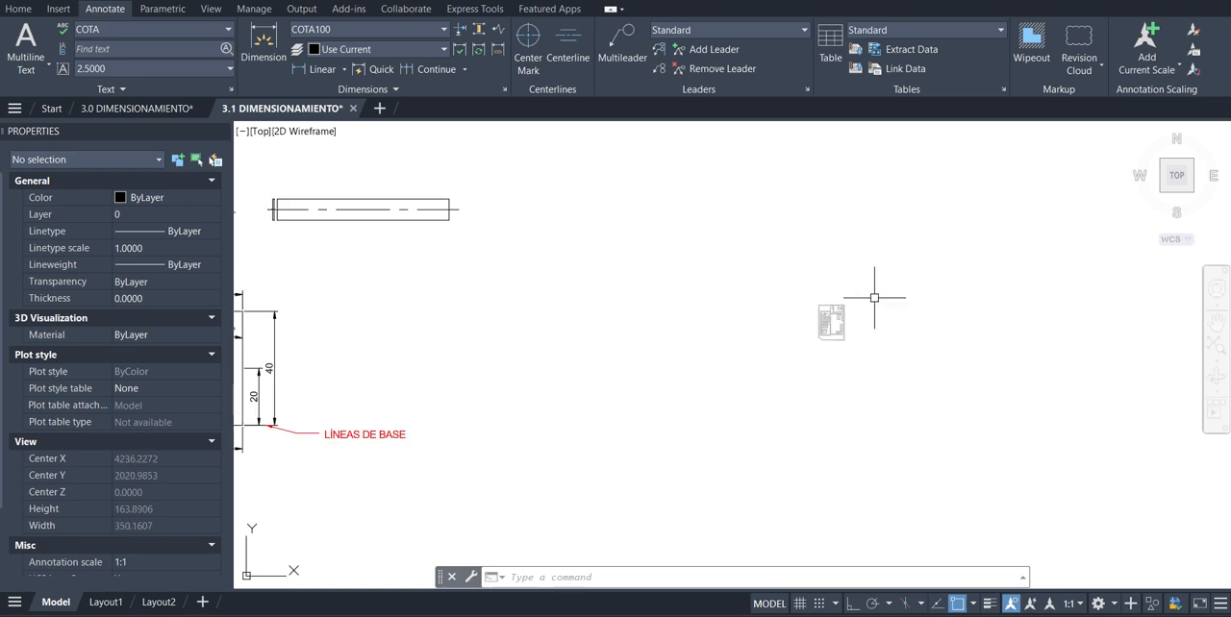
scroll(874, 298, up, 10)
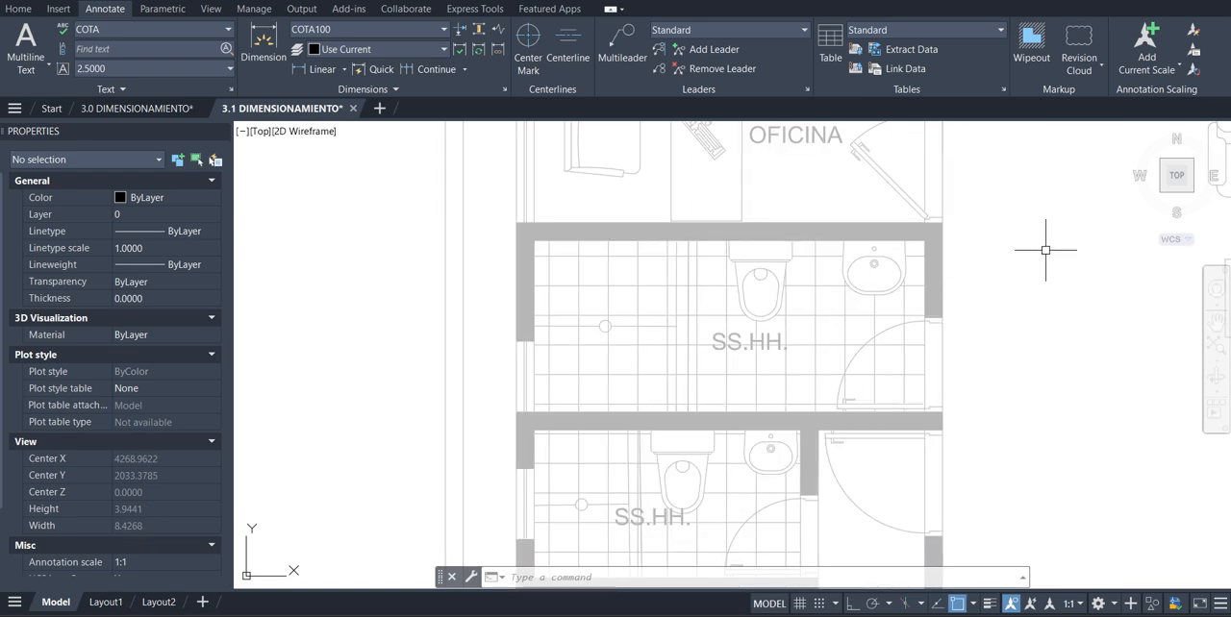
scroll(1046, 250, up, 2)
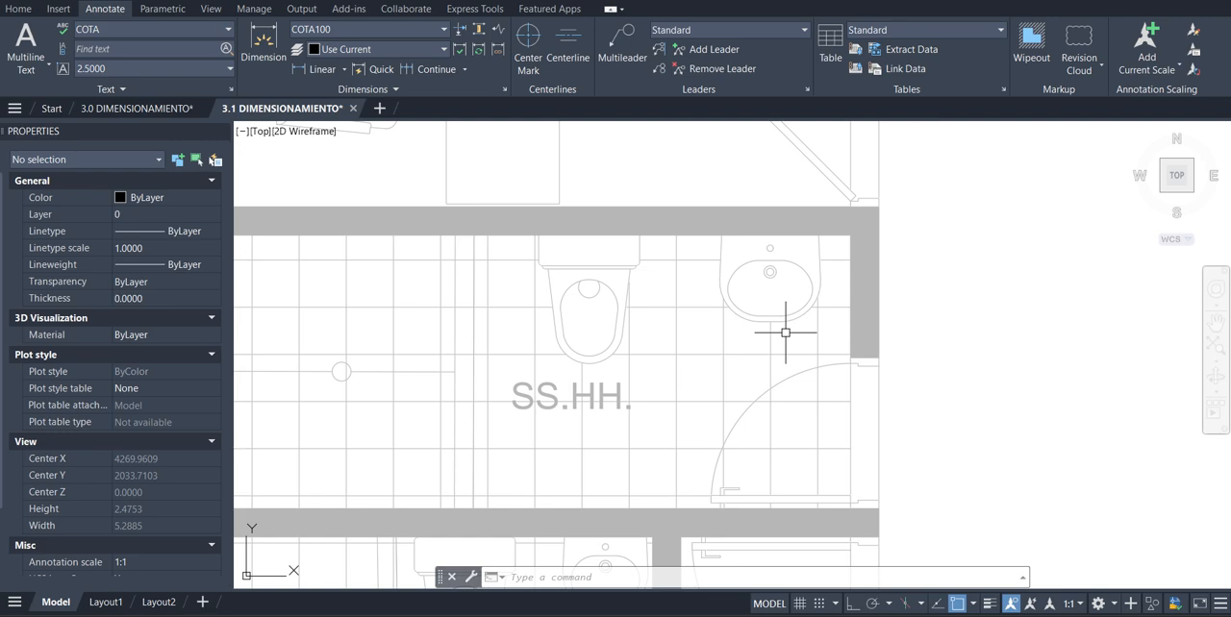
scroll(981, 351, down, 10)
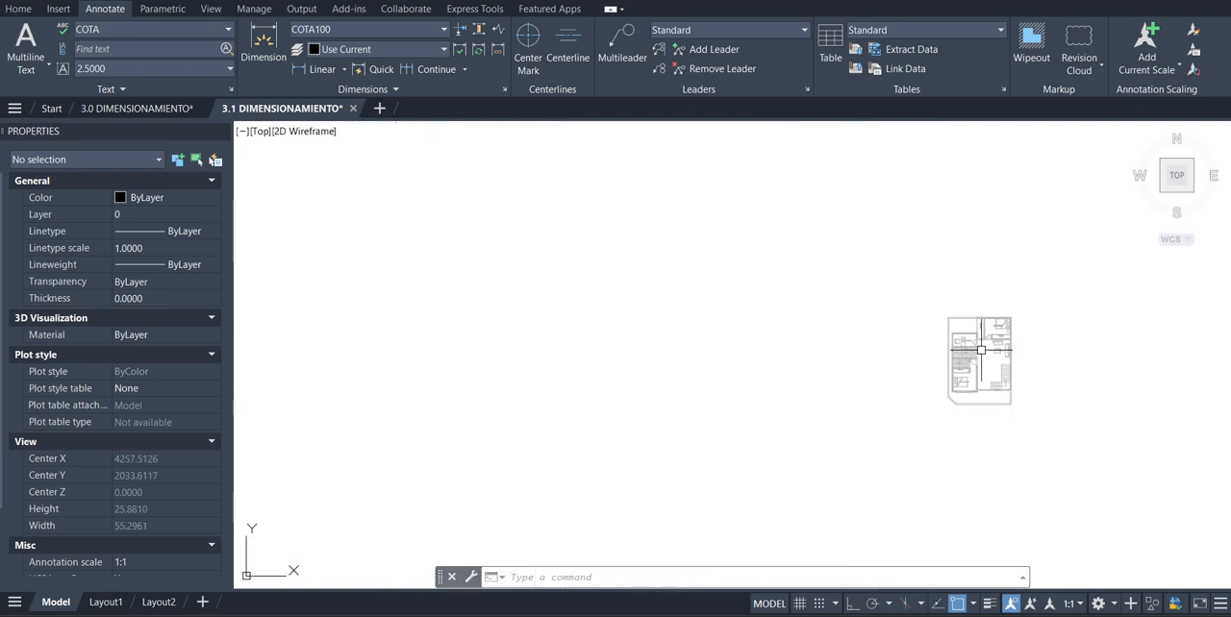
scroll(458, 402, up, 2)
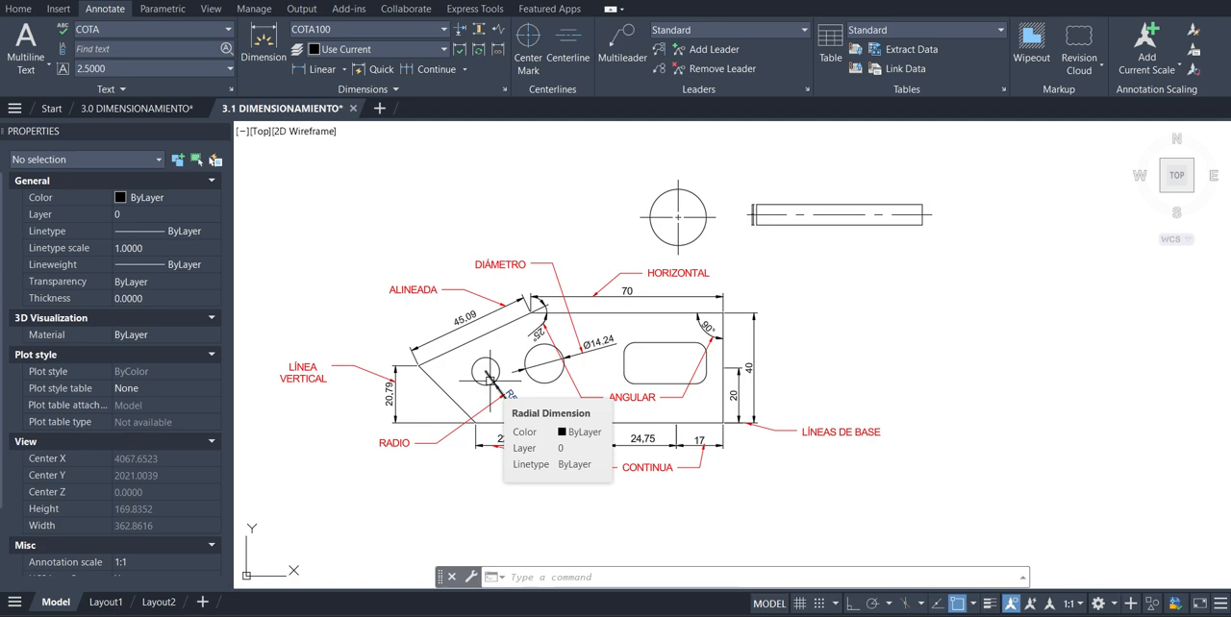
Review the COTA100 style in the Dimension Style Manager and close the manager without changes
click(386, 30)
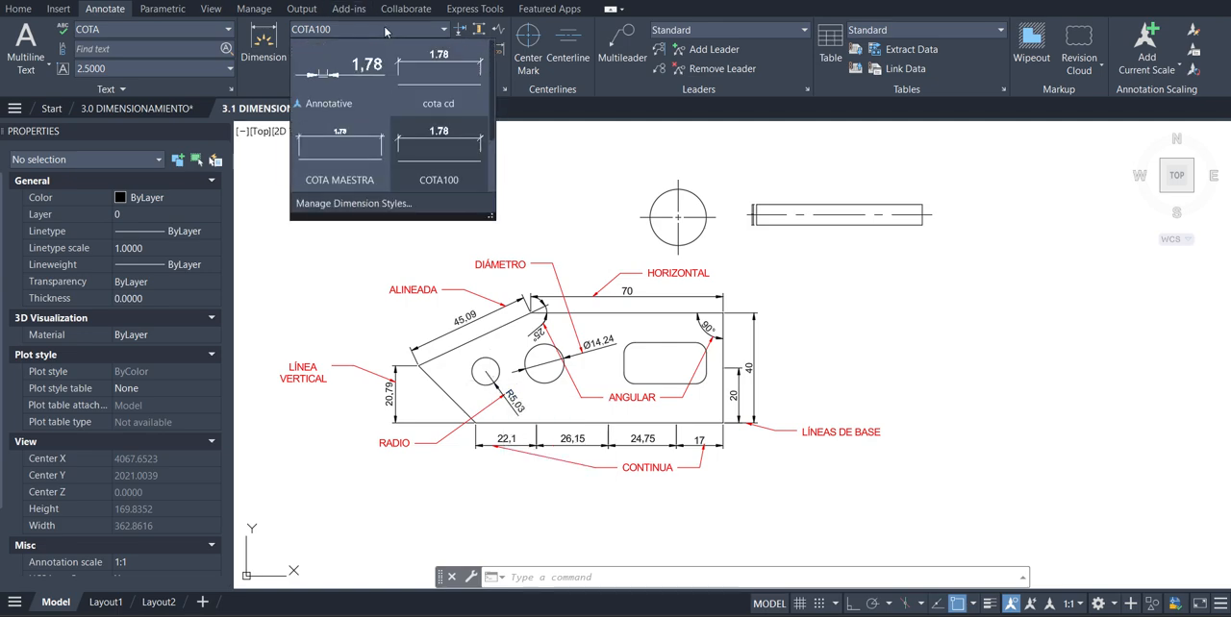
click(409, 205)
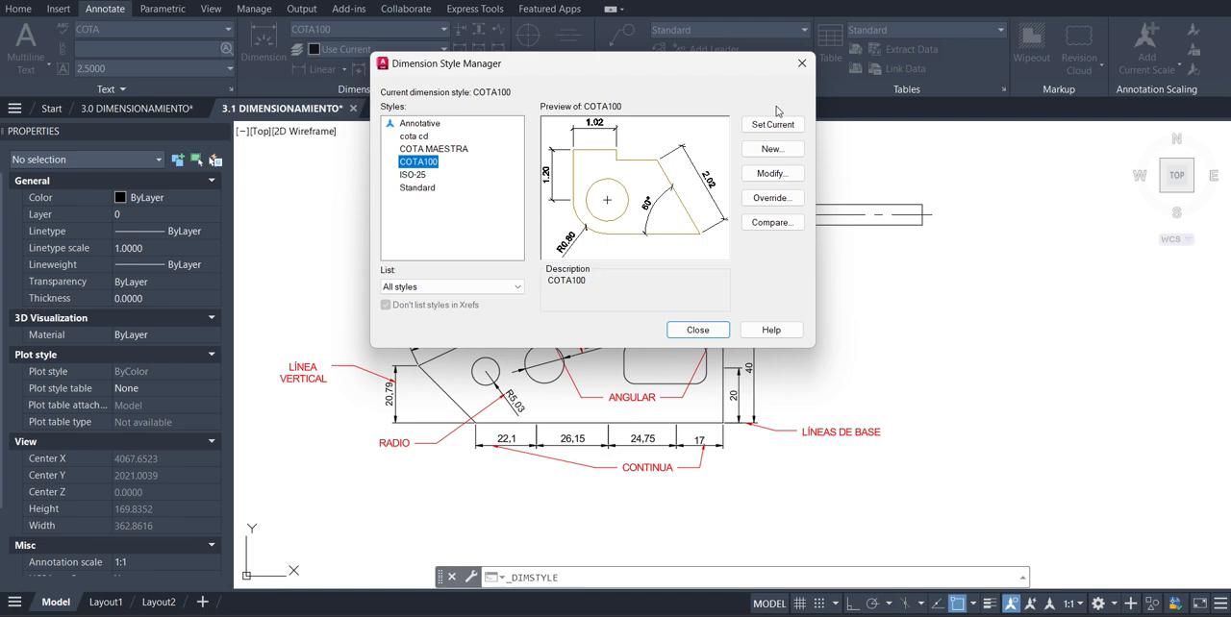
click(801, 63)
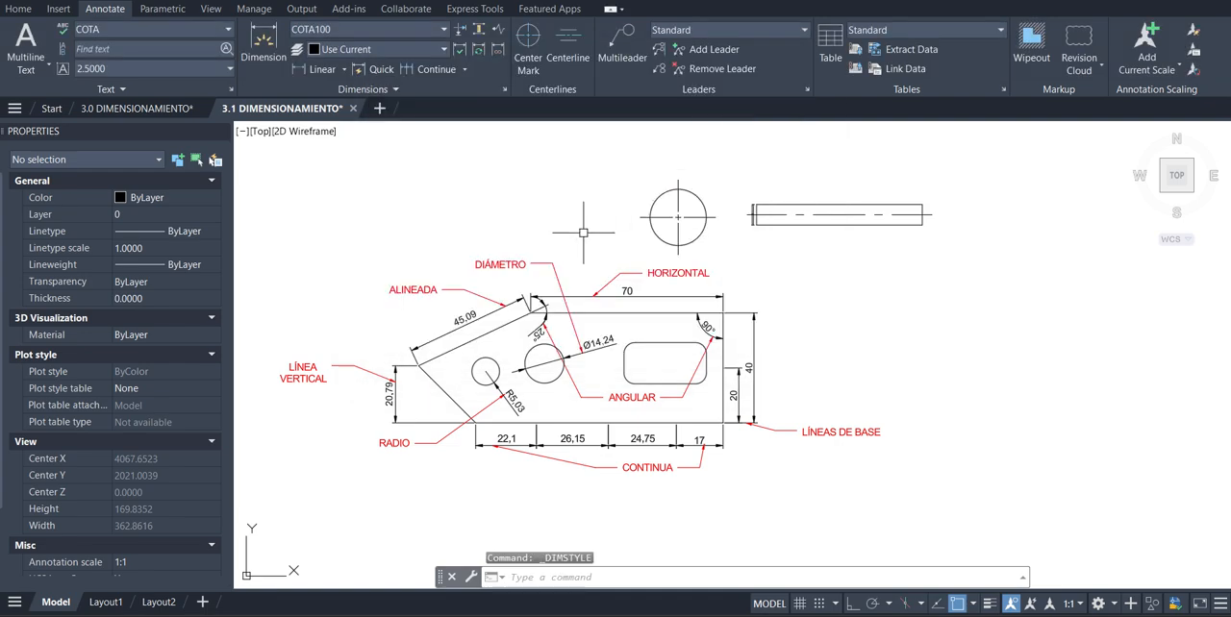
Examine the floor plan's rooms around the office and balcony, and its overall layout
scroll(577, 259, down, 10)
scroll(636, 260, up, 6)
scroll(634, 230, down, 6)
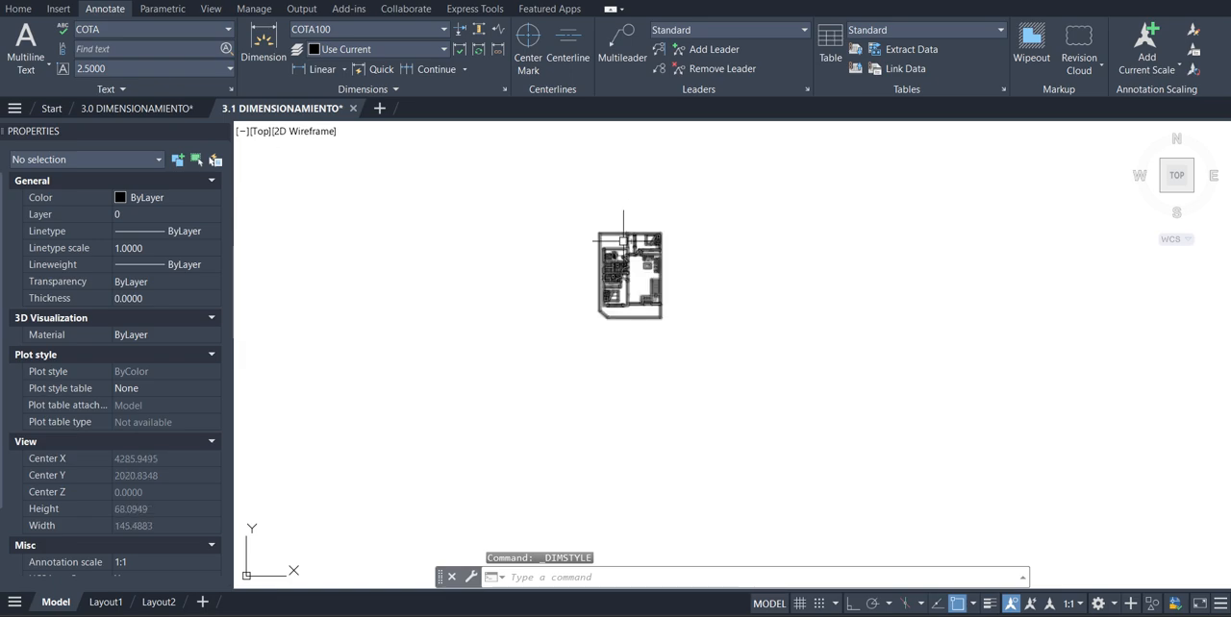
scroll(616, 231, up, 6)
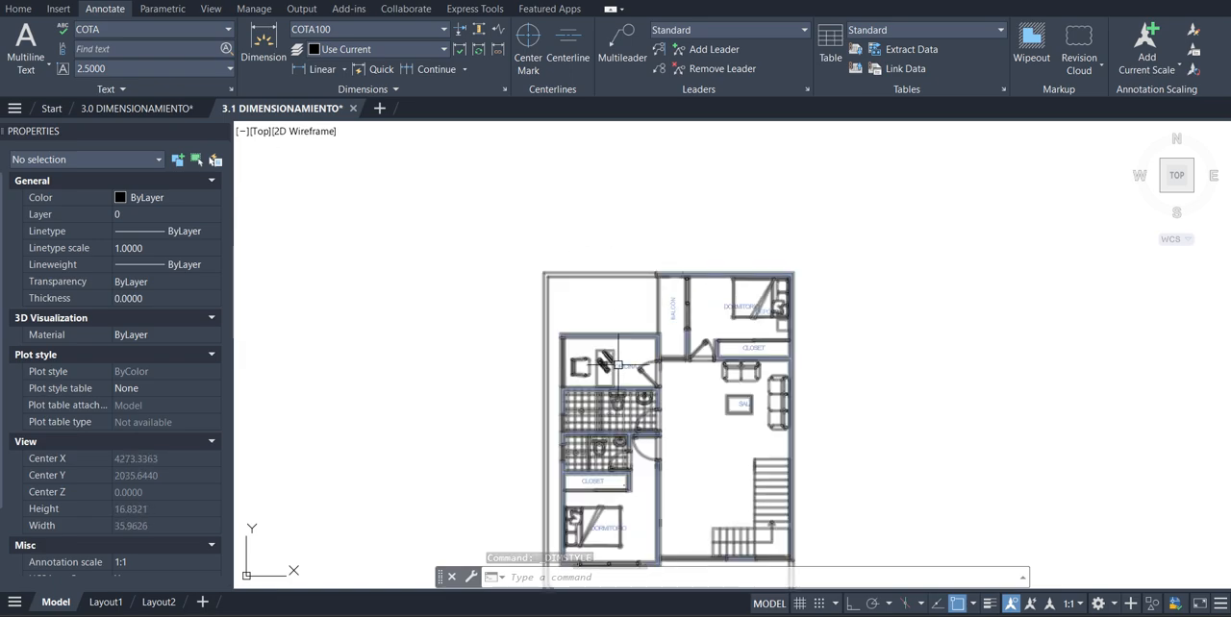
scroll(609, 343, up, 4)
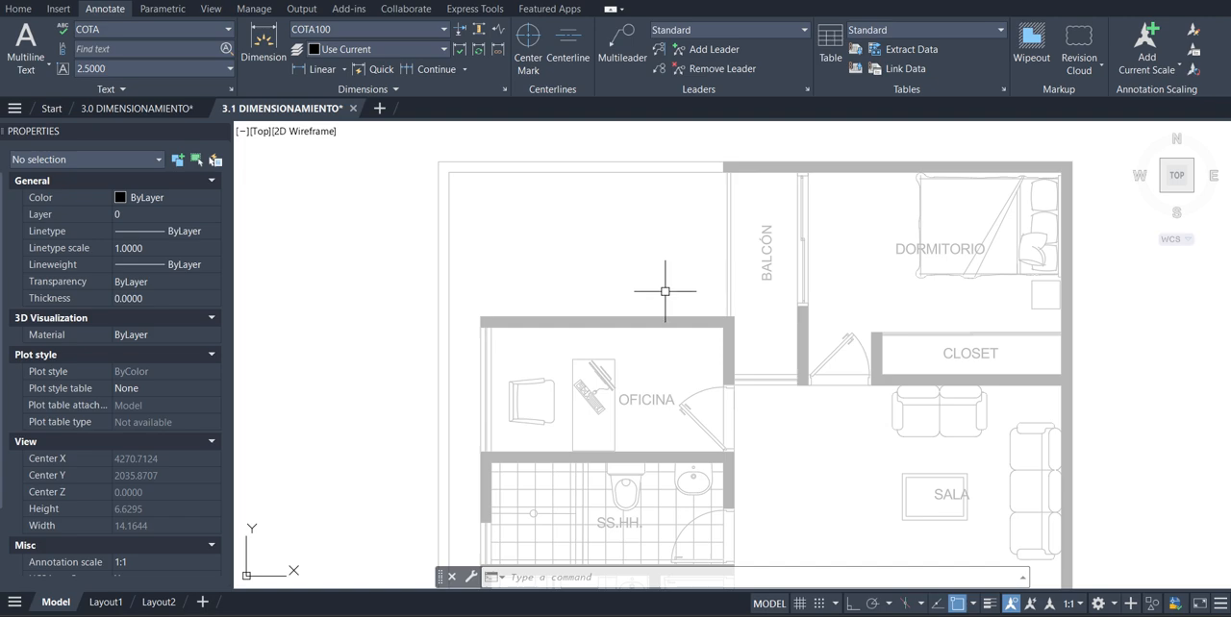
scroll(665, 290, down, 6)
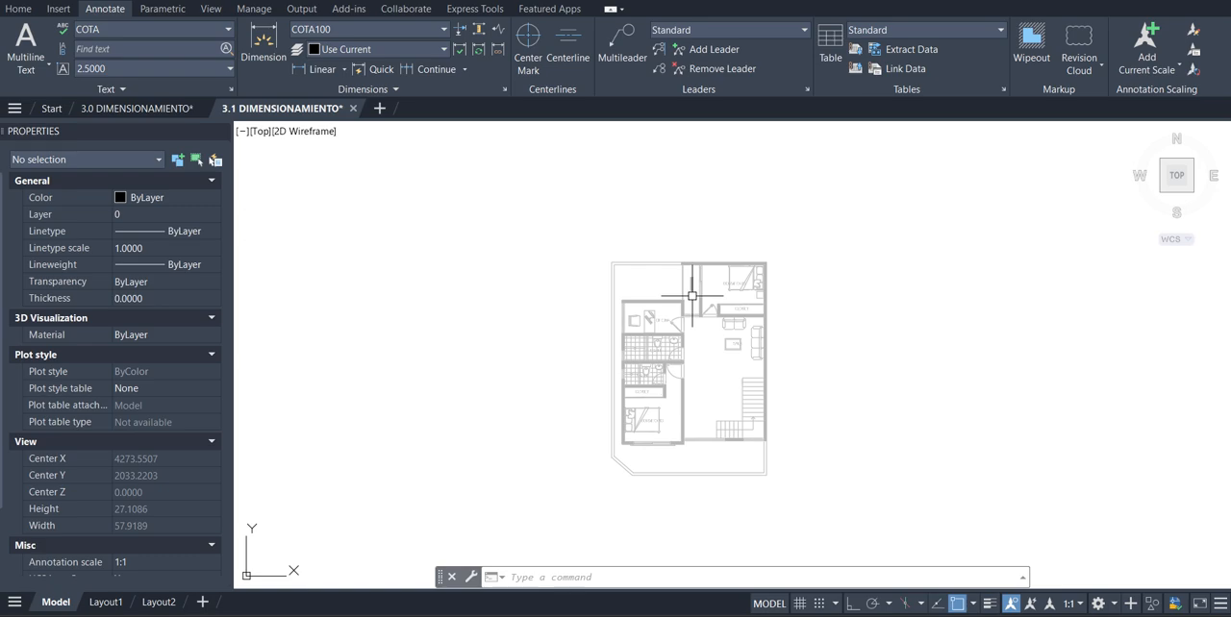
Examine the floor plan at different magnifications and check the Layout1 sheet, returning to model space
scroll(711, 270, up, 2)
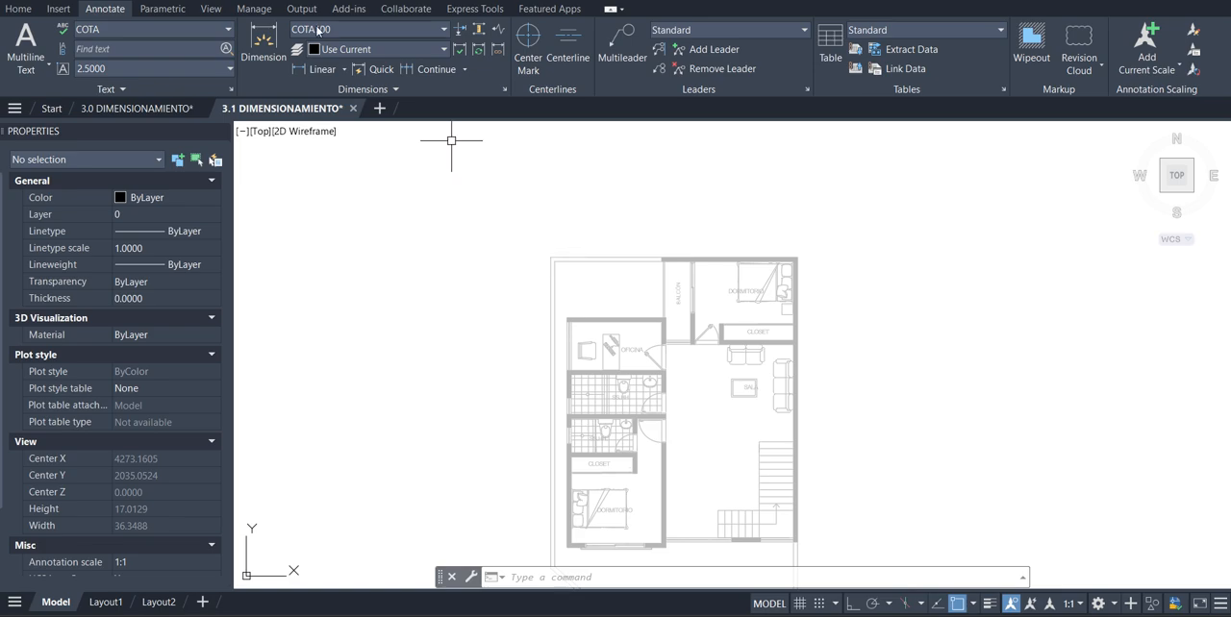
scroll(617, 213, down, 4)
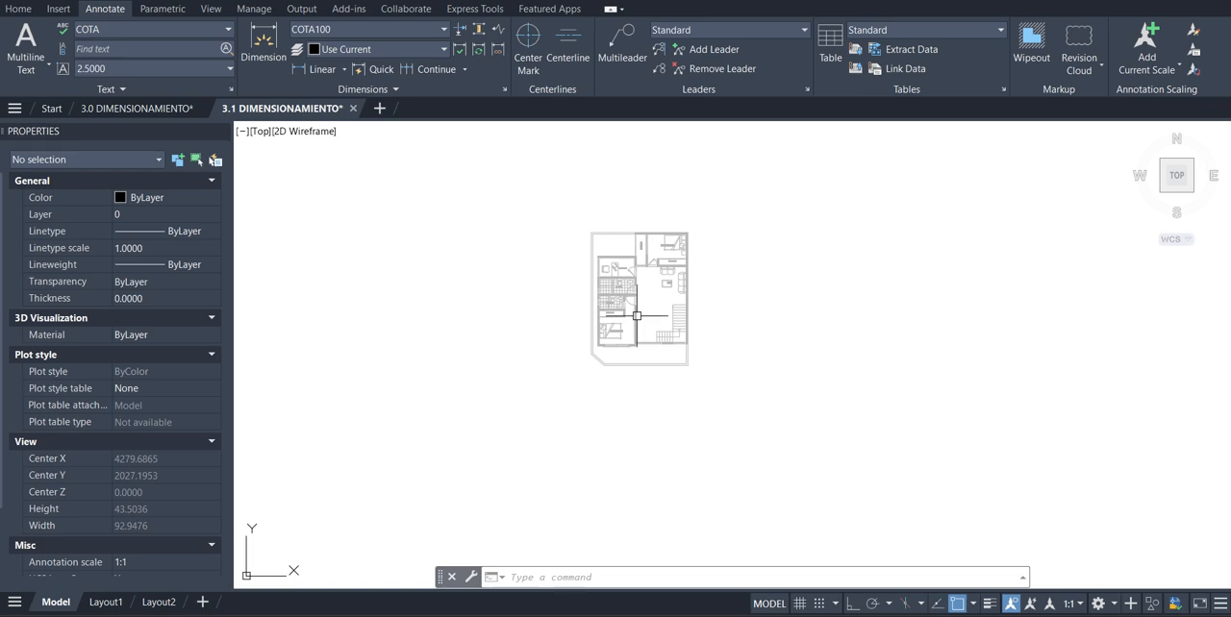
scroll(645, 269, up, 4)
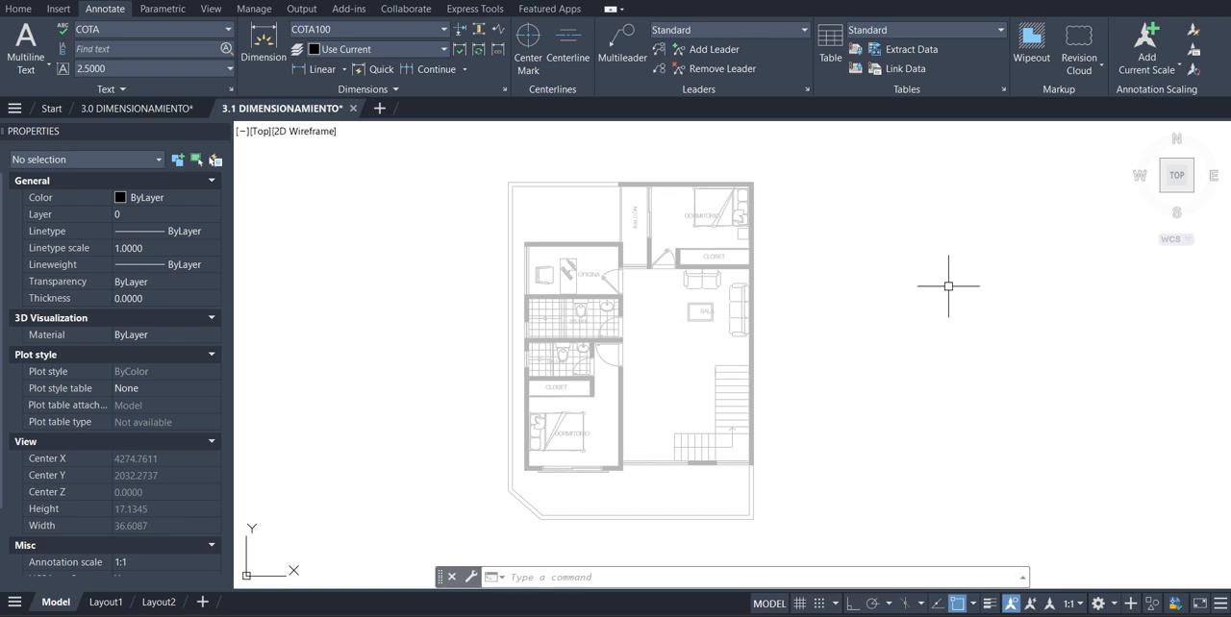
click(106, 602)
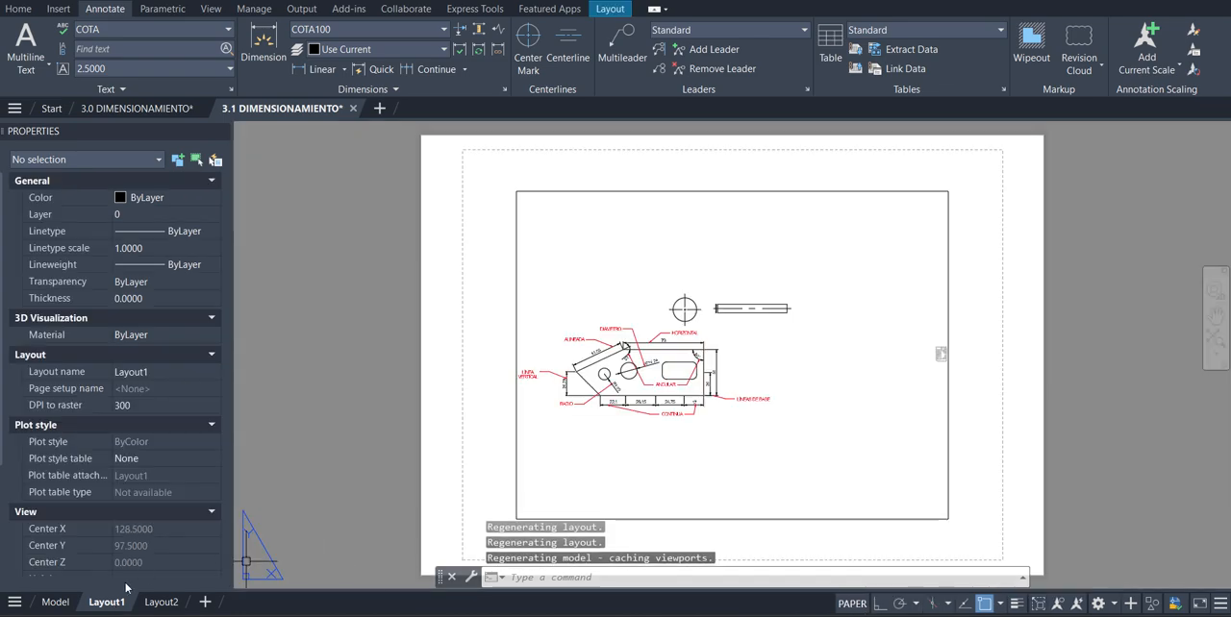
click(55, 602)
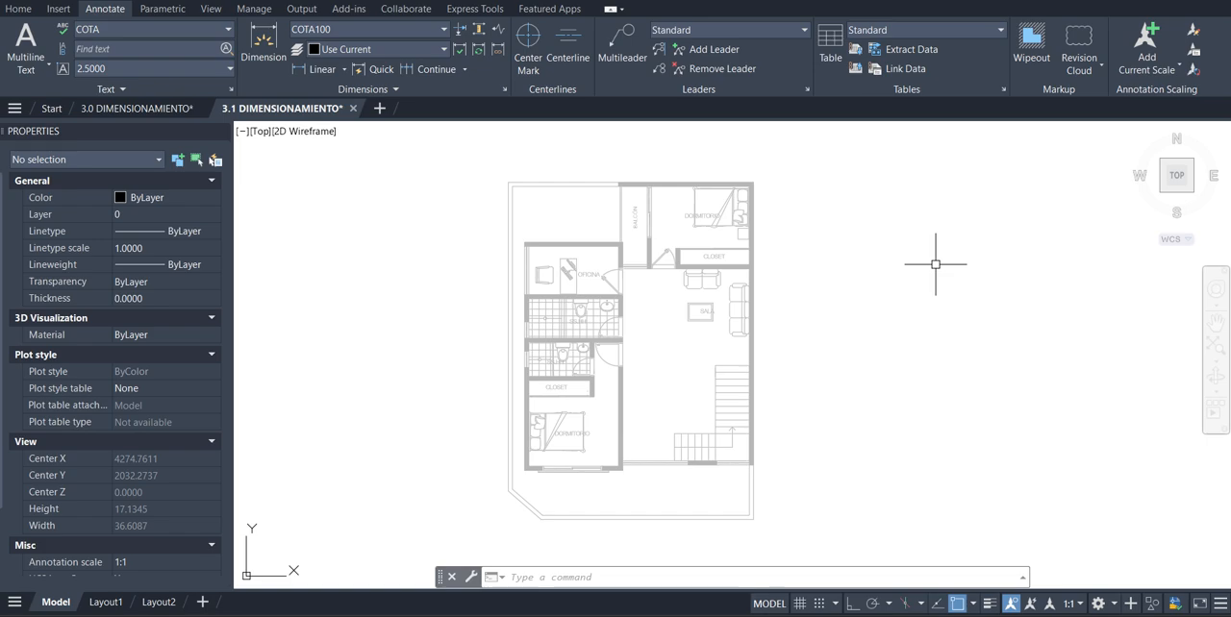
Open the COTA100 dimension style for modification and review its dimension line color and baseline spacing
click(364, 32)
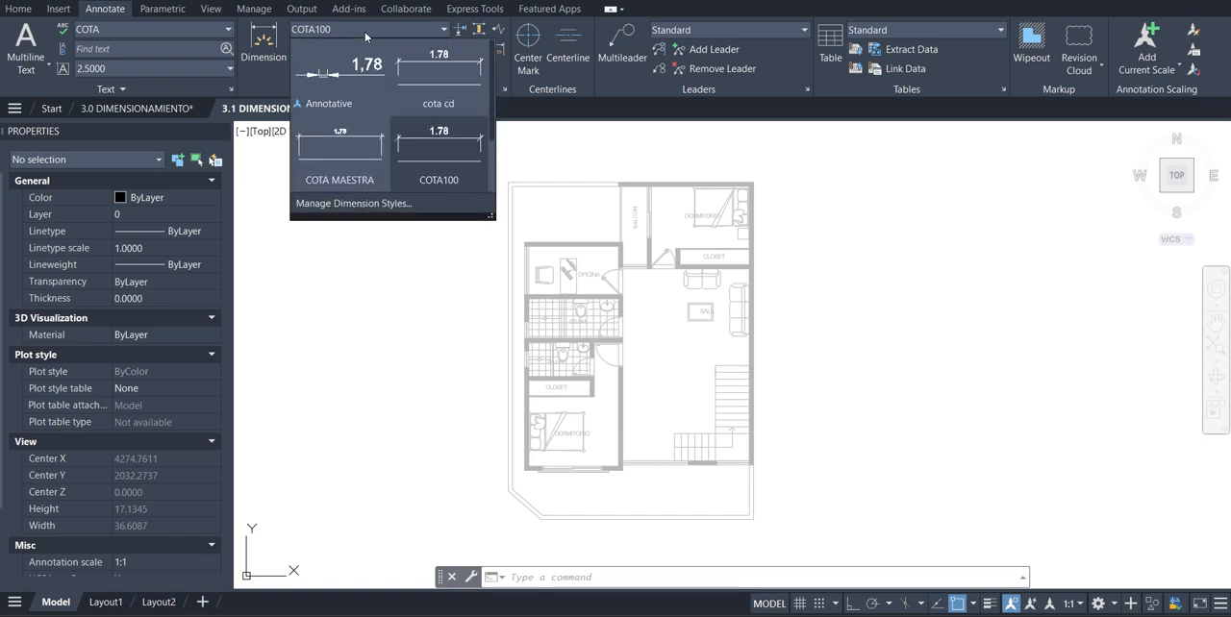
click(391, 203)
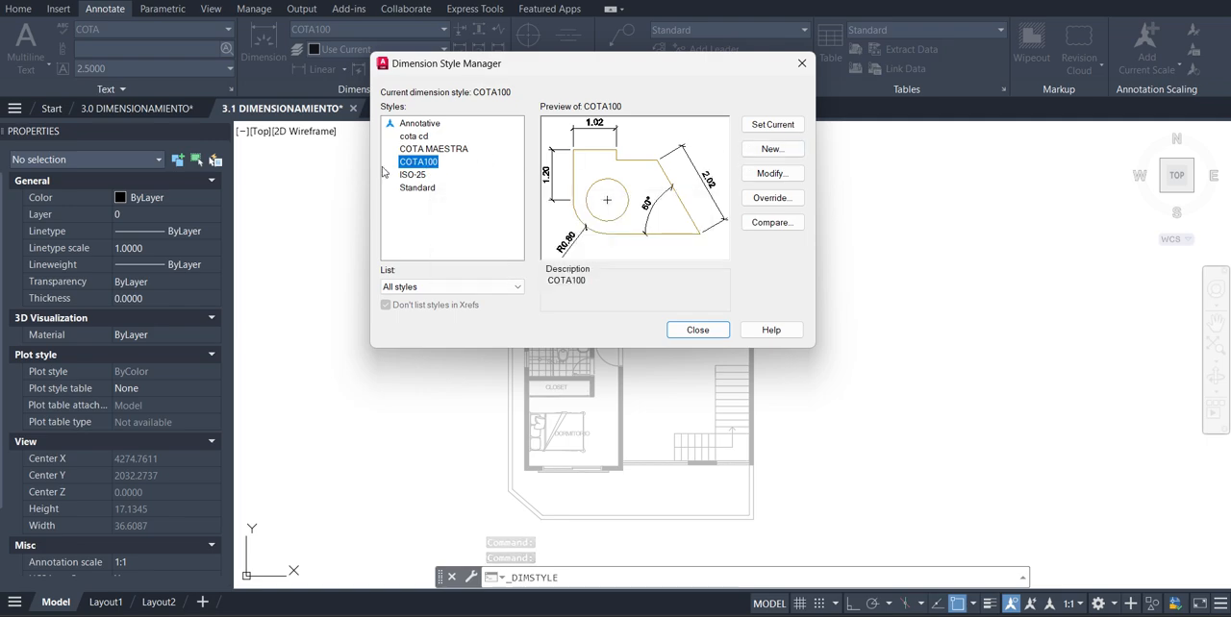
click(772, 174)
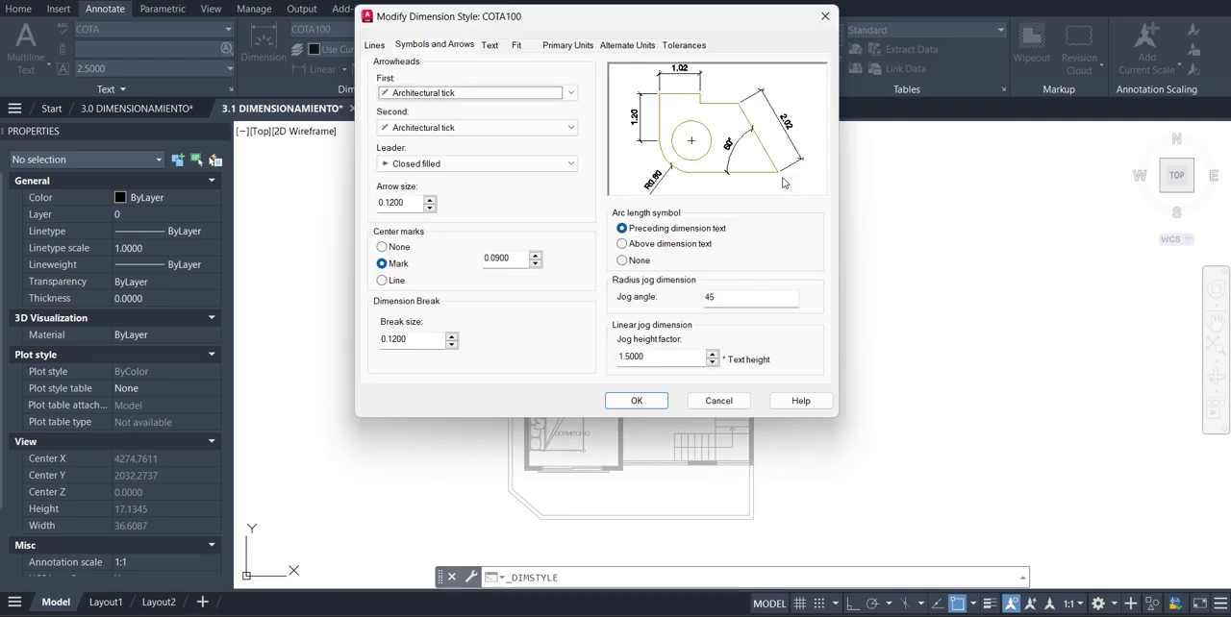
click(375, 46)
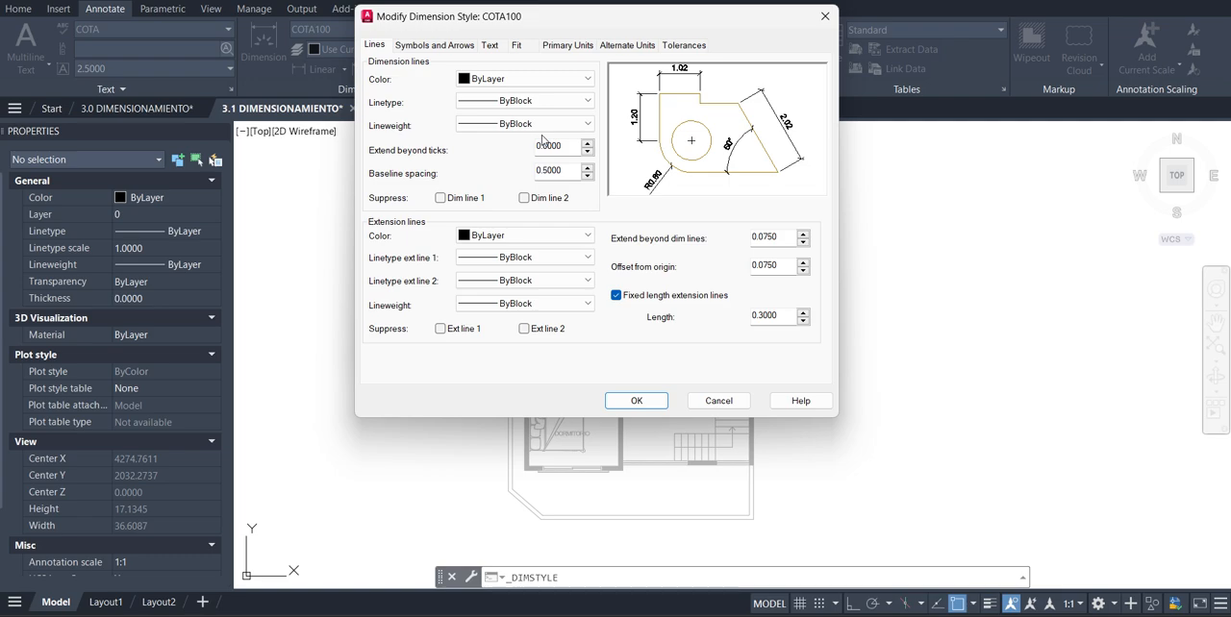
click(555, 81)
click(539, 90)
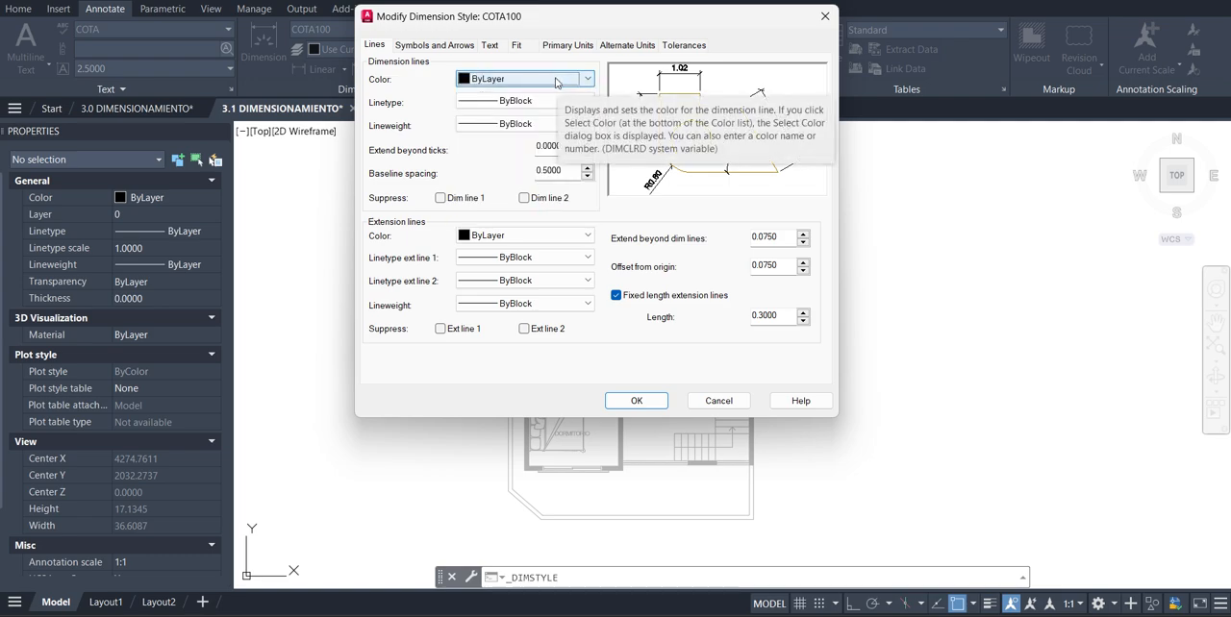
double_click(563, 172)
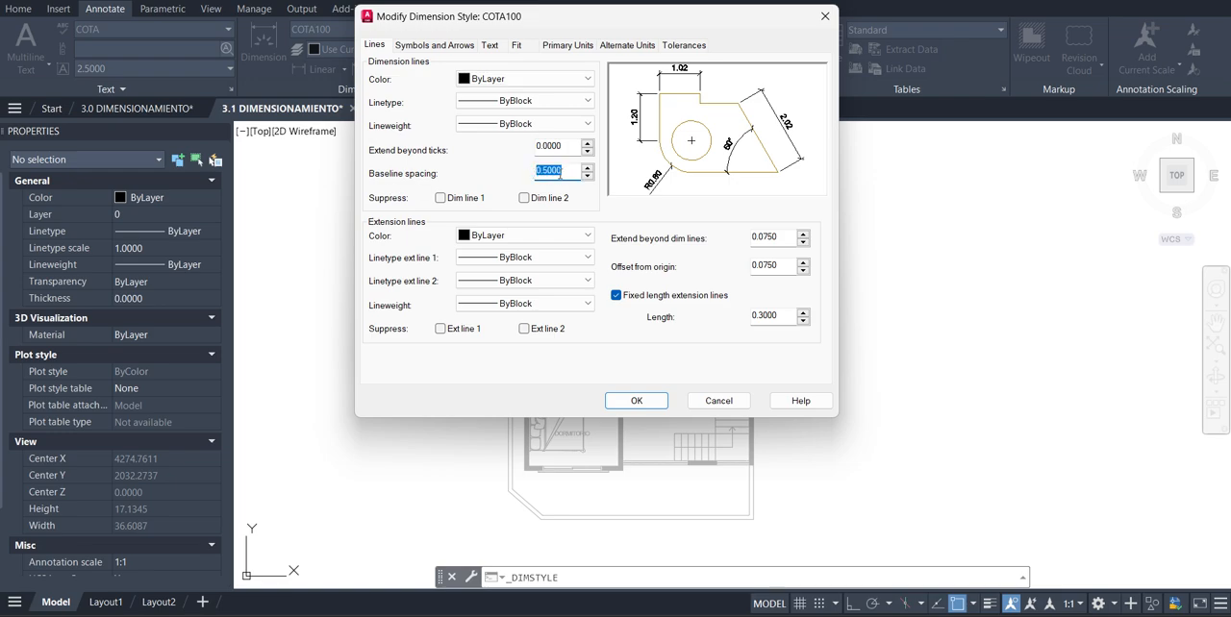
click(561, 174)
double_click(560, 173)
Try a value of 1 for the extension beyond dimension lines and restore it to 0.0750
click(786, 243)
click(785, 267)
double_click(783, 236)
text(1)
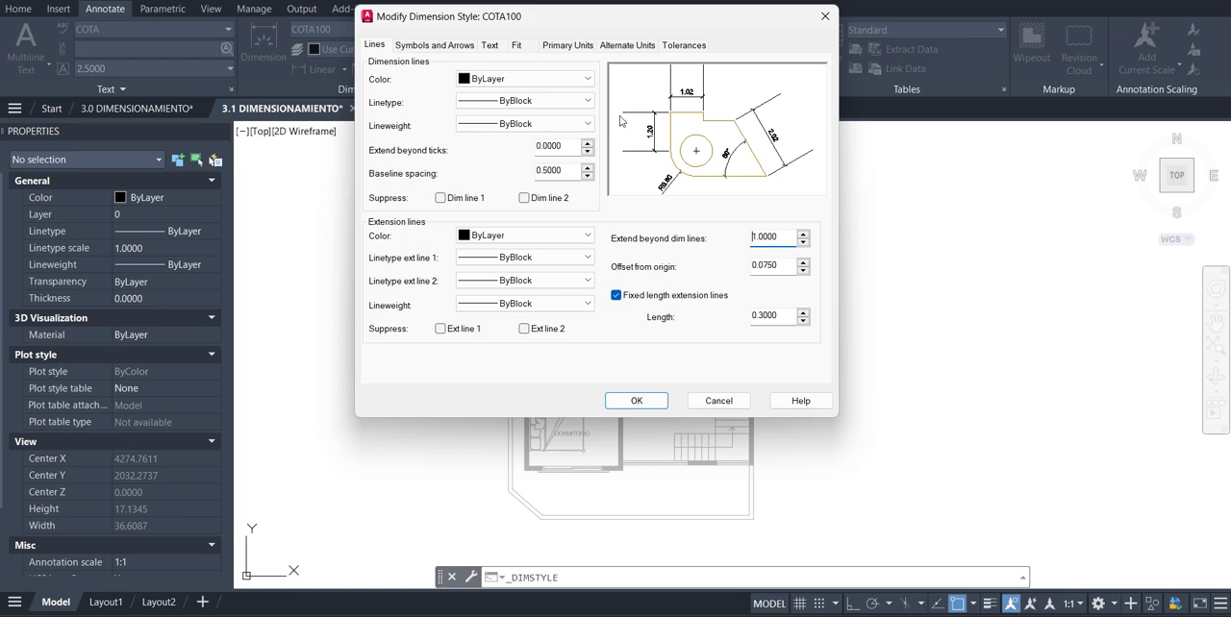
double_click(765, 265)
key(ctrl+c)
double_click(770, 238)
key(ctrl+v)
Try an extension line offset from origin of 1.0000 and restore it to 0.0750
click(789, 265)
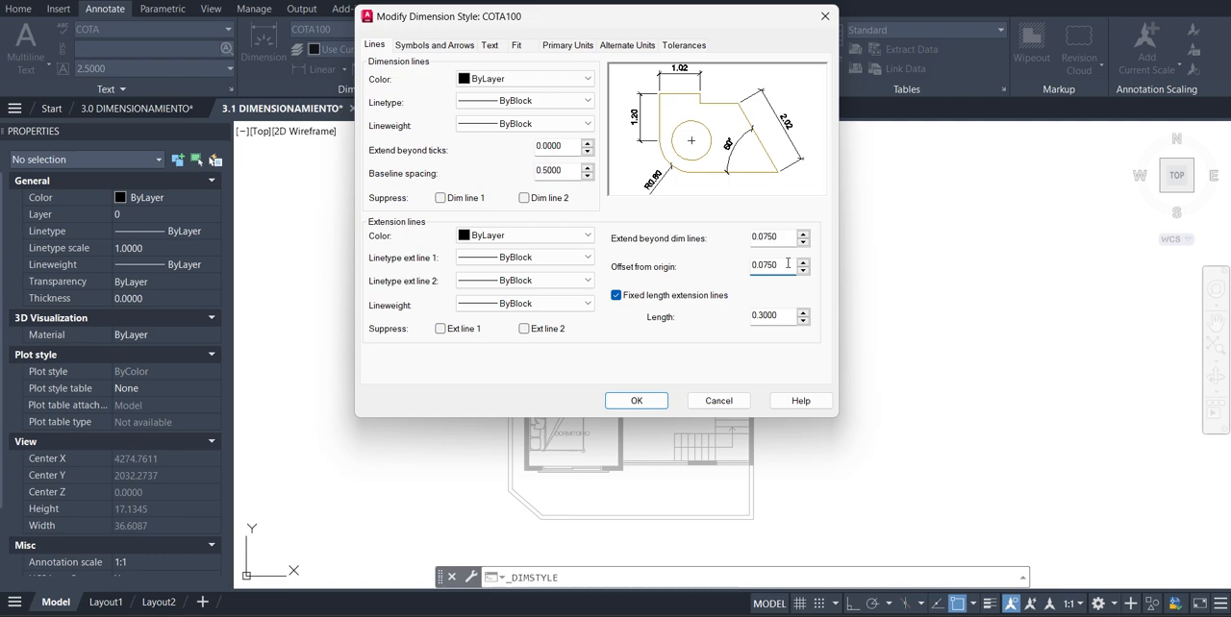
drag(789, 265, 739, 266)
text(1.0000)
click(783, 238)
double_click(782, 271)
text(0.0750)
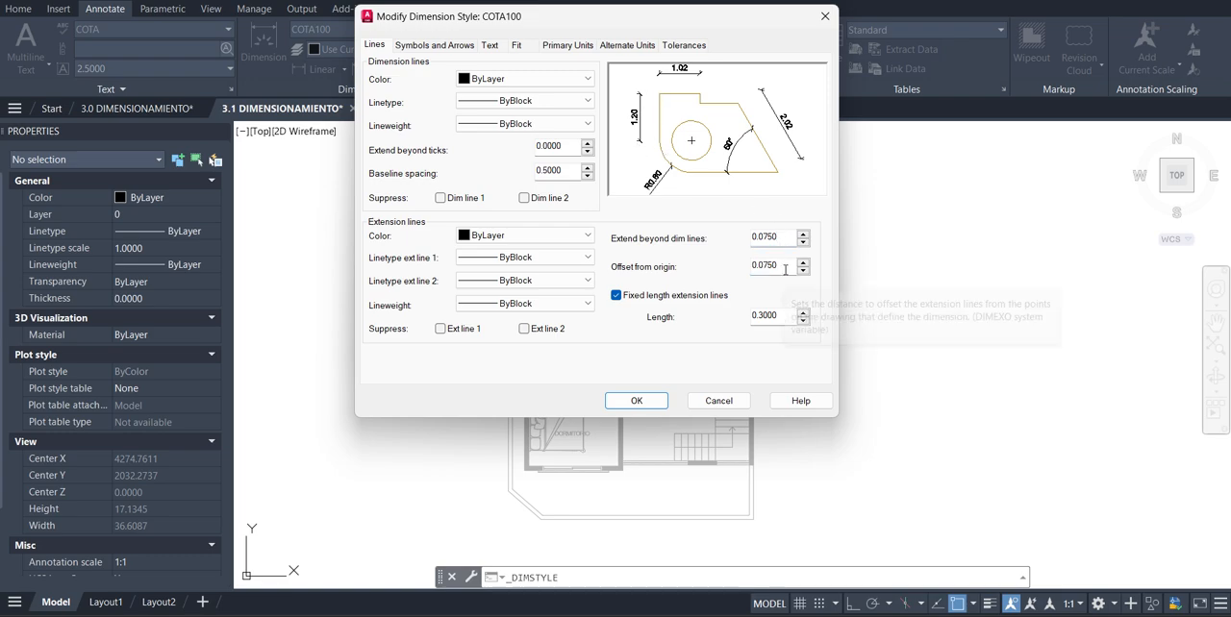
Review the fixed extension line length, first arrowhead choices and arrow size, keeping Architectural tick as the first arrowhead
click(772, 237)
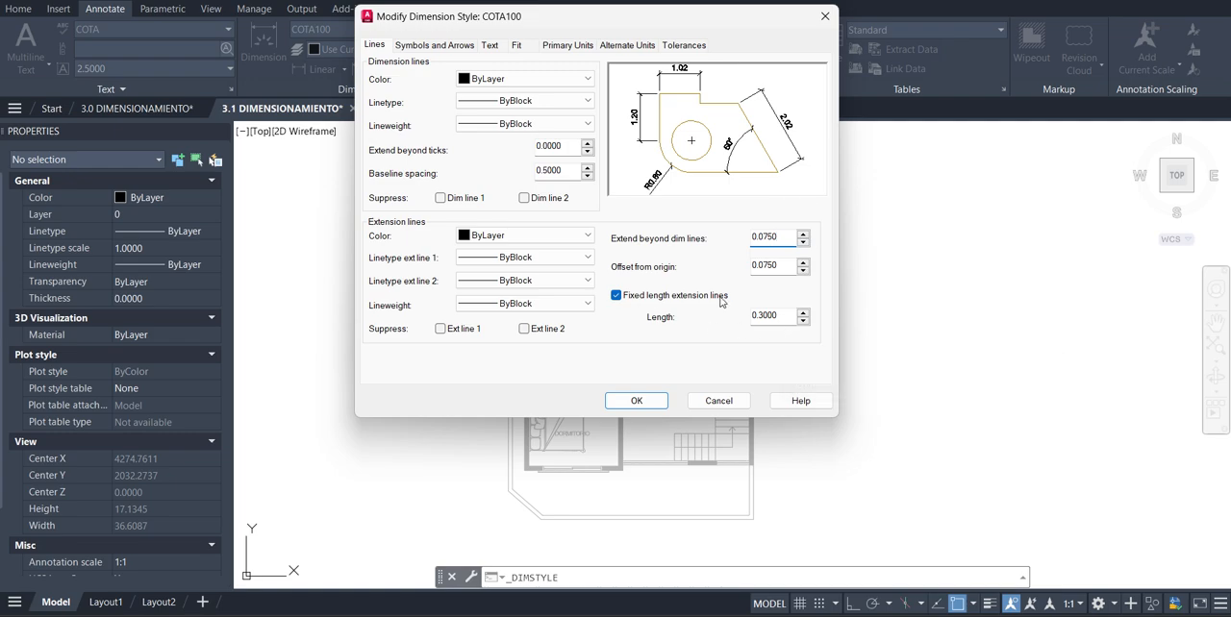
click(787, 317)
click(446, 48)
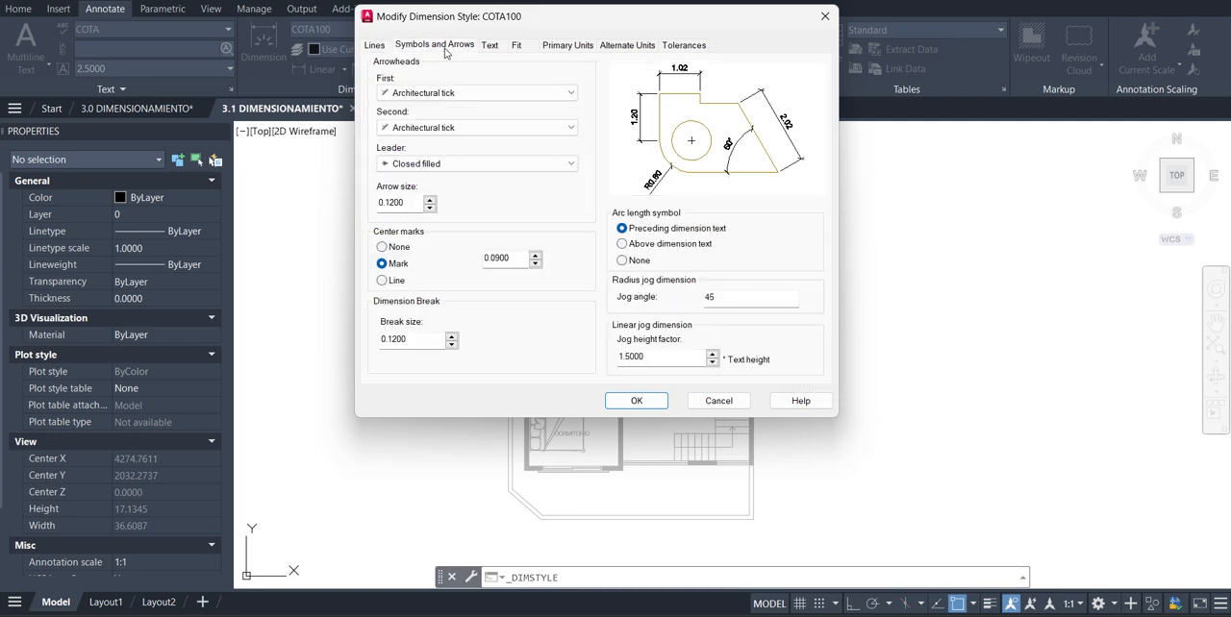
click(507, 93)
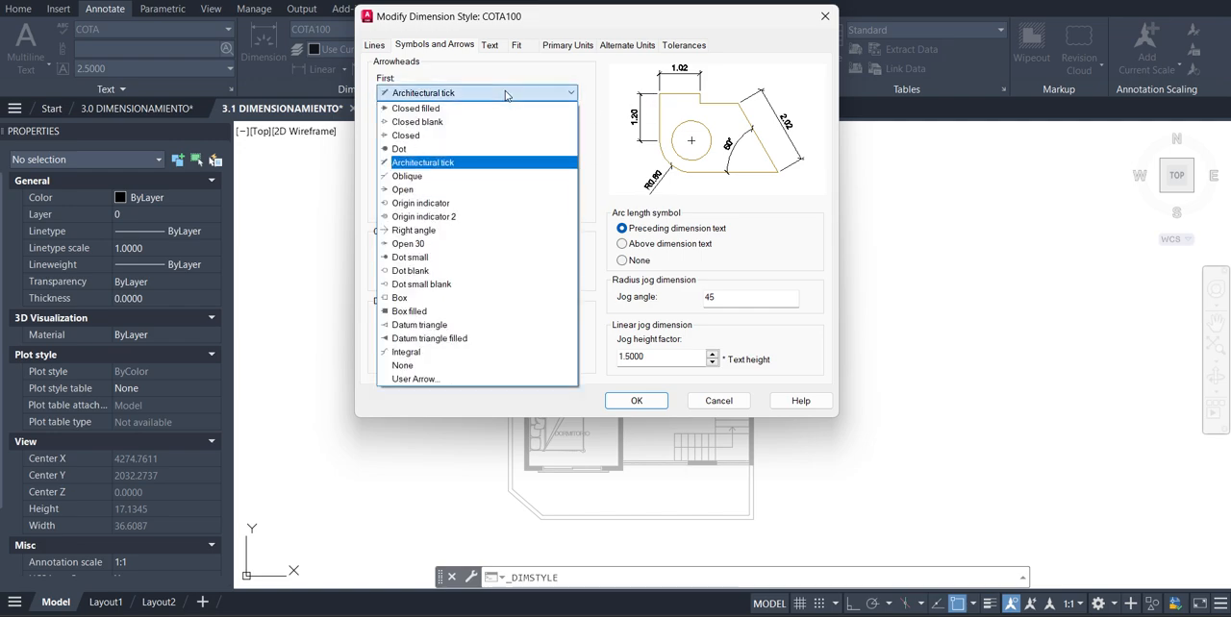
click(463, 165)
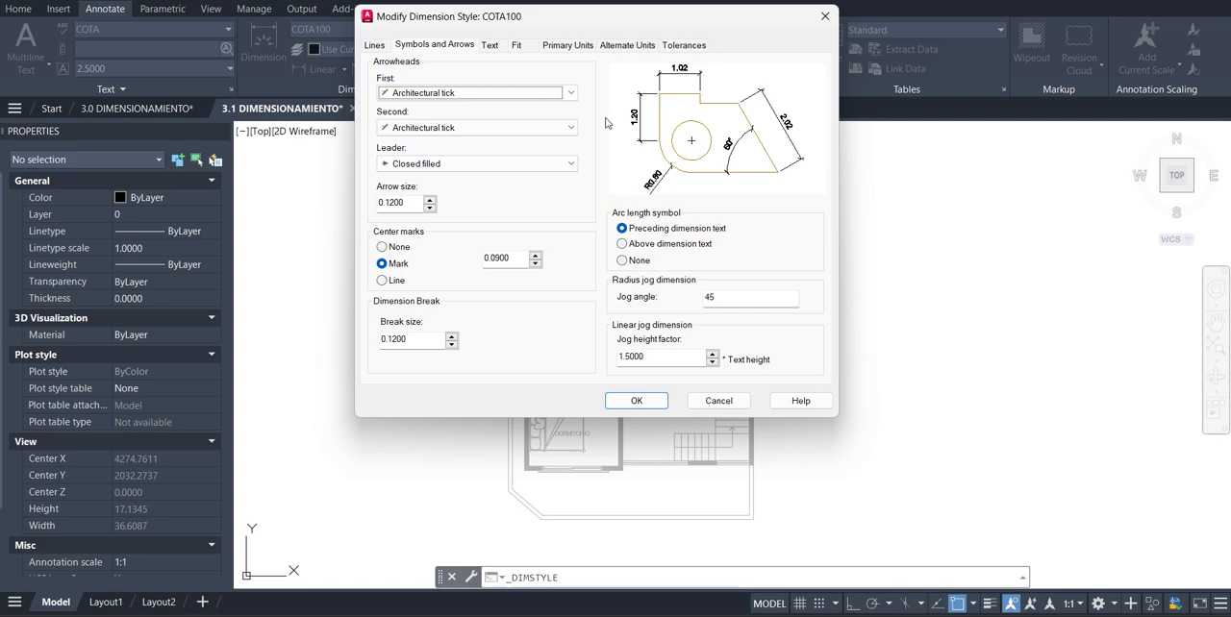
drag(409, 203, 381, 204)
click(405, 202)
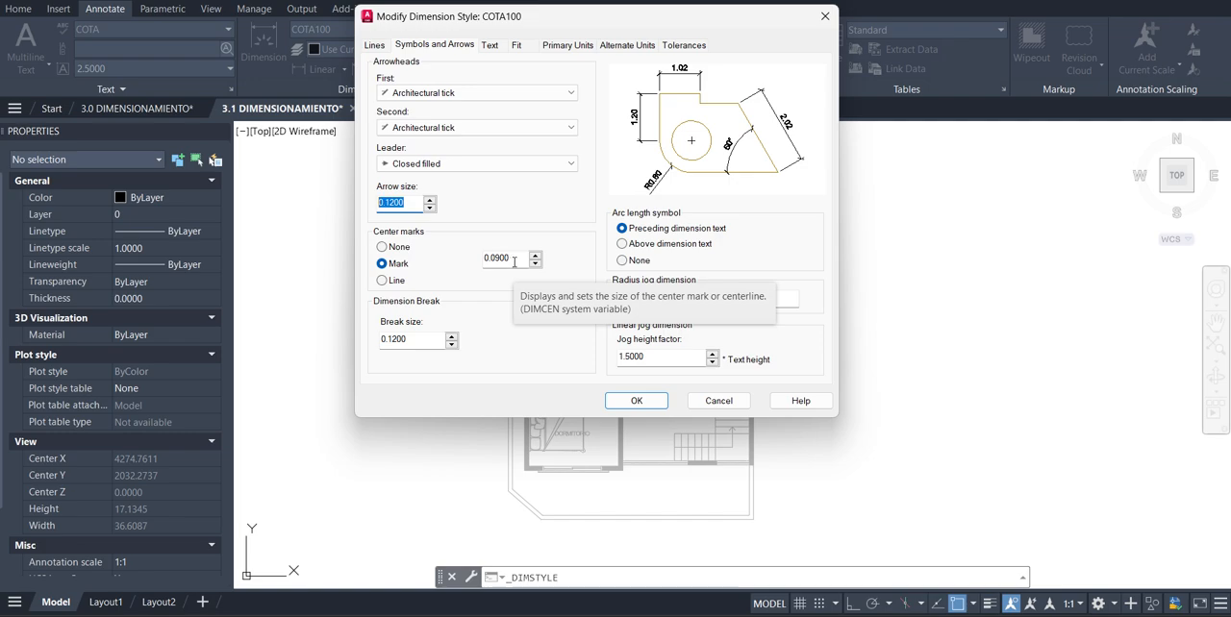
Try center mark sizes of 1 and 0.5, and restore the size to 0.09
drag(513, 261, 469, 261)
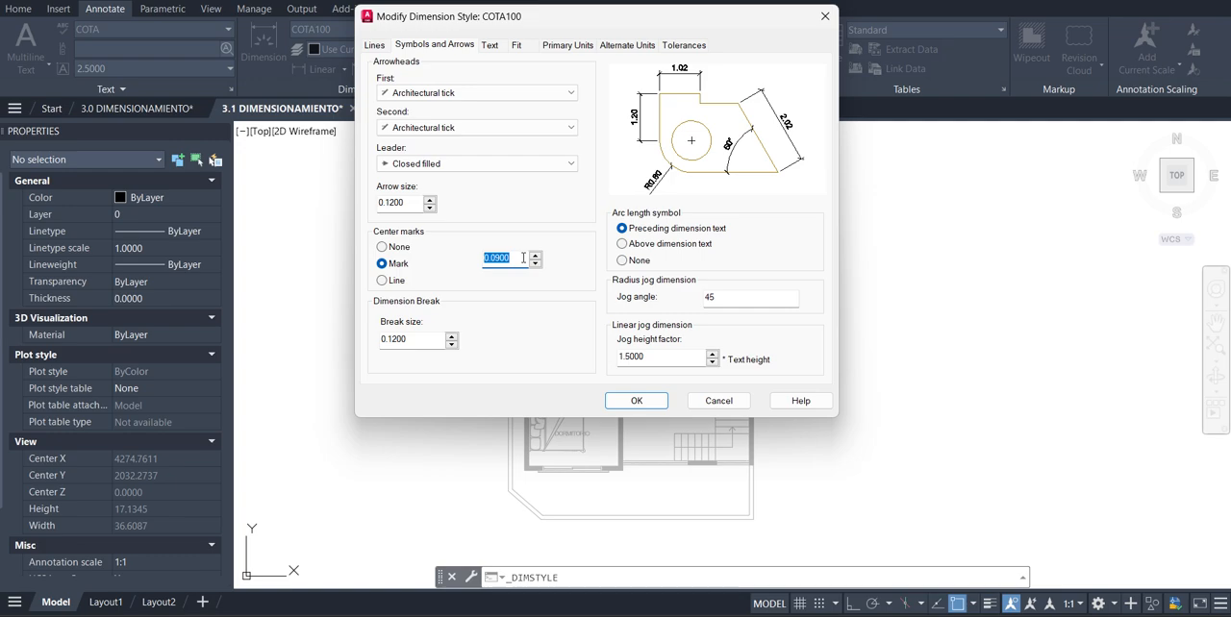
text(1)
key(Return)
double_click(514, 260)
text(0.5)
key(Return)
double_click(495, 258)
text(0.09)
key(Return)
Review the dimension break size and the dimension text height
click(422, 346)
double_click(422, 343)
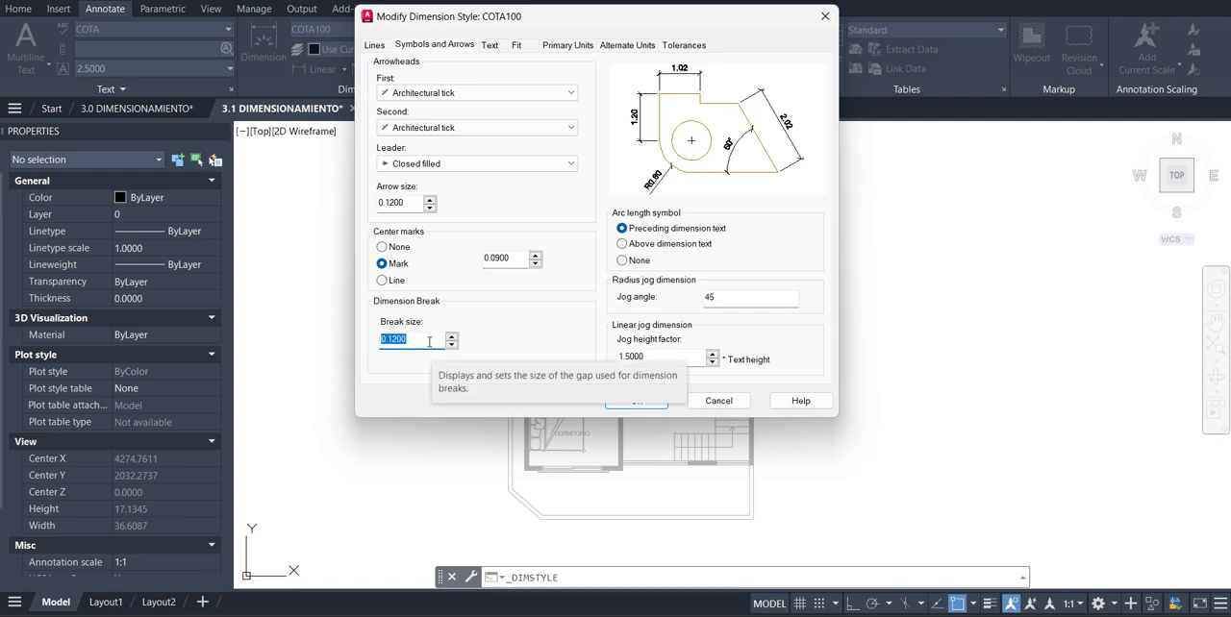
click(491, 48)
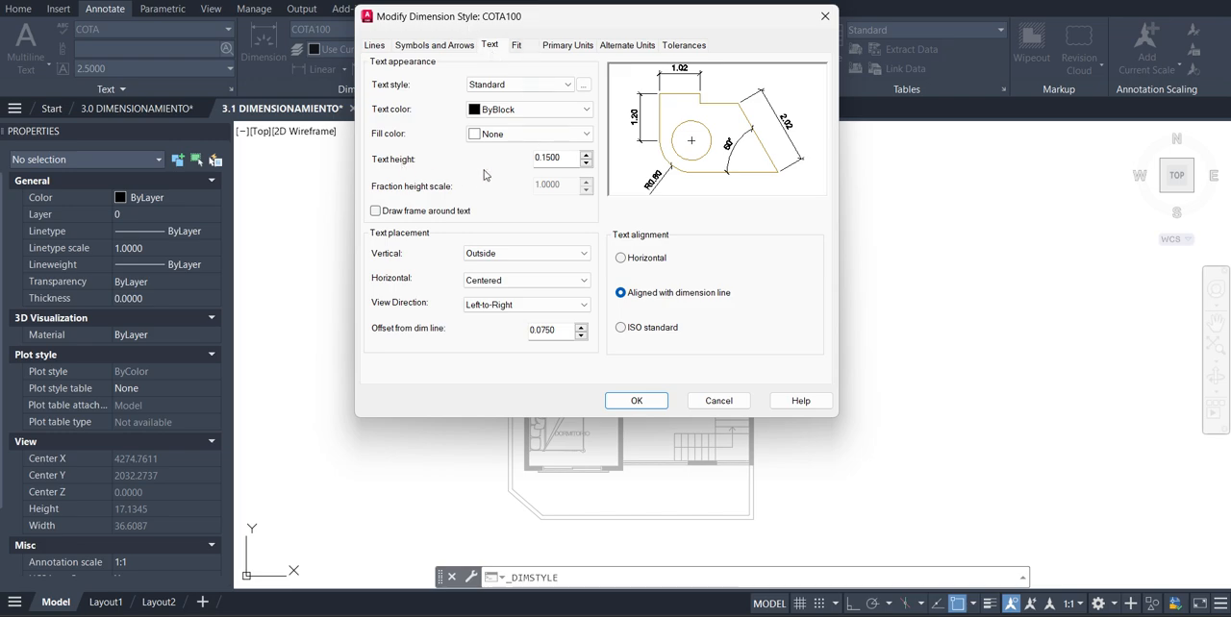
click(565, 157)
Try Centered as the vertical text placement and restore it to Outside
click(529, 255)
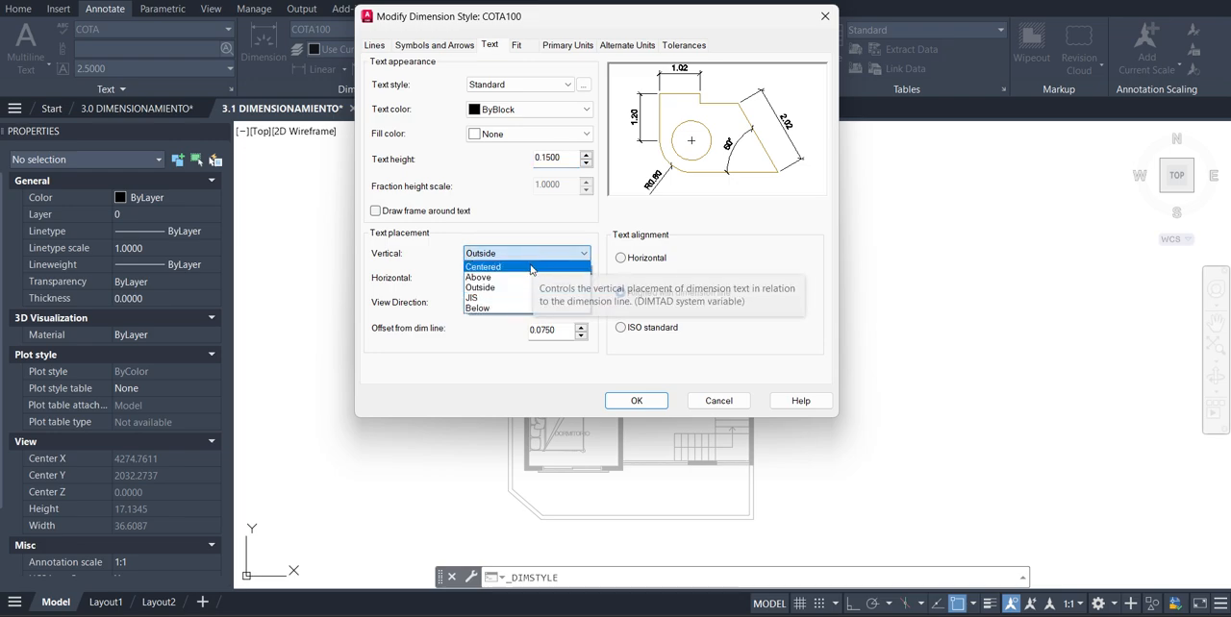
click(532, 267)
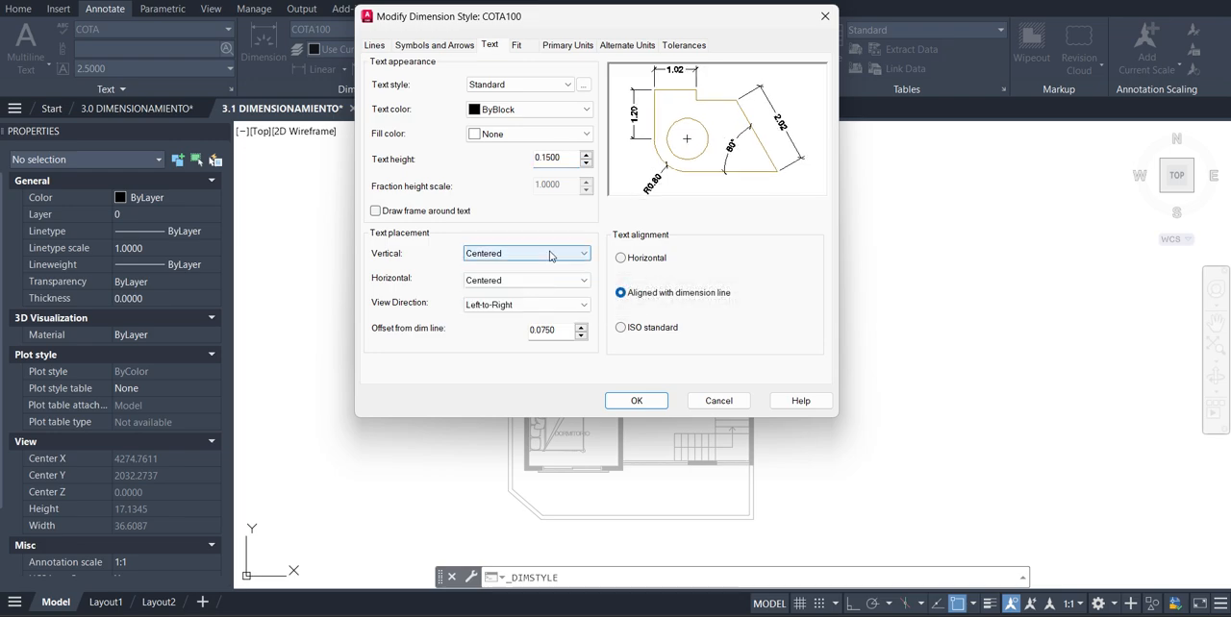
click(550, 253)
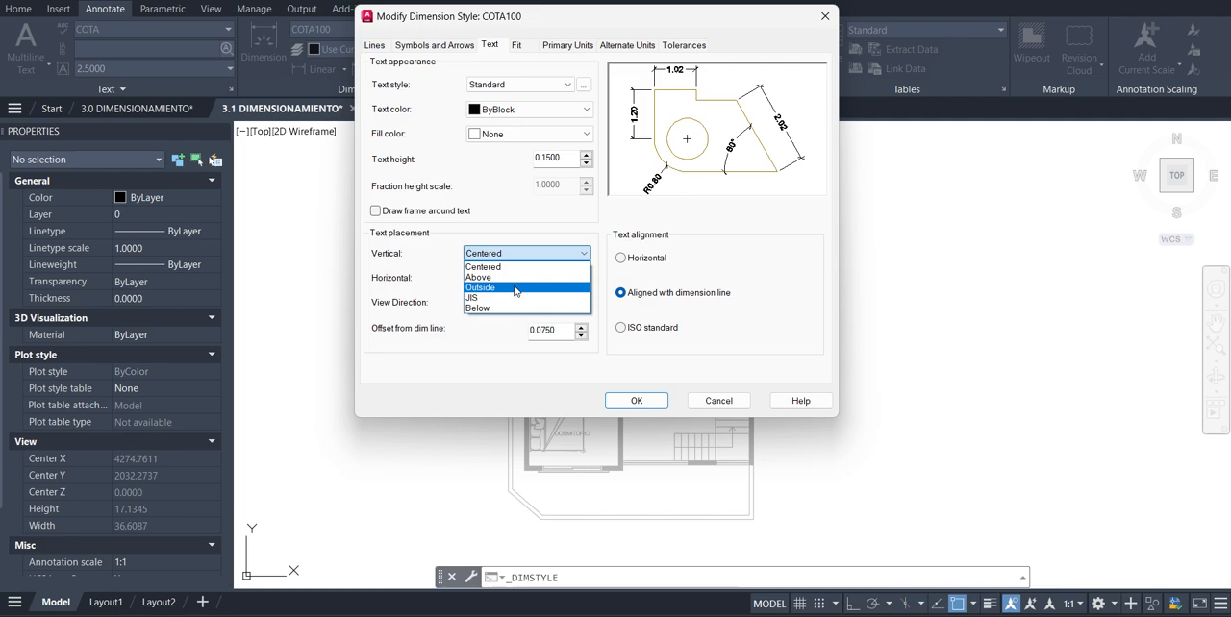
click(510, 289)
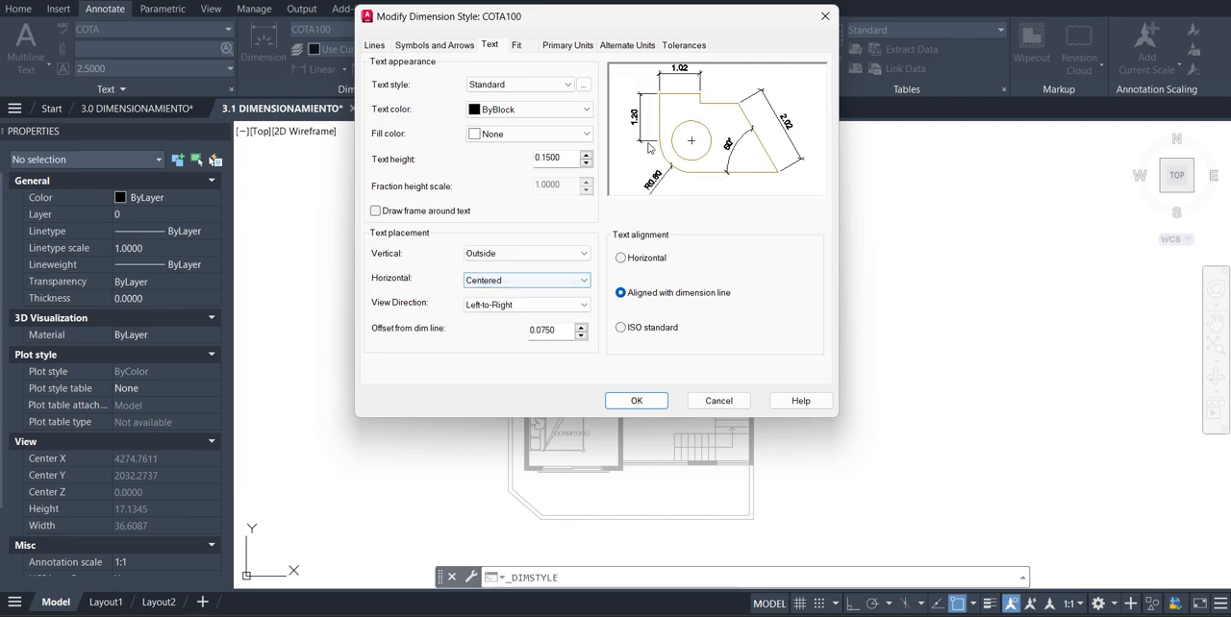
Try At Ext Line 1 as the horizontal text placement and restore it to Centered
click(563, 288)
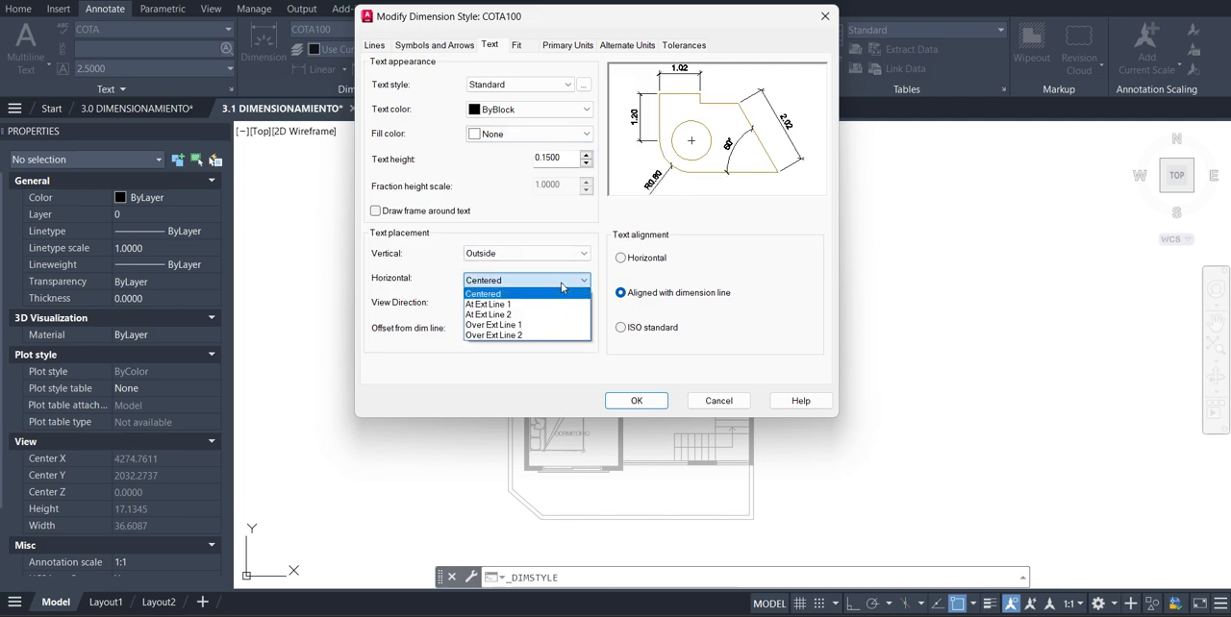
click(557, 304)
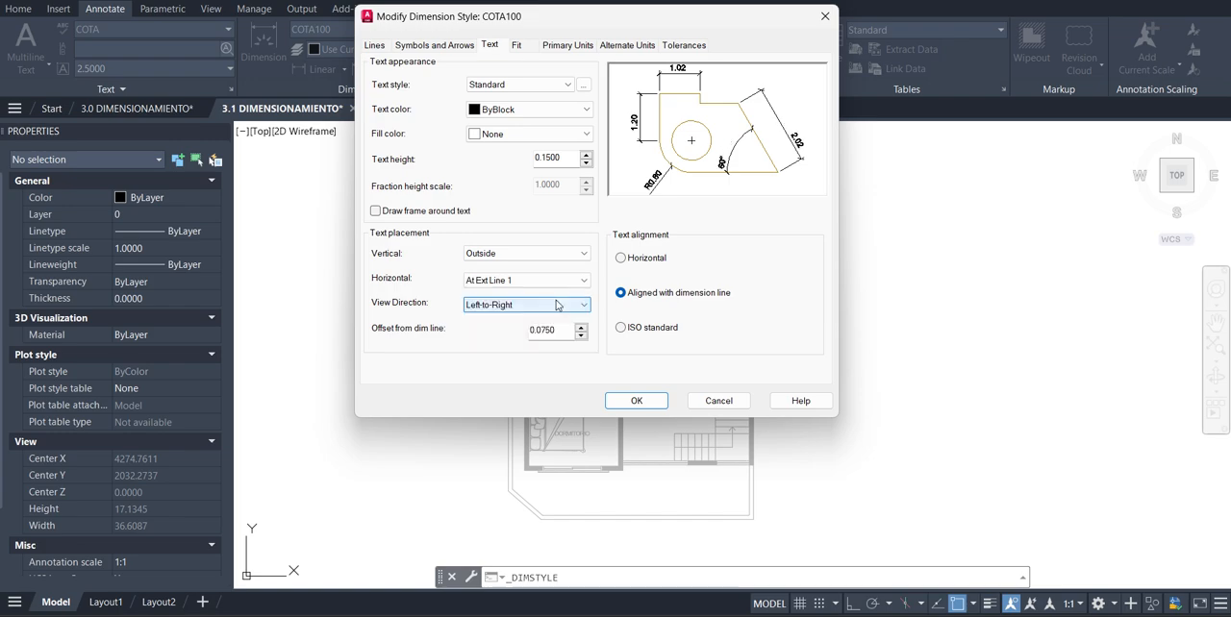
click(567, 280)
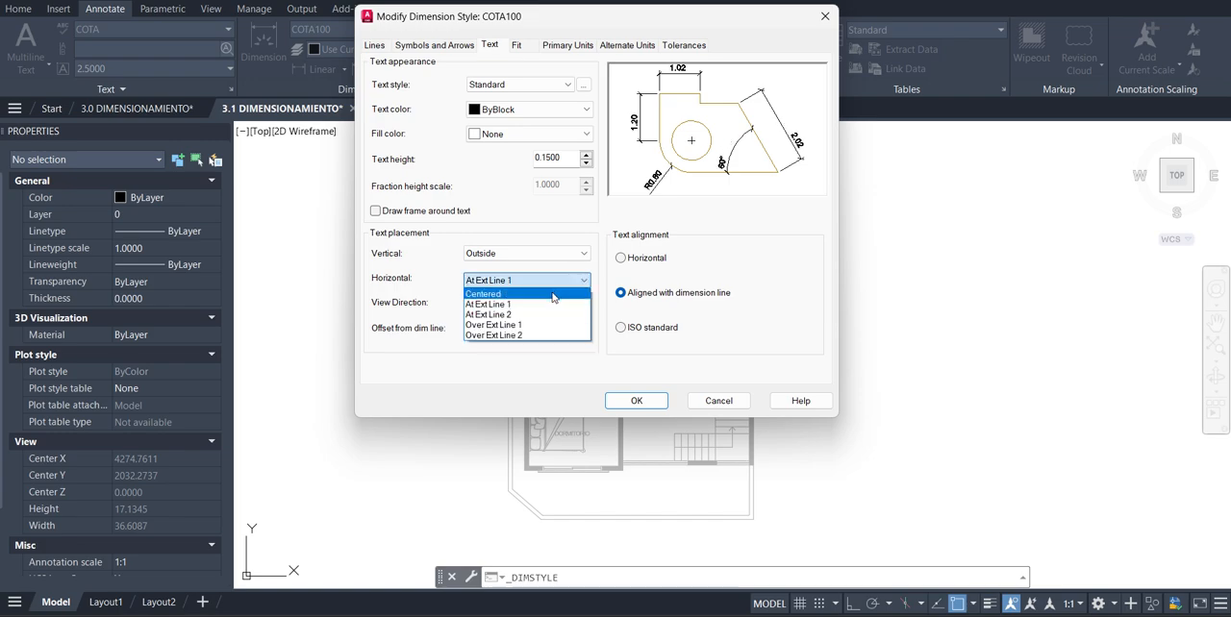
click(553, 293)
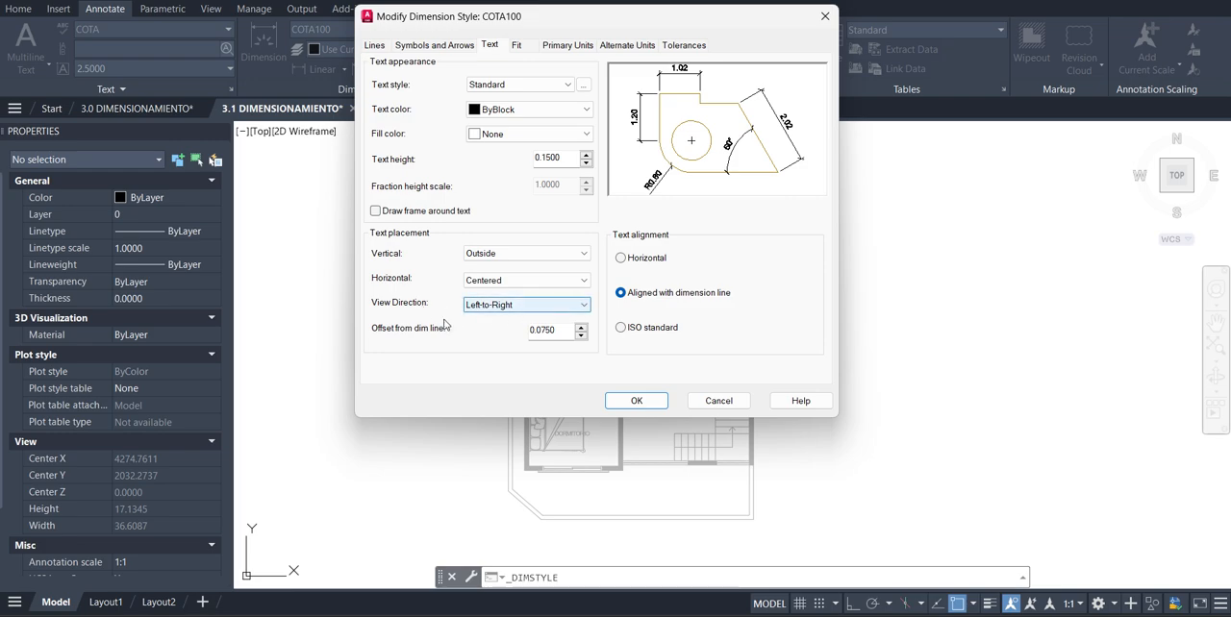
Check the text offset from the dimension line, and try Horizontal text alignment before restoring Aligned with dimension line
drag(568, 333, 497, 338)
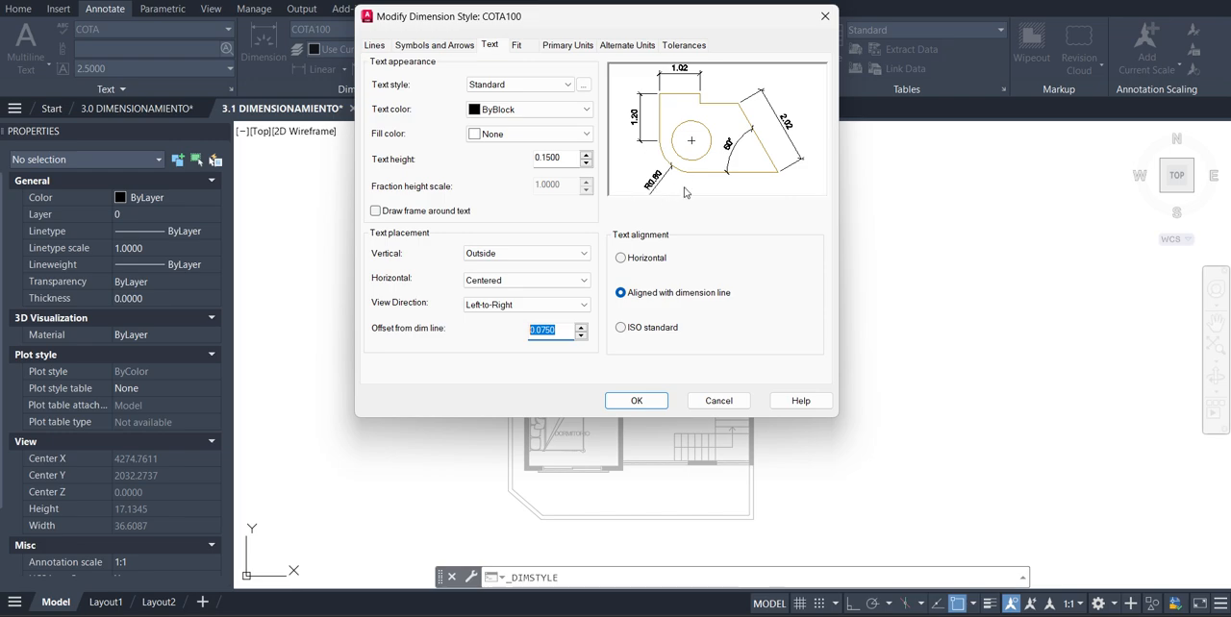
click(620, 258)
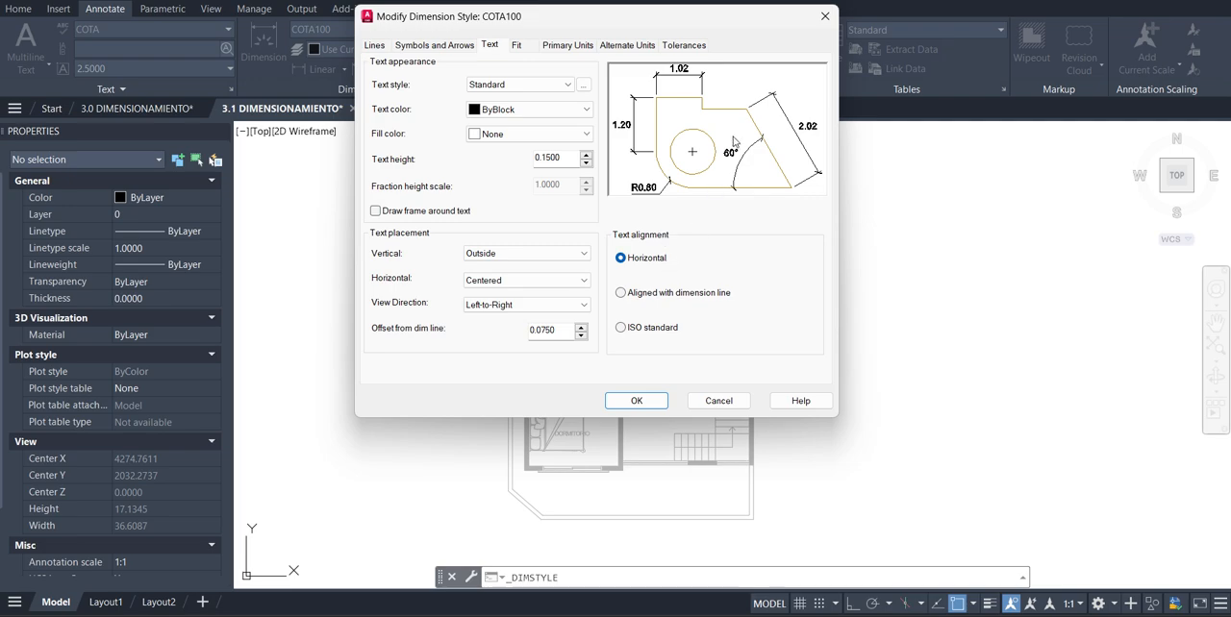
click(684, 294)
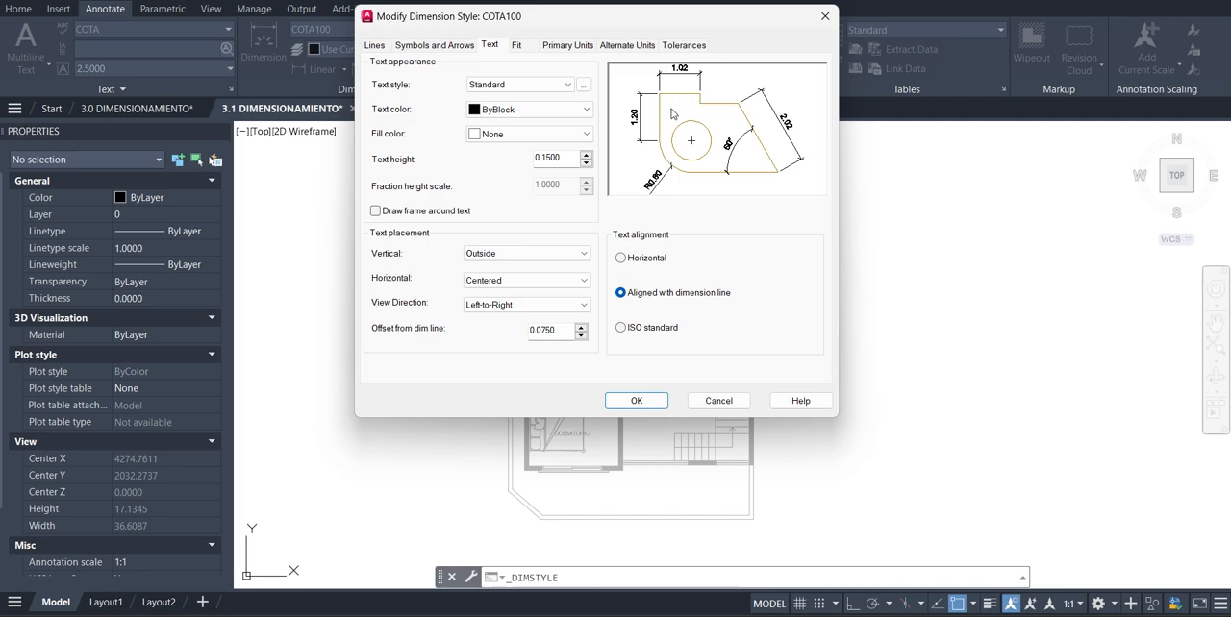
Review the overall scale among the fit settings, and switch to Calculator to work out the 1:50 factor as 50/100
click(517, 47)
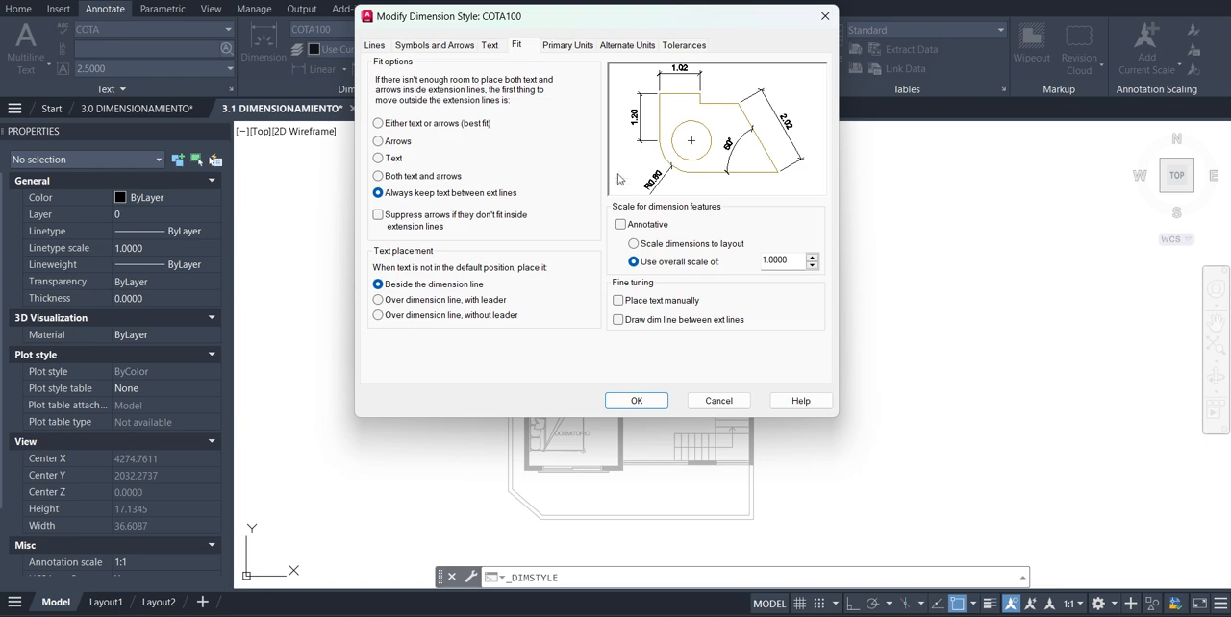
double_click(781, 261)
click(392, 615)
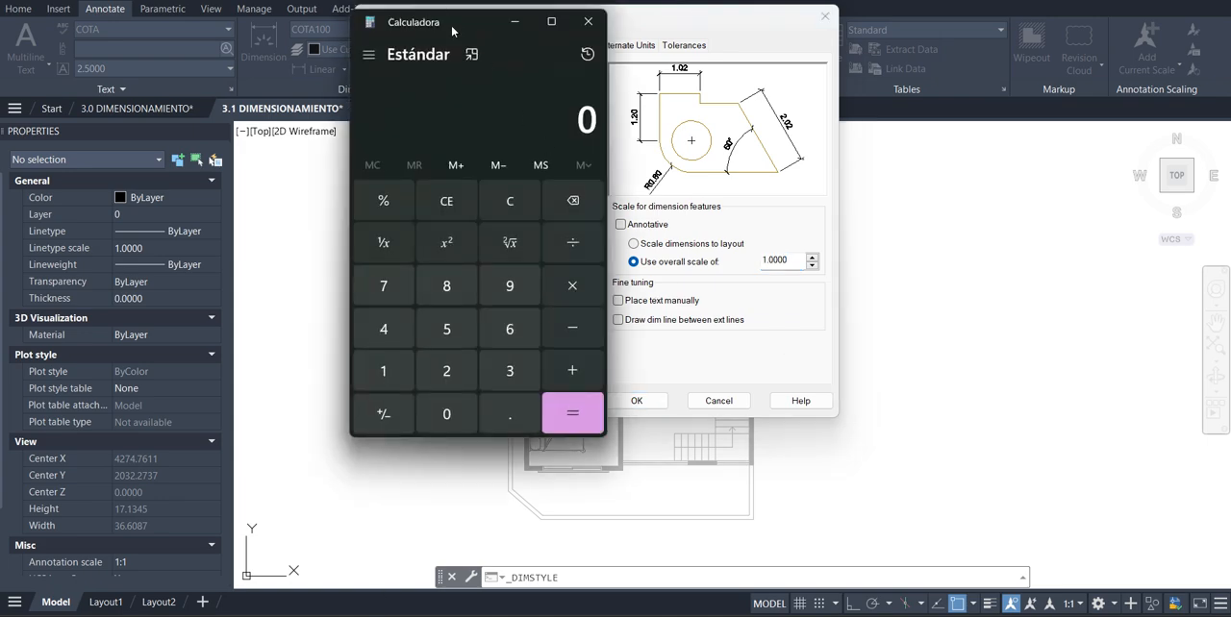
drag(451, 24, 411, 20)
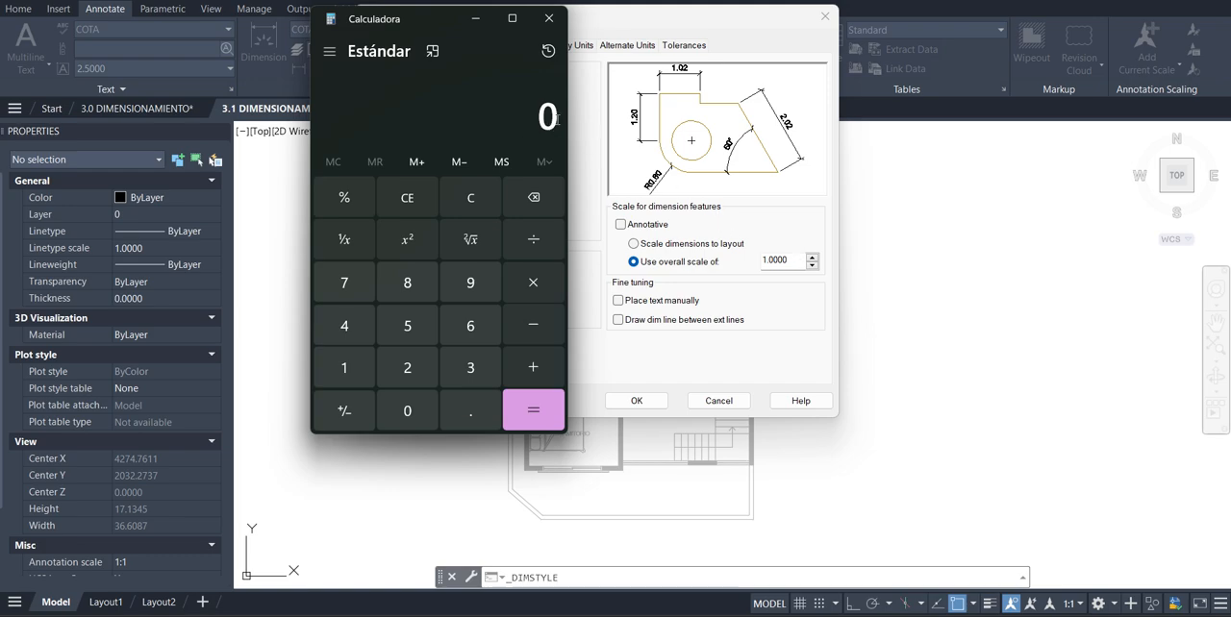
text(50/100)
key(Return)
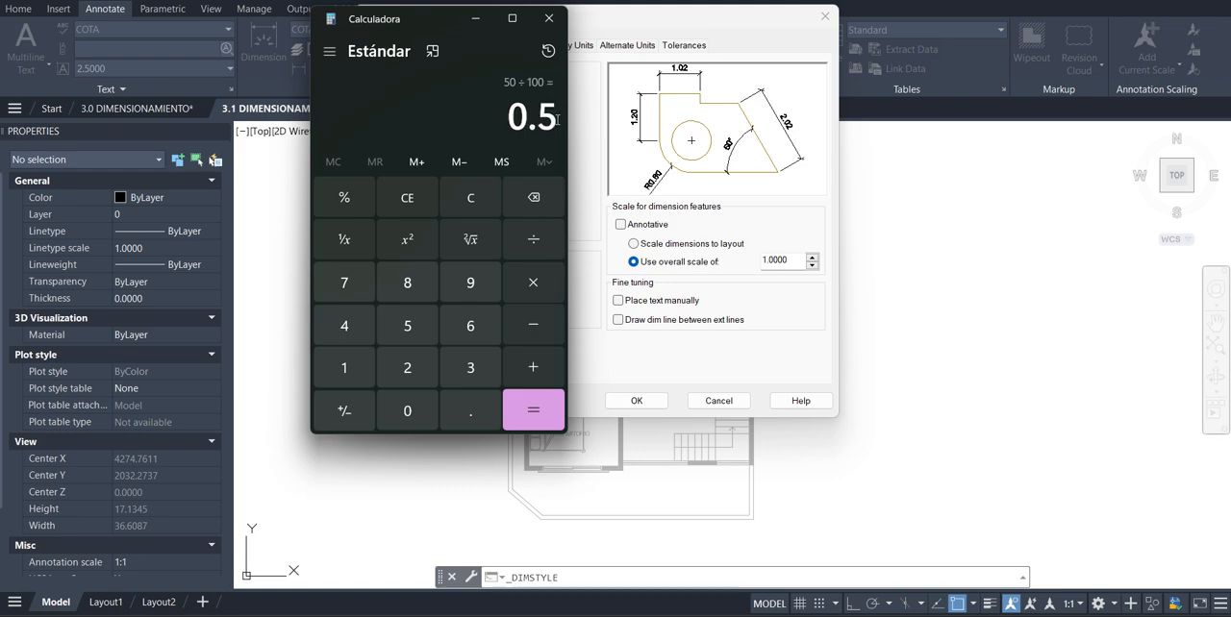
Calculate the overall scale factors for 1:25 and 1:250 as 25/100 and 250/100
drag(448, 17, 278, 48)
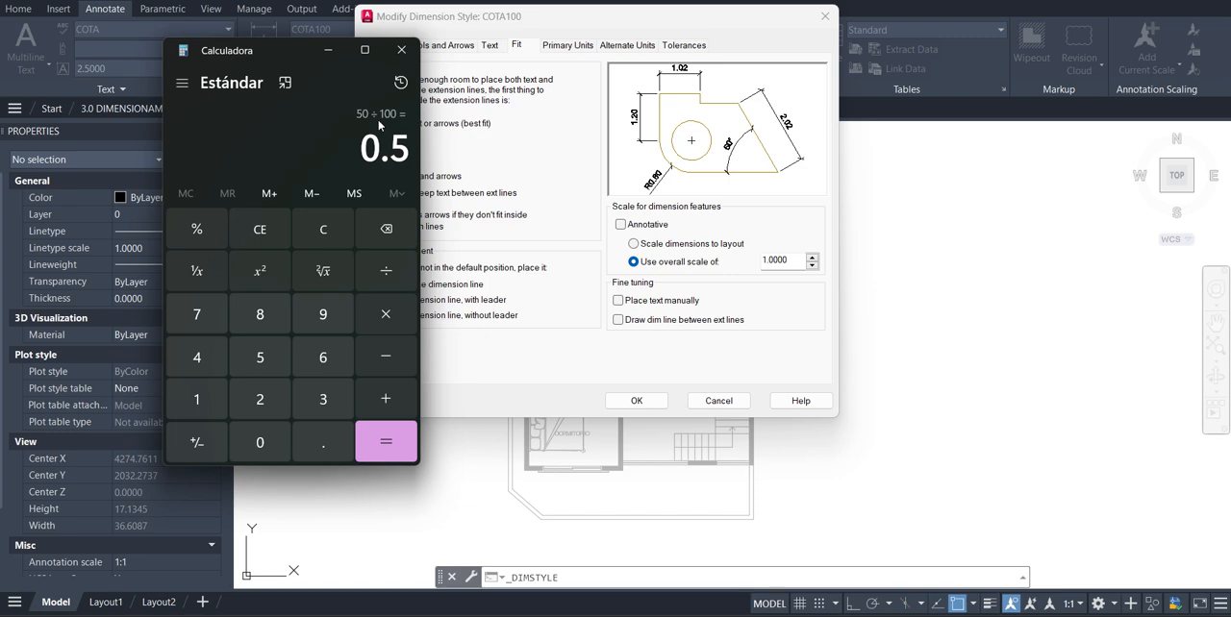
text(25/100)
key(Return)
click(405, 152)
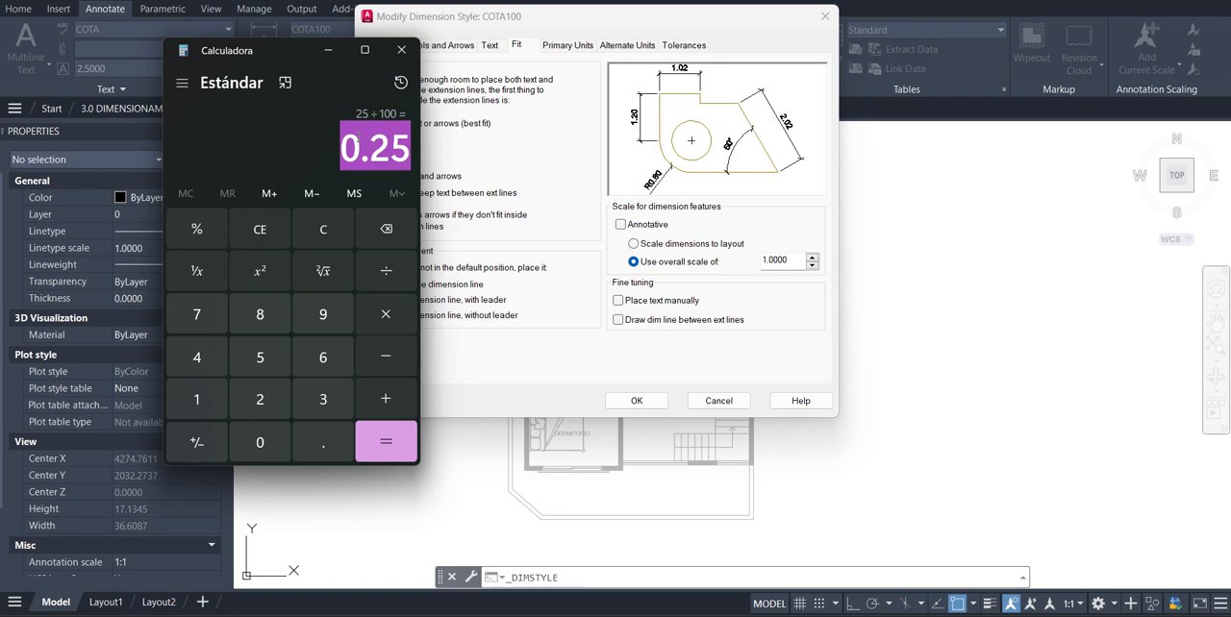
text(250/100)
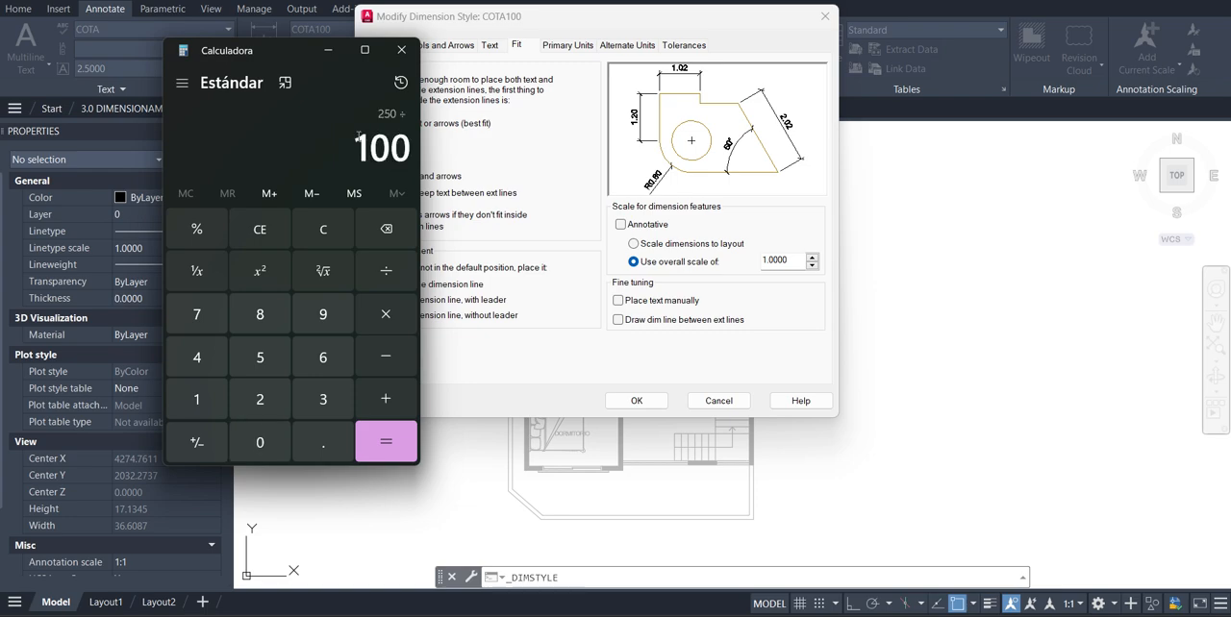
key(Return)
drag(364, 147, 411, 152)
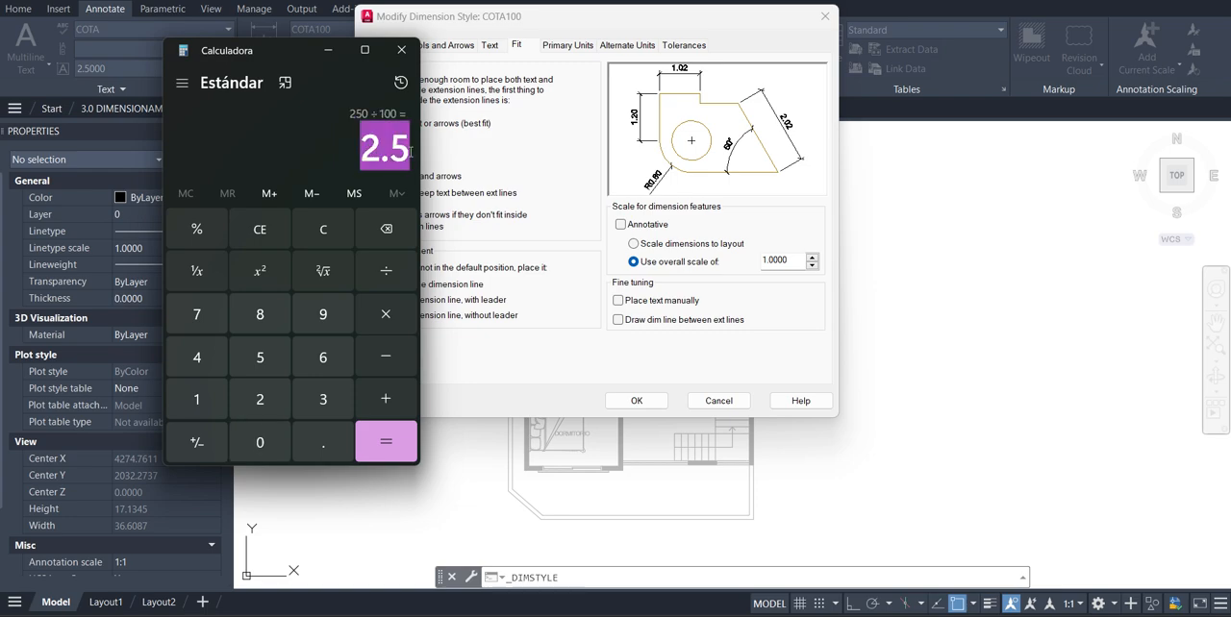
Return to the COTA100 fit settings and try 75/100 as the overall dimension scale
click(787, 262)
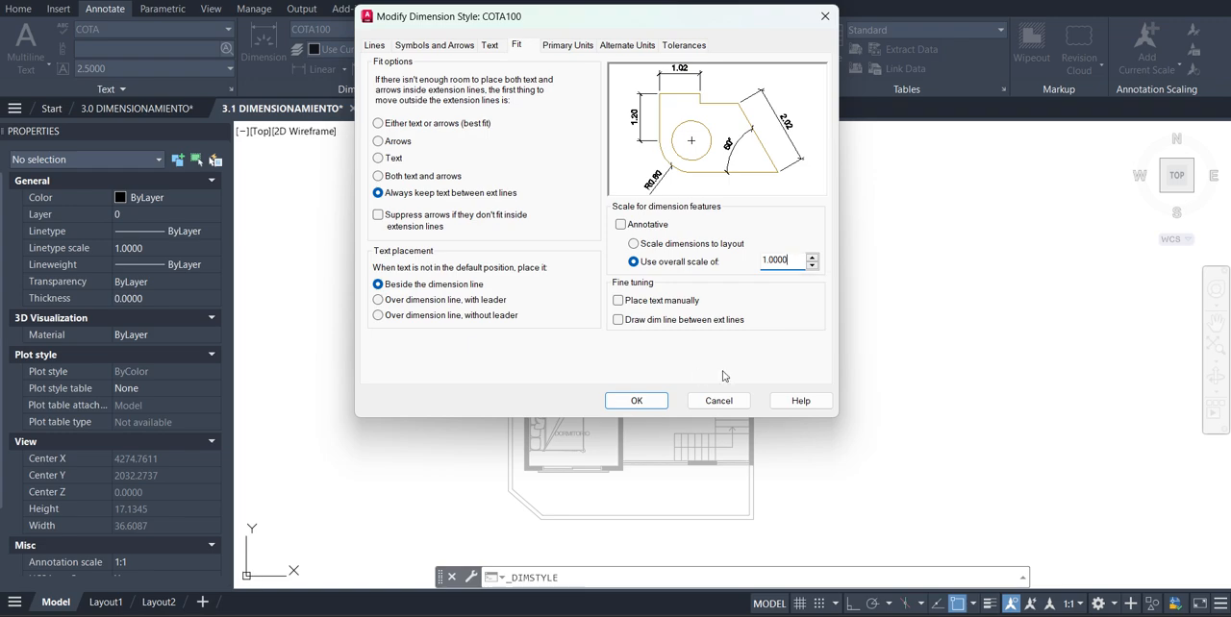
double_click(776, 260)
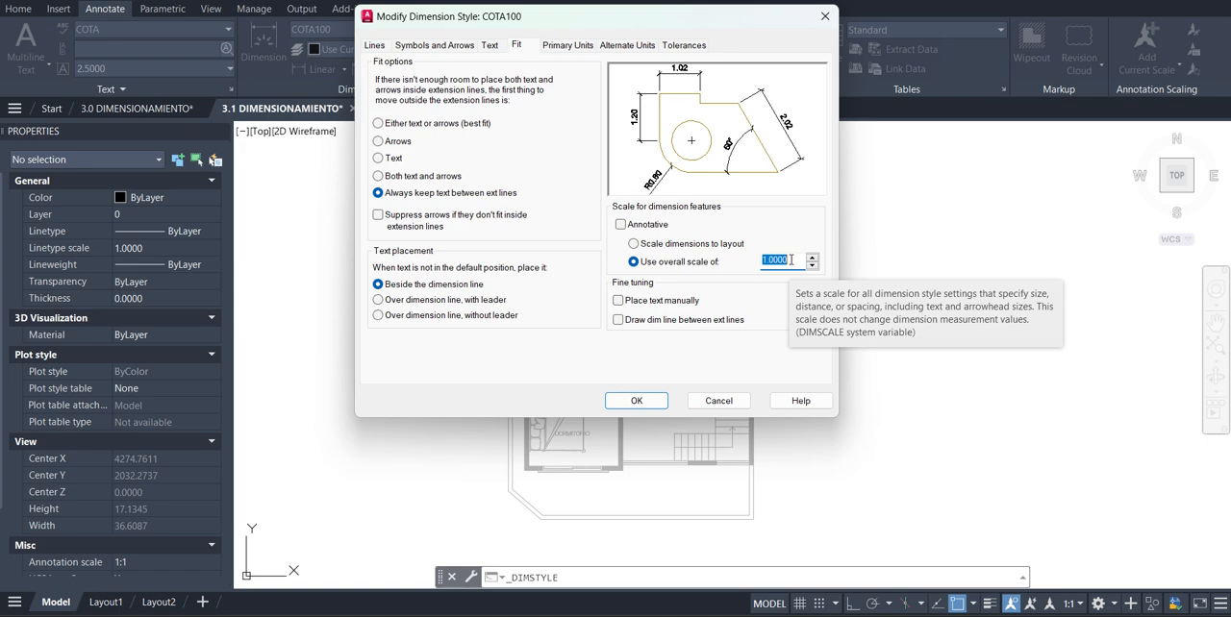
text(75/1)
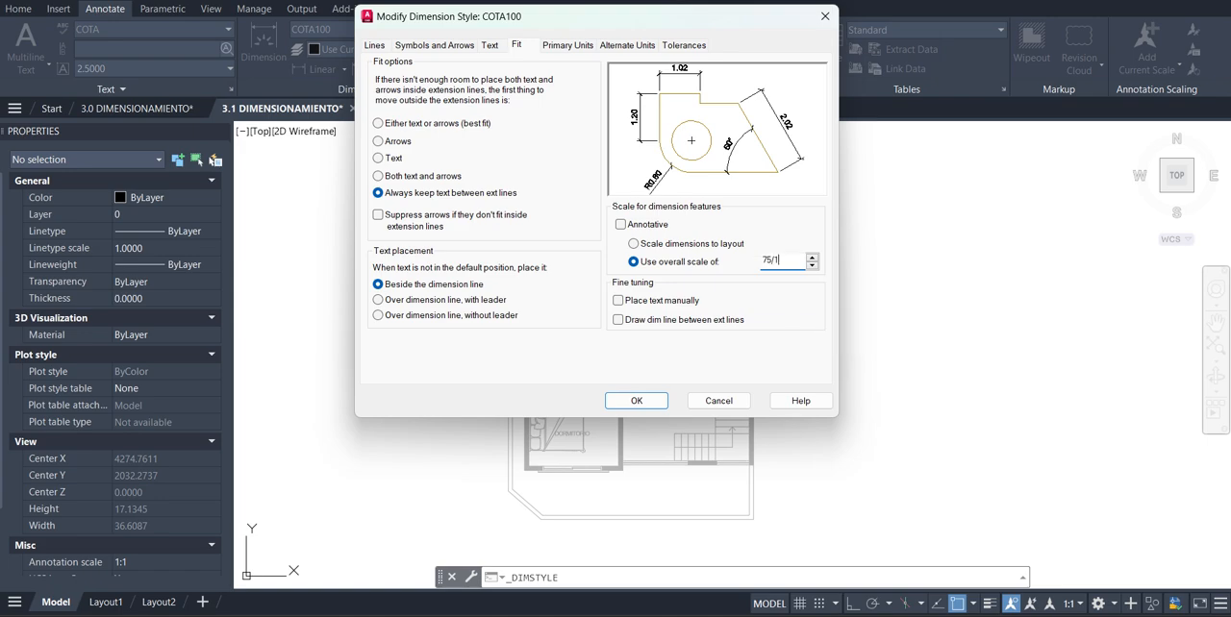
text(00)
key(Return)
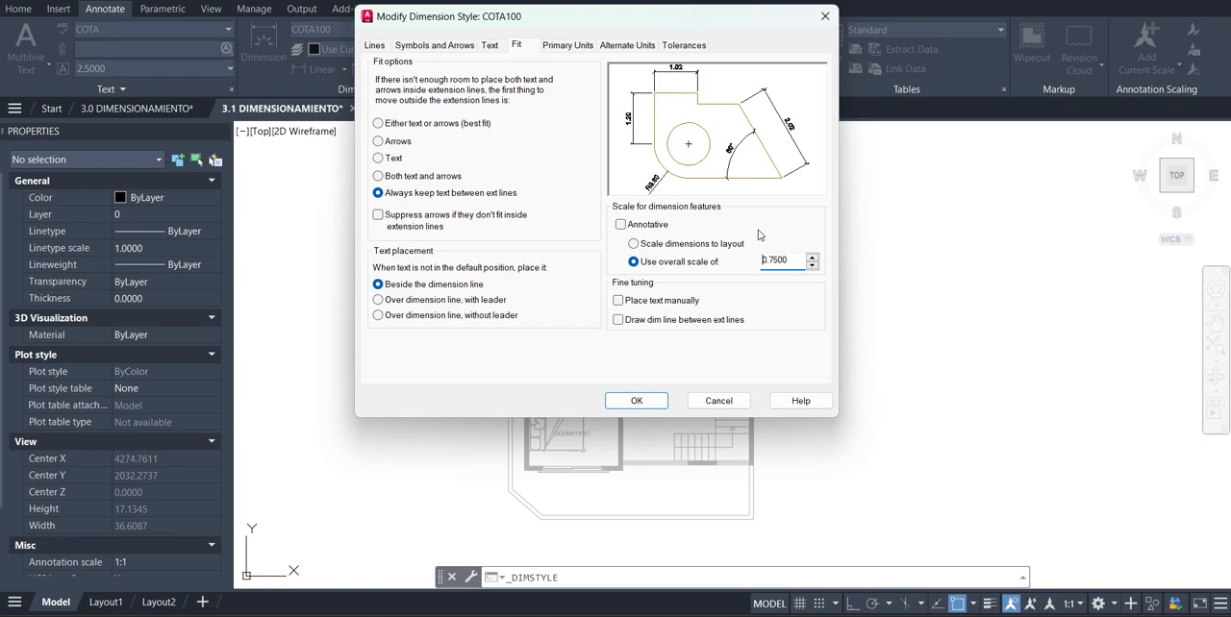
Try 1000/100 as the overall scale for the dimension features
double_click(784, 260)
text(1000/100)
key(Tab)
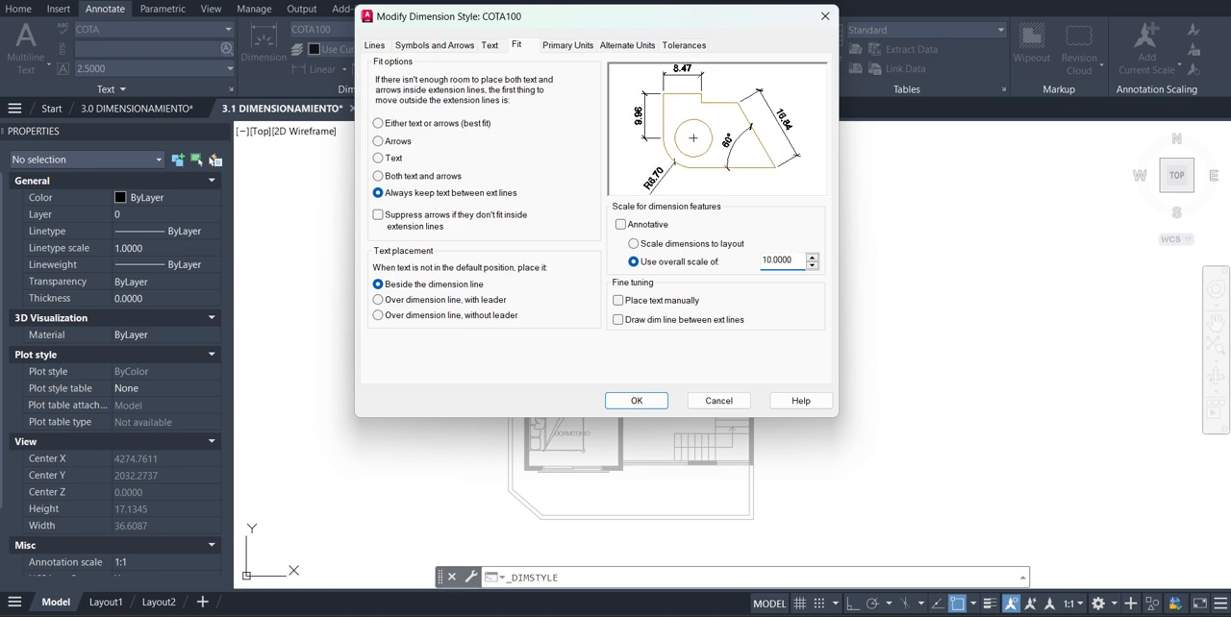
Set the overall scale of the COTA100 dimension features to 100/100
double_click(776, 260)
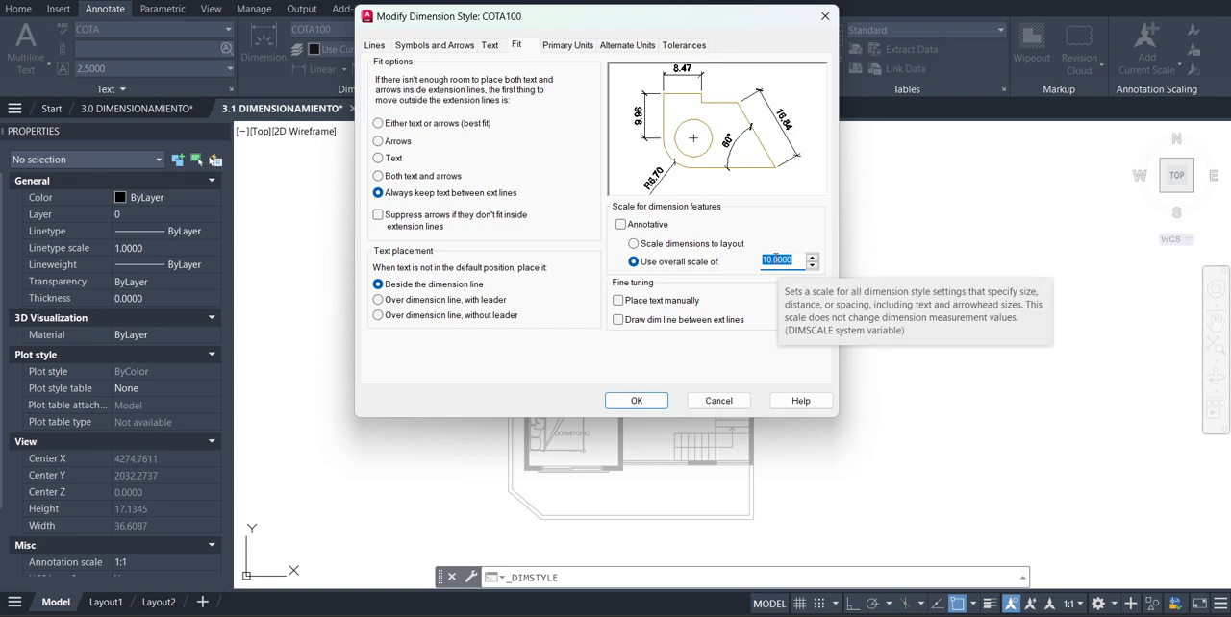
text(100)
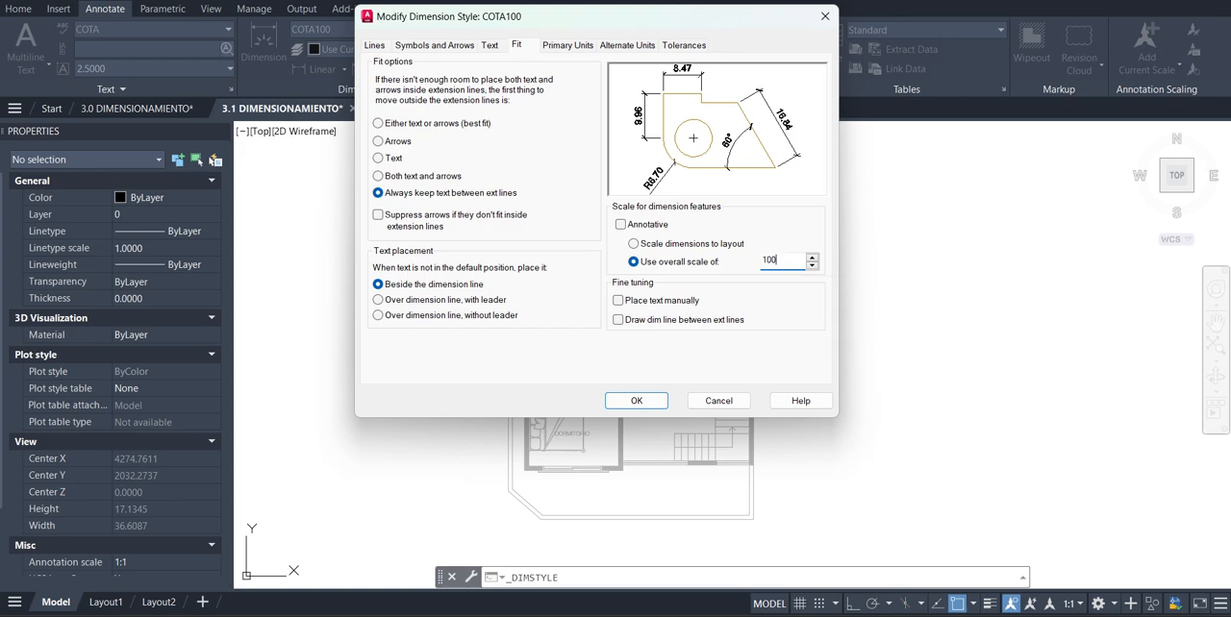
text(/100)
key(Return)
Review the unit format, precision and decimal separator used for linear dimensions in the primary units
click(568, 45)
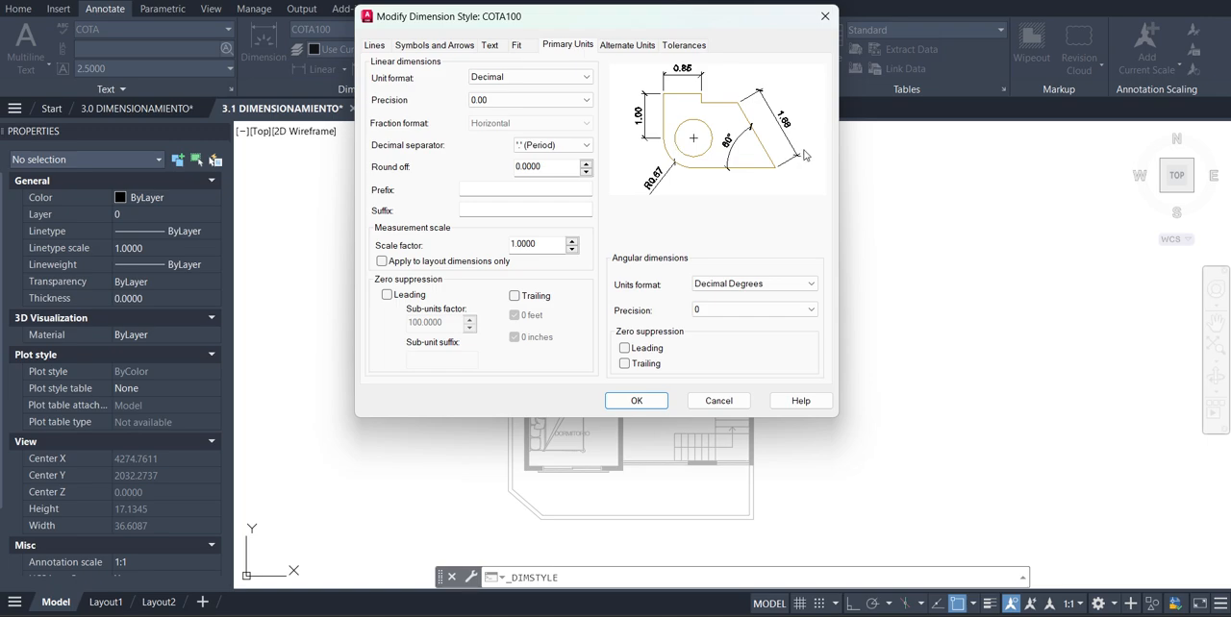
click(543, 77)
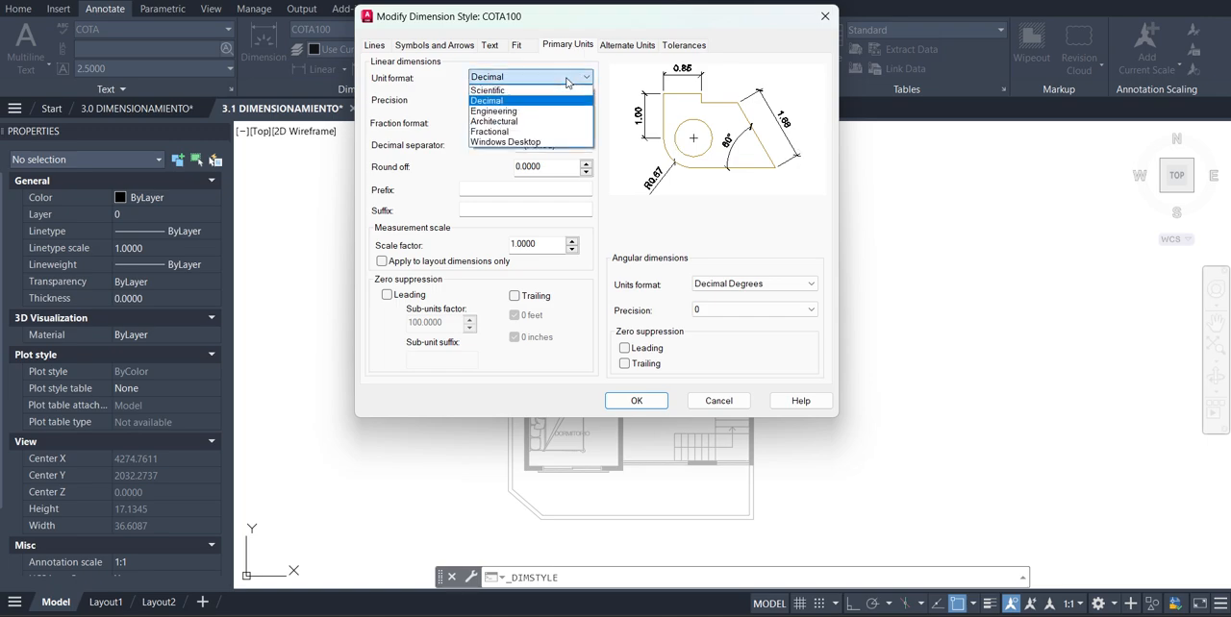
click(536, 100)
click(539, 102)
click(538, 102)
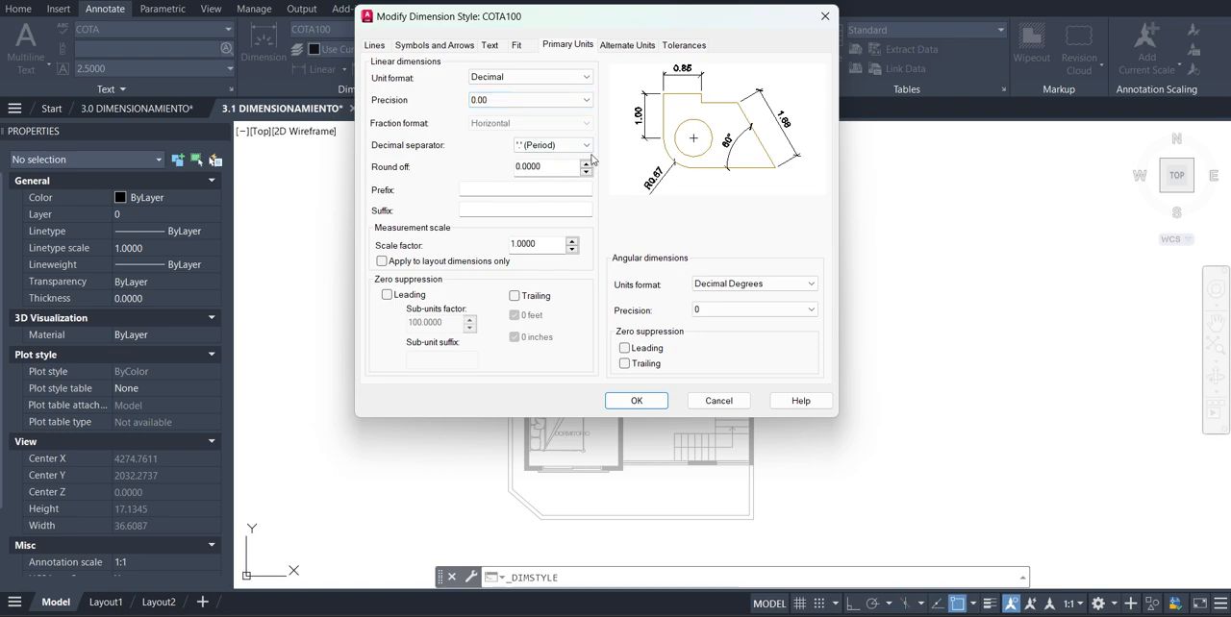
click(547, 150)
Try Degrees Minutes Seconds as the angular units format, check its precision options, and restore Decimal Degrees
click(777, 283)
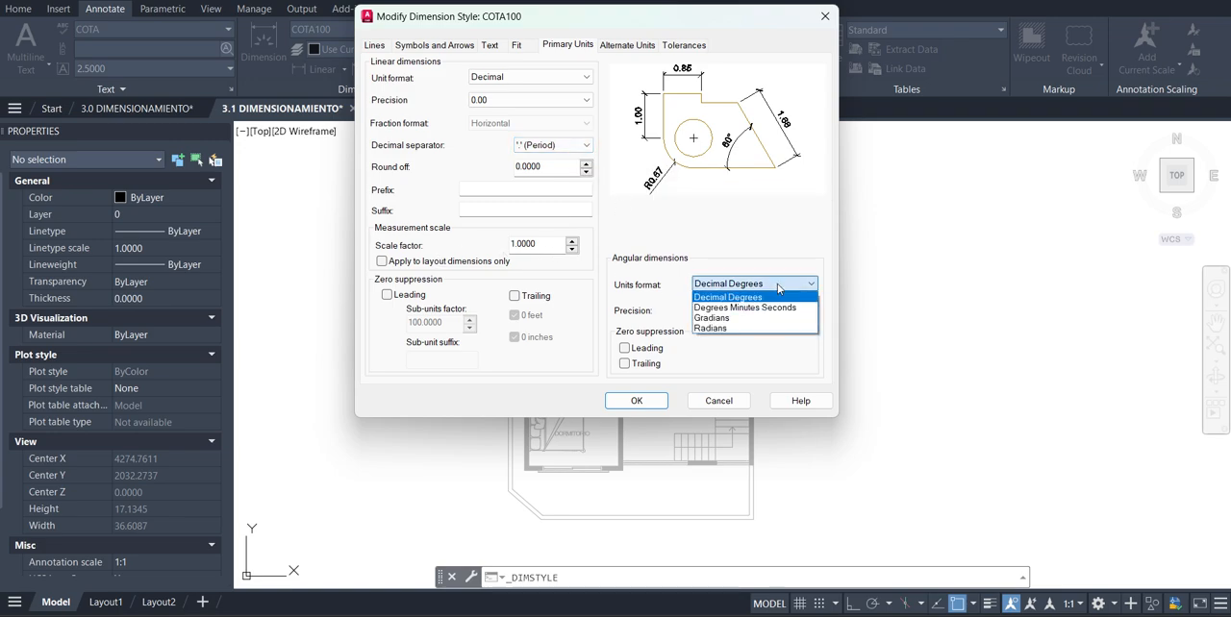
click(772, 307)
click(772, 310)
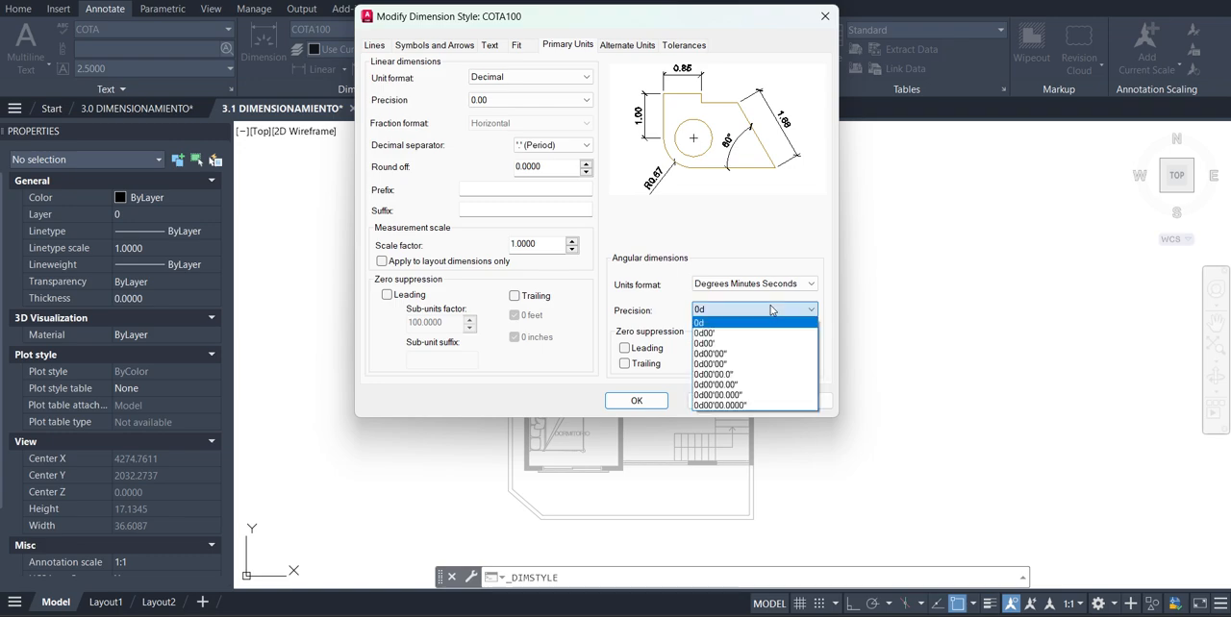
click(796, 287)
click(793, 287)
click(760, 297)
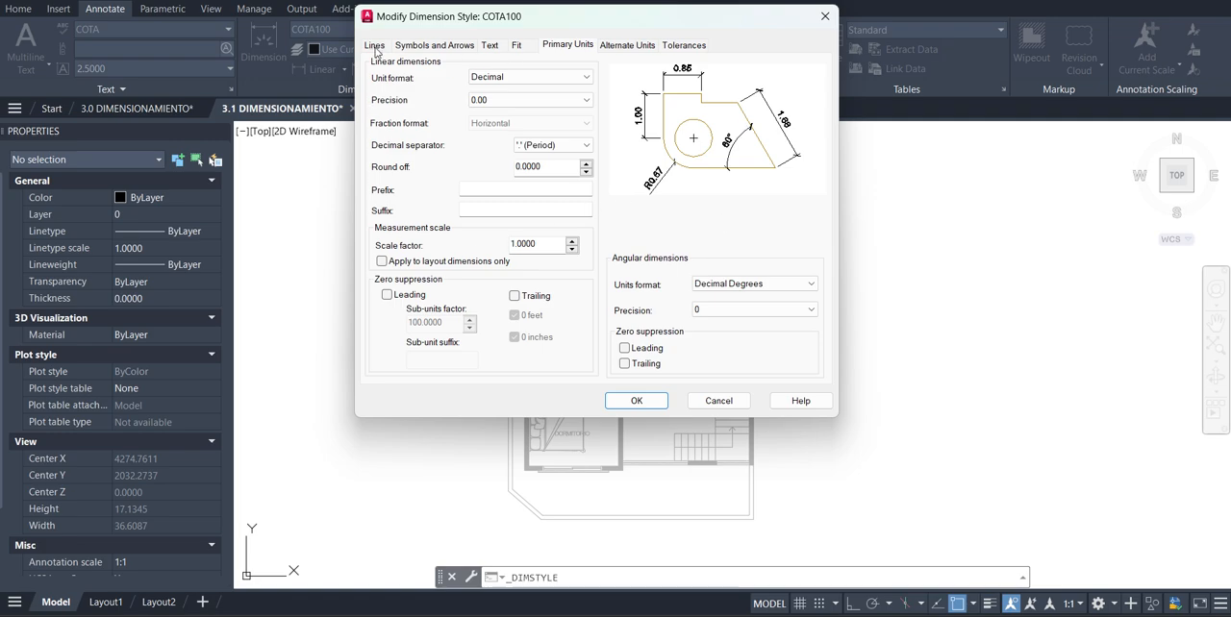
Look through the COTA100 settings from symbols and arrows to alternate units, and return to the line settings
click(425, 46)
click(489, 45)
click(516, 45)
click(567, 46)
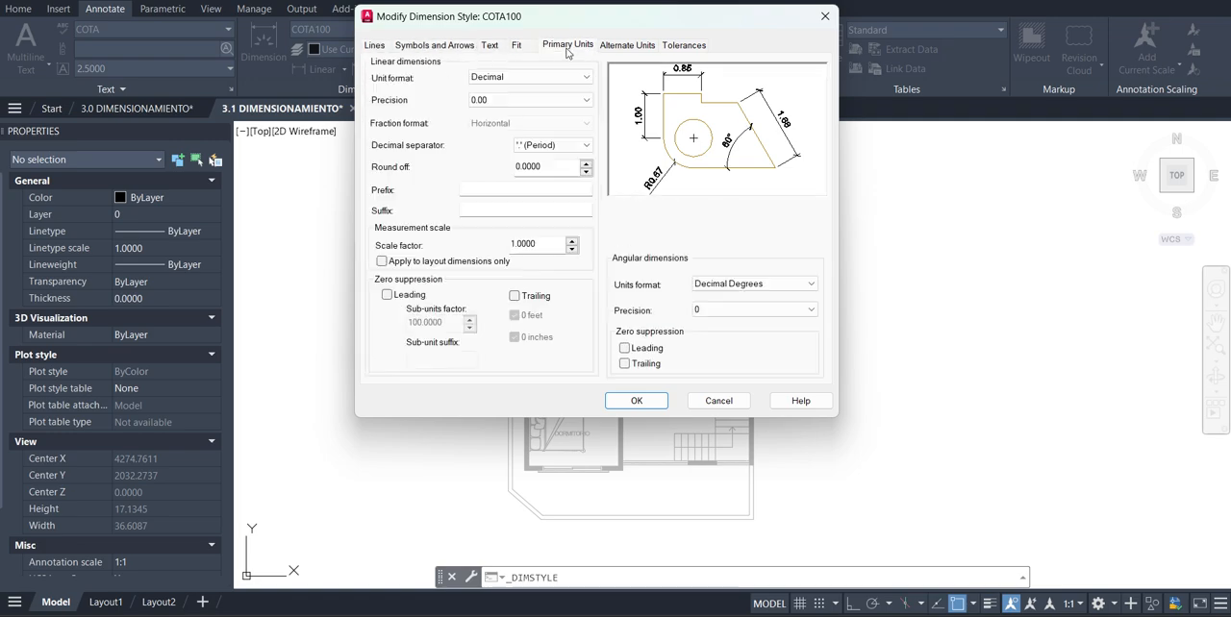
click(626, 45)
click(568, 45)
click(516, 46)
click(458, 46)
click(374, 45)
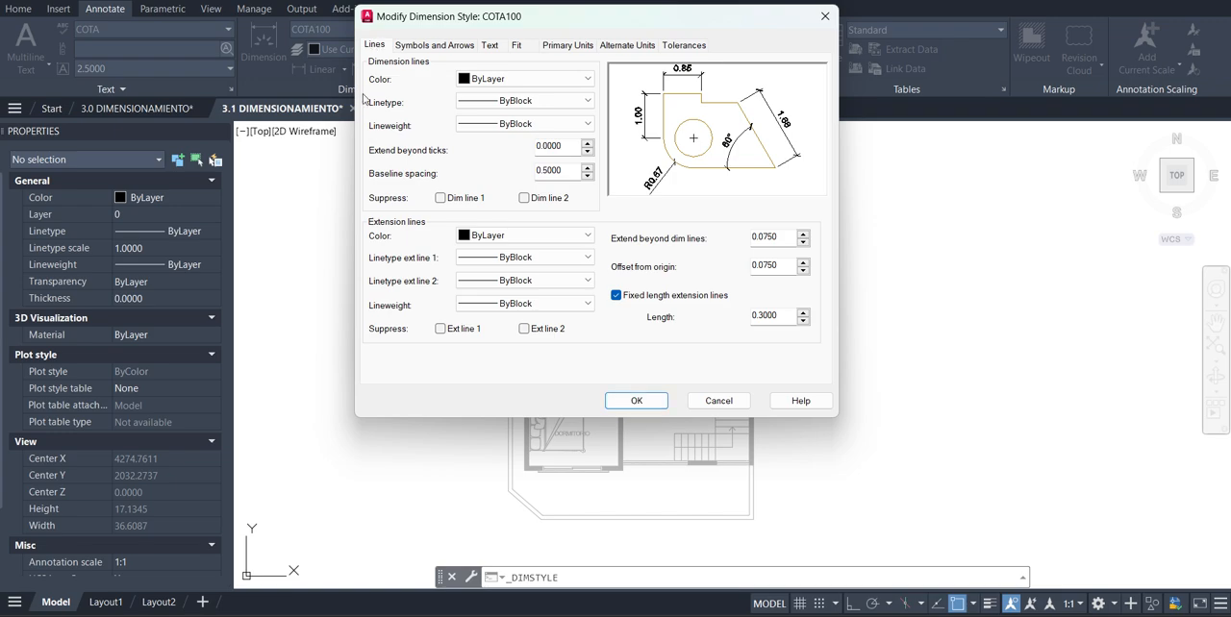
Recheck the arrow, text, fit and primary units settings, and accept the COTA100 style modifications
click(426, 45)
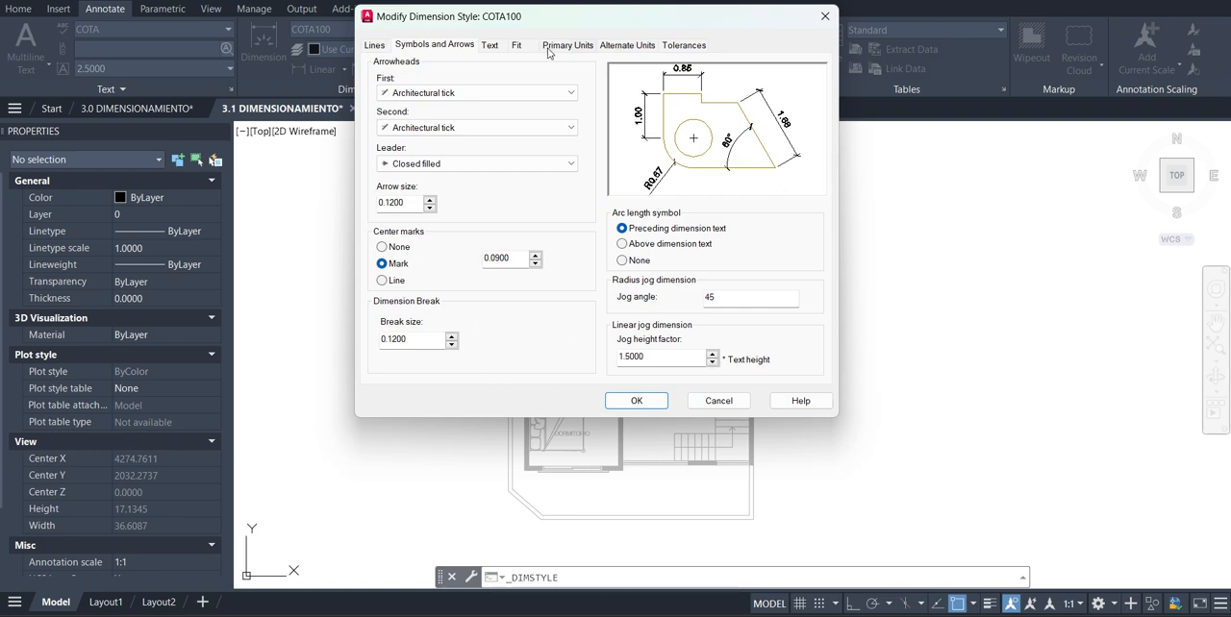
click(489, 45)
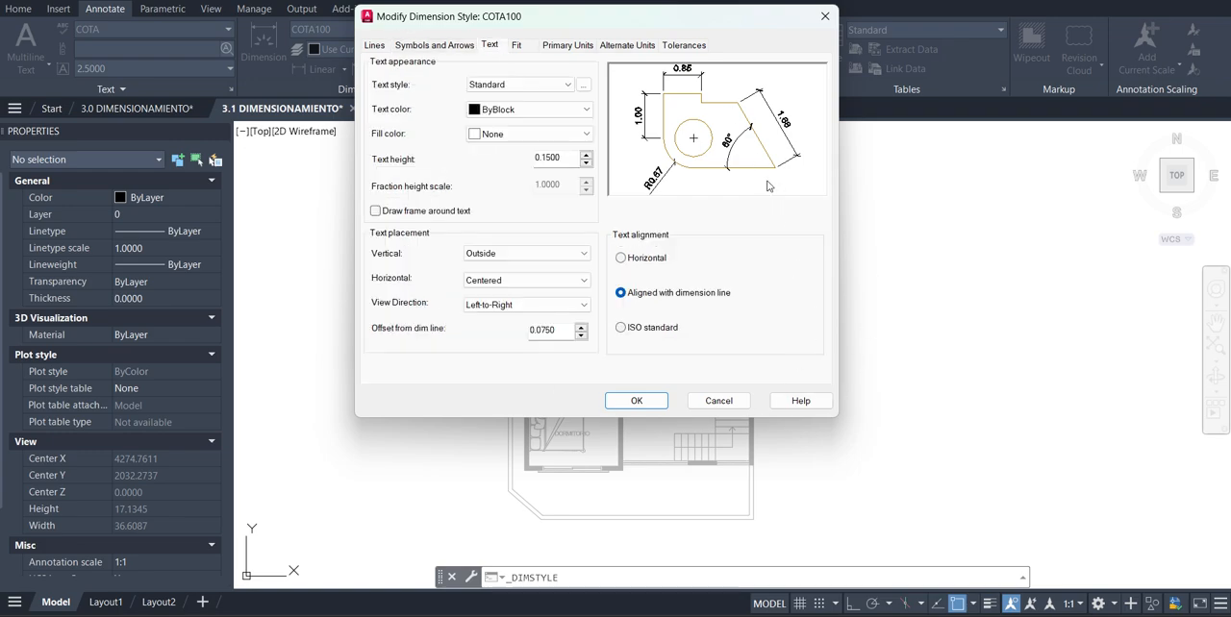
click(515, 50)
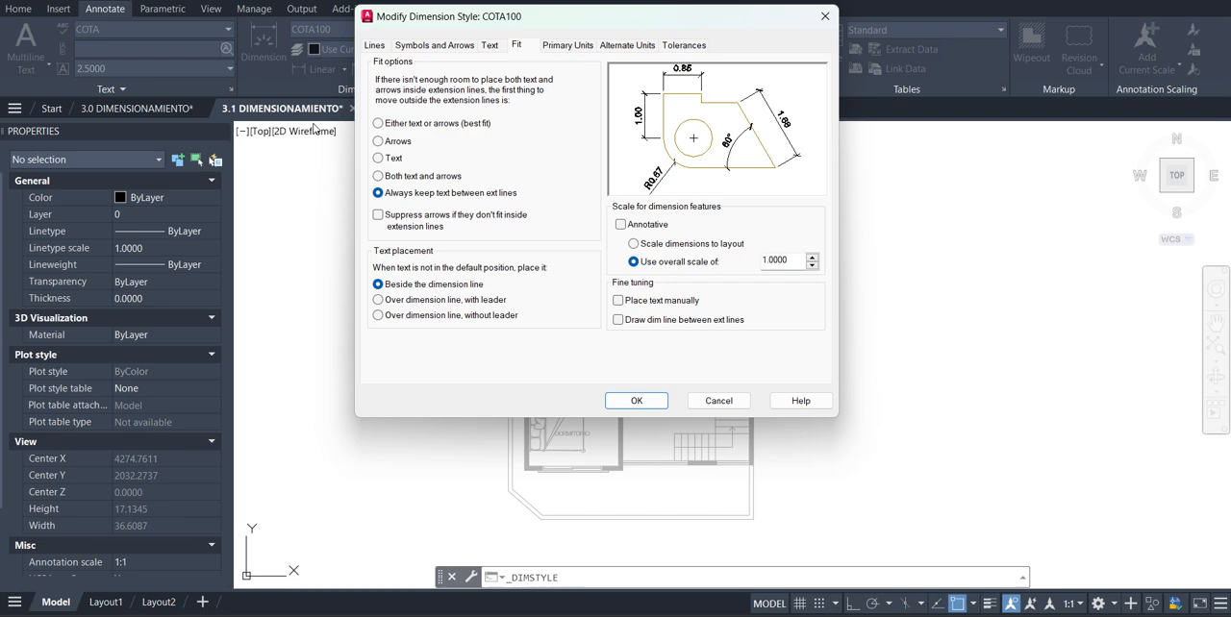
click(580, 48)
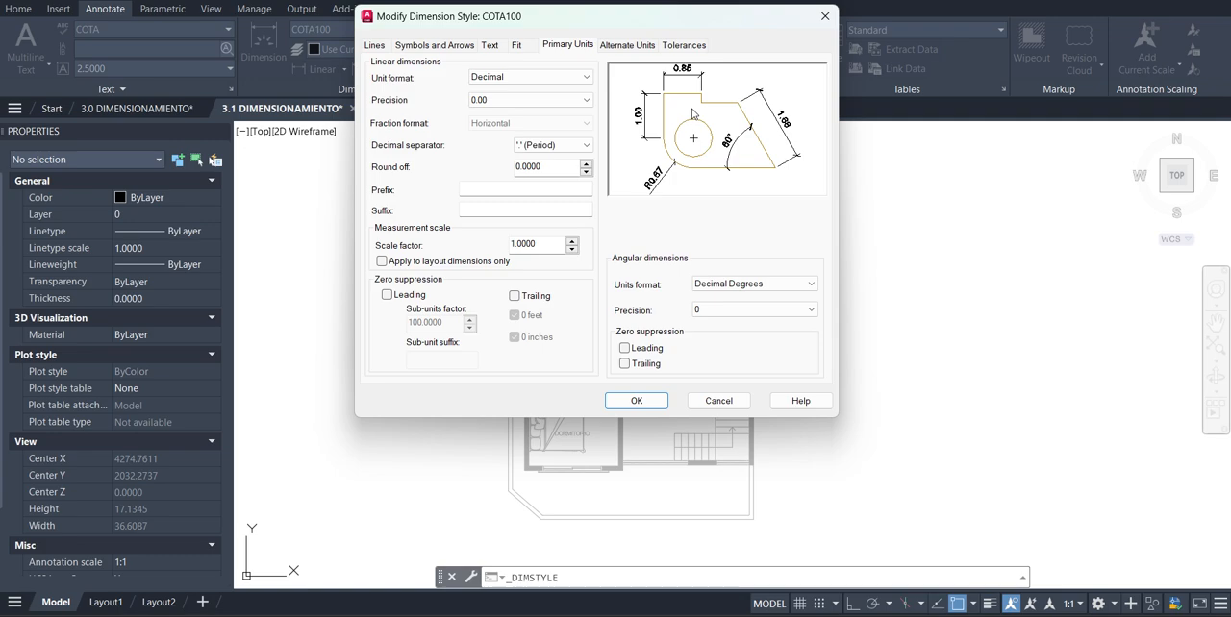
click(653, 404)
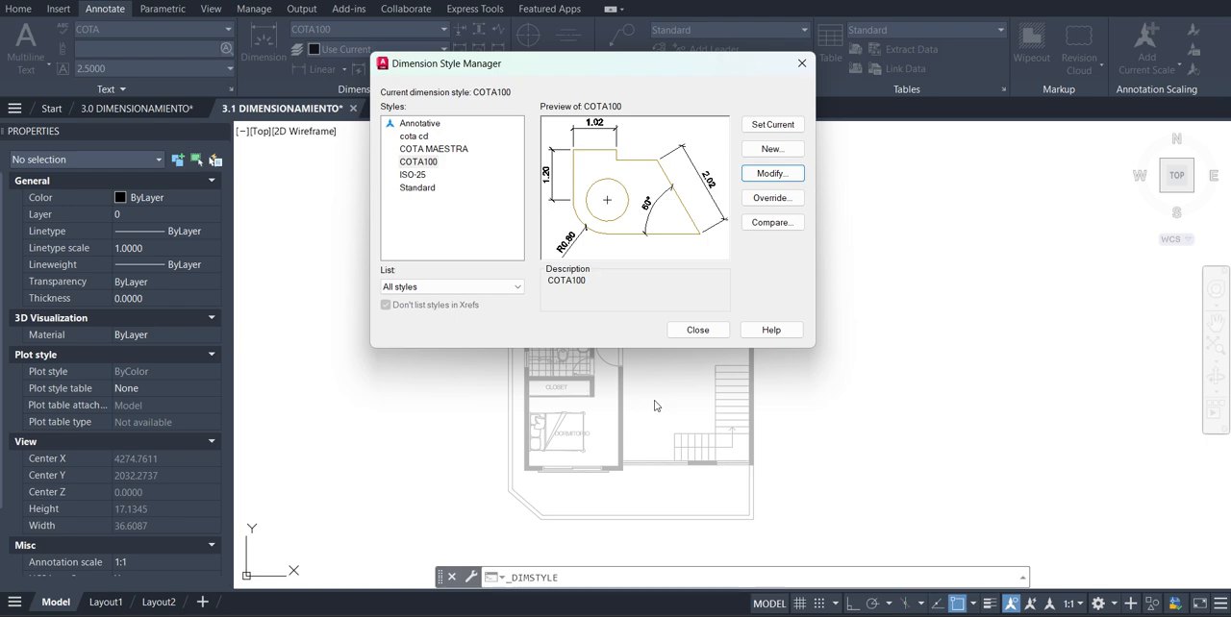
Start a new dimension style based on COTA100
click(790, 151)
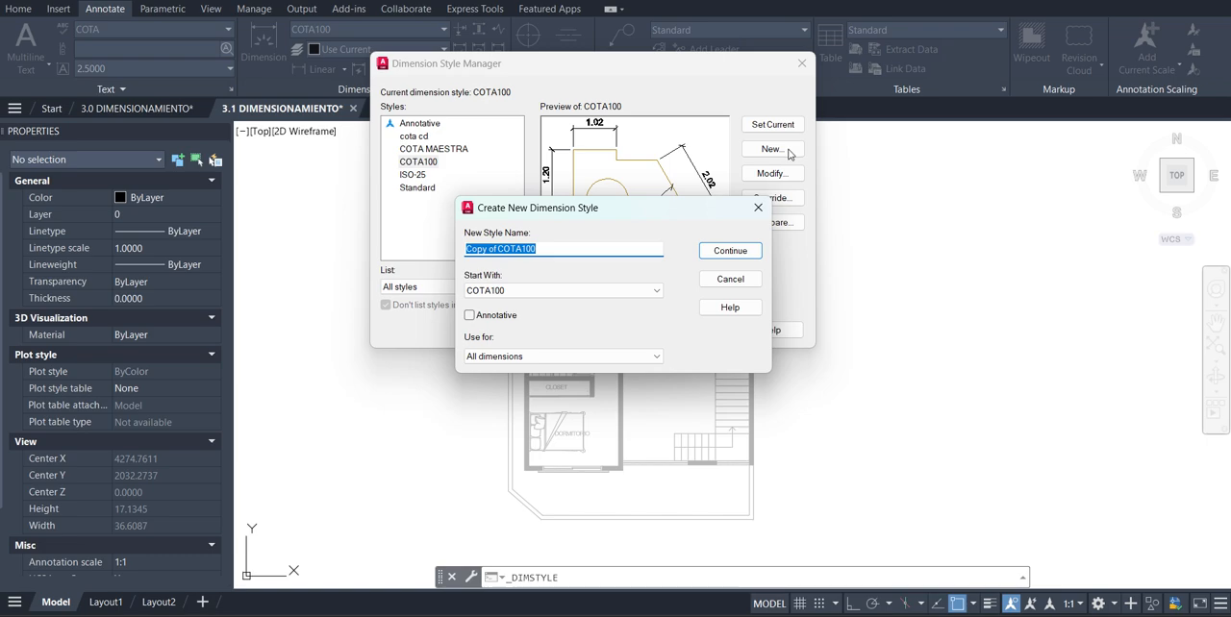
click(593, 293)
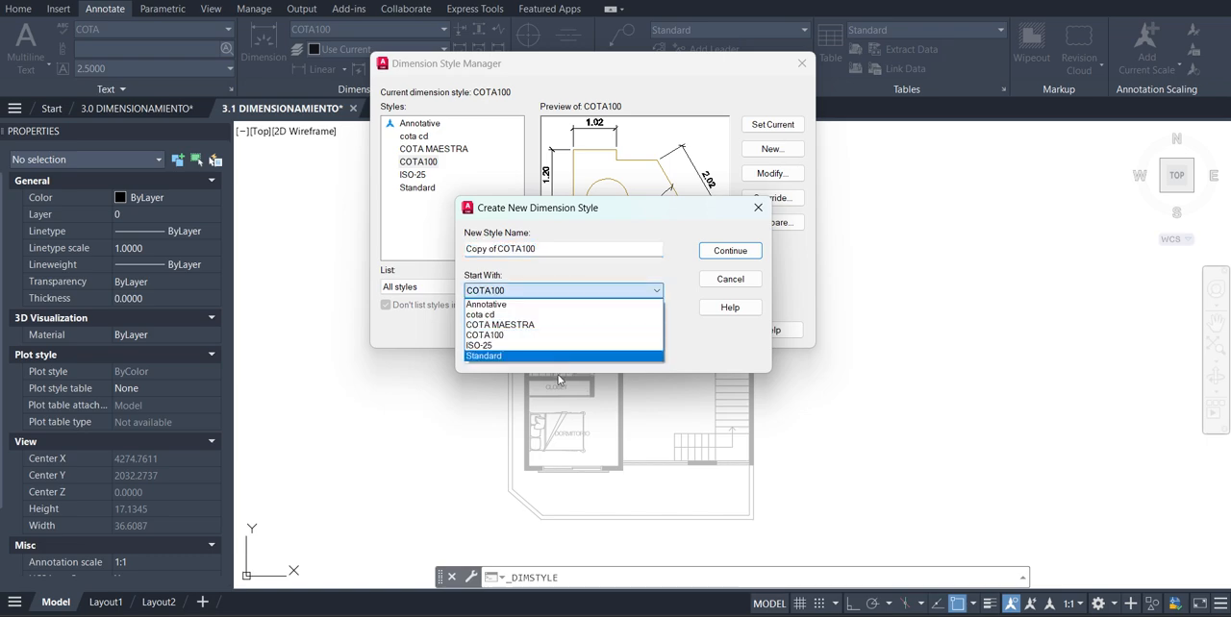
click(563, 341)
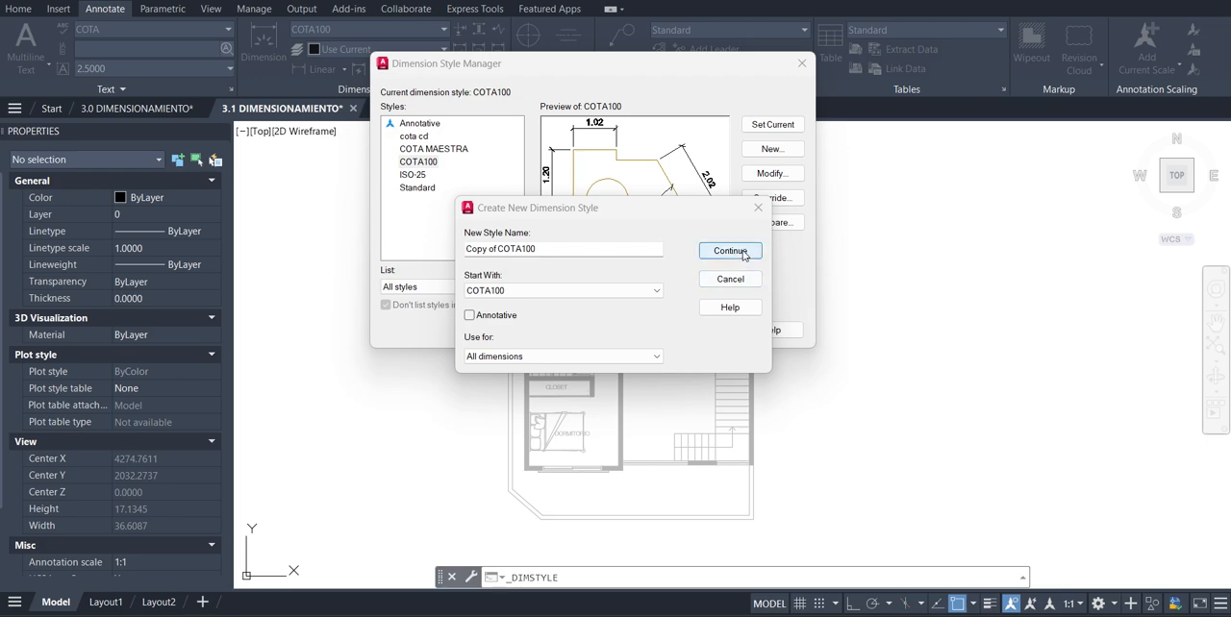
Name the new dimension style COTA50 and continue to its settings
drag(551, 249, 461, 252)
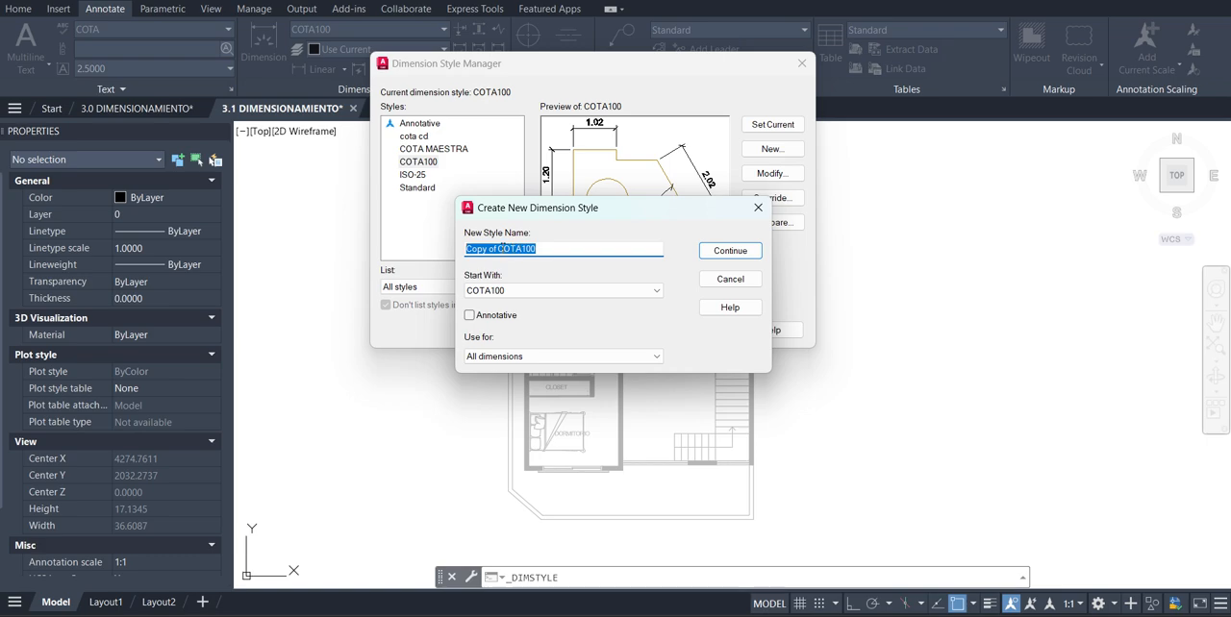
click(498, 249)
key(BackSpace)
key(BackSpace)
key(BackSpace)
key(BackSpace)
key(BackSpace)
key(BackSpace)
key(BackSpace)
key(BackSpace)
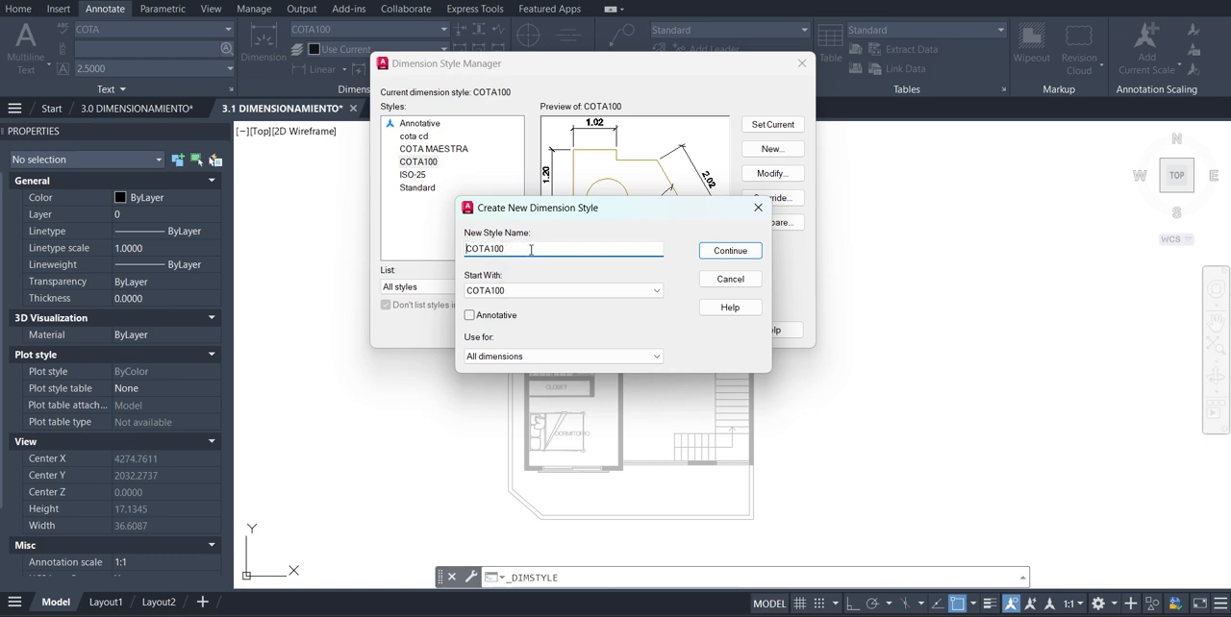
click(533, 250)
key(BackSpace)
key(BackSpace)
key(BackSpace)
text(50)
click(736, 261)
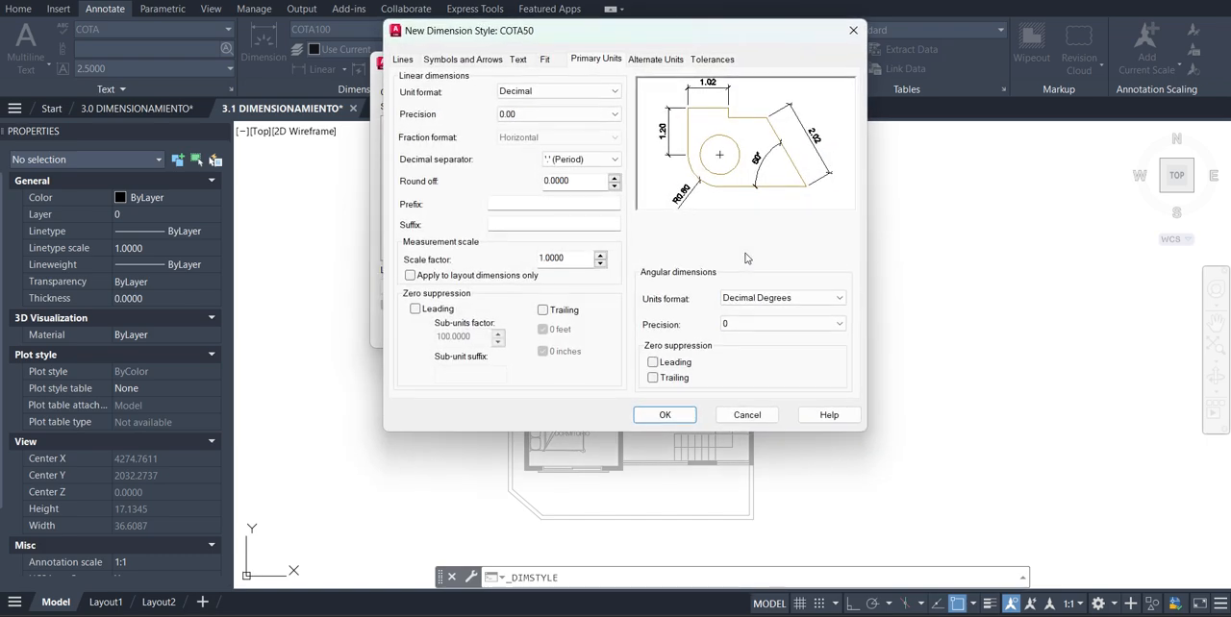
Set the COTA50 style's overall dimension feature scale to 50/100 and accept the new style
click(547, 59)
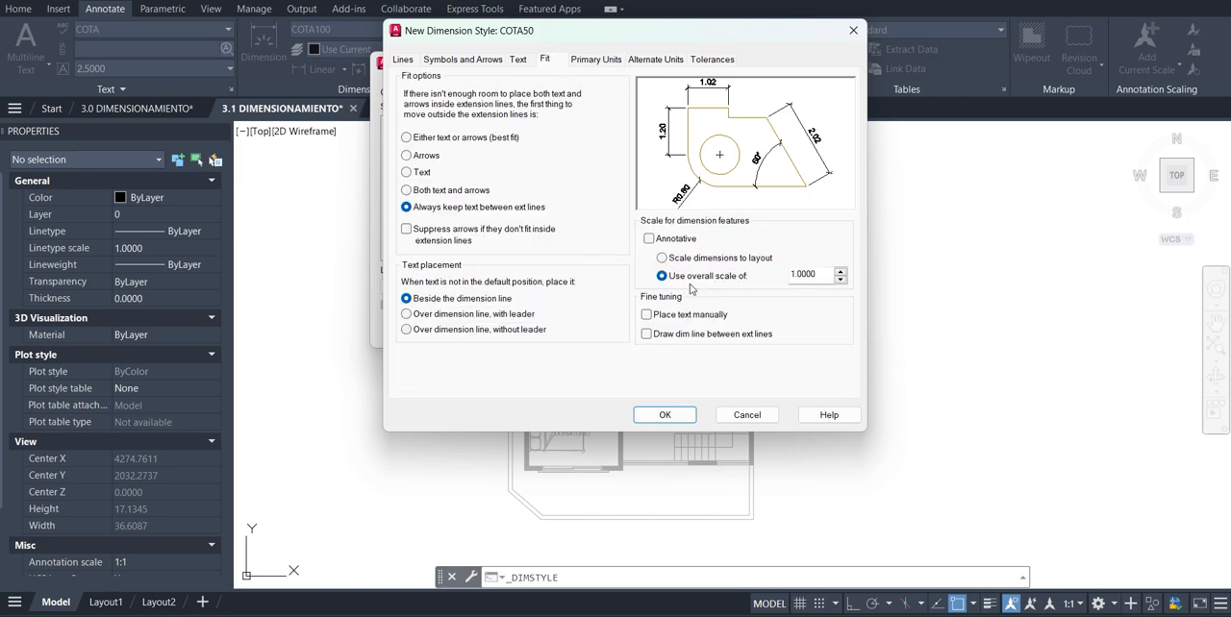
double_click(821, 281)
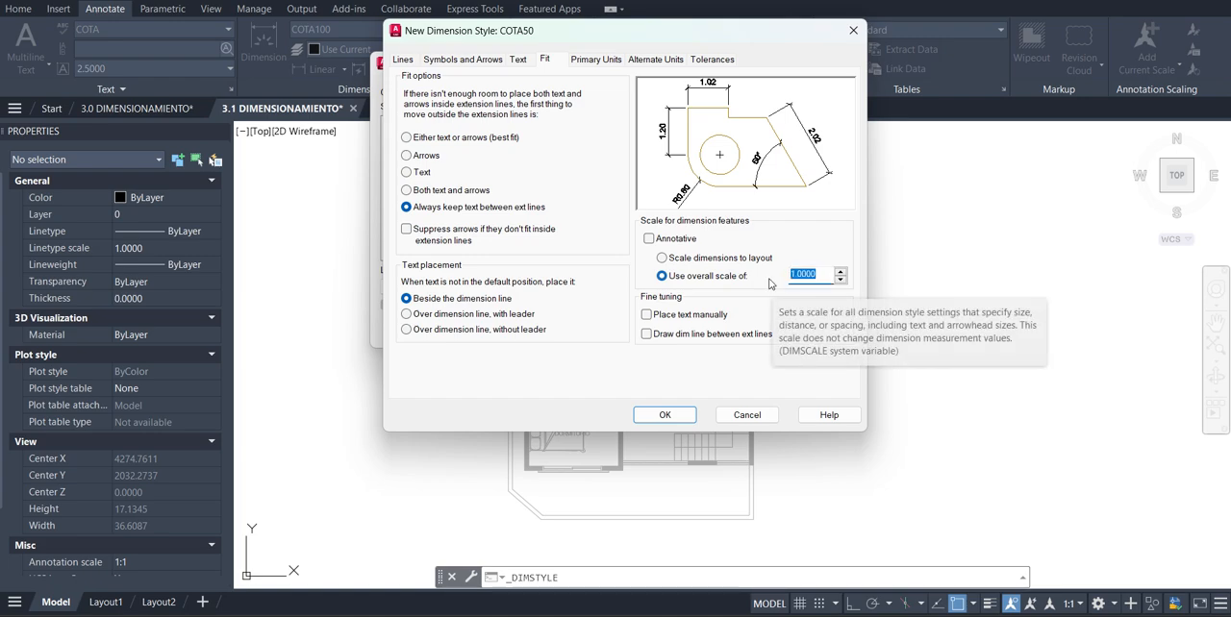
text(50/100)
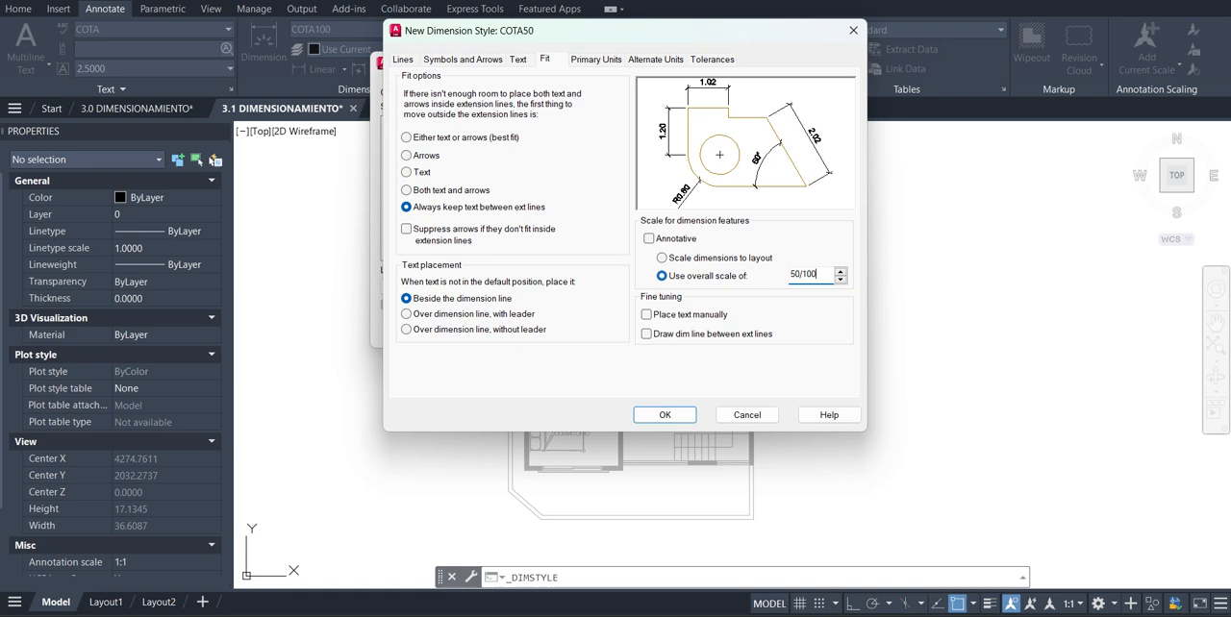
key(Return)
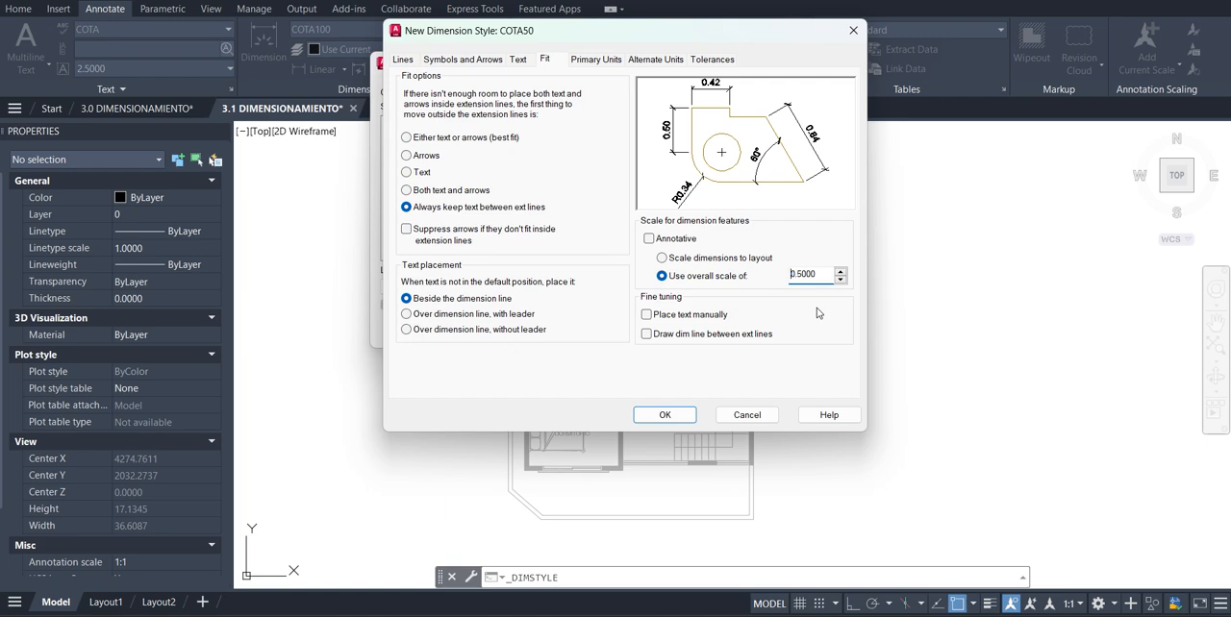
click(665, 414)
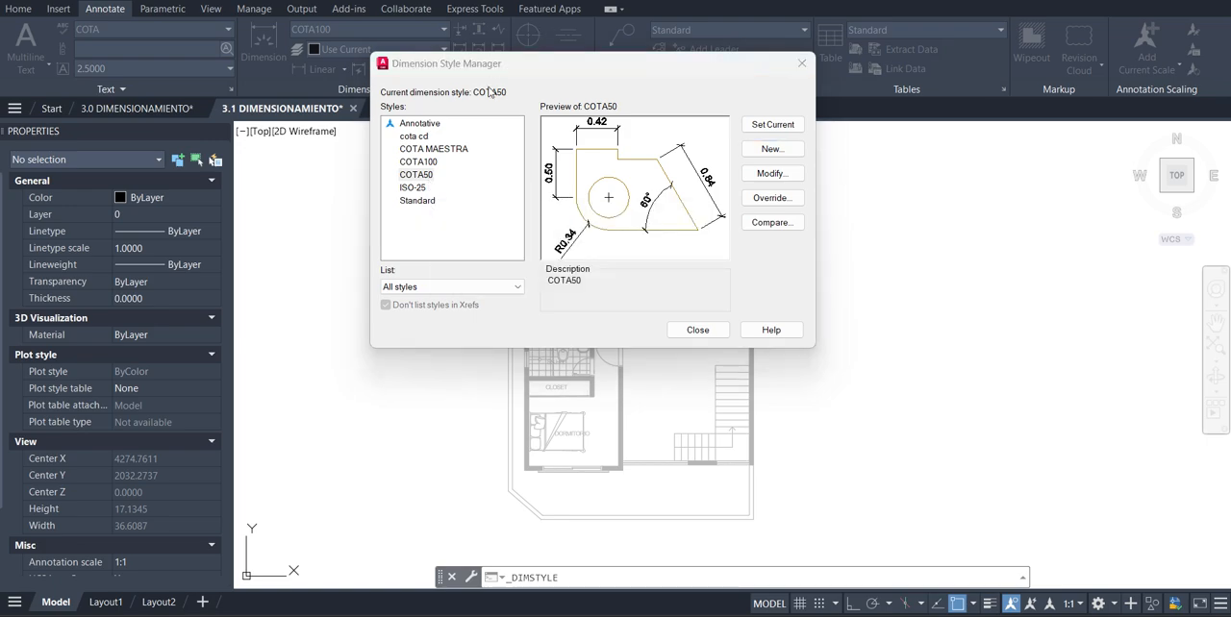
Modify the COTA100 style so the dimension line is drawn between the extension lines, and accept the change
click(429, 162)
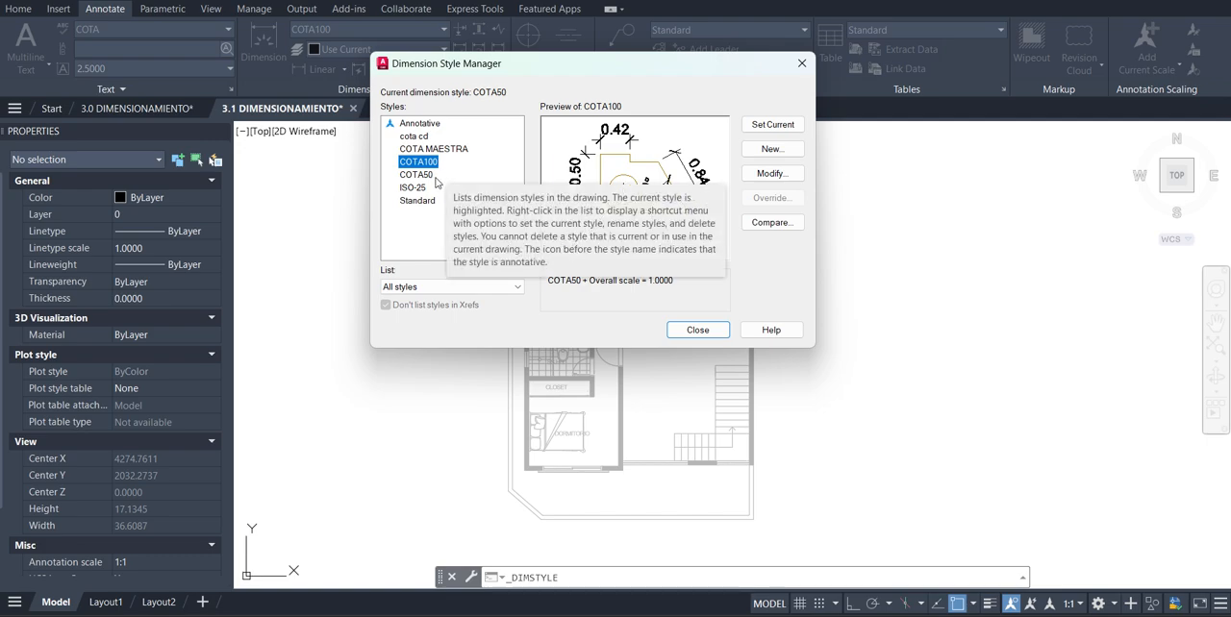
click(774, 173)
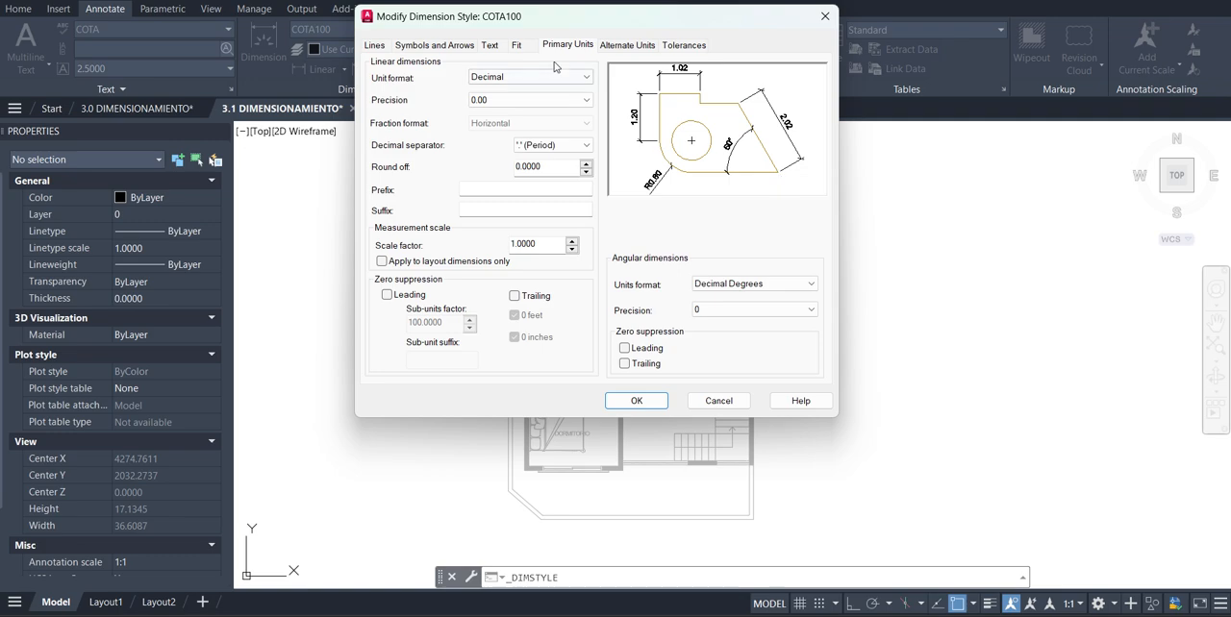
click(520, 45)
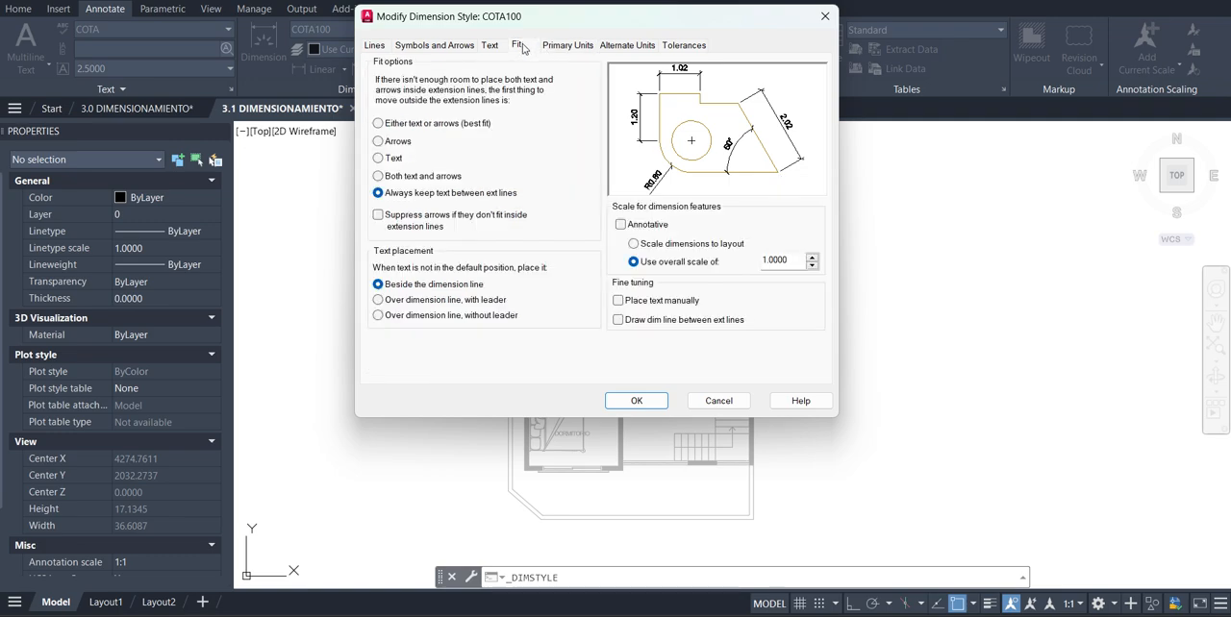
click(618, 321)
click(618, 320)
click(618, 320)
click(618, 320)
click(618, 320)
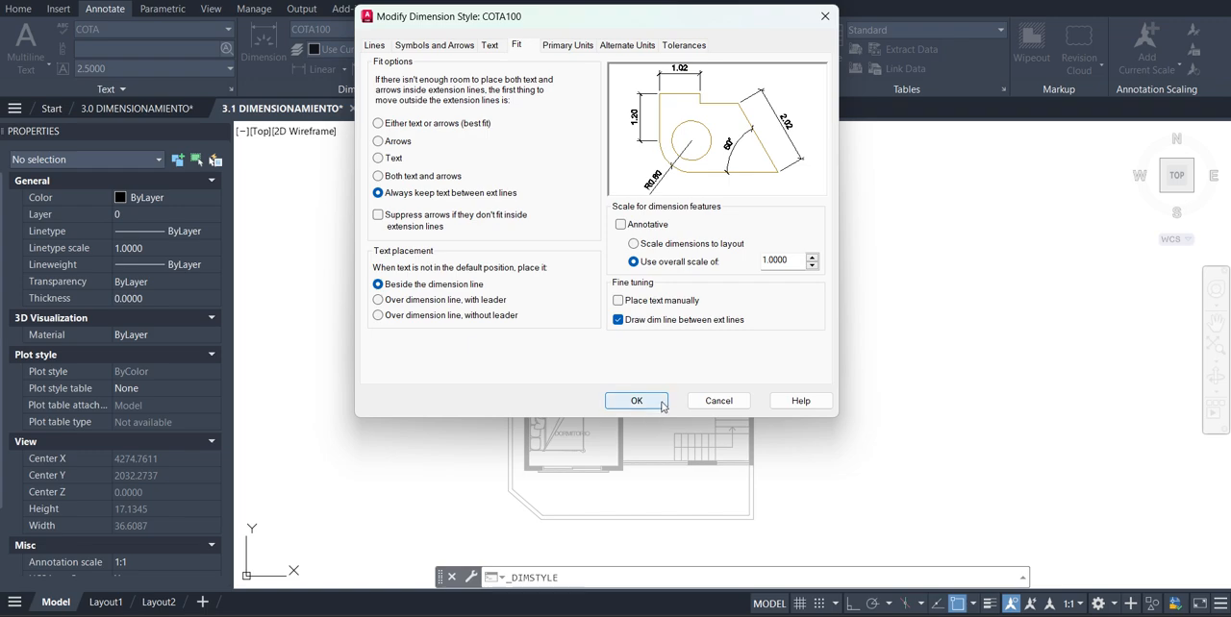
click(637, 401)
Turn on drawing the dimension line between extension lines for the COTA50 style as well, and accept it
click(424, 175)
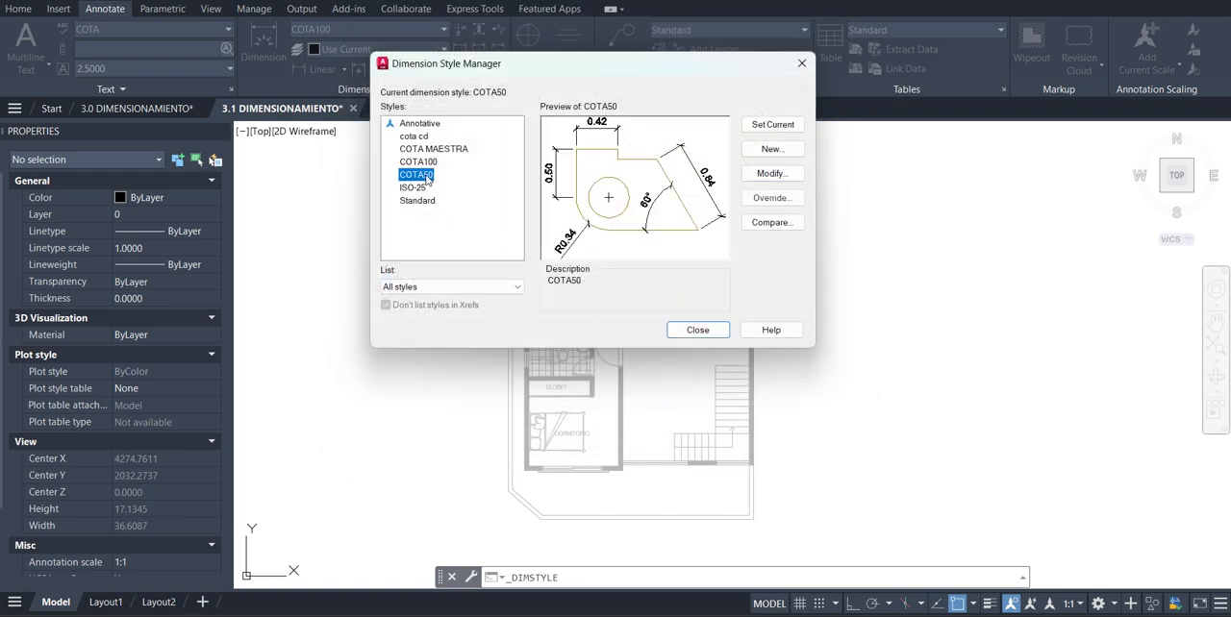
click(784, 174)
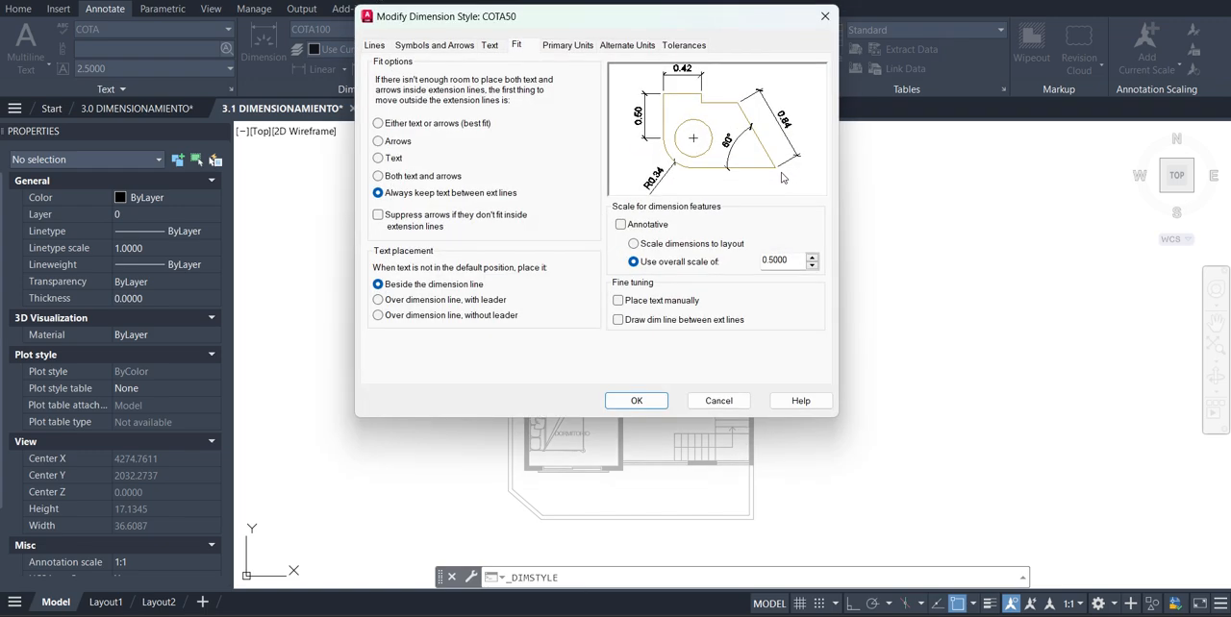
click(618, 320)
click(618, 320)
click(618, 320)
click(618, 320)
click(619, 320)
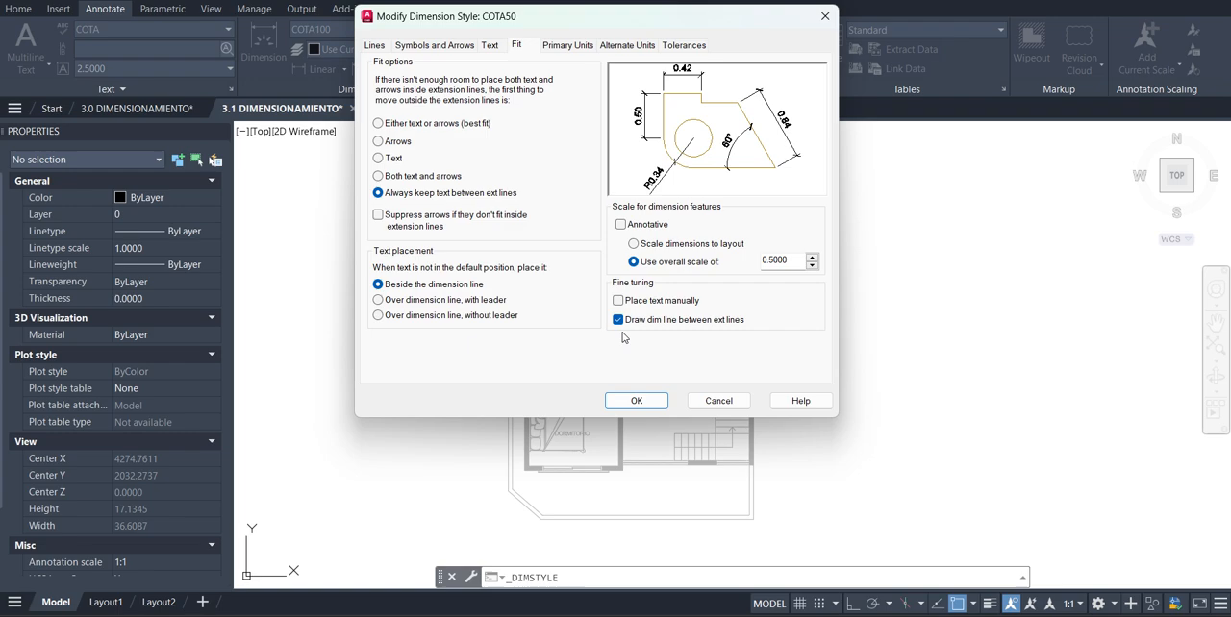
click(637, 401)
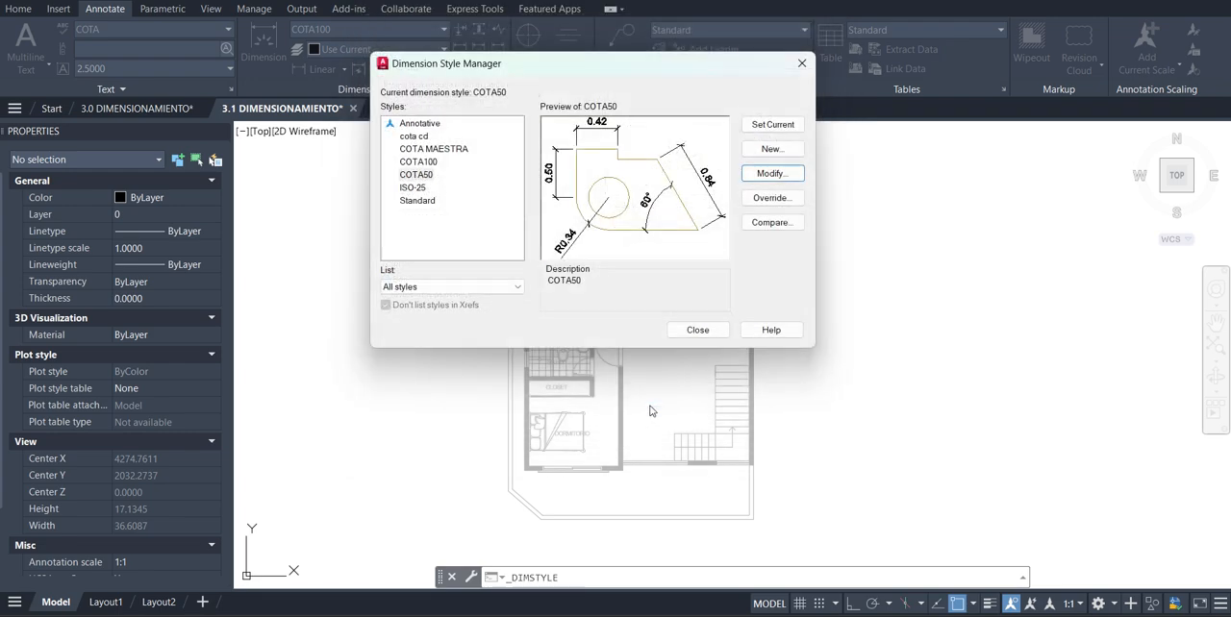
Create a new dimension style named COTA75 based on COTA100 and continue to its settings
click(432, 162)
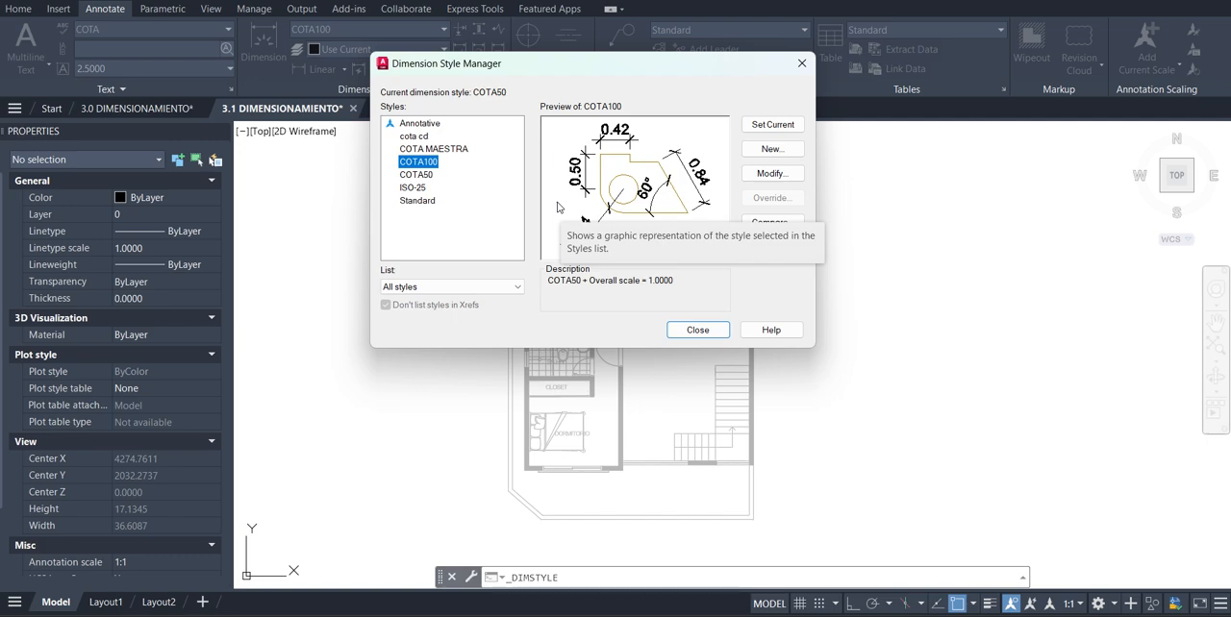
click(790, 155)
click(496, 249)
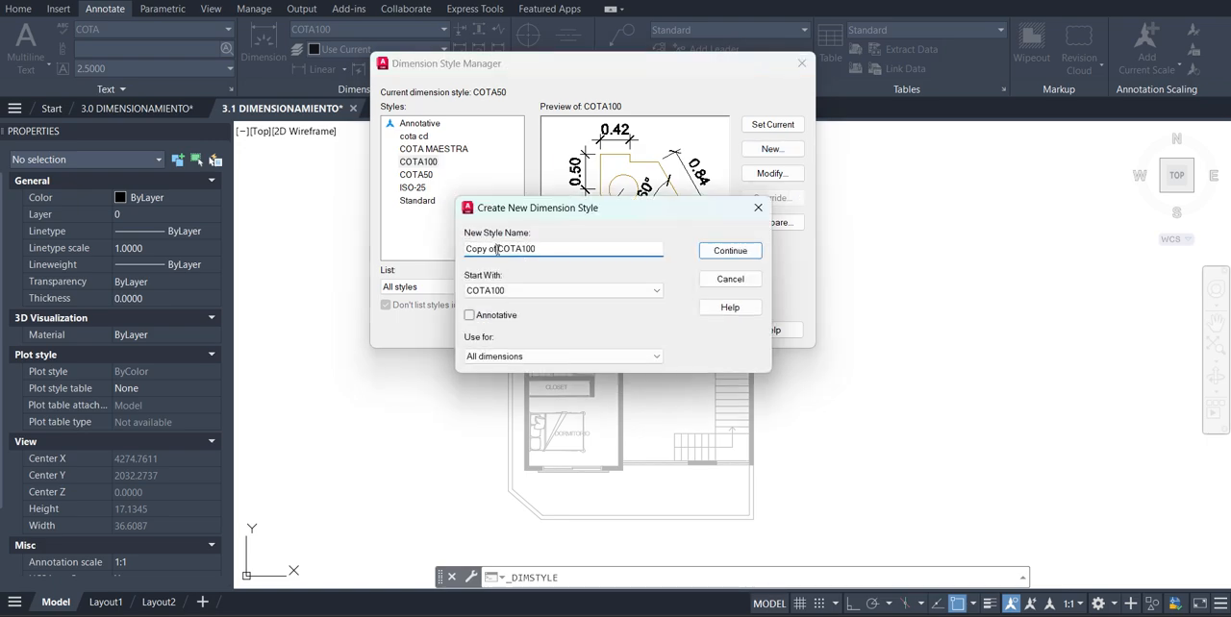
key(BackSpace)
key(BackSpace)
key(BackSpace)
key(BackSpace)
key(BackSpace)
key(BackSpace)
key(BackSpace)
key(BackSpace)
click(534, 251)
key(BackSpace)
key(BackSpace)
text(75)
click(723, 252)
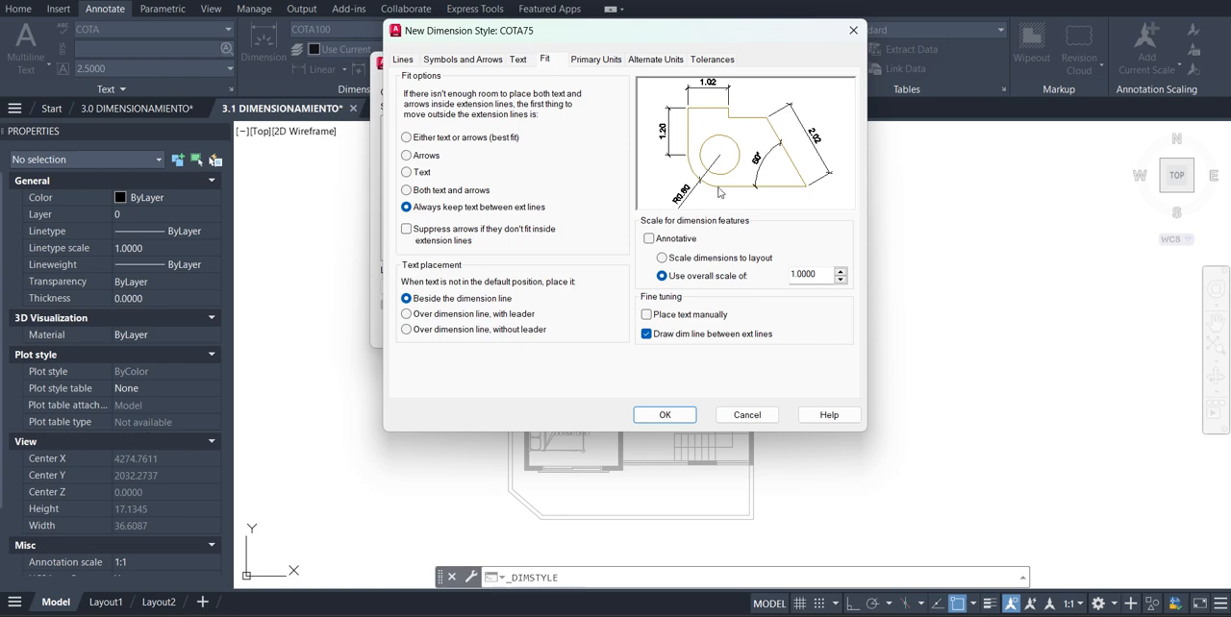
Set the COTA75 style's overall dimension feature scale to 0.75 and accept the new style
double_click(810, 274)
text(75/10)
key(Return)
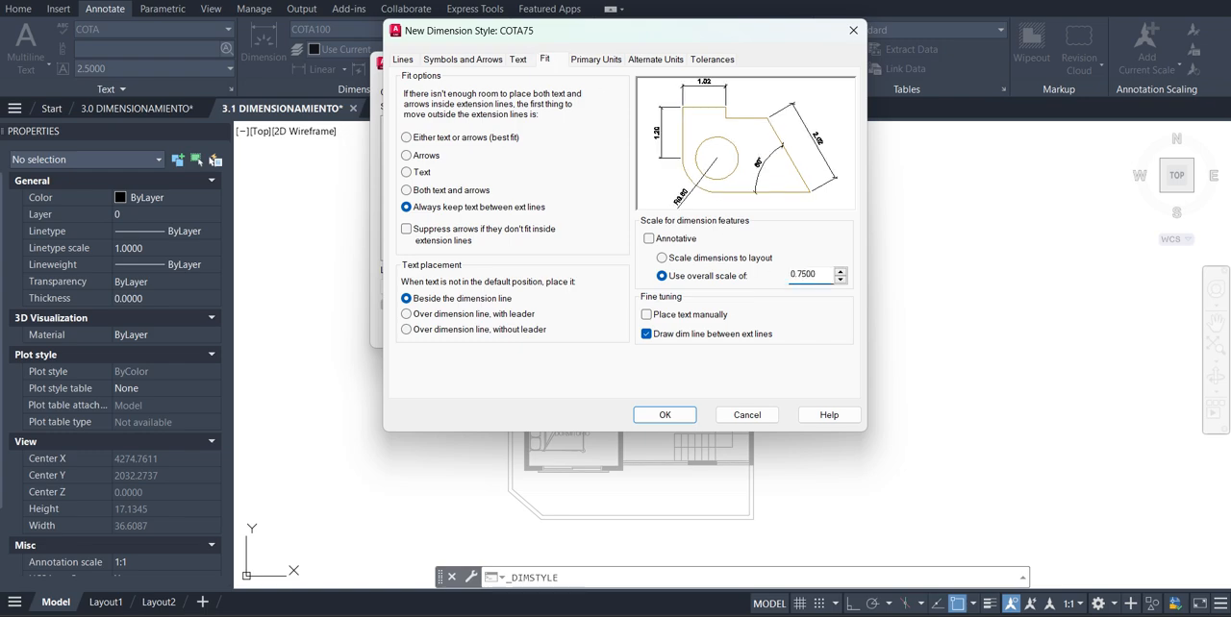
click(664, 414)
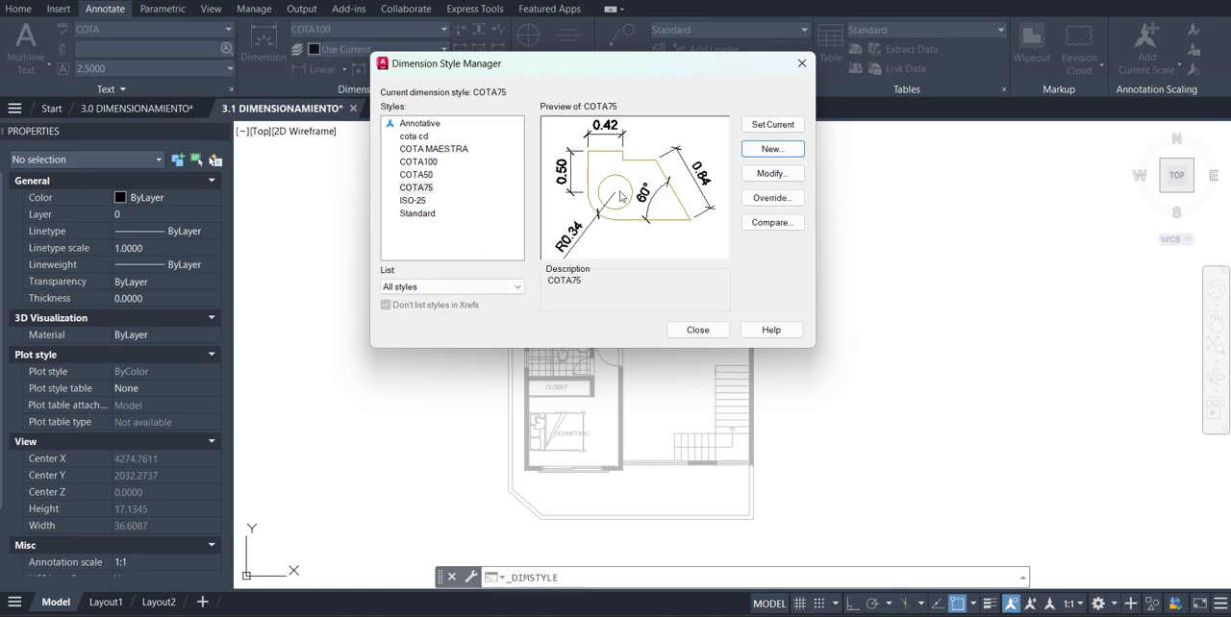
Create a new dimension style named COTA125, starting from COTA100, and continue to its settings
click(772, 150)
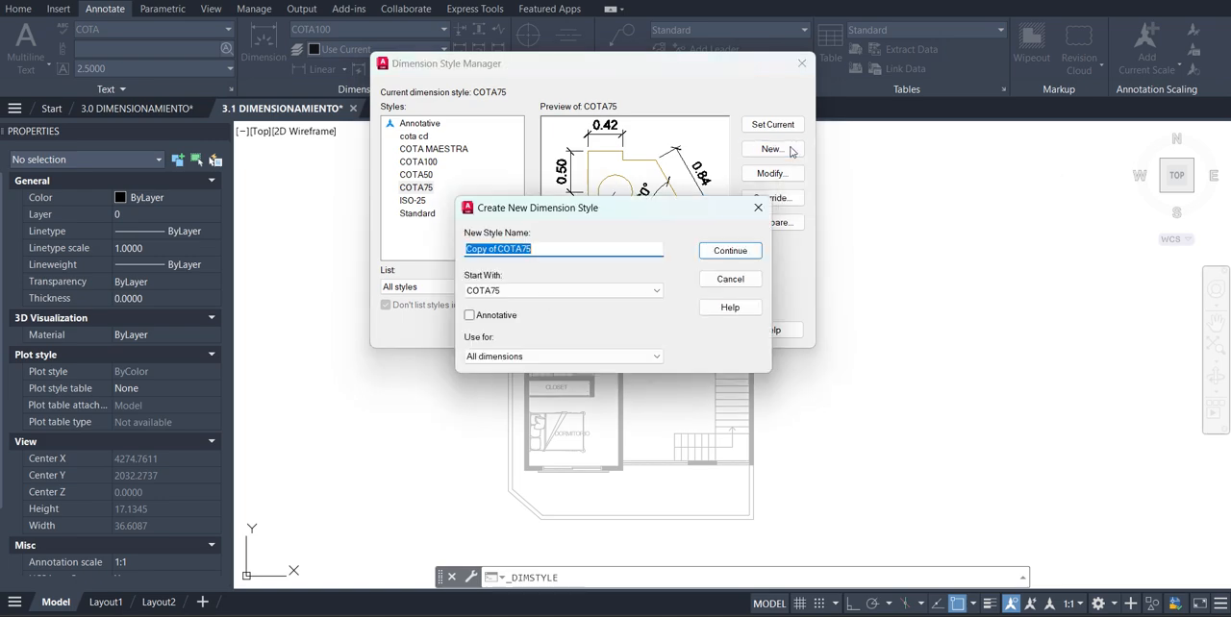
click(499, 249)
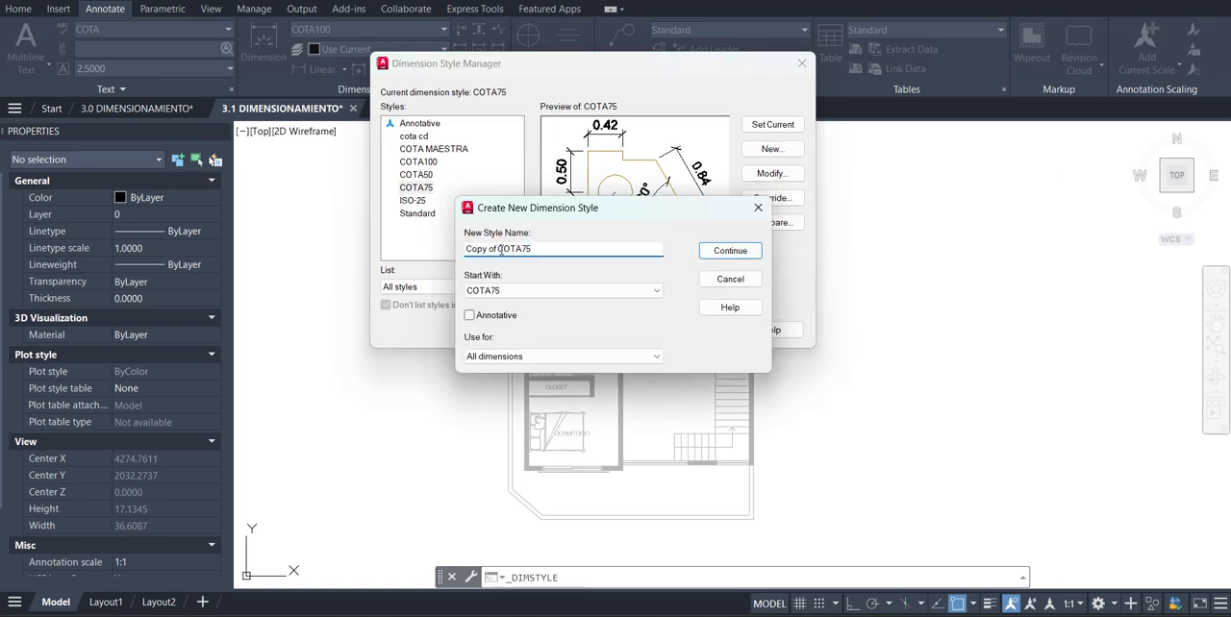
key(BackSpace)
key(BackSpace)
key(BackSpace)
key(BackSpace)
key(BackSpace)
key(BackSpace)
key(BackSpace)
key(BackSpace)
click(535, 249)
key(BackSpace)
key(BackSpace)
text(125)
click(576, 291)
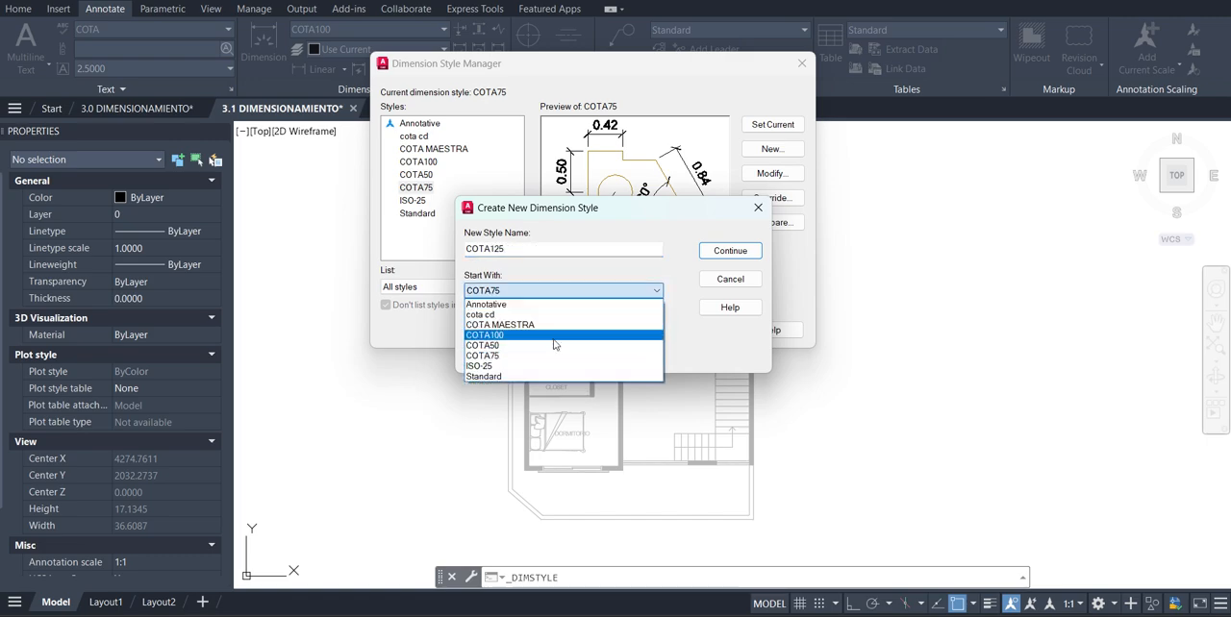
click(554, 342)
click(730, 250)
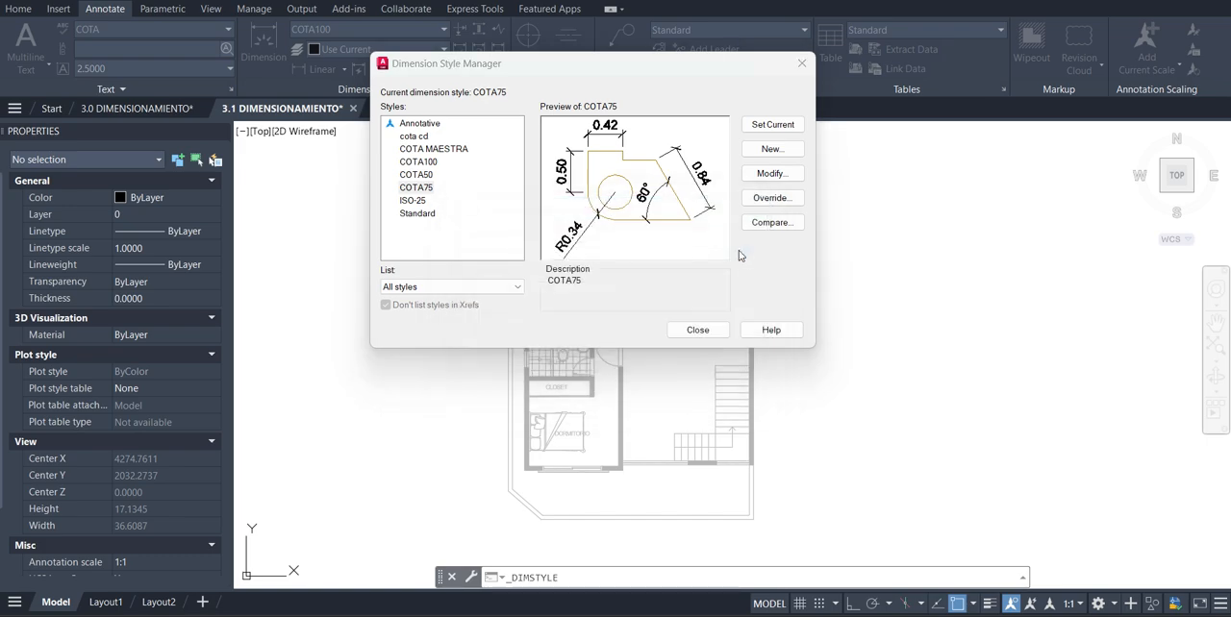
Set the COTA125 style's overall dimension feature scale to 125/100 and accept the new style
double_click(817, 276)
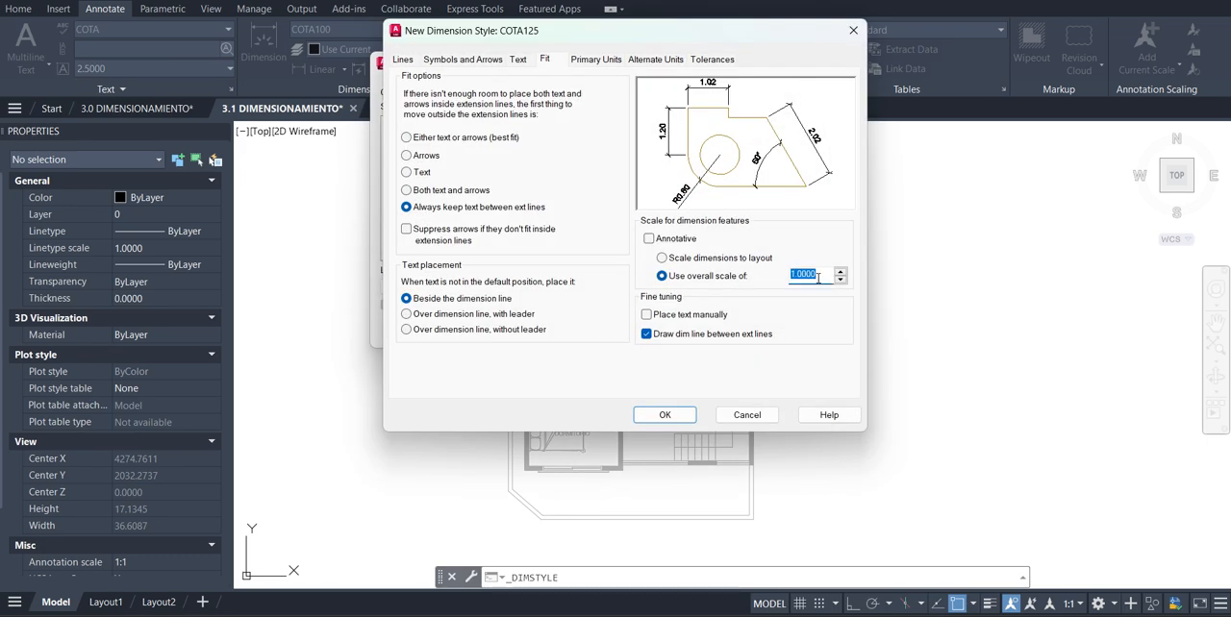
text(125/100)
key(Return)
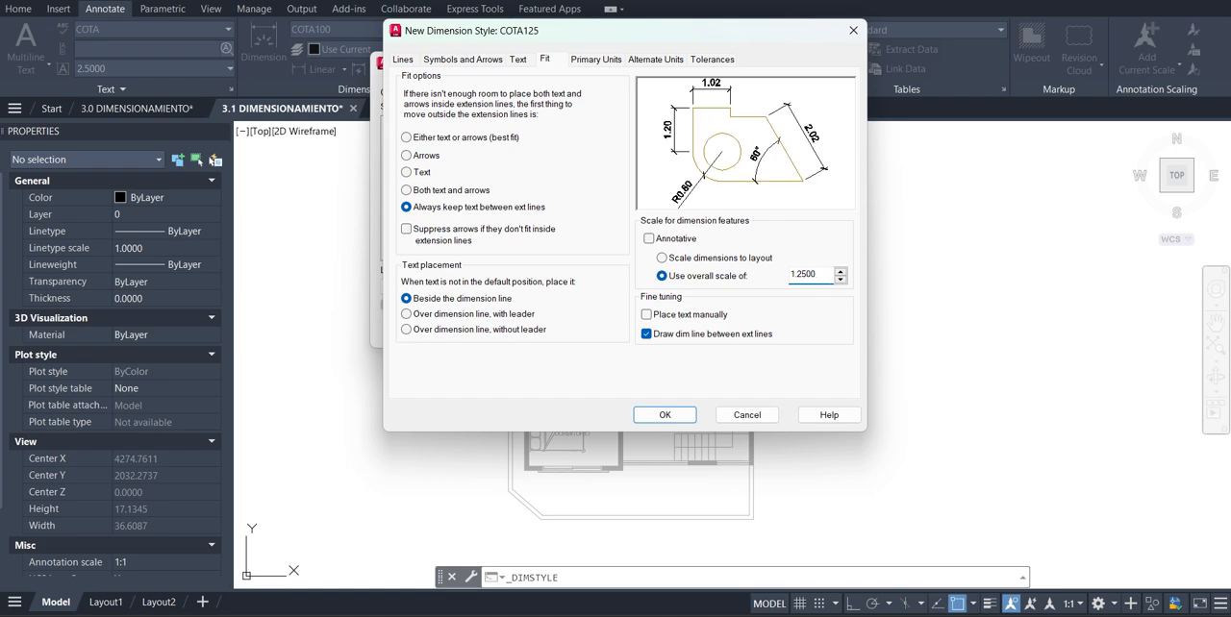
click(664, 414)
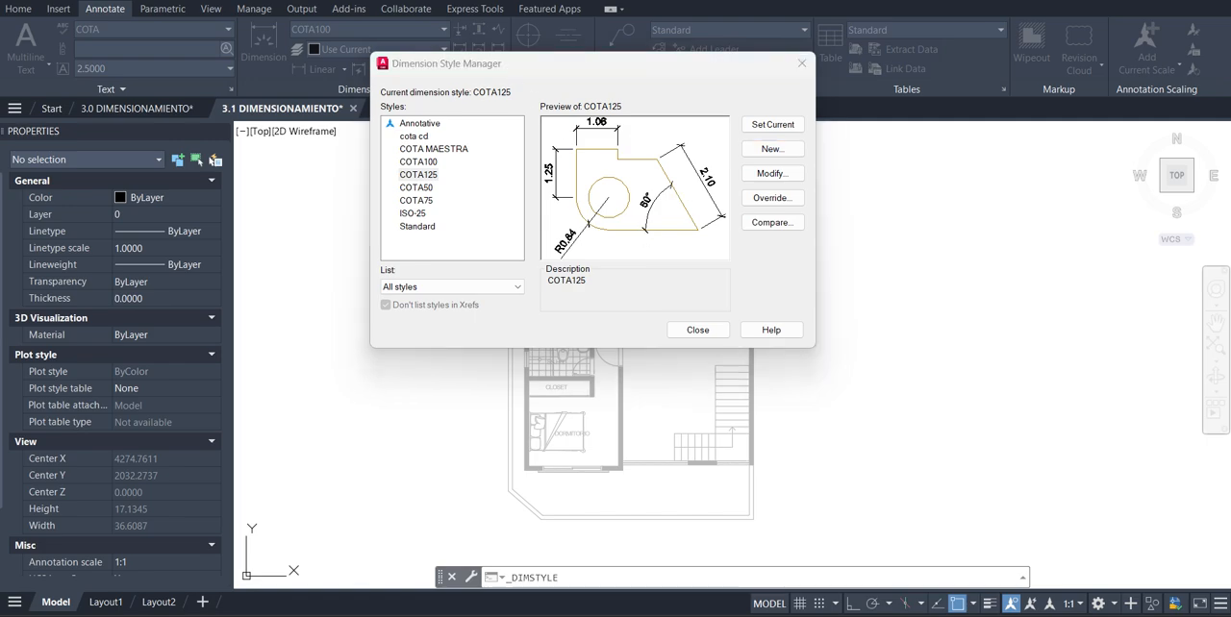
Create a new substyle starting from COTA100, used for radius dimensions only, and continue to its settings
click(431, 163)
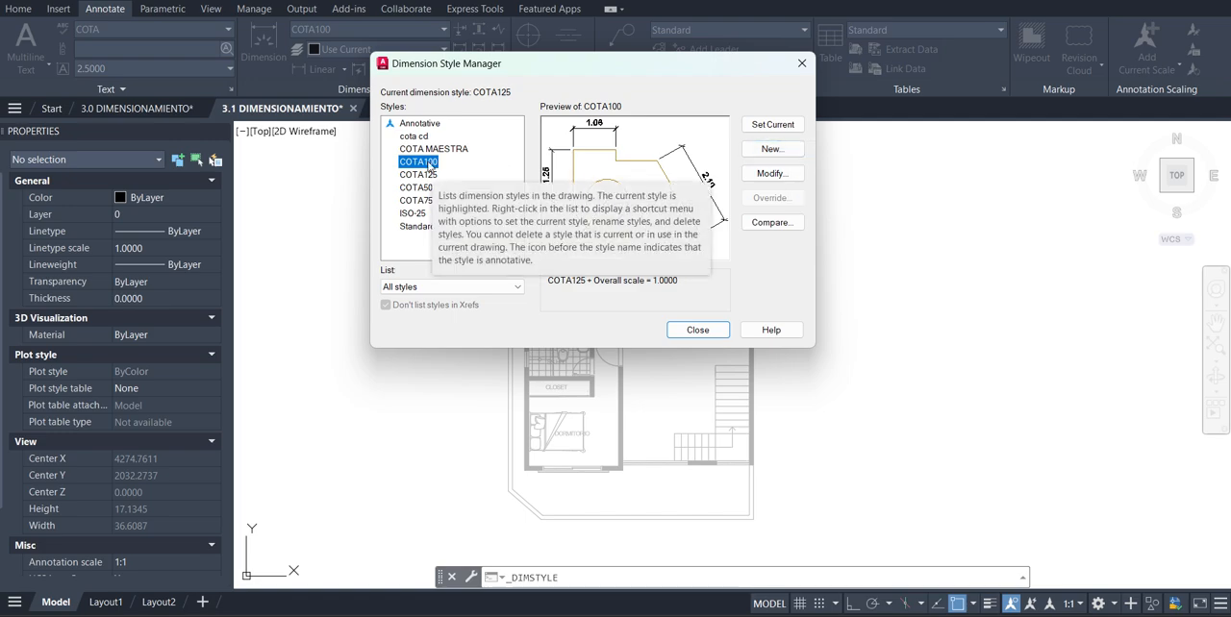
click(792, 154)
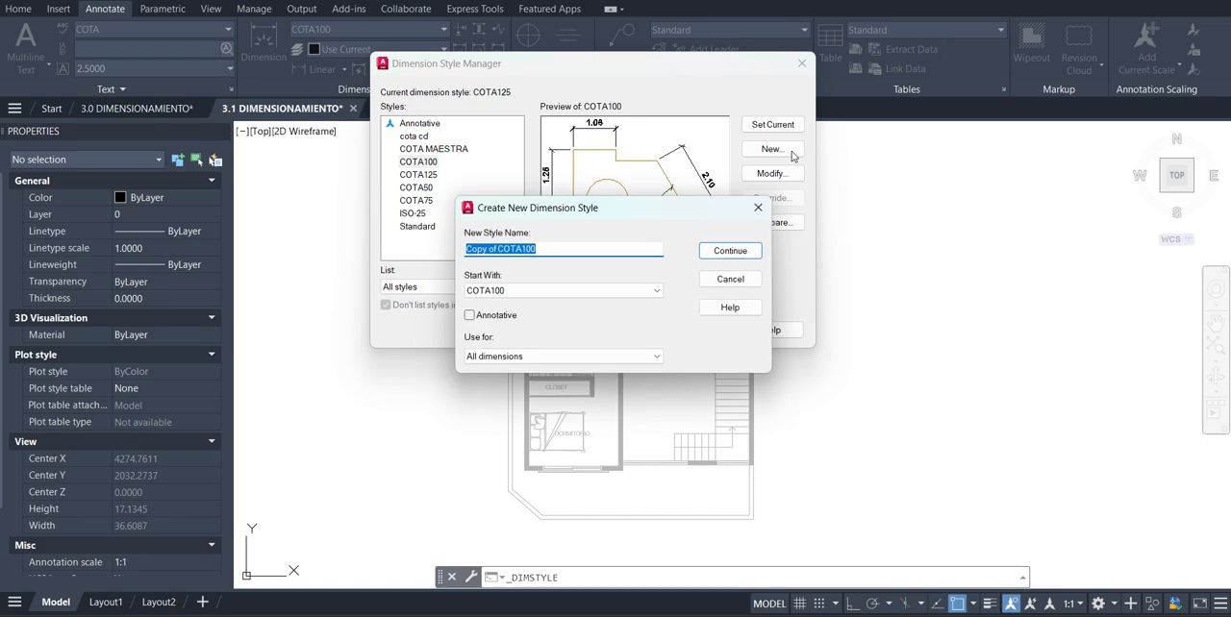
click(656, 294)
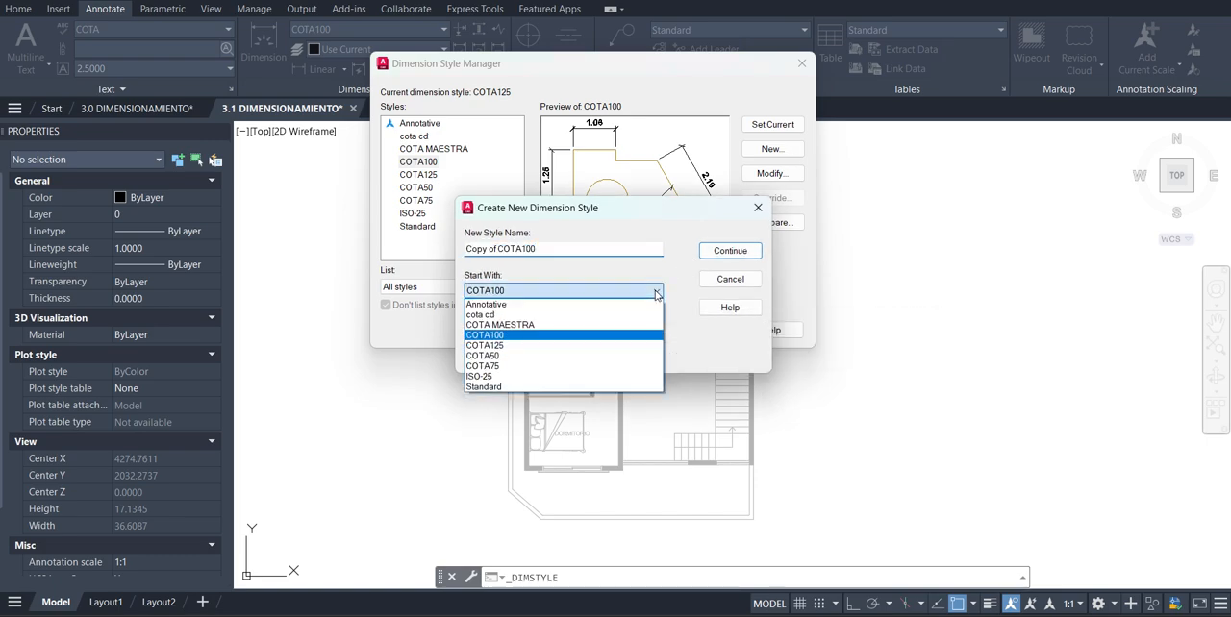
click(656, 295)
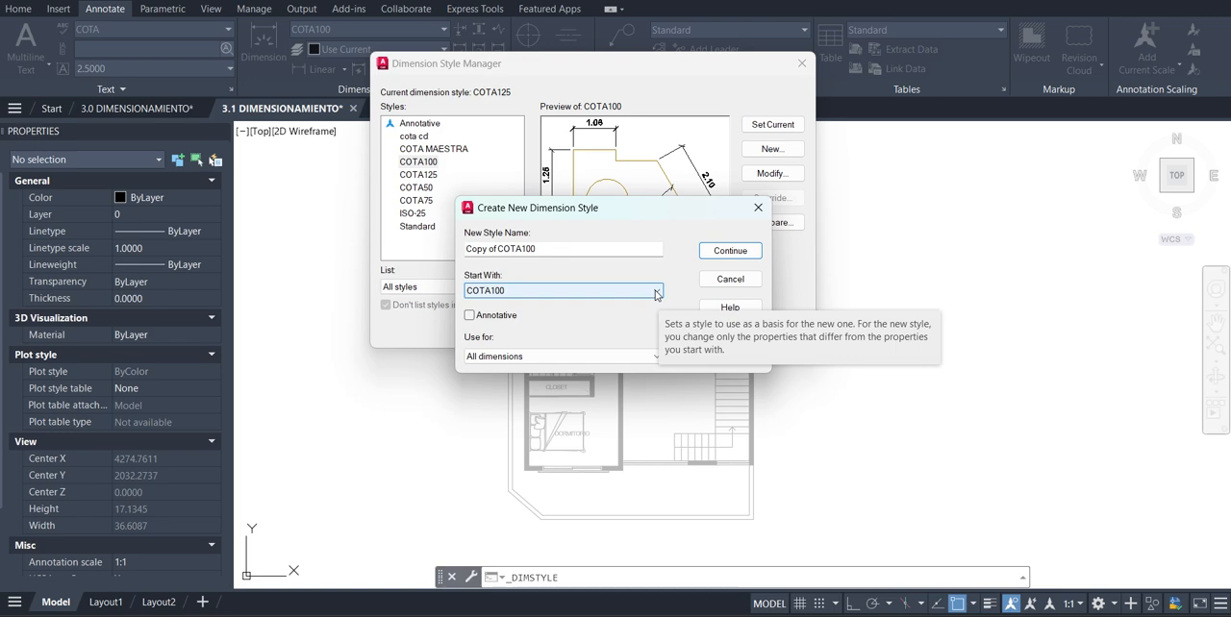
click(657, 294)
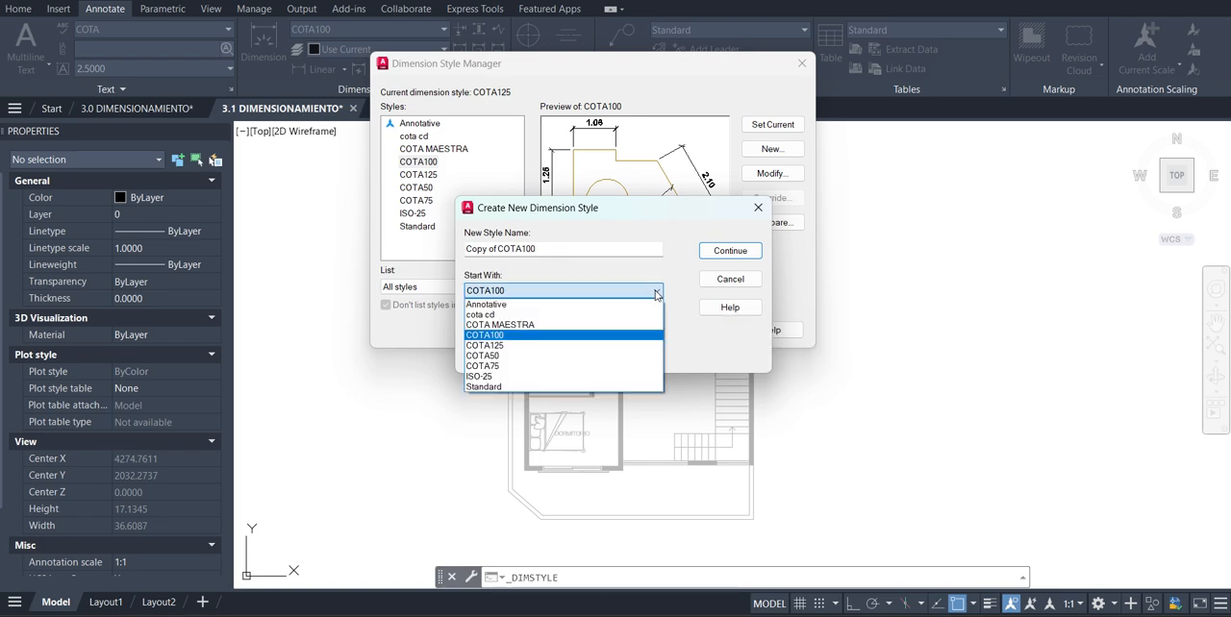
click(512, 274)
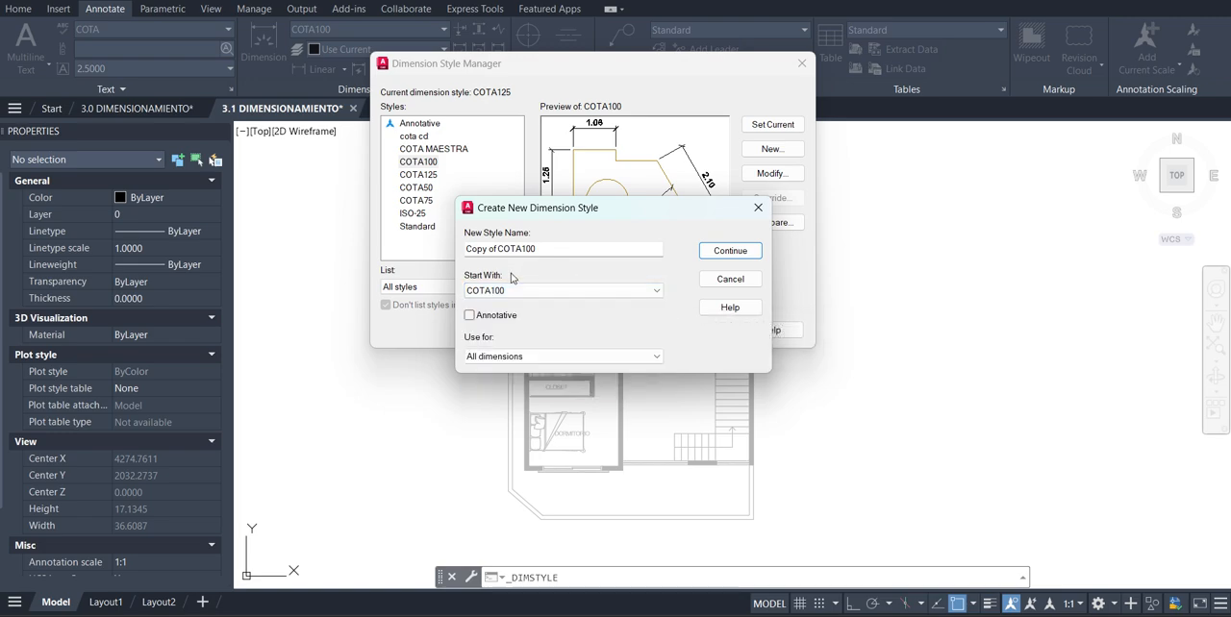
click(561, 252)
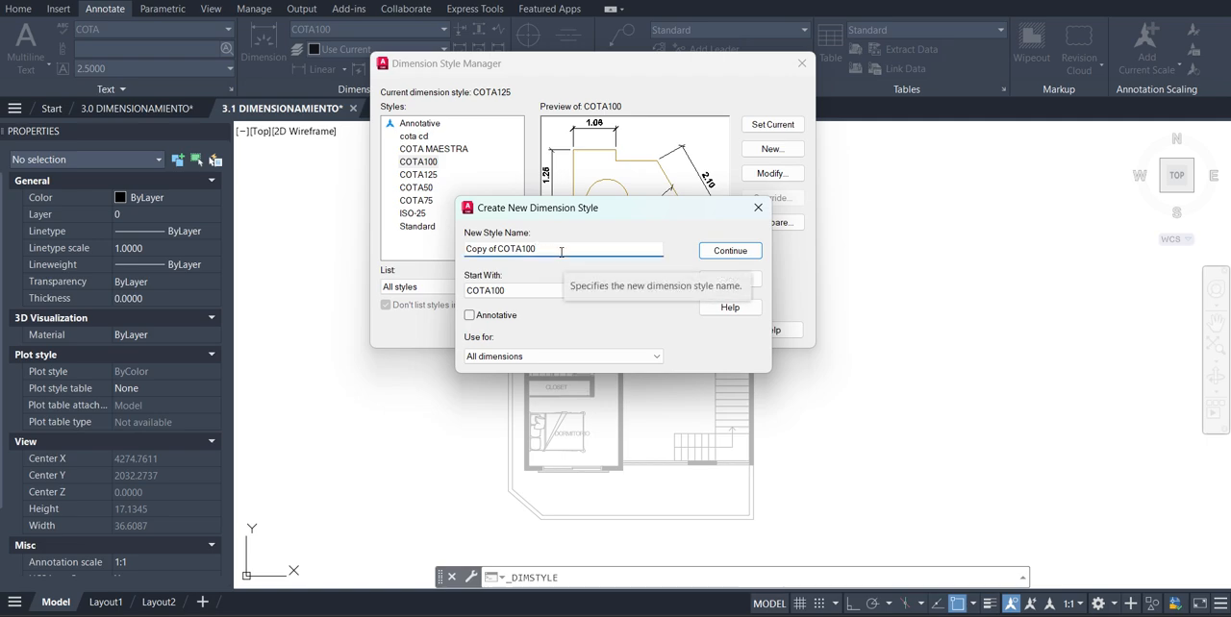
click(574, 356)
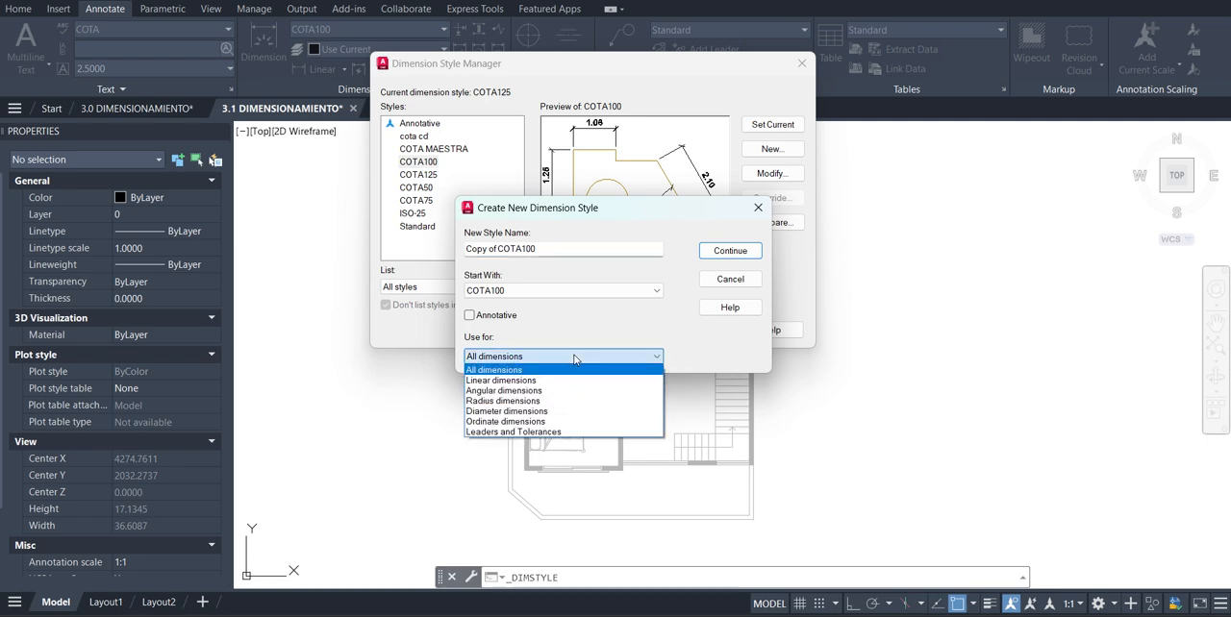
click(553, 401)
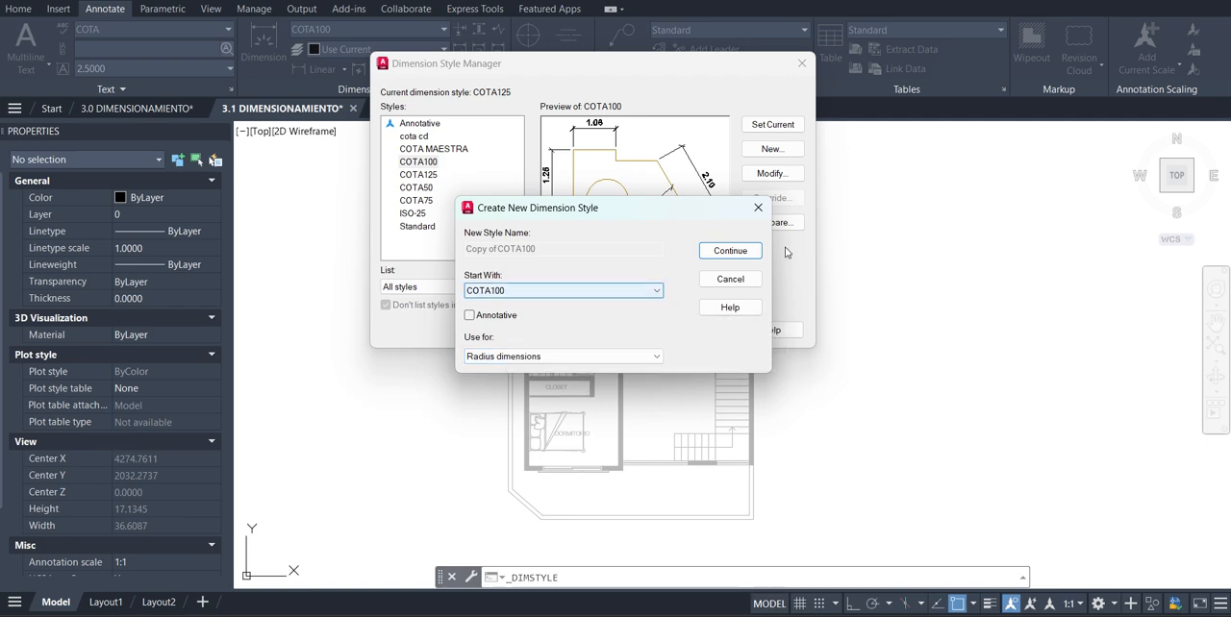
click(729, 252)
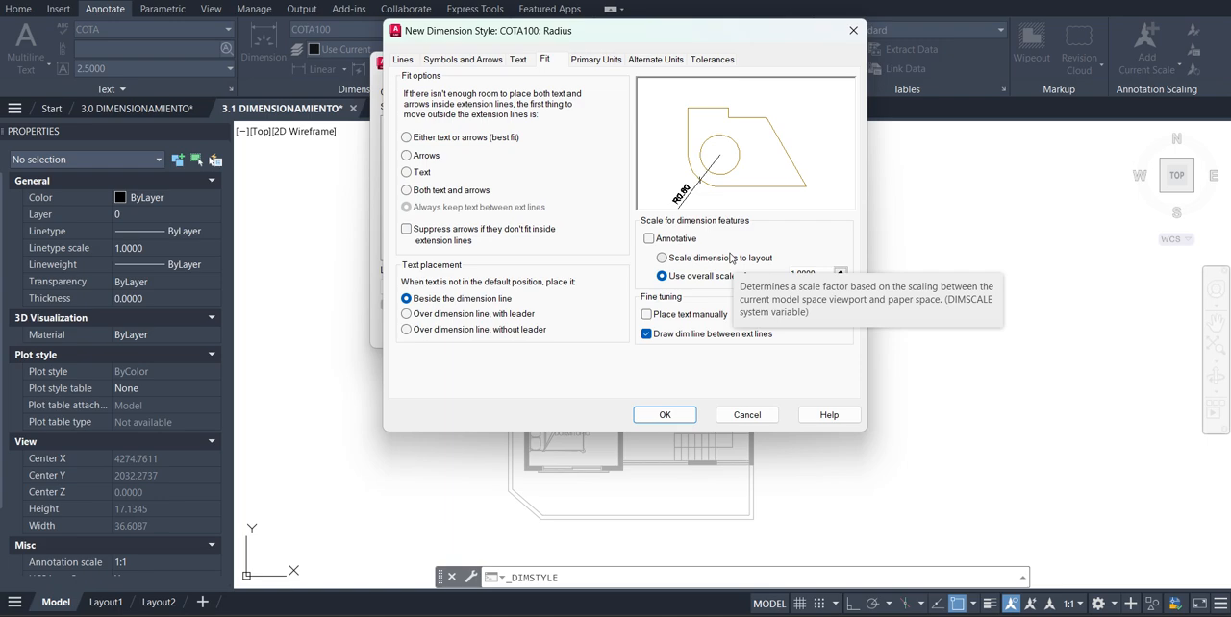
Set the dimension line linetype and lineweight of the COTA100 radius substyle to ByLayer
click(403, 59)
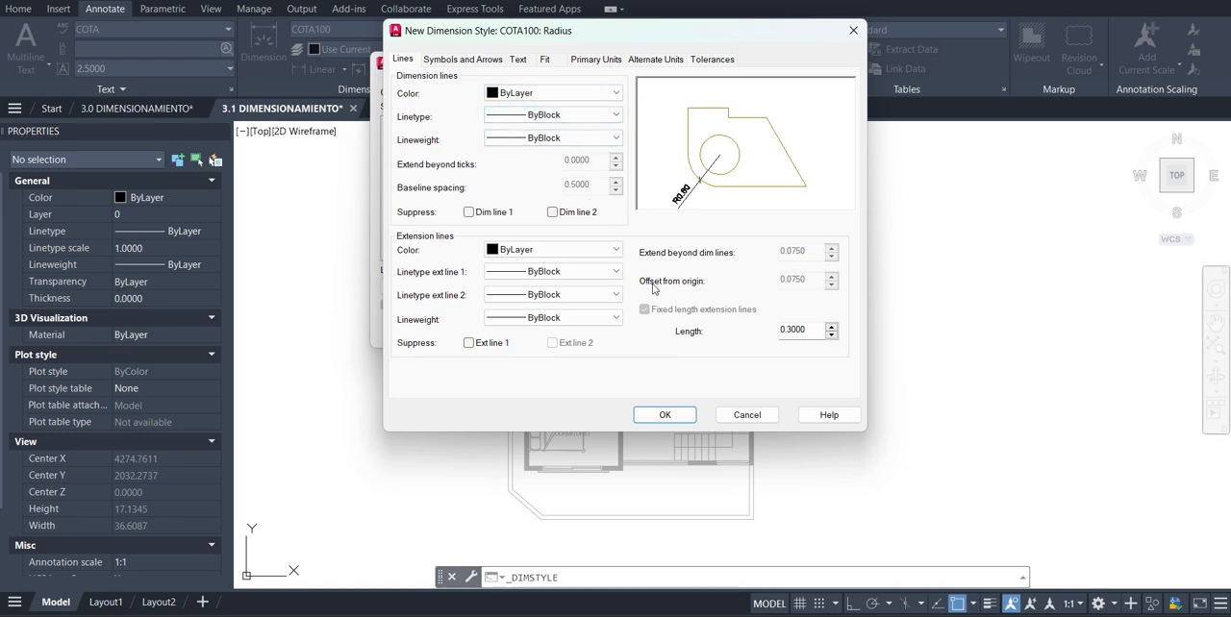
click(593, 117)
click(543, 130)
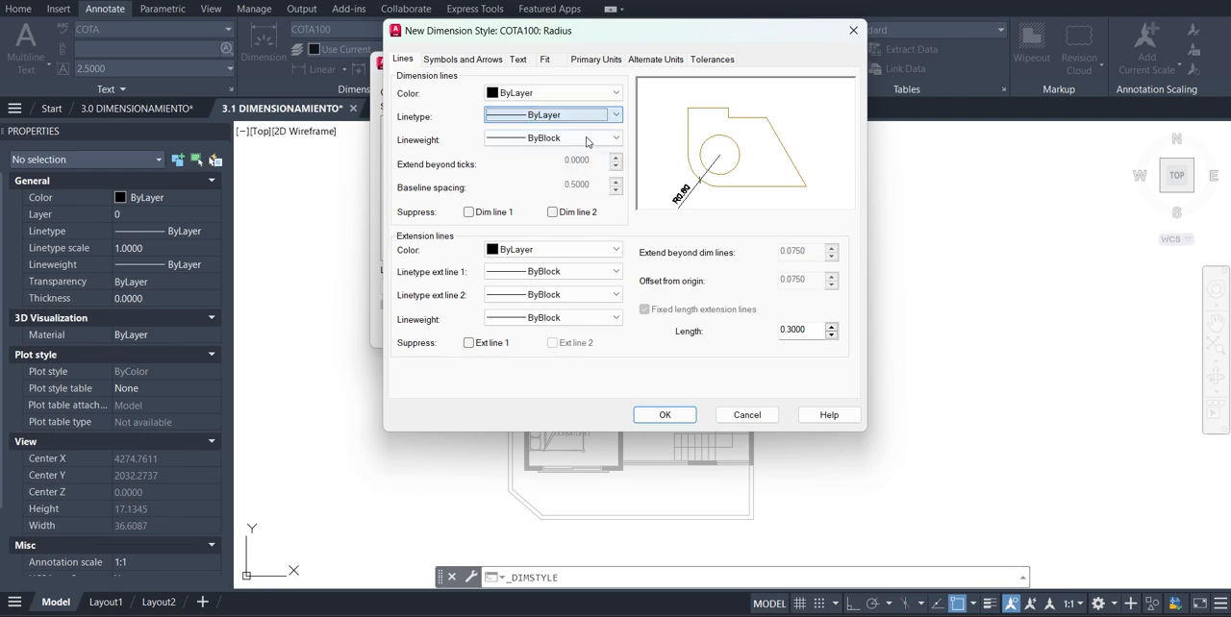
click(576, 139)
click(577, 154)
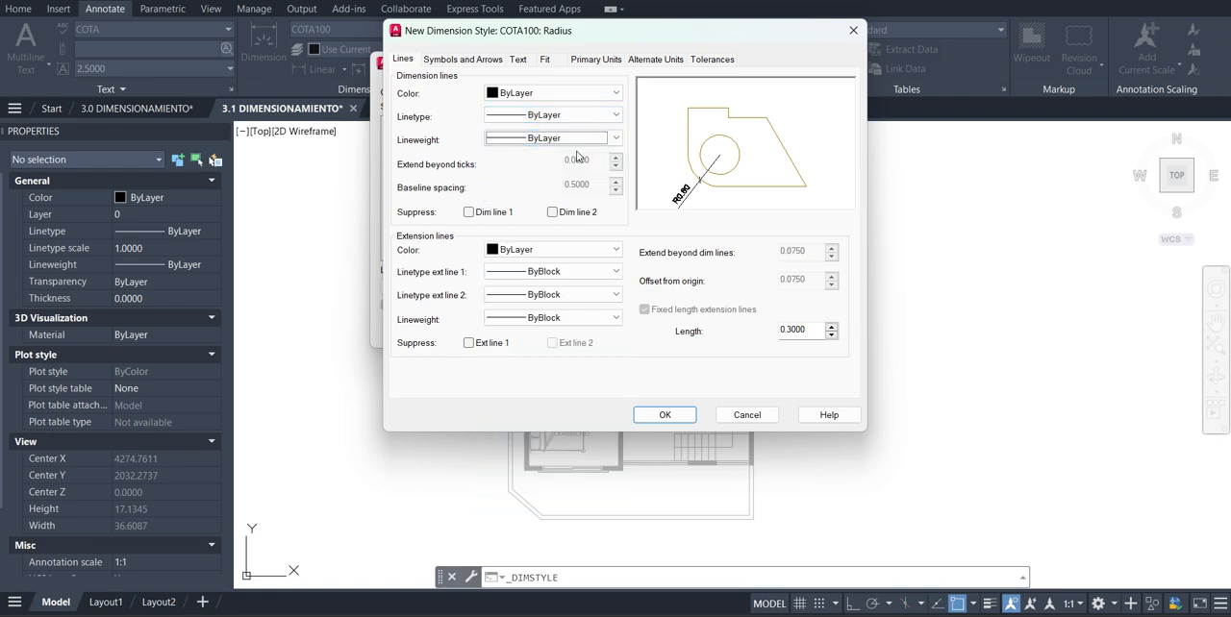
Change the second arrowhead of the COTA100 radius substyle to Right angle
click(462, 59)
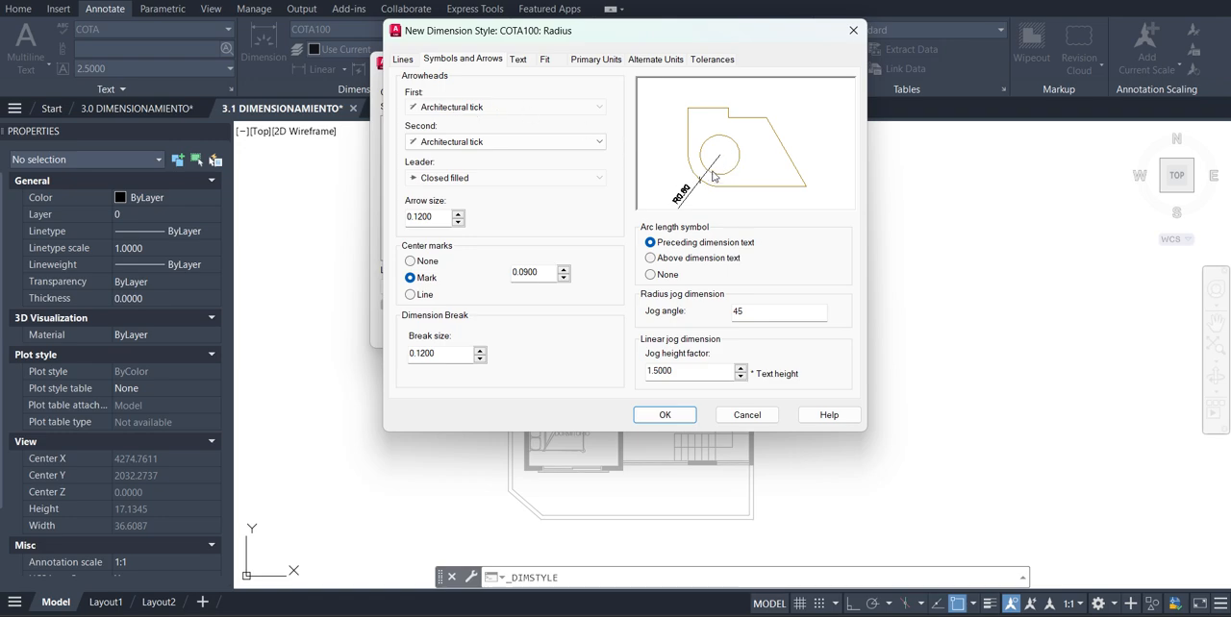
click(539, 143)
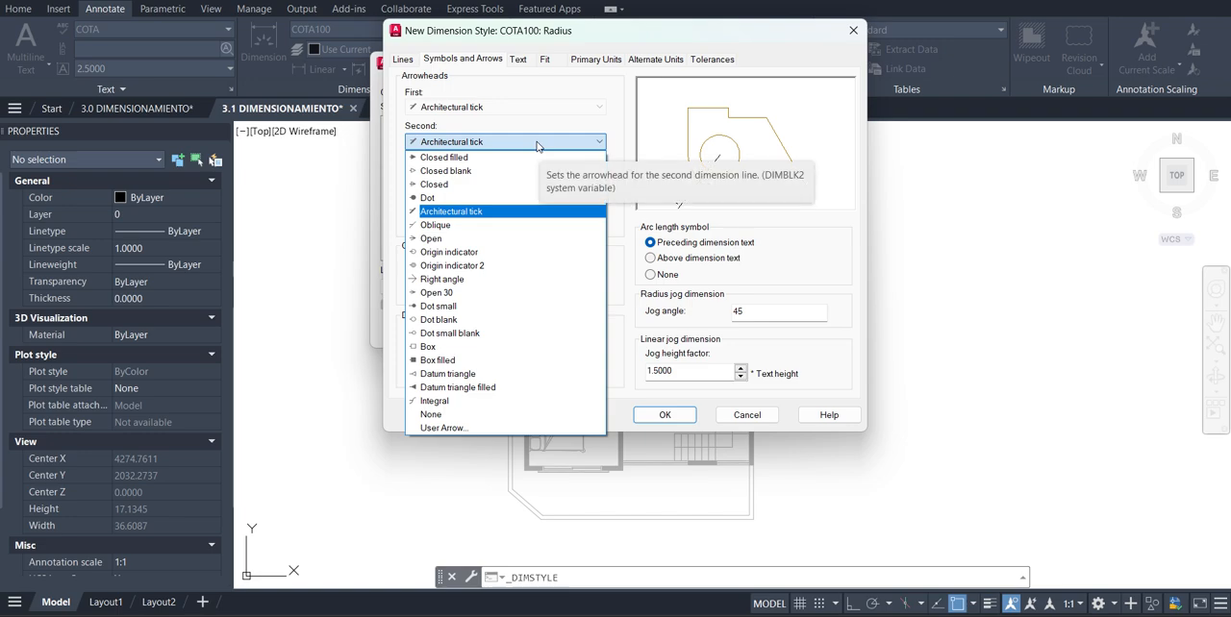
click(510, 156)
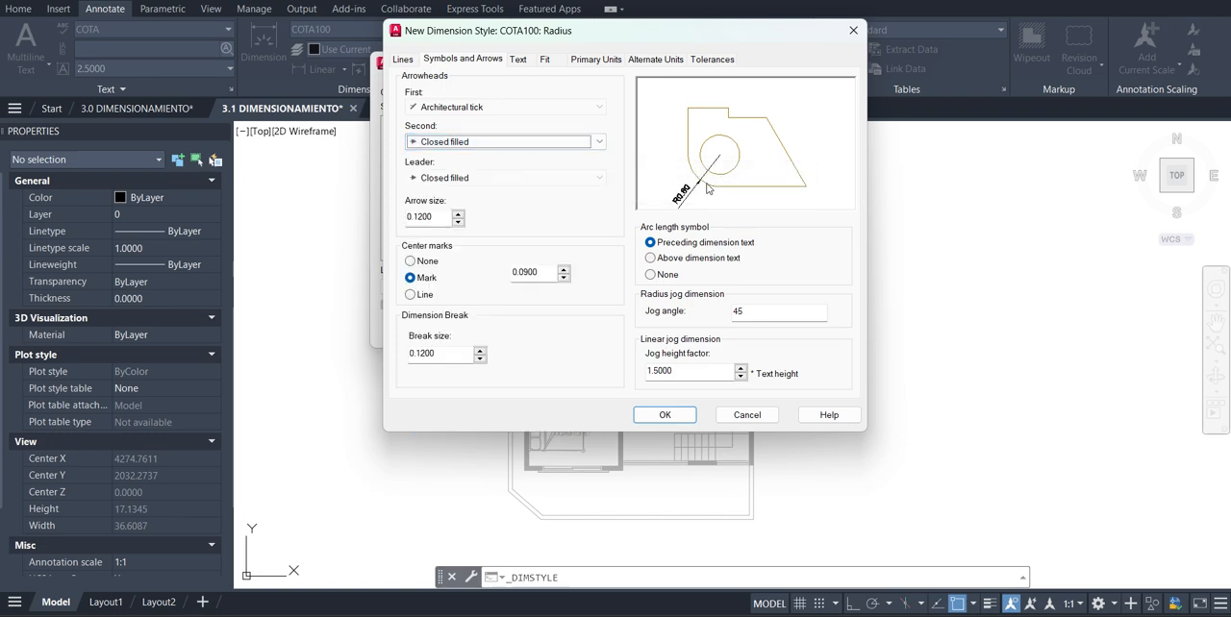
click(531, 144)
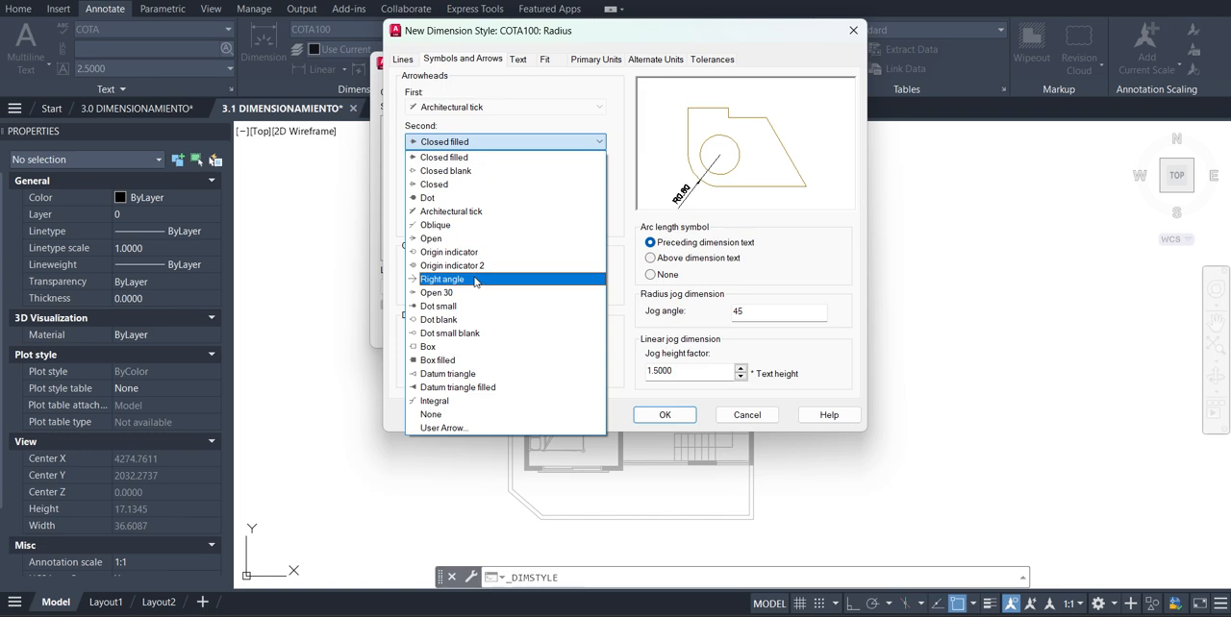
click(476, 280)
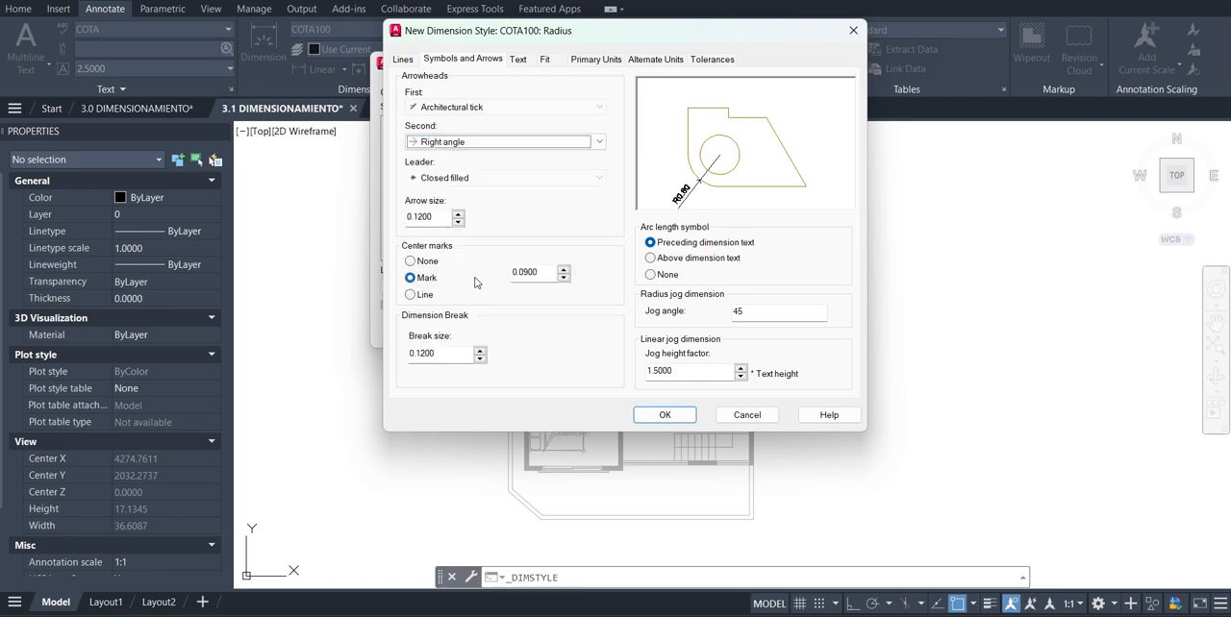
drag(438, 216, 393, 215)
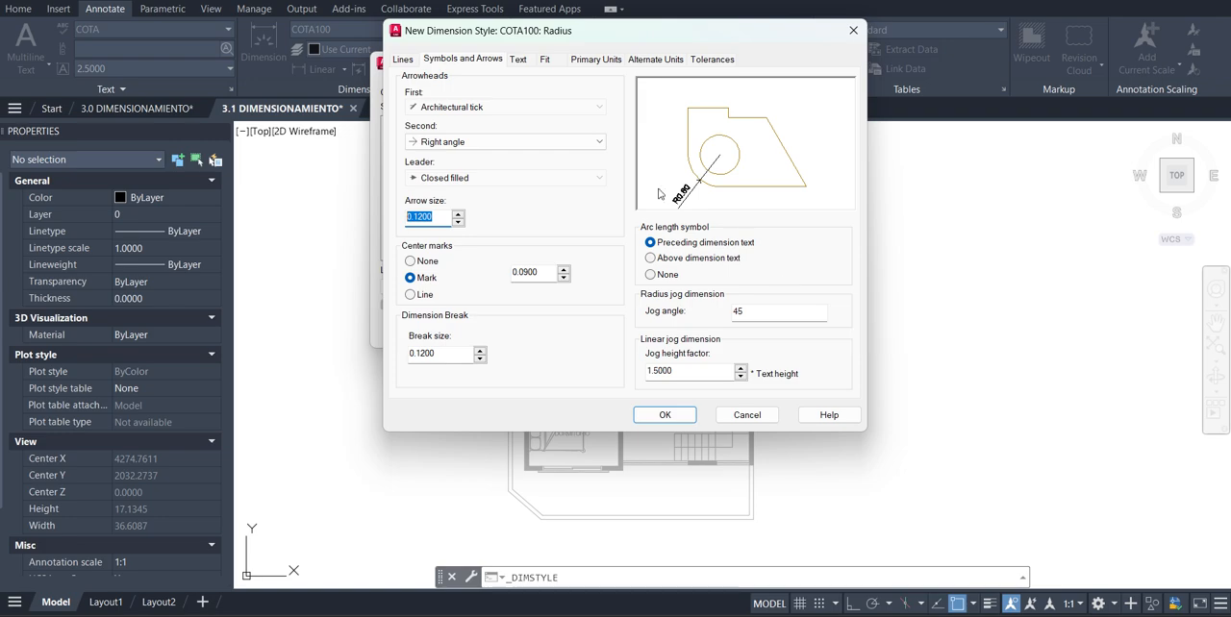
Give the radius substyle's primary units the prefix "R=" followed by a space, and accept the substyle
click(594, 60)
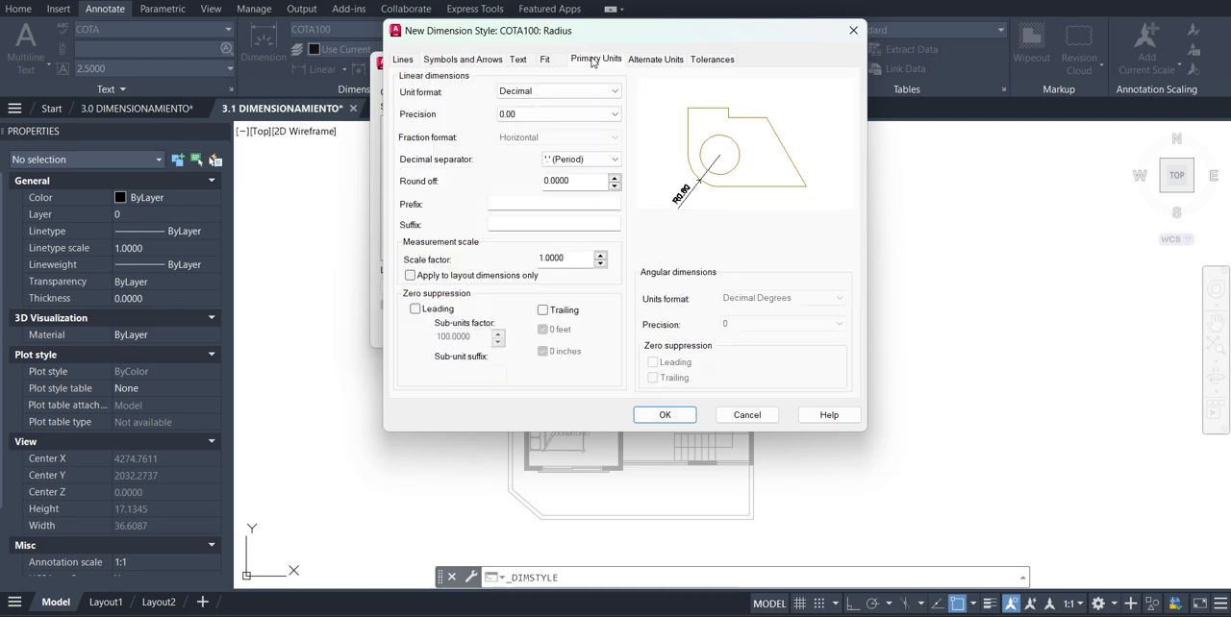
click(523, 205)
text(R=)
key(Tab)
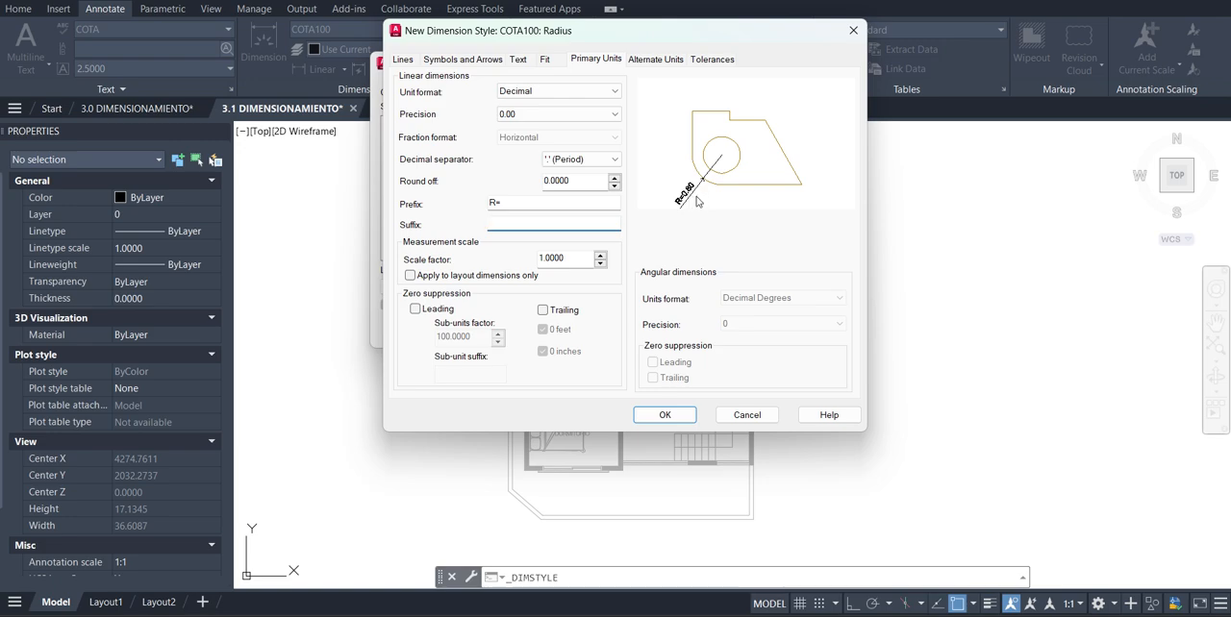
click(508, 202)
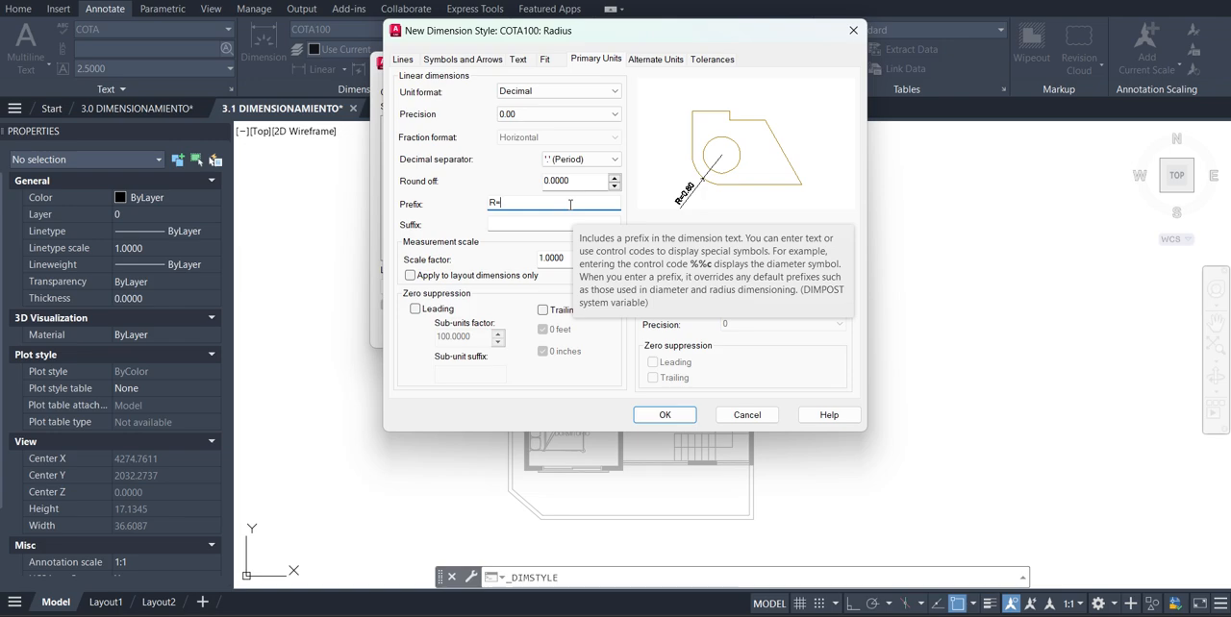
key(Tab)
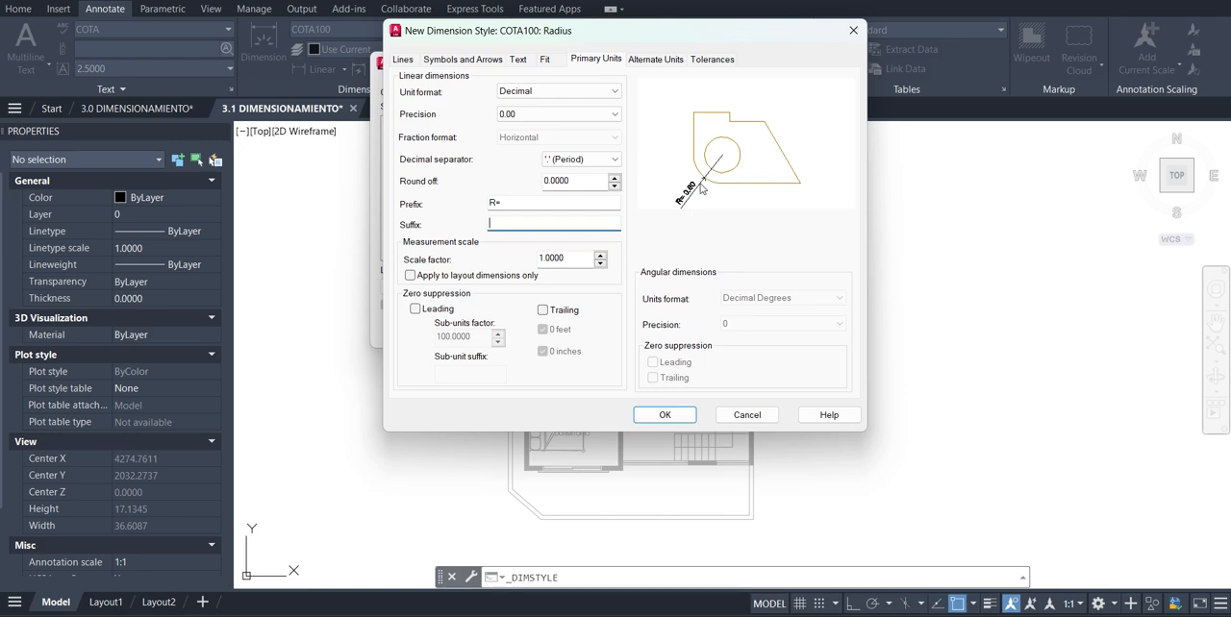
click(606, 92)
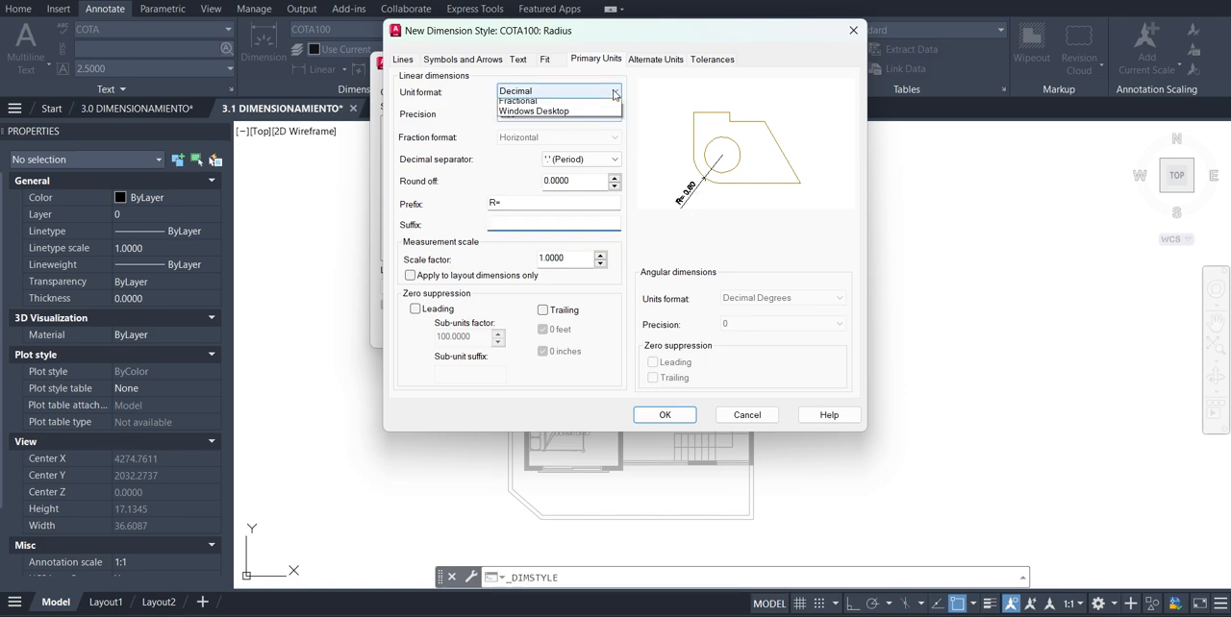
click(565, 114)
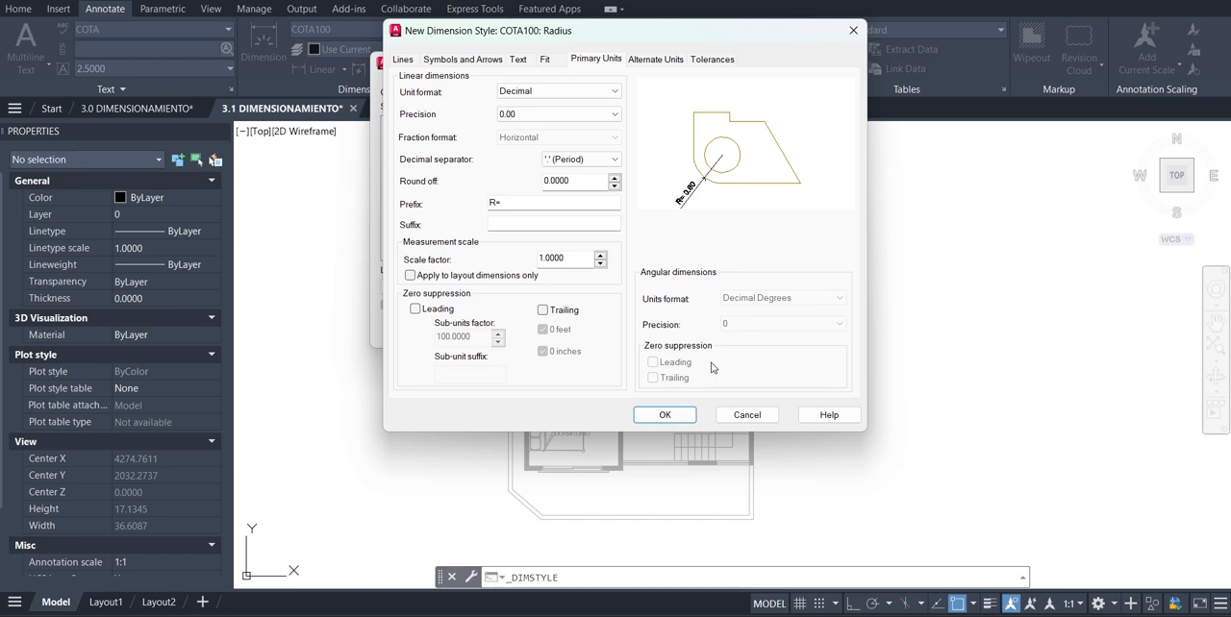
click(664, 415)
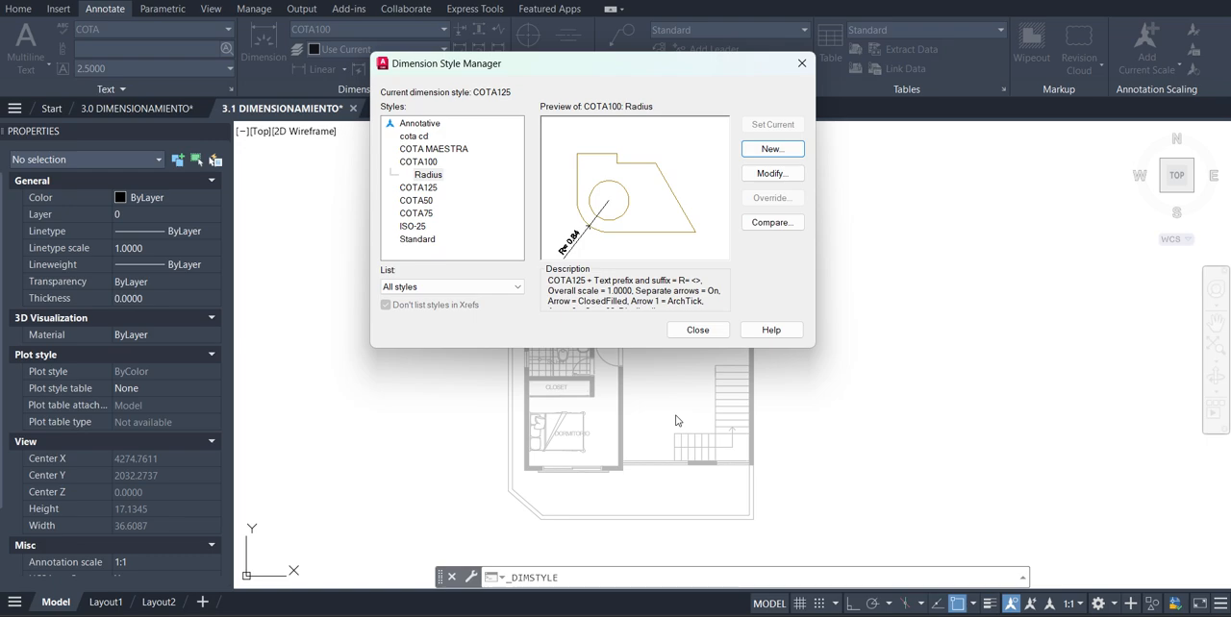
Create another substyle starting from COTA100, used for diameter dimensions only, and continue to its settings
click(423, 161)
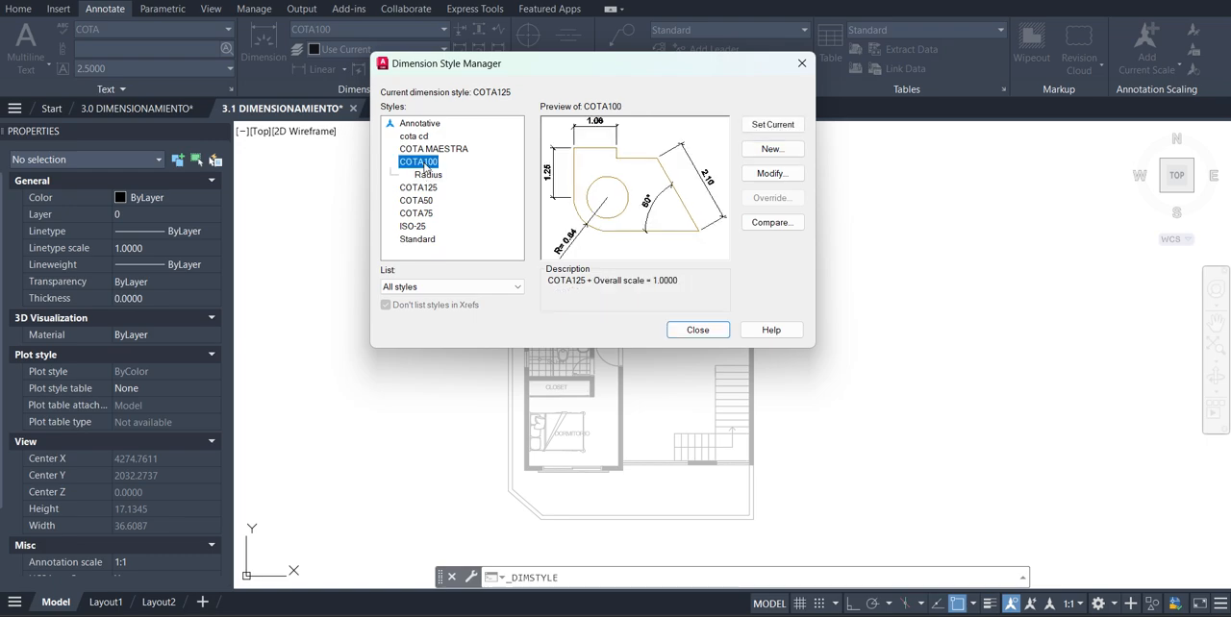
click(773, 149)
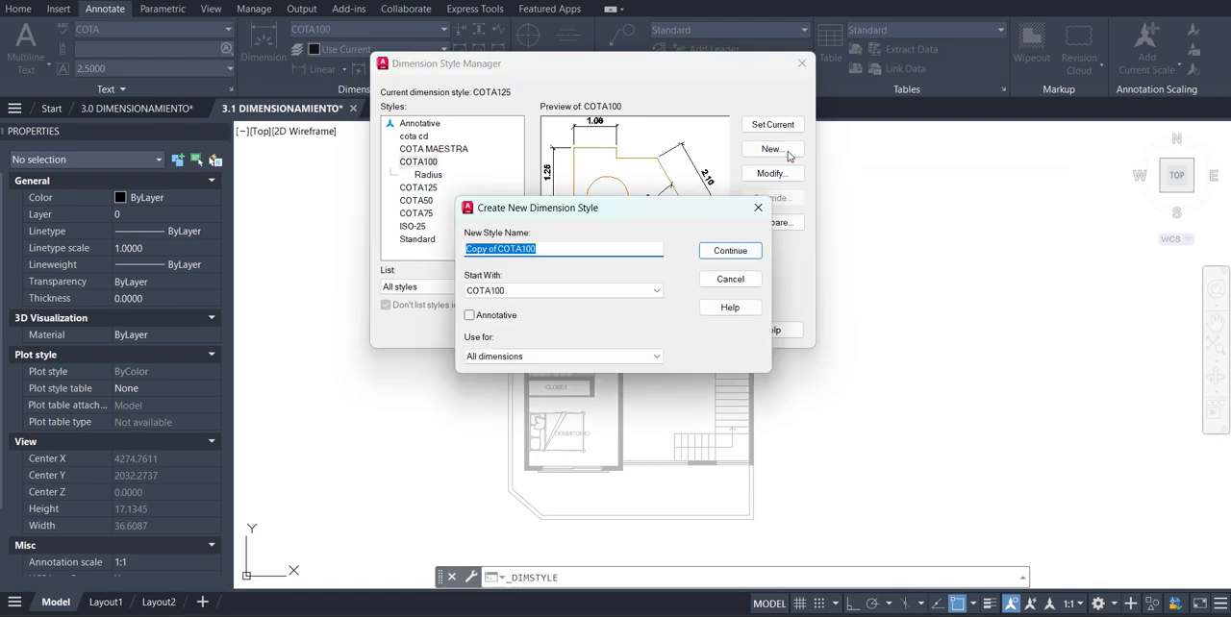
double_click(555, 299)
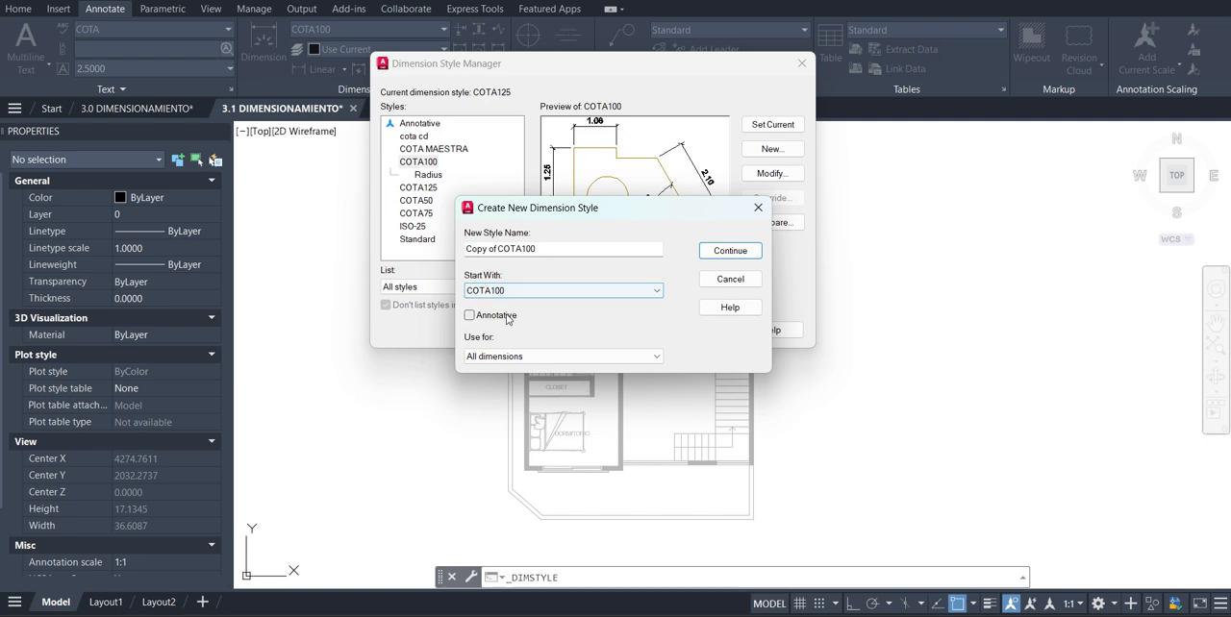
click(536, 358)
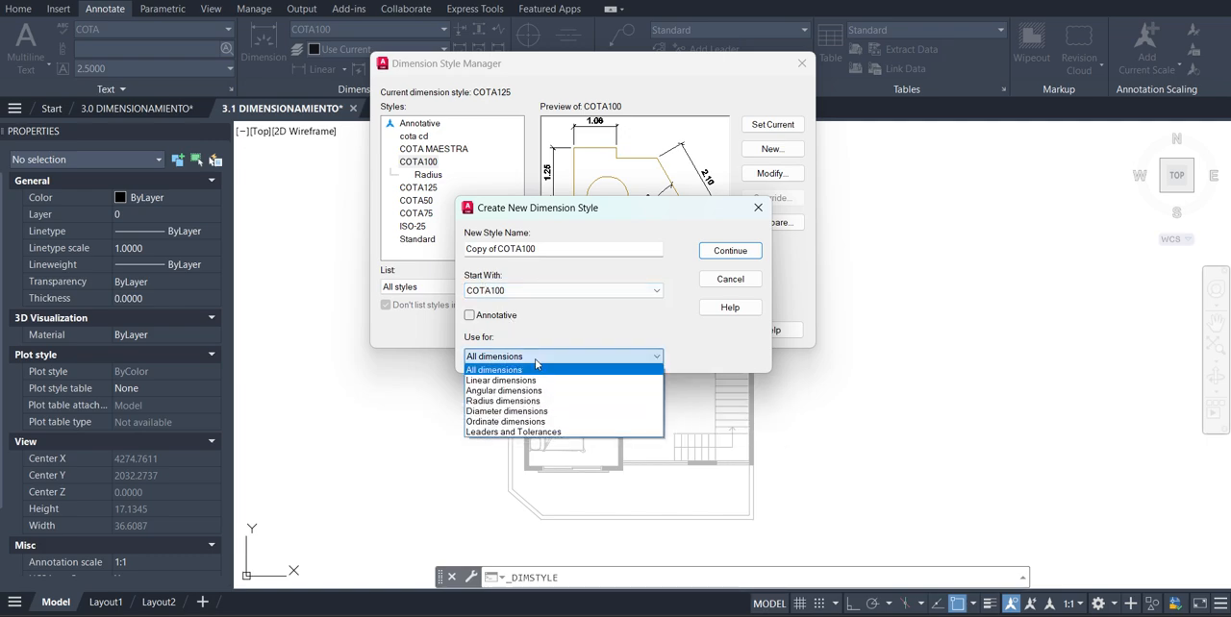
click(536, 362)
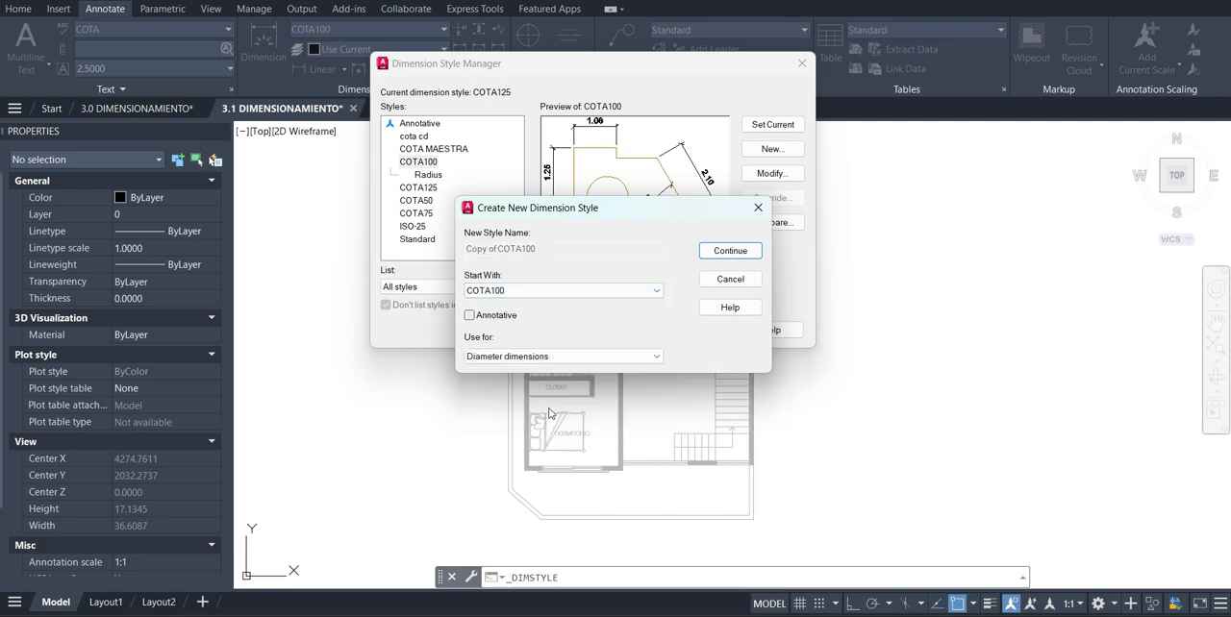
click(741, 252)
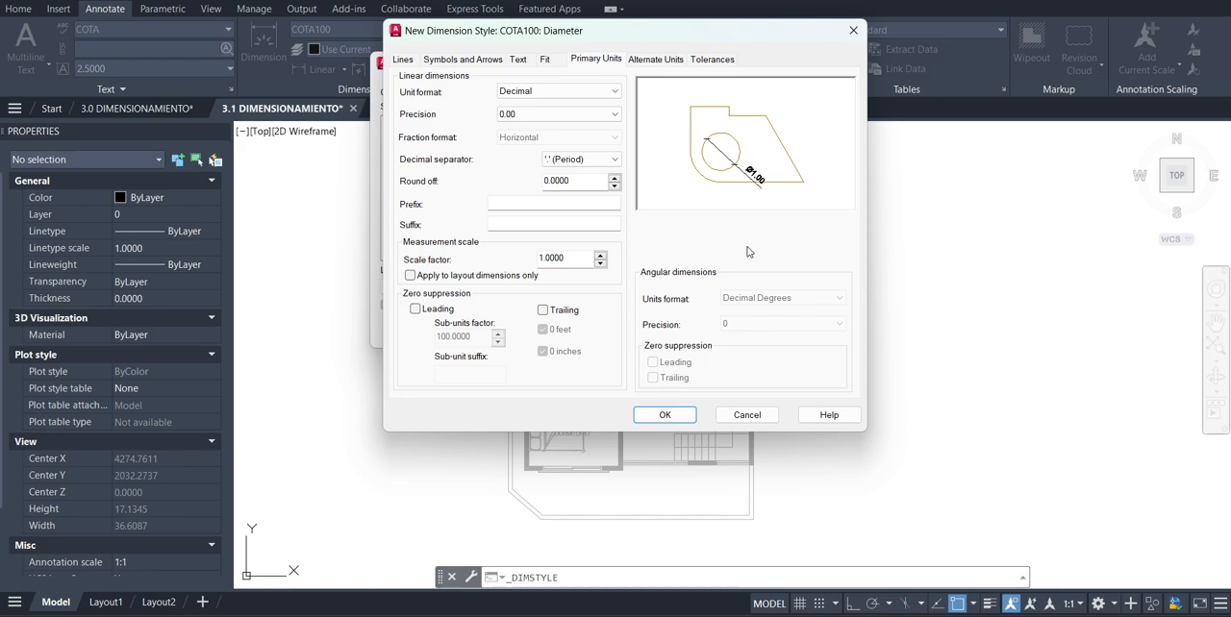
Set the dimension line linetype and lineweight of the COTA100 diameter substyle to ByLayer
click(405, 60)
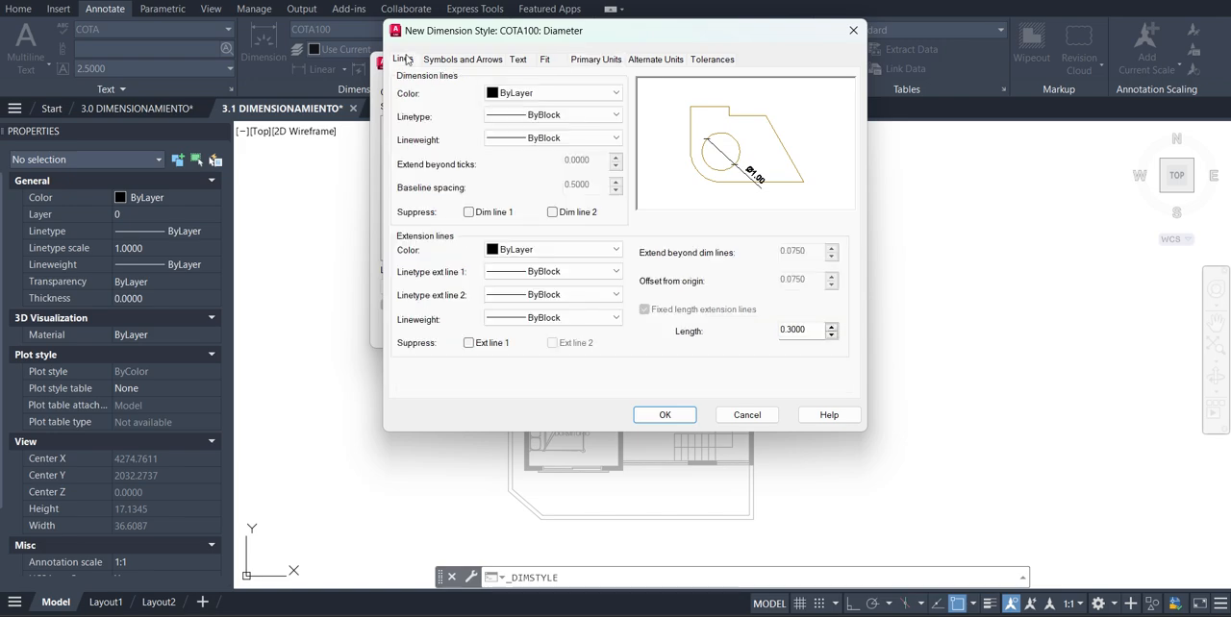
click(569, 116)
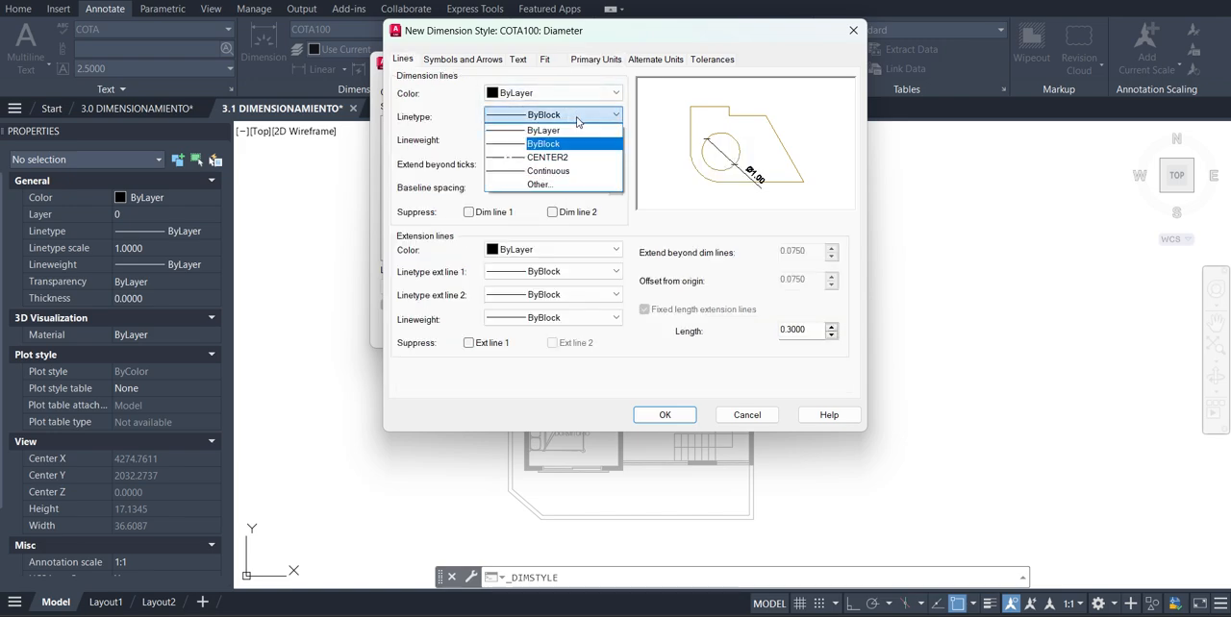
click(544, 127)
click(563, 139)
click(567, 154)
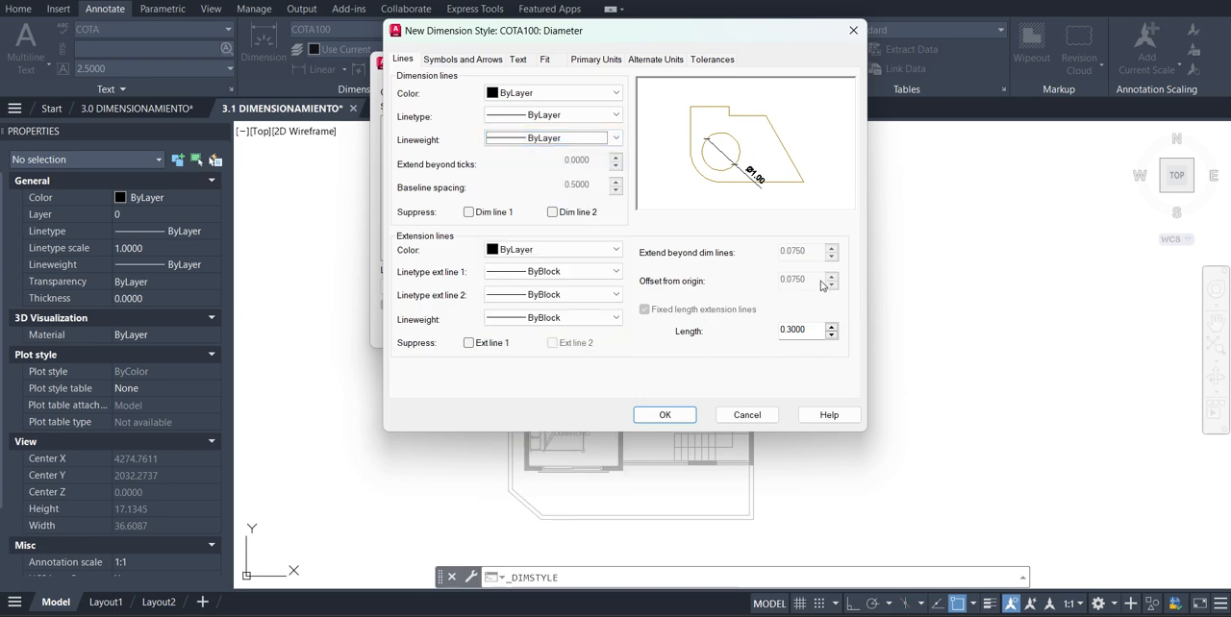
Change both arrowheads of the COTA100 diameter substyle to Right angle
click(450, 60)
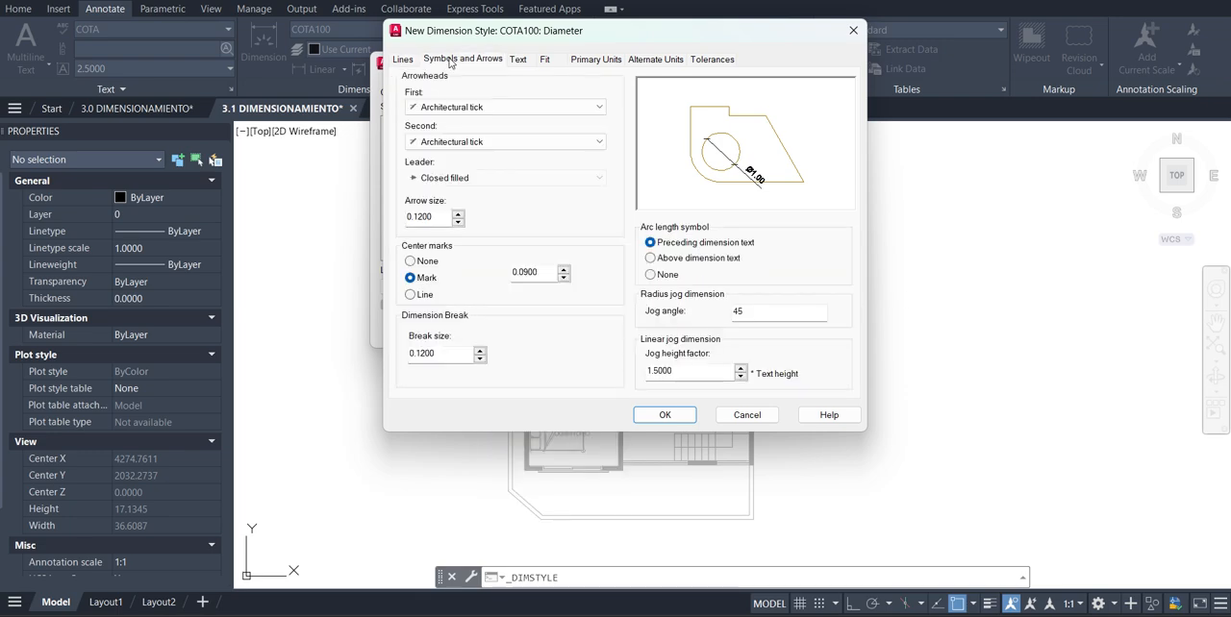
click(476, 107)
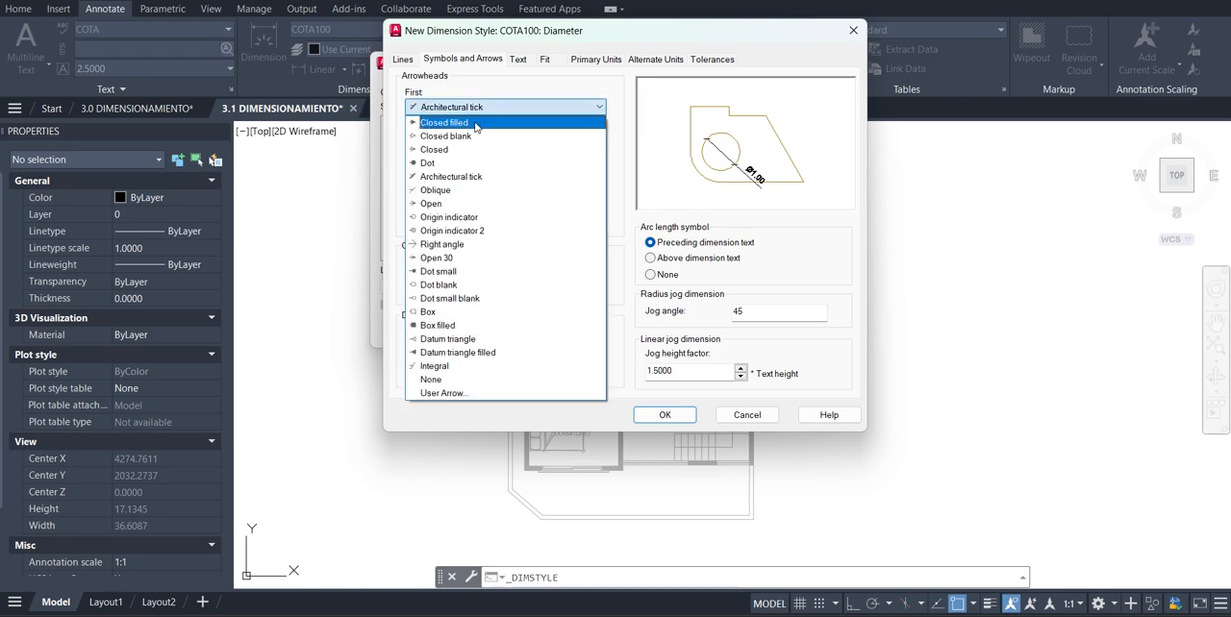
click(447, 245)
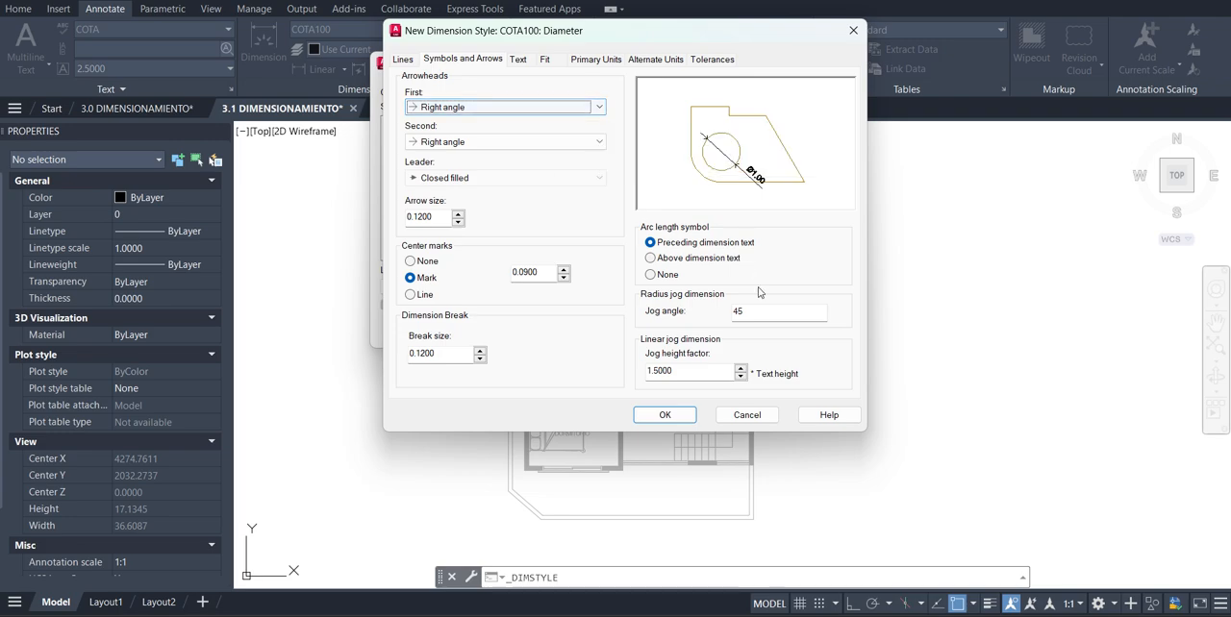
Set the diameter substyle's fit option so that the text moves outside the extension lines first
click(518, 60)
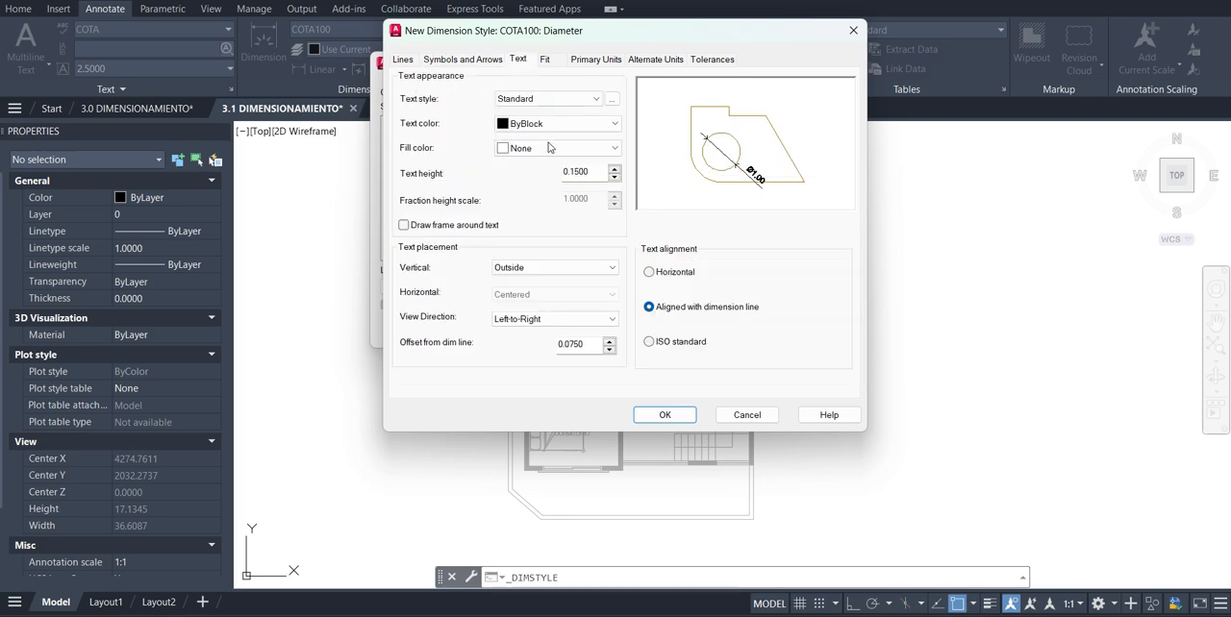
click(554, 63)
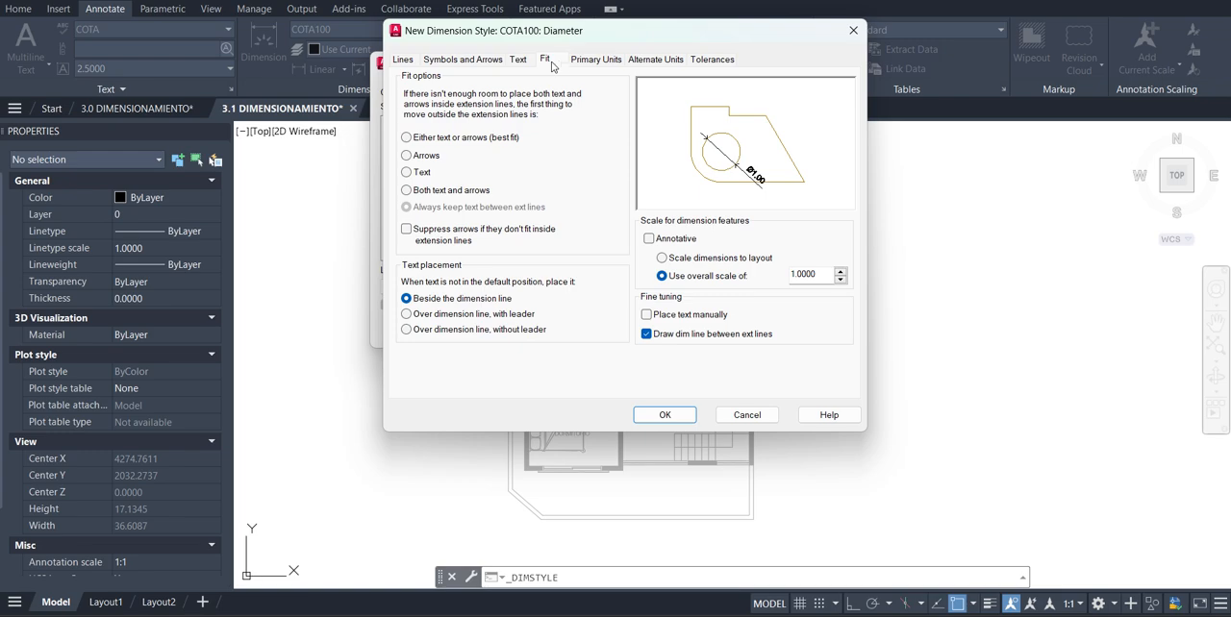
click(405, 171)
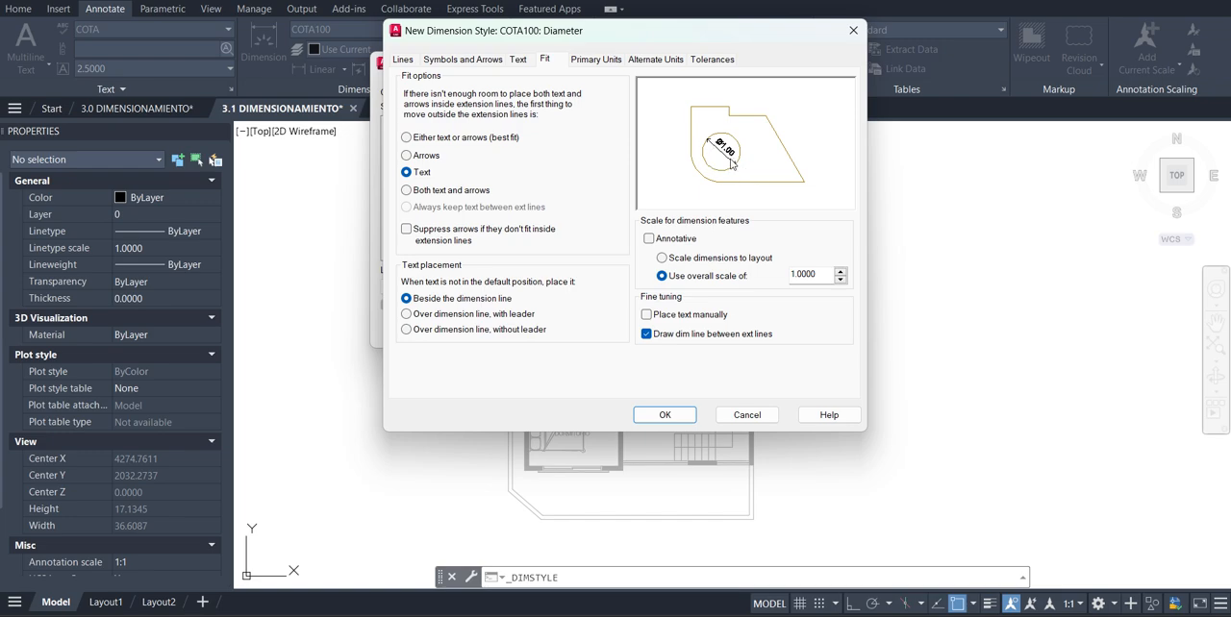
Give the diameter substyle's primary units the prefix "%%C=" followed by a space, and accept the substyle
click(596, 60)
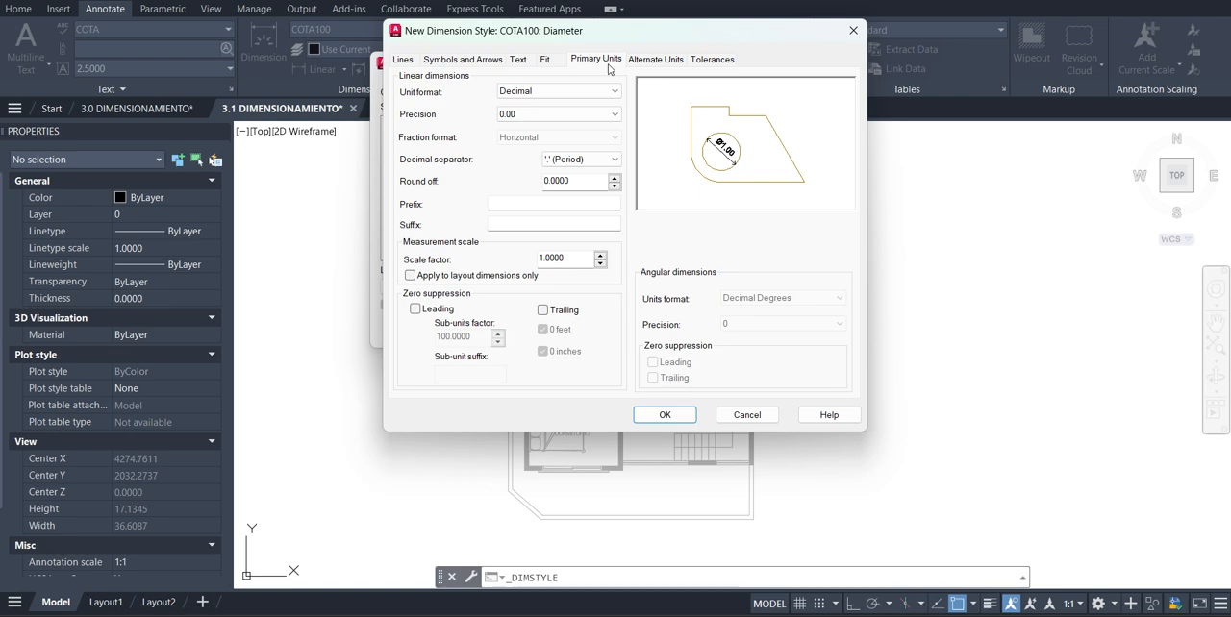
click(522, 202)
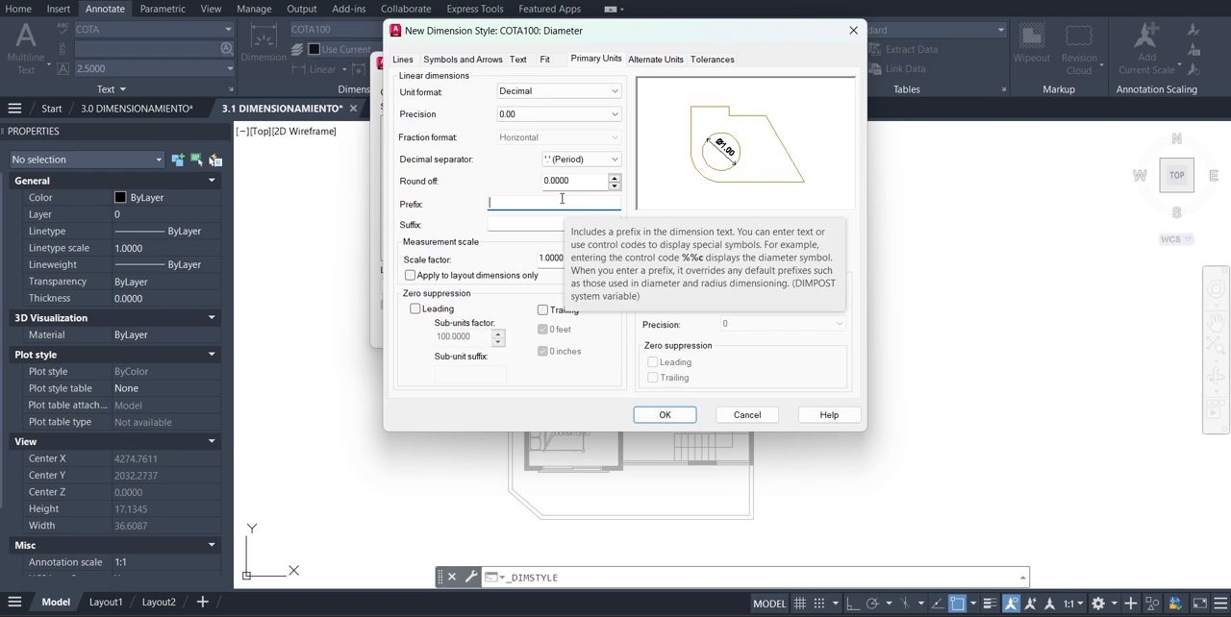
text(%%C=)
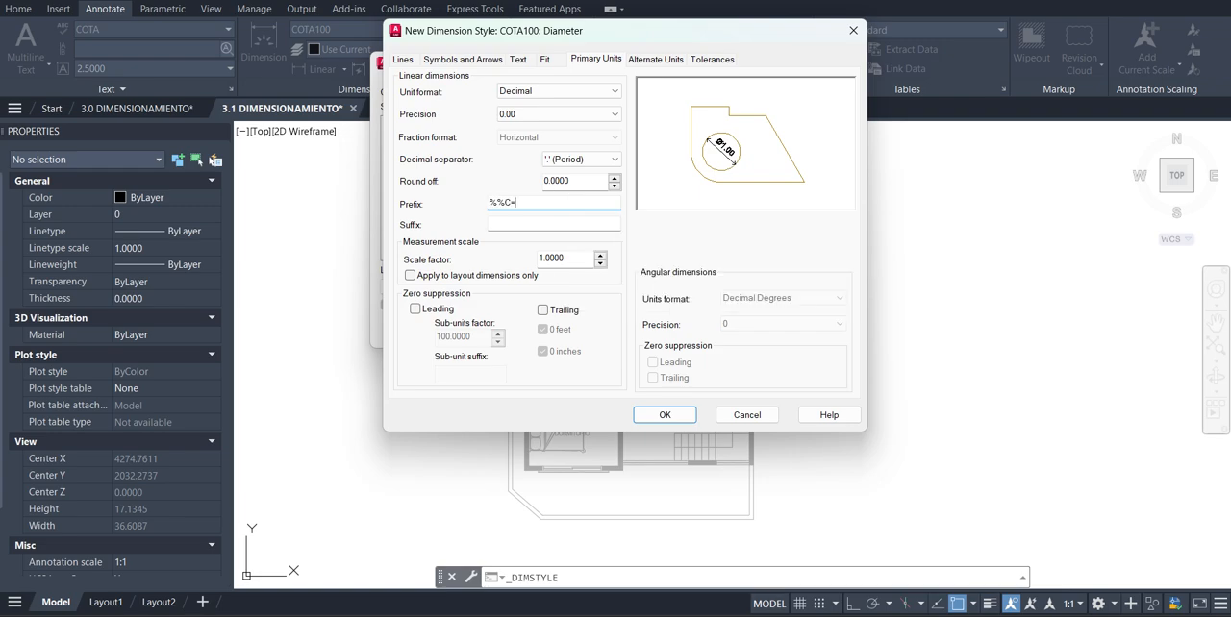
key(Tab)
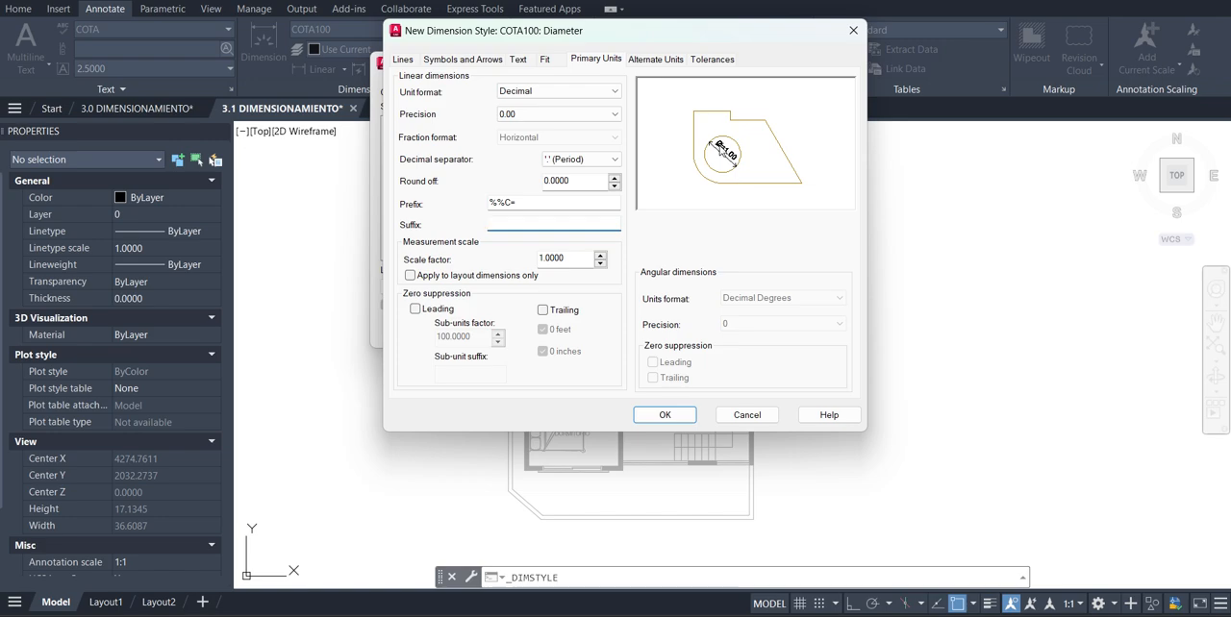
click(535, 202)
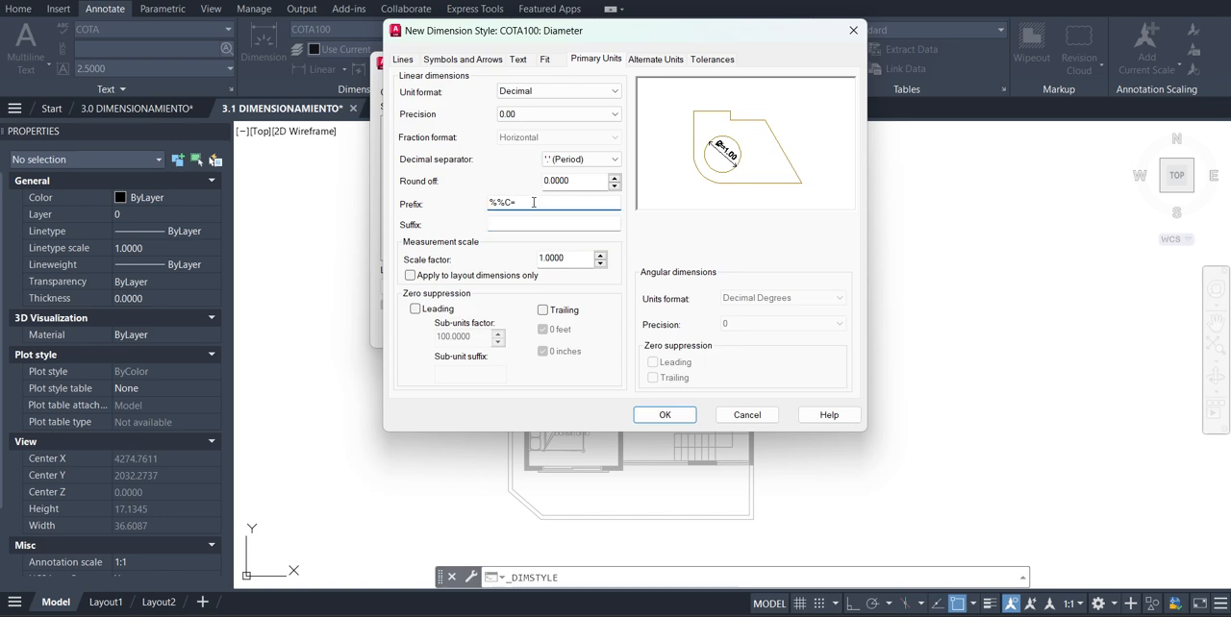
click(564, 224)
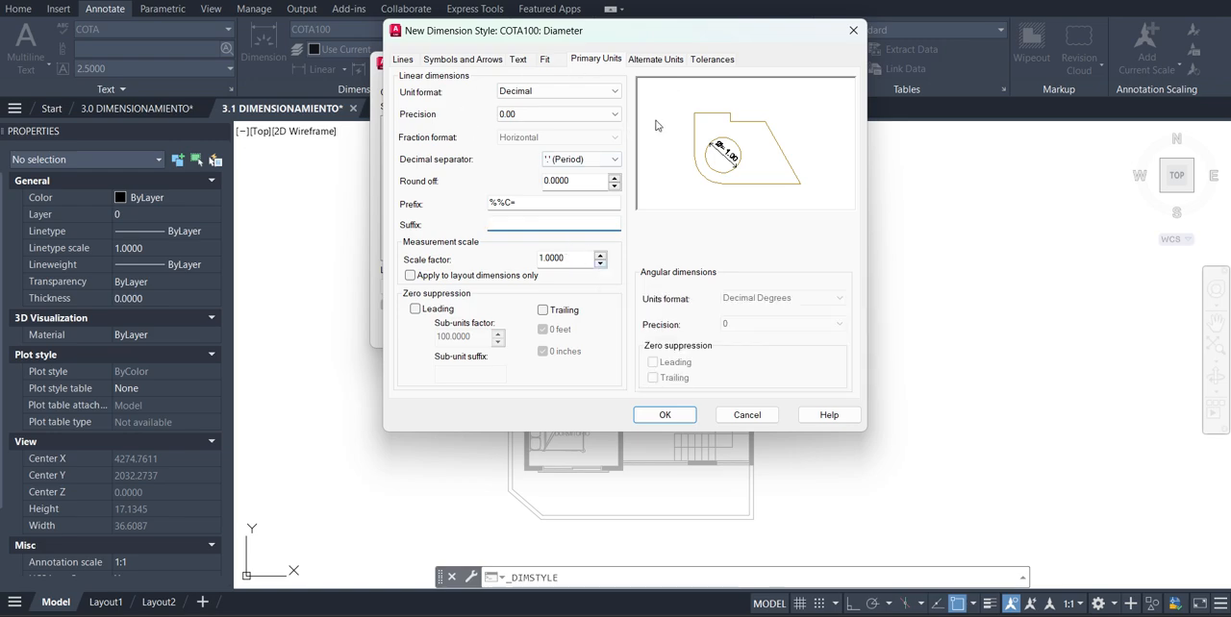
click(665, 416)
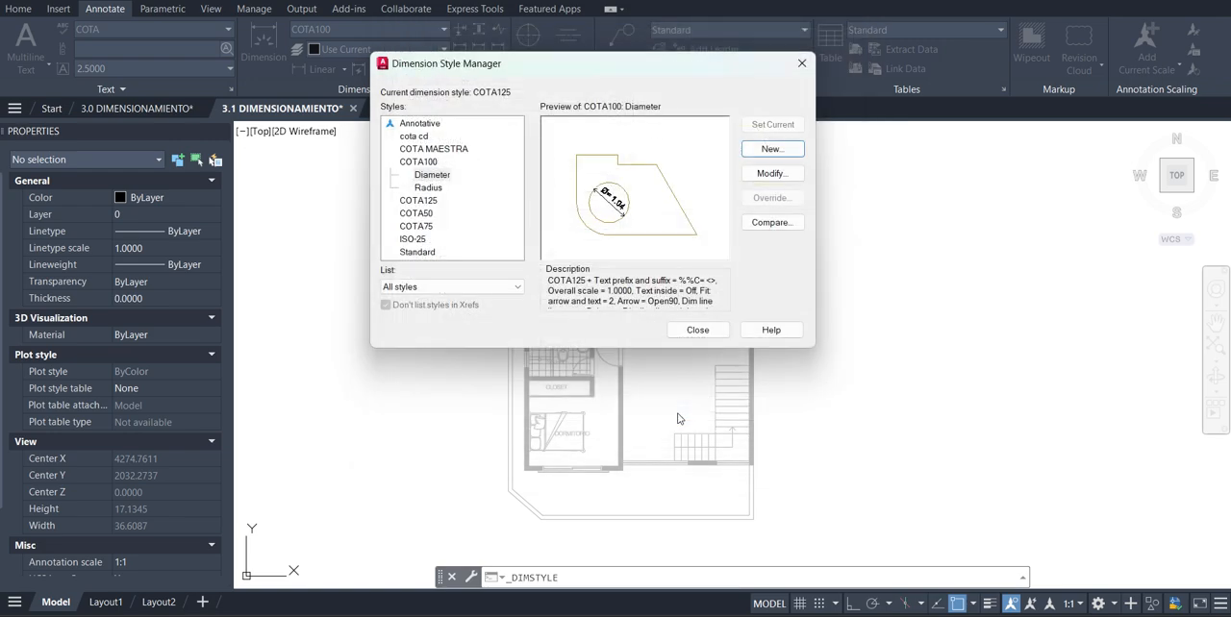
Modify the COTA100 radius substyle so its fit option moves the text outside first, and accept the change
click(424, 189)
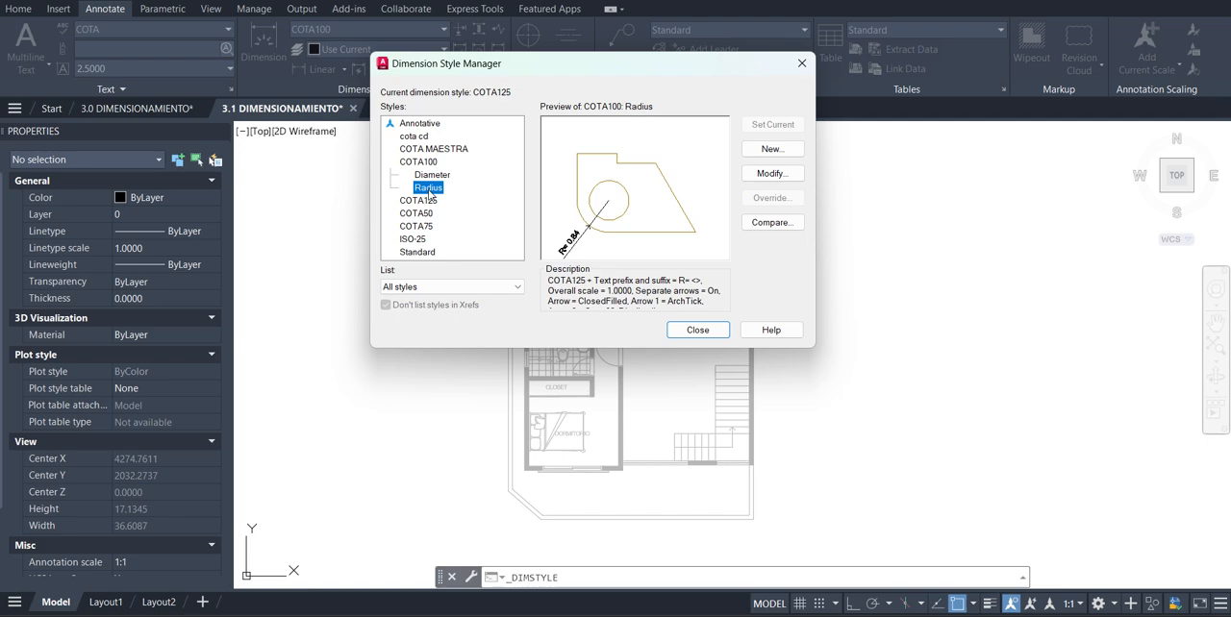
click(774, 174)
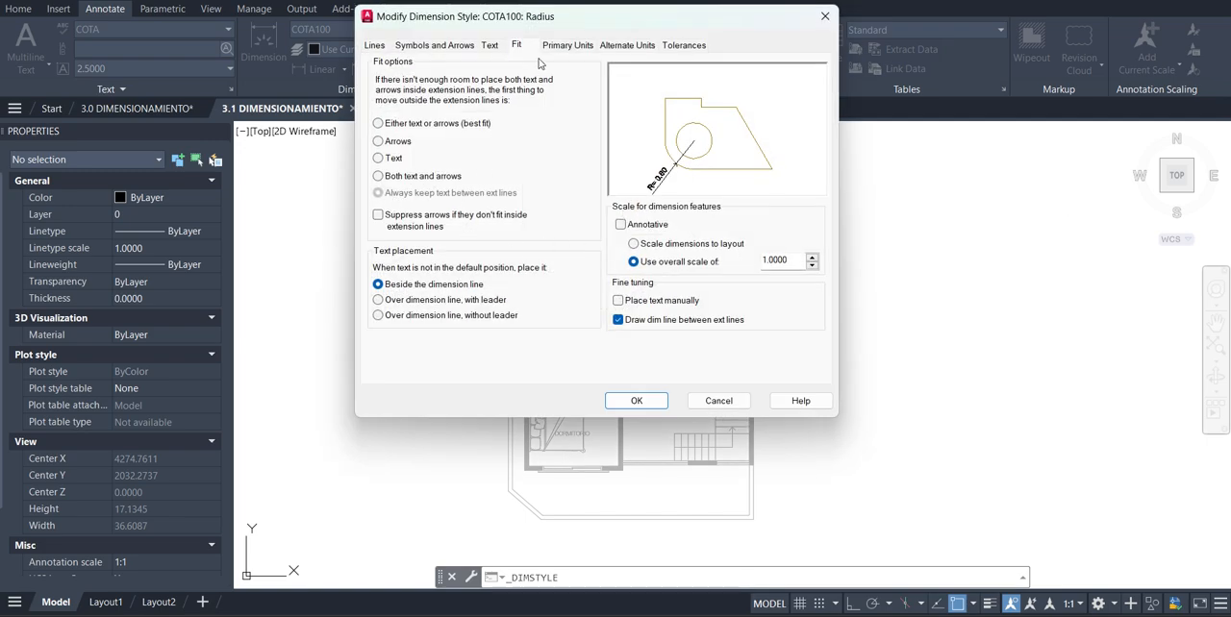
click(378, 158)
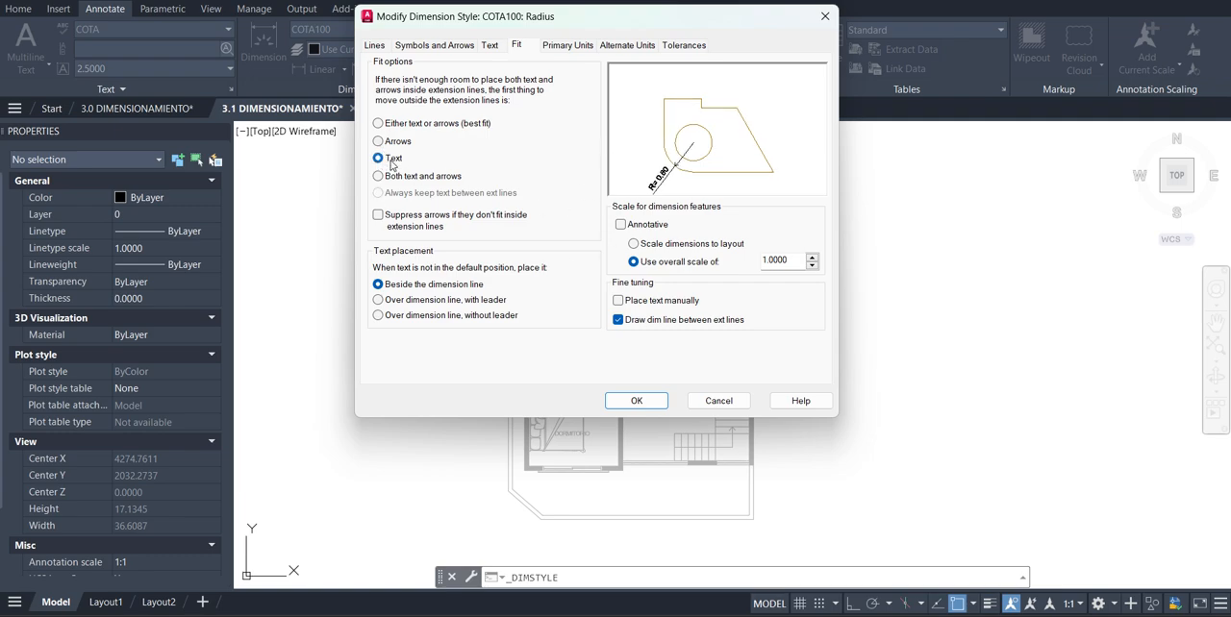
click(637, 401)
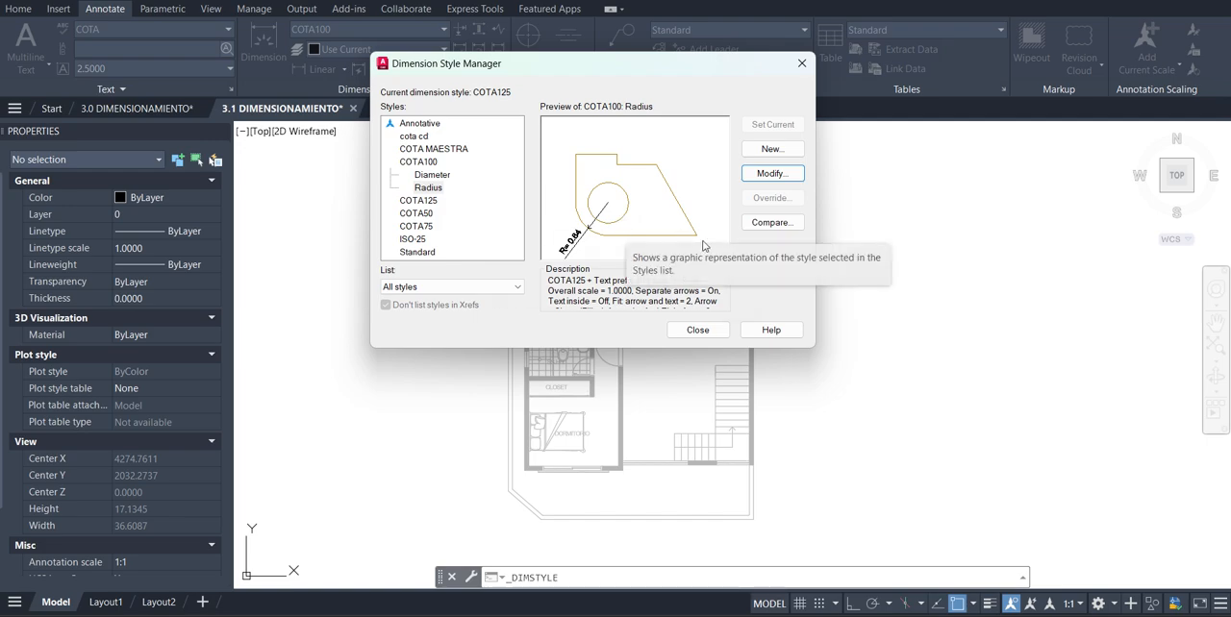
Create another substyle starting from COTA100, used for angular dimensions only, and continue to its settings
click(419, 164)
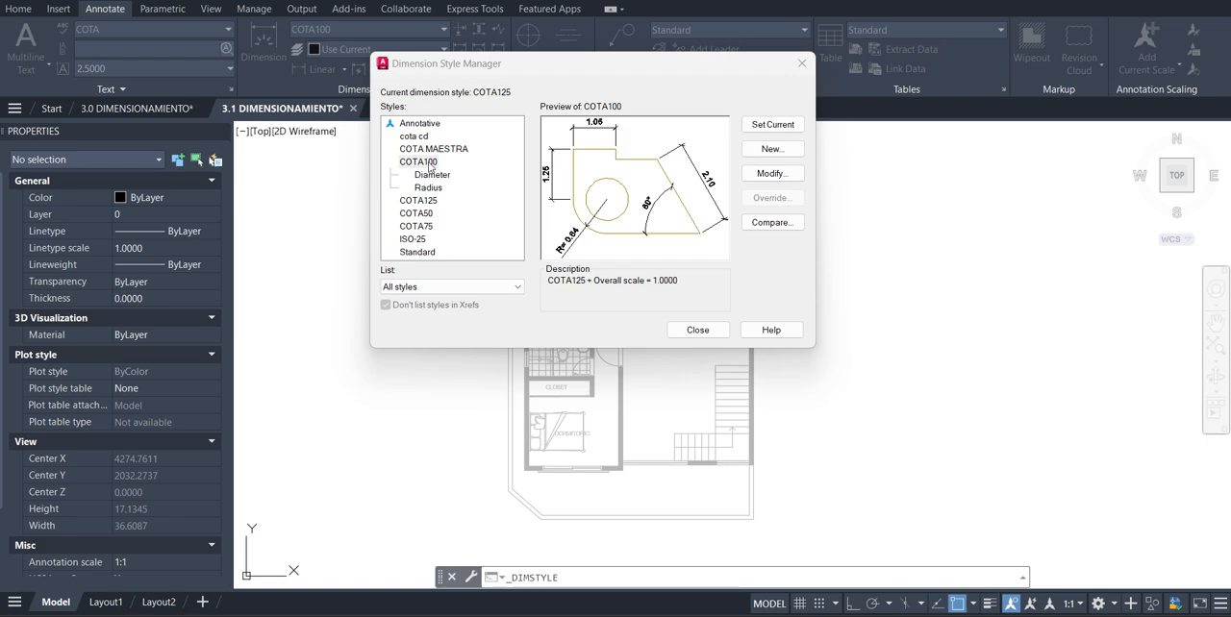
click(790, 155)
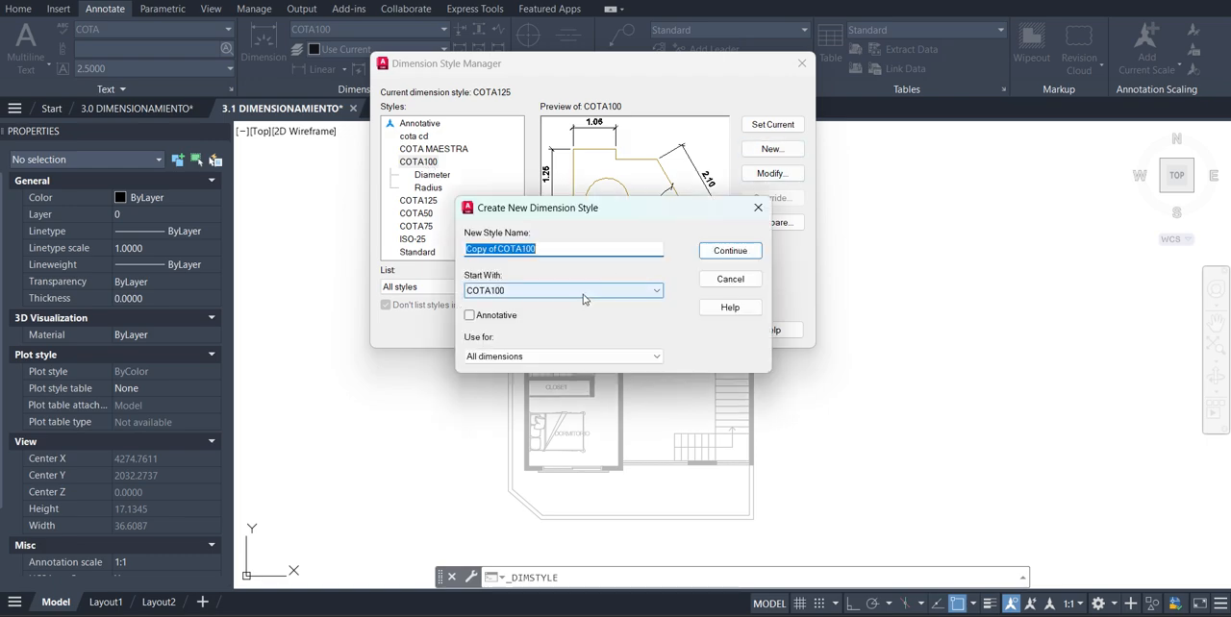
click(518, 356)
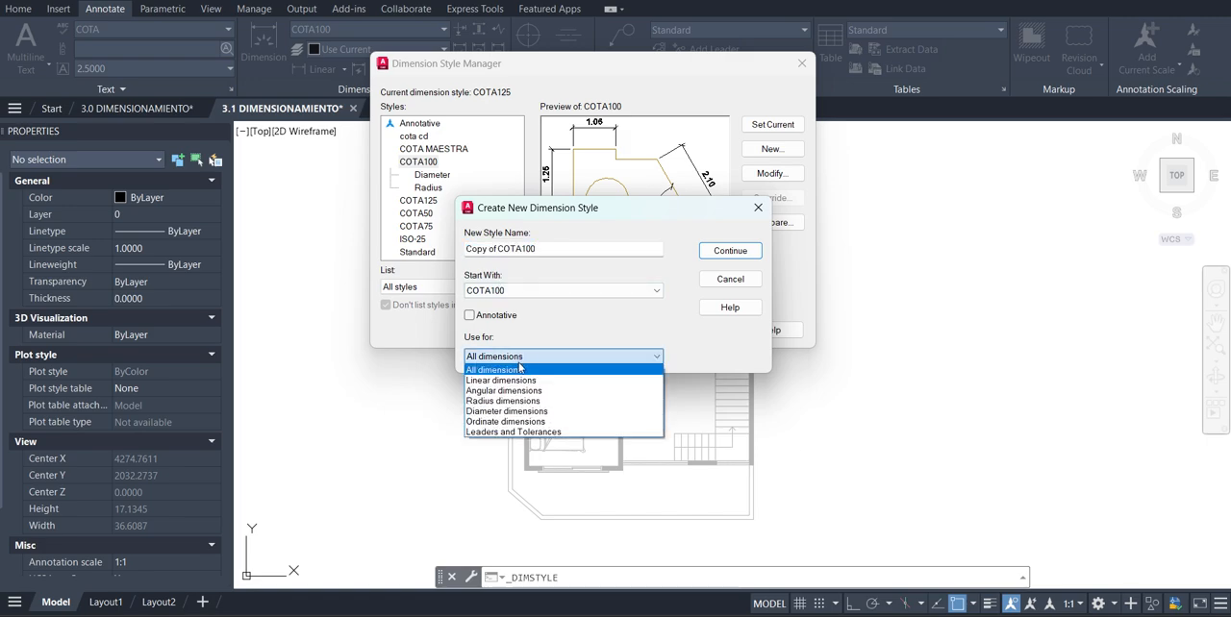
click(557, 392)
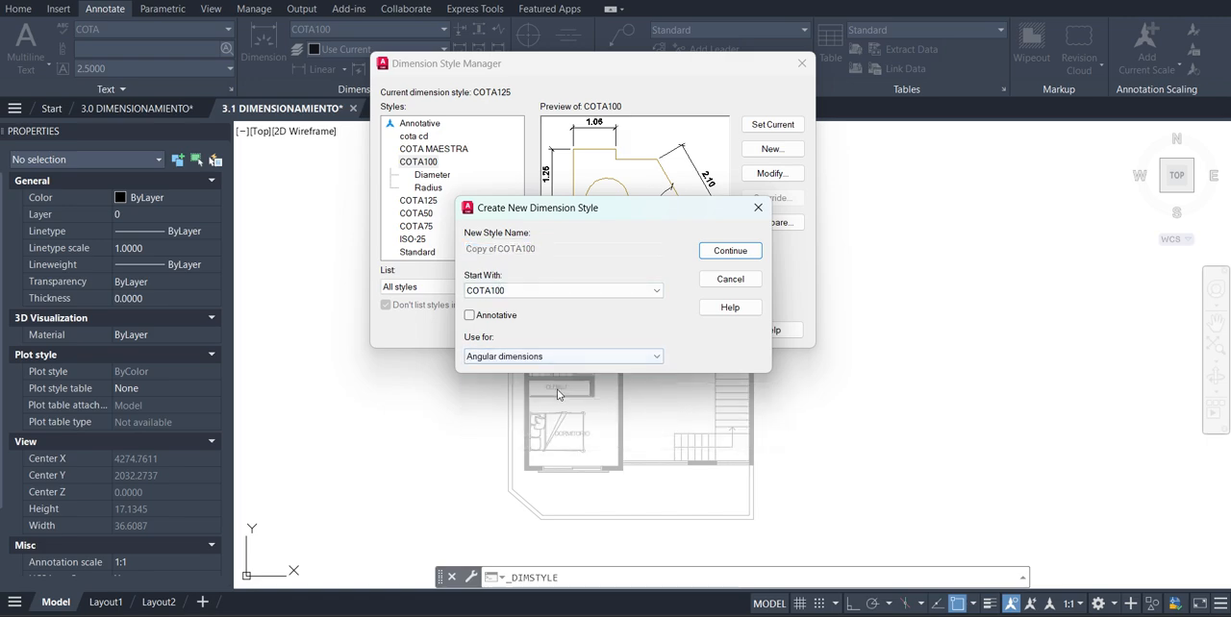
click(729, 251)
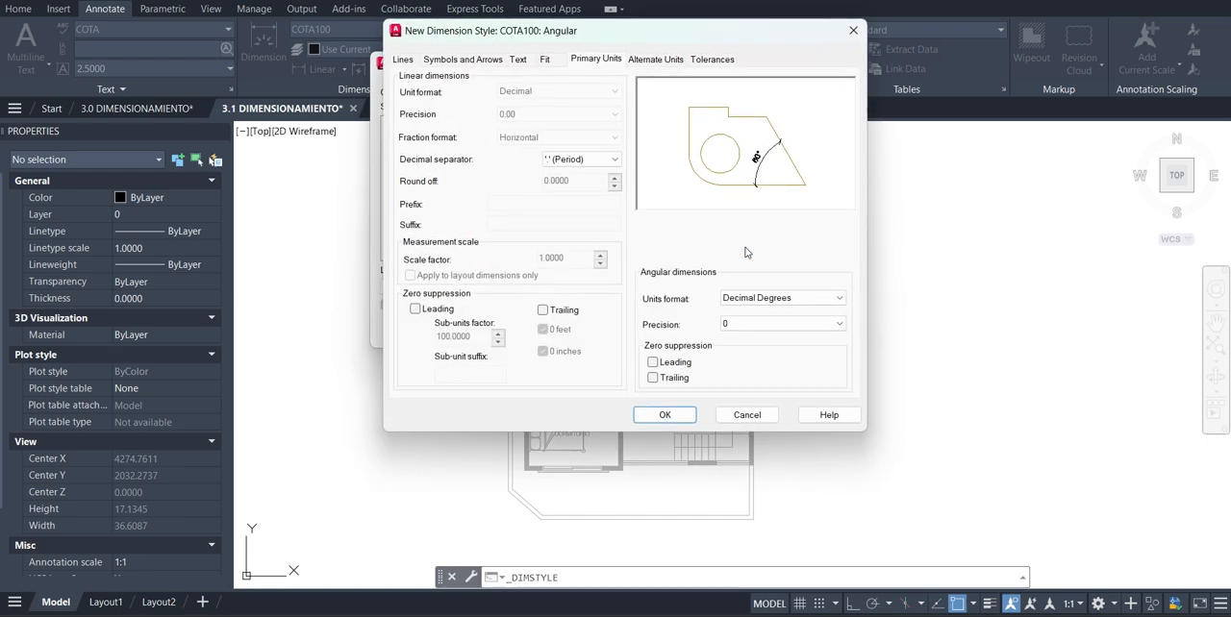
Set the dimension line linetype and lineweight of the COTA100 angular substyle to ByLayer
click(403, 59)
click(567, 115)
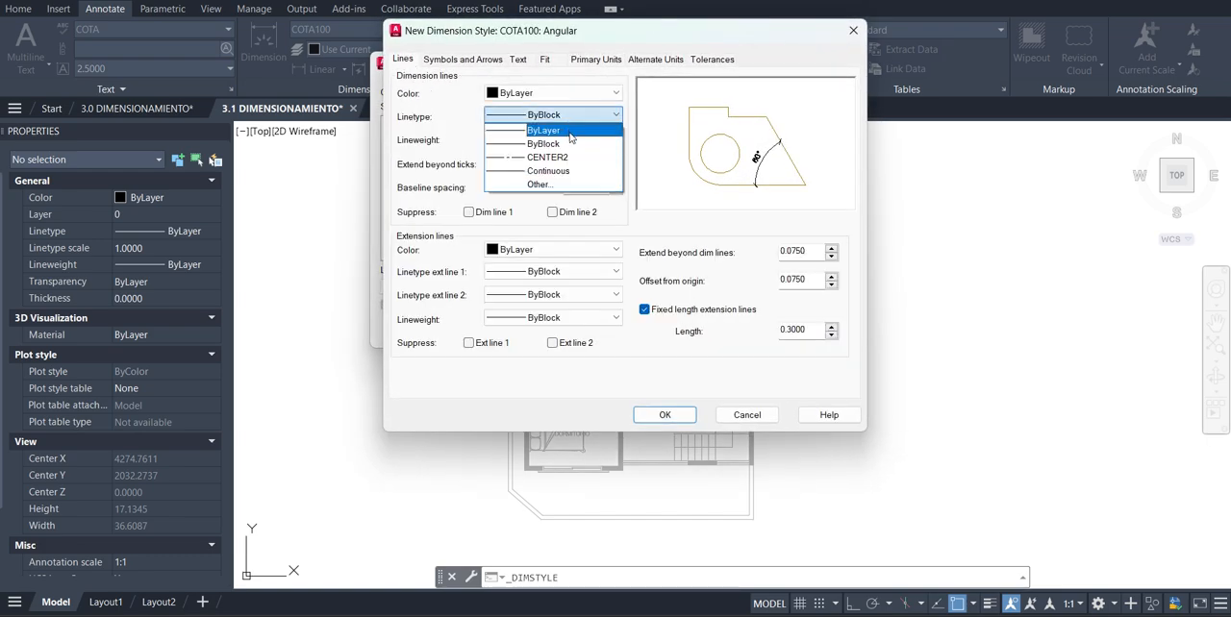
click(569, 131)
click(568, 140)
click(569, 154)
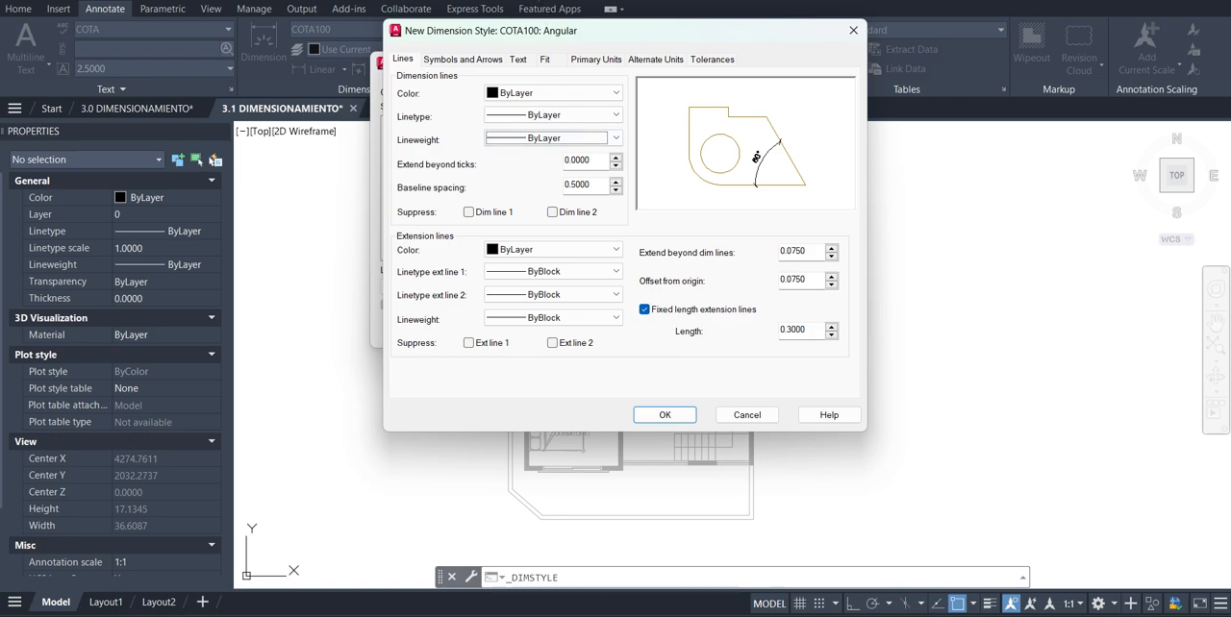
Change both arrowheads of the COTA100 angular substyle to Right angle
click(470, 60)
click(527, 108)
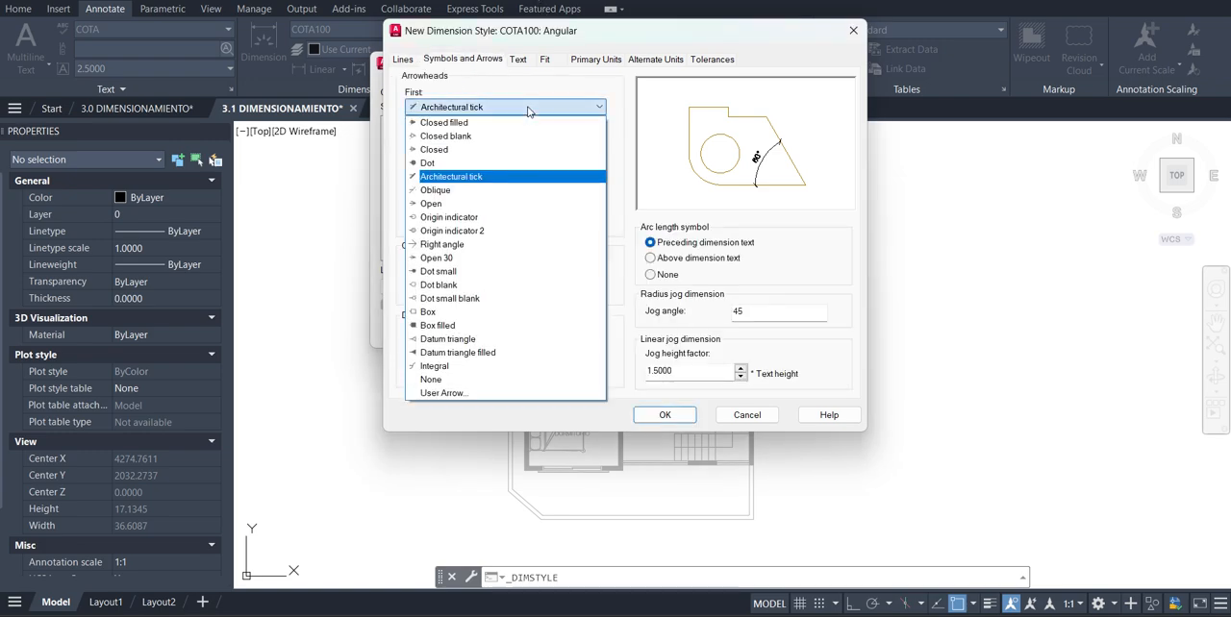
click(482, 246)
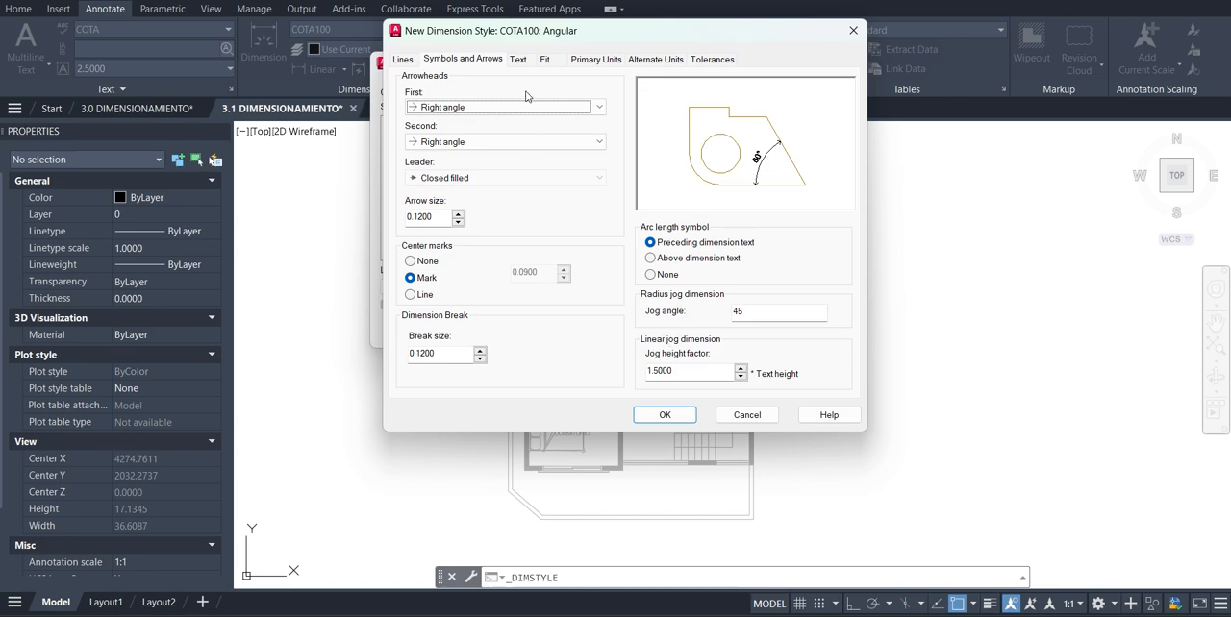
Set the angular substyle's units format to Degrees Minutes Seconds with precision 0d00'00", and accept the substyle
click(516, 61)
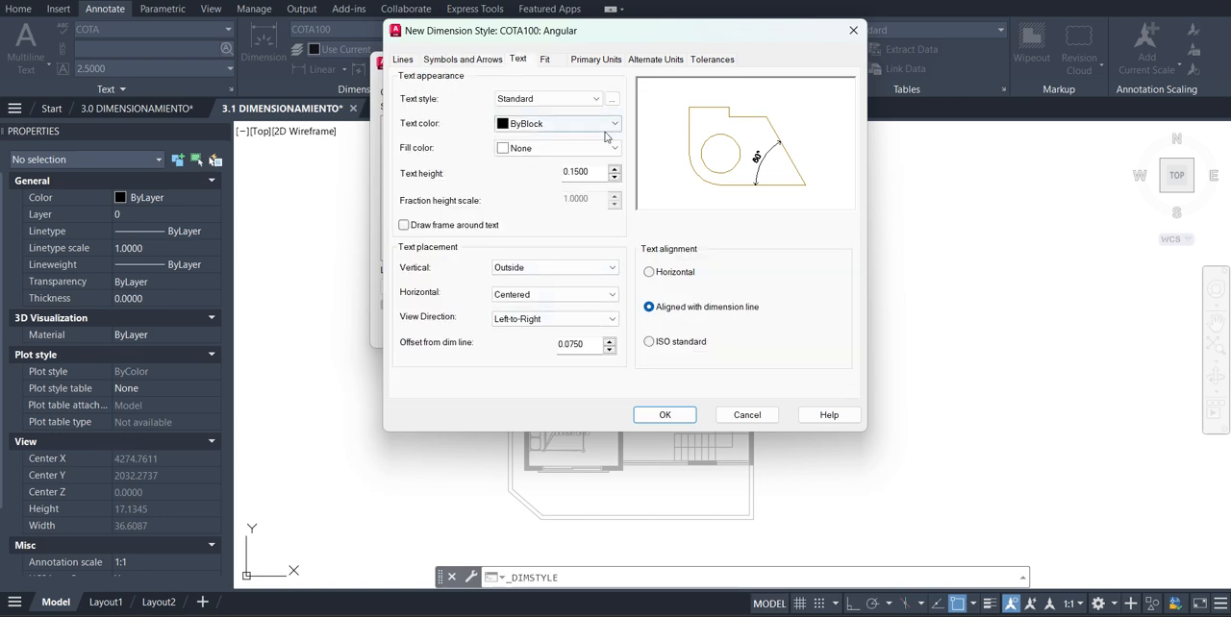
click(545, 59)
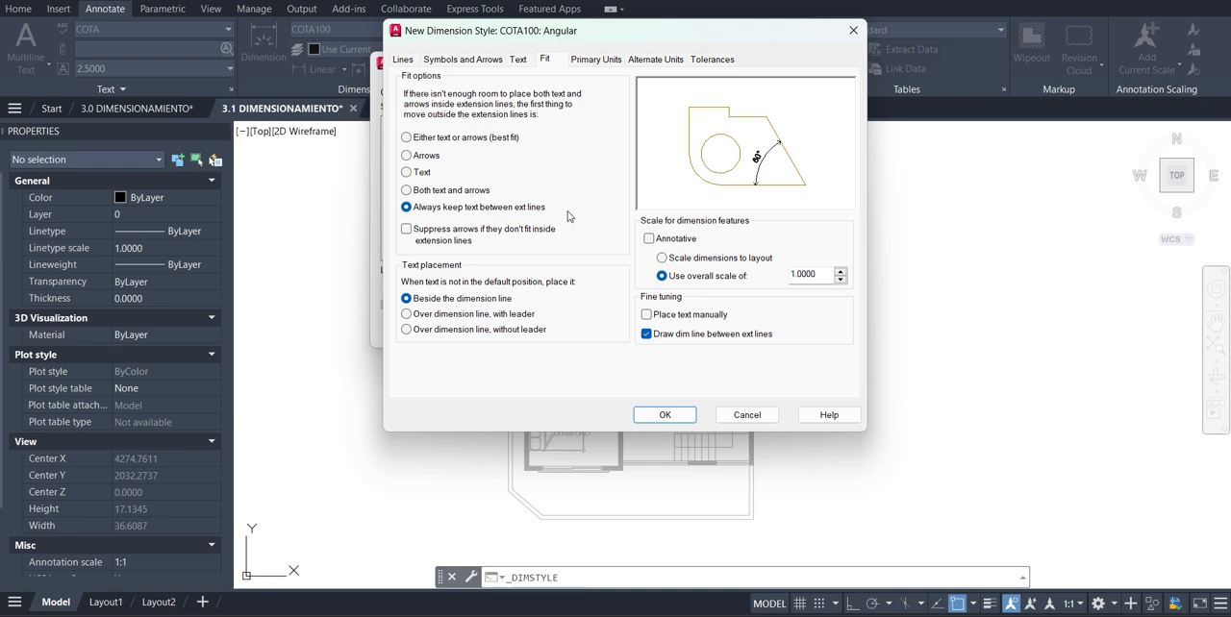
click(596, 60)
click(823, 299)
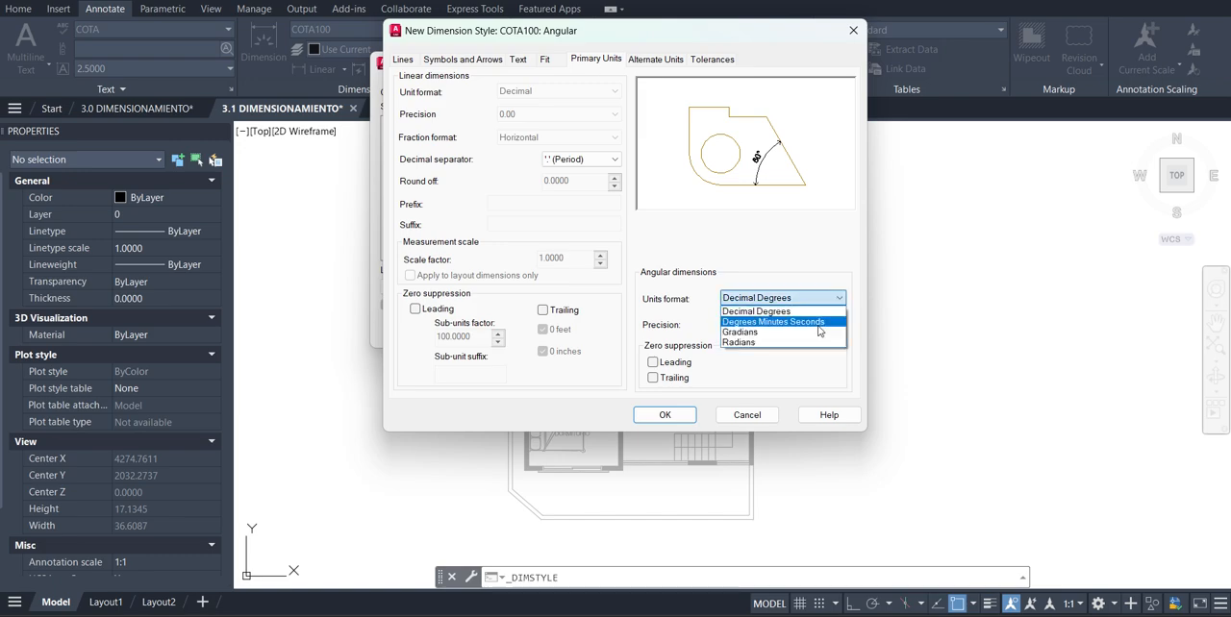
click(789, 322)
click(789, 325)
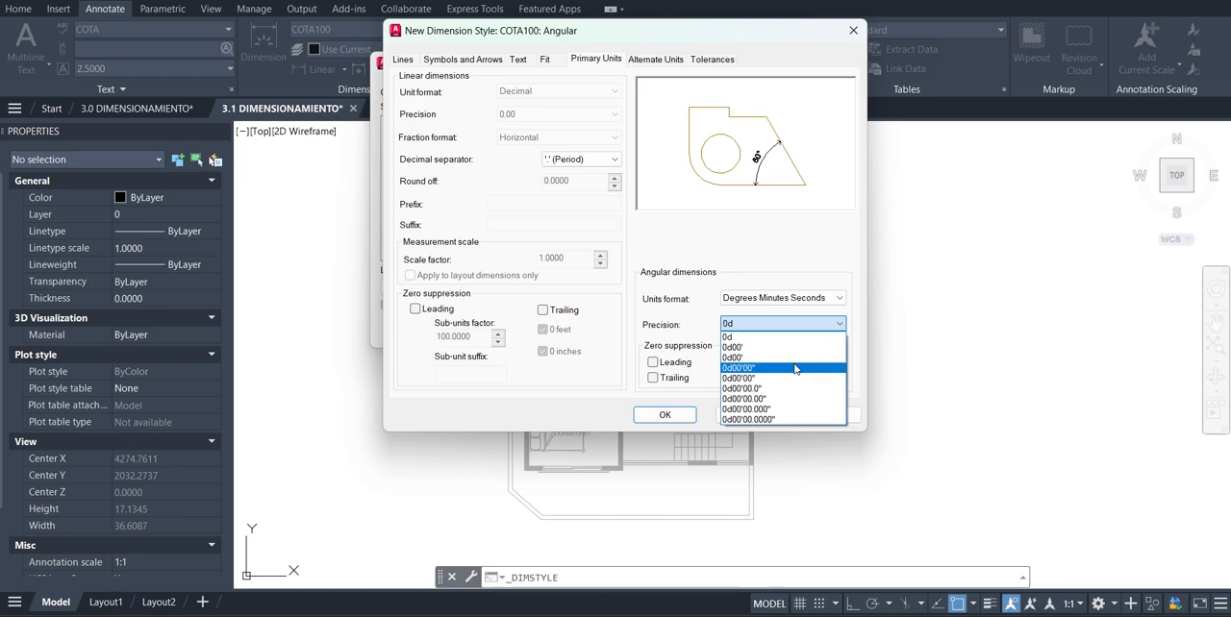
click(794, 368)
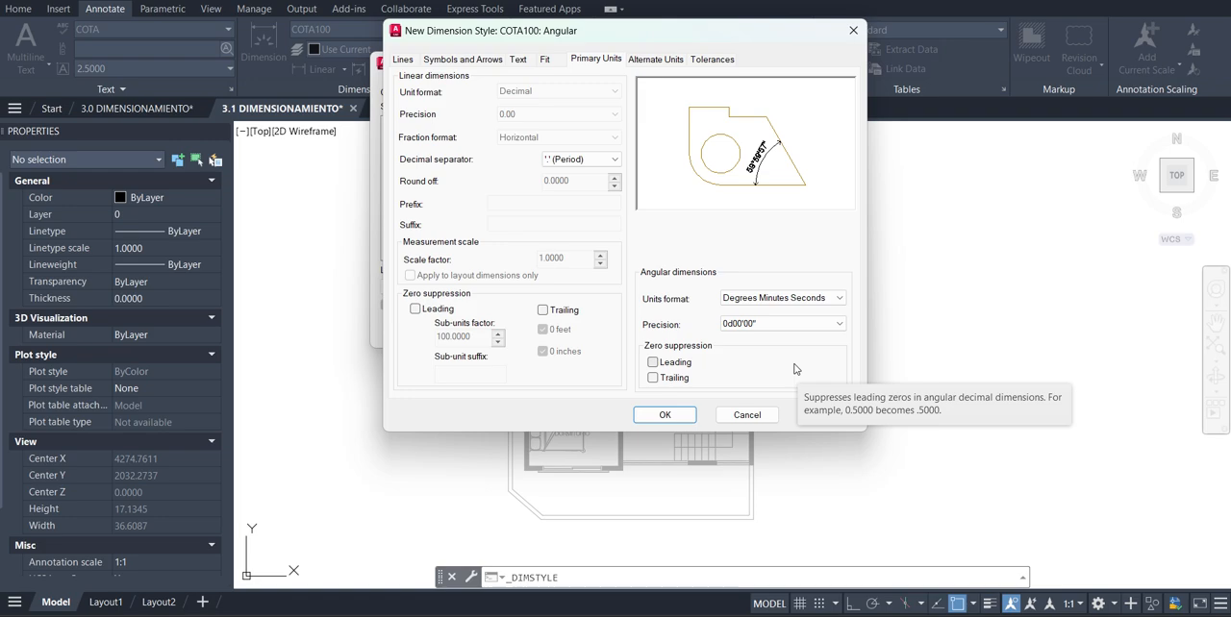
click(678, 419)
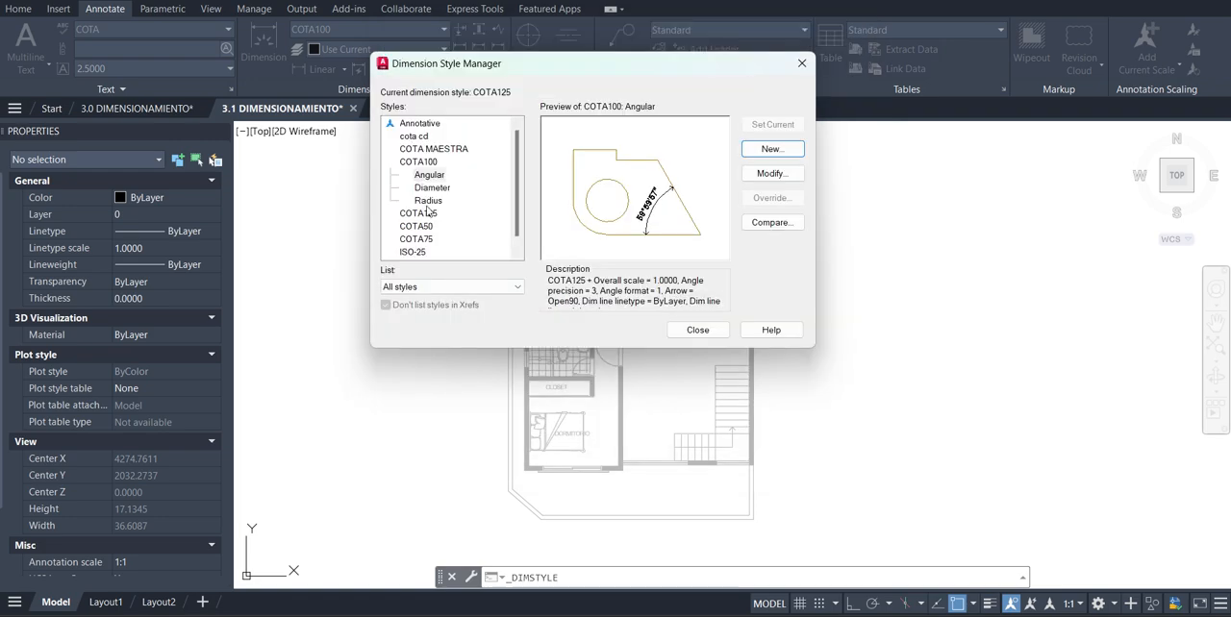
Preview the COTA100 and COTA125 dimension styles and look through the rest of the style list
click(423, 163)
click(431, 215)
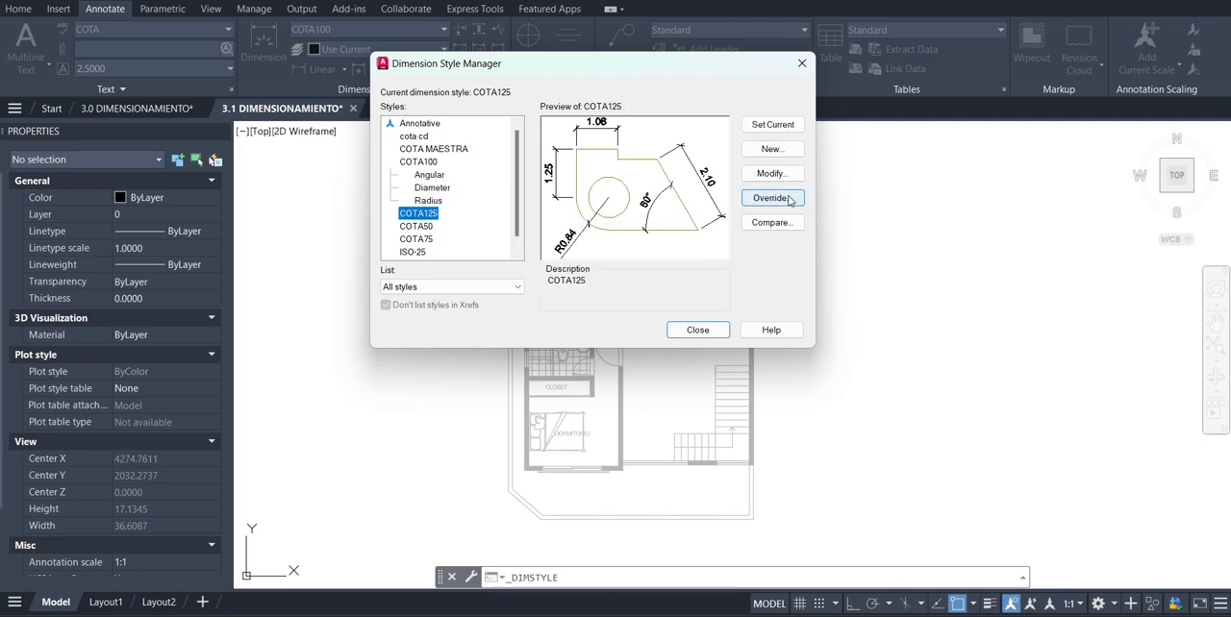
scroll(459, 231, down, 1)
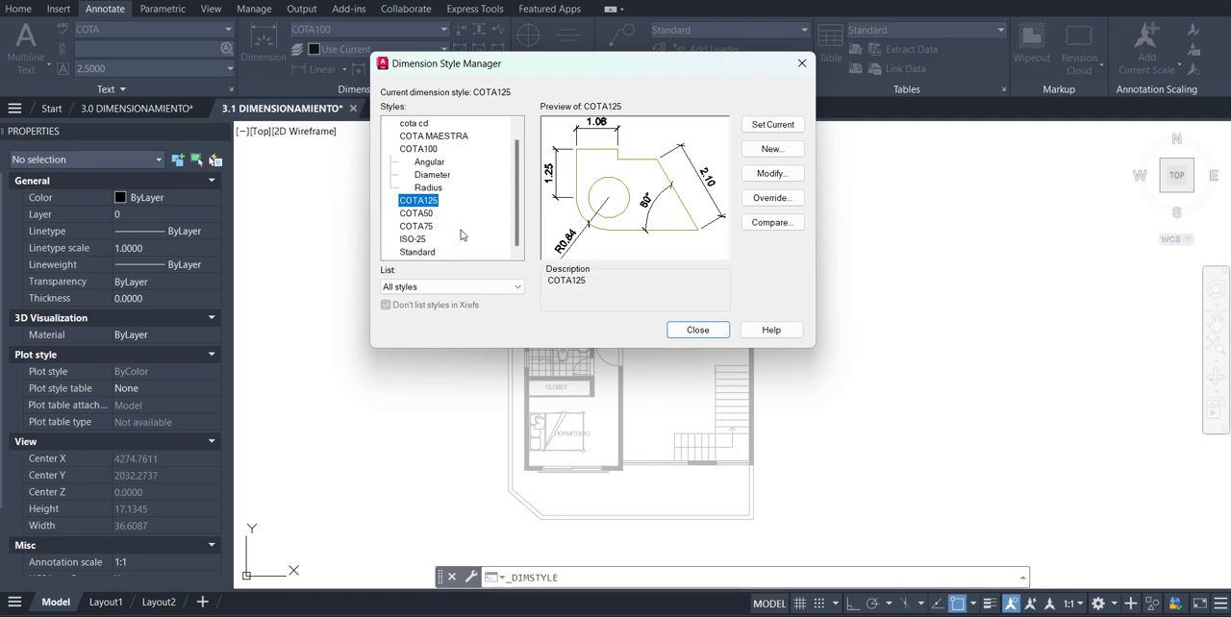
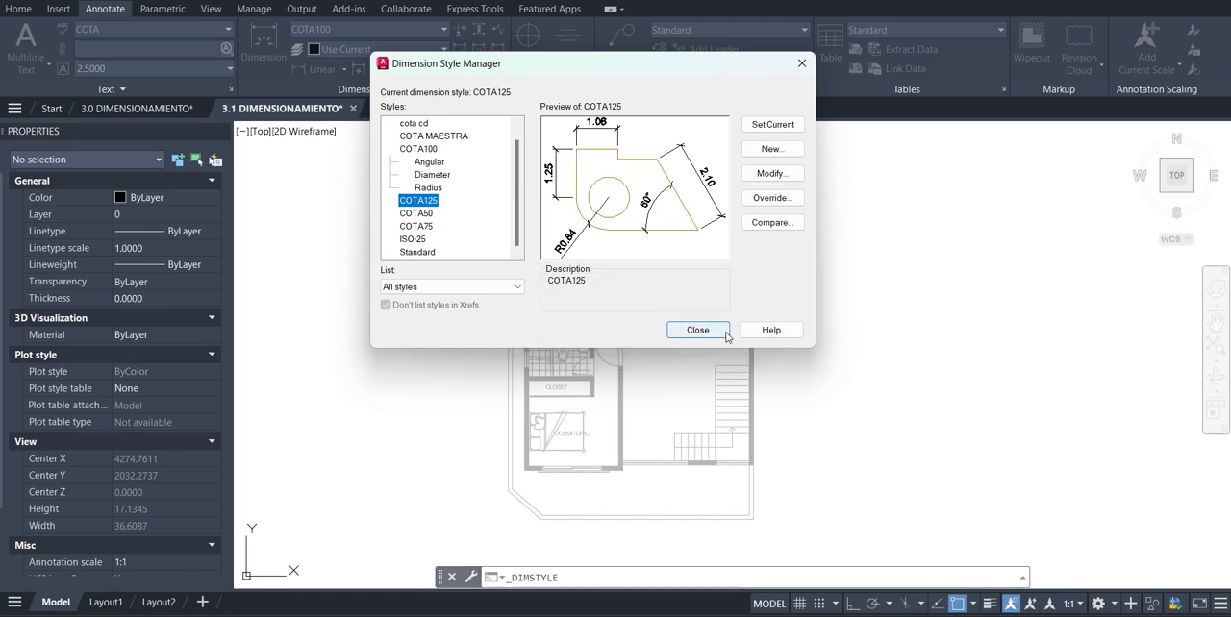
Close the Dimension Style Manager and examine the floor plan in the 3.1 DIMENSIONAMIENTO drawing
click(725, 333)
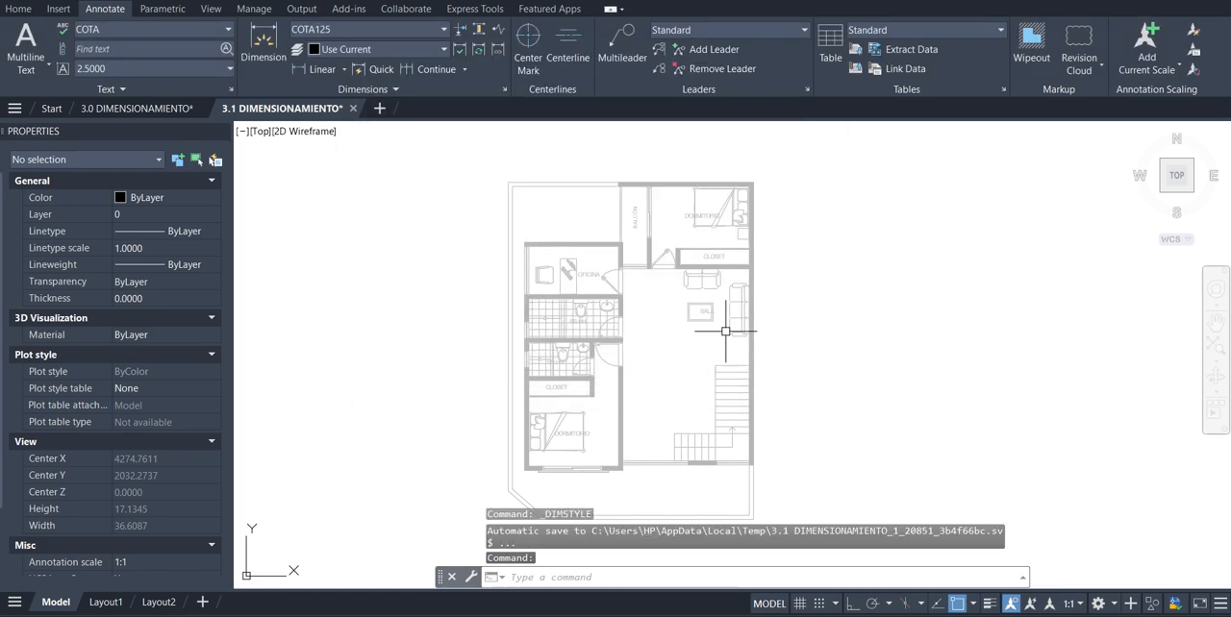
scroll(615, 192, up, 4)
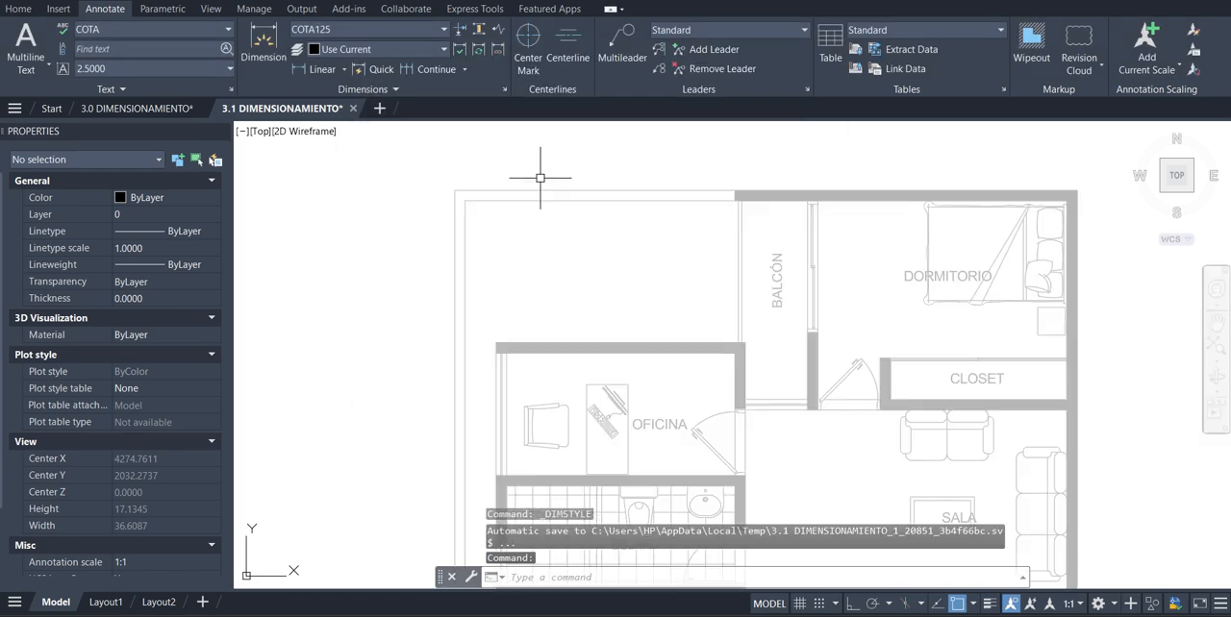
scroll(529, 178, down, 5)
scroll(547, 176, up, 3)
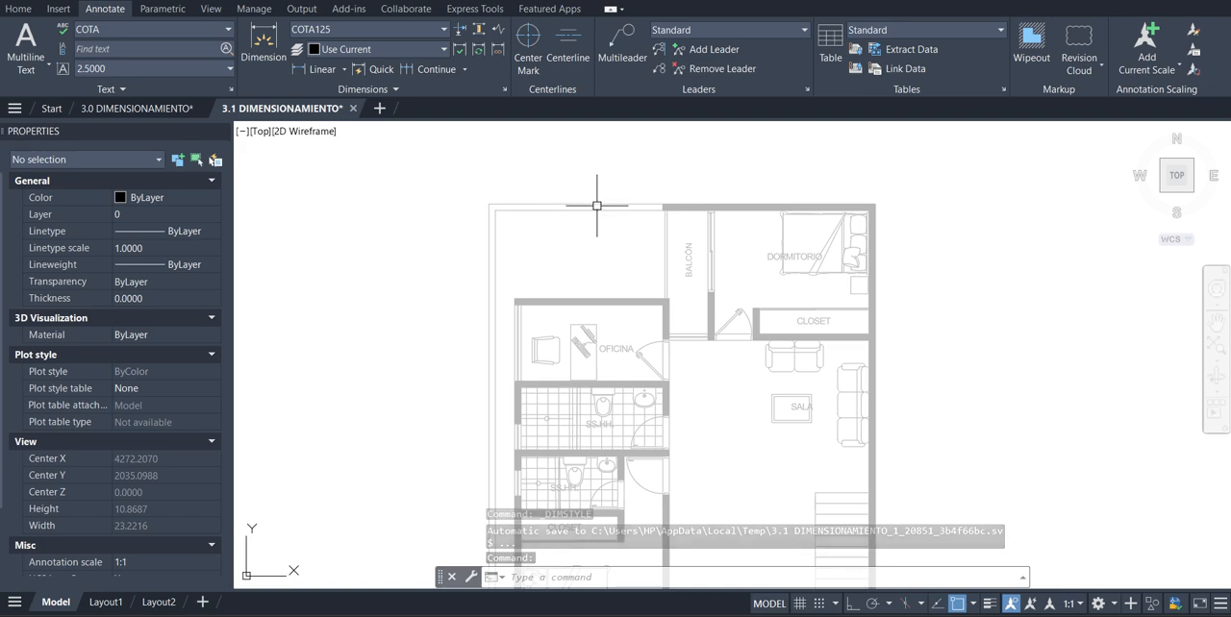
scroll(616, 217, down, 4)
scroll(626, 225, up, 4)
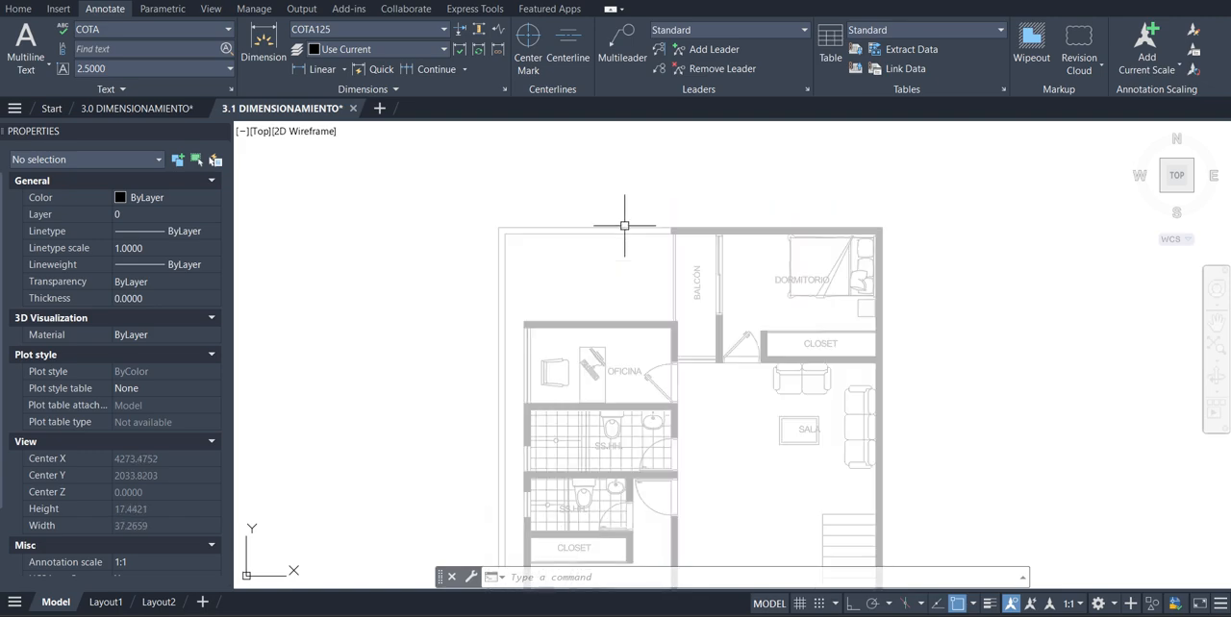
scroll(655, 229, down, 4)
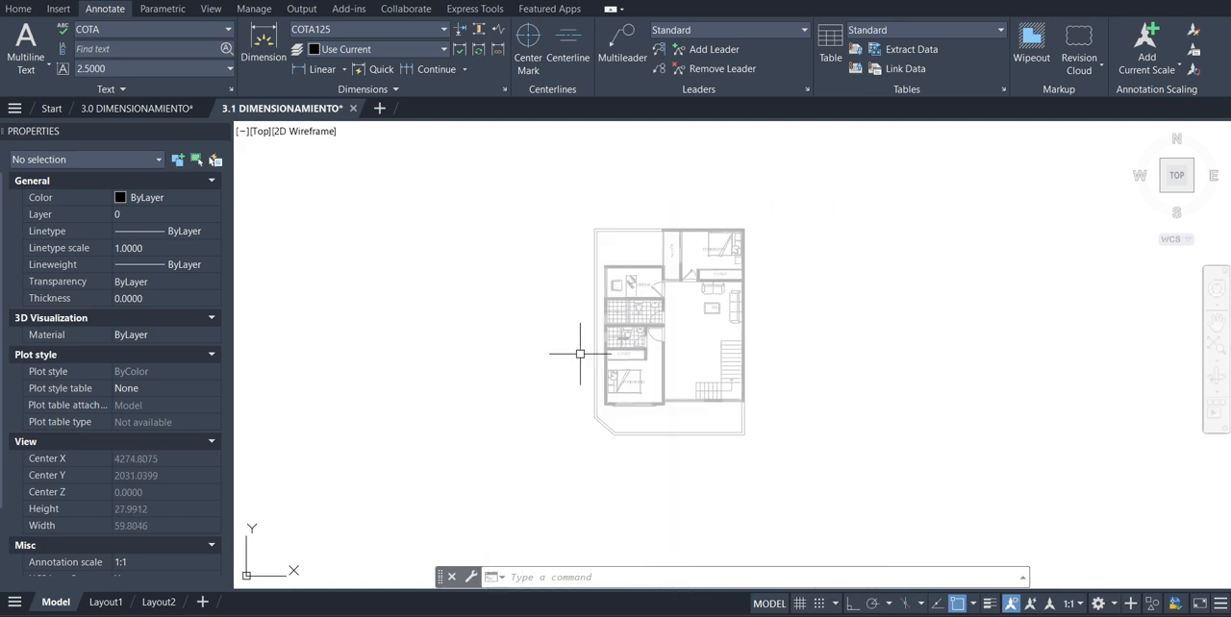
scroll(655, 228, up, 2)
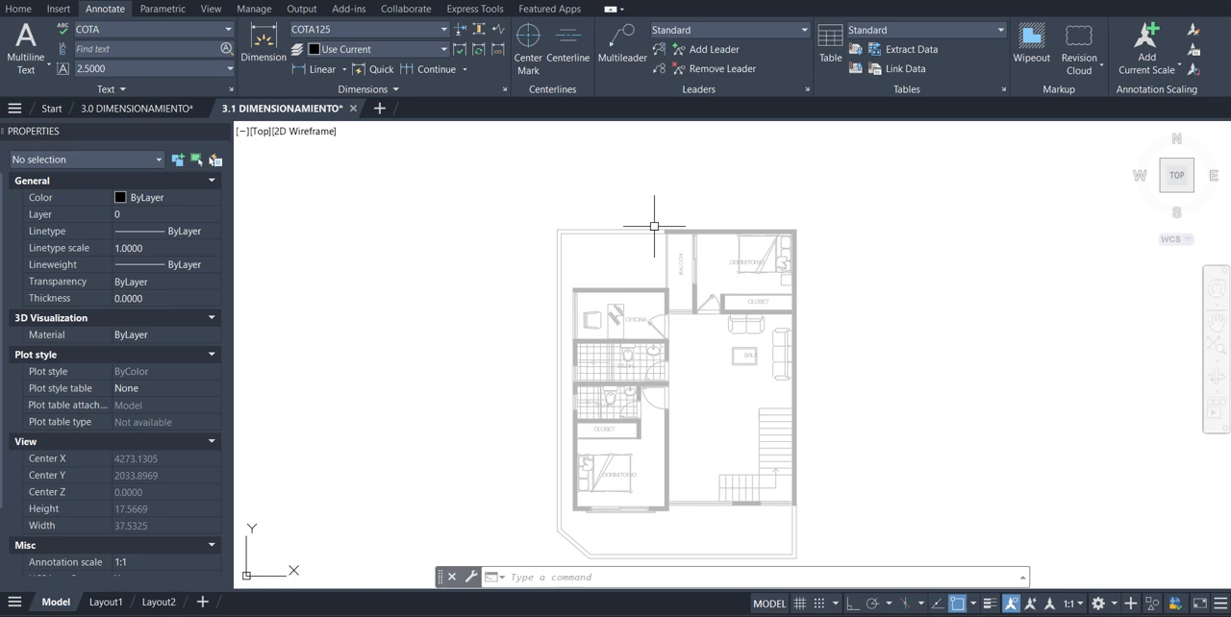
scroll(677, 288, down, 15)
scroll(677, 289, down, 5)
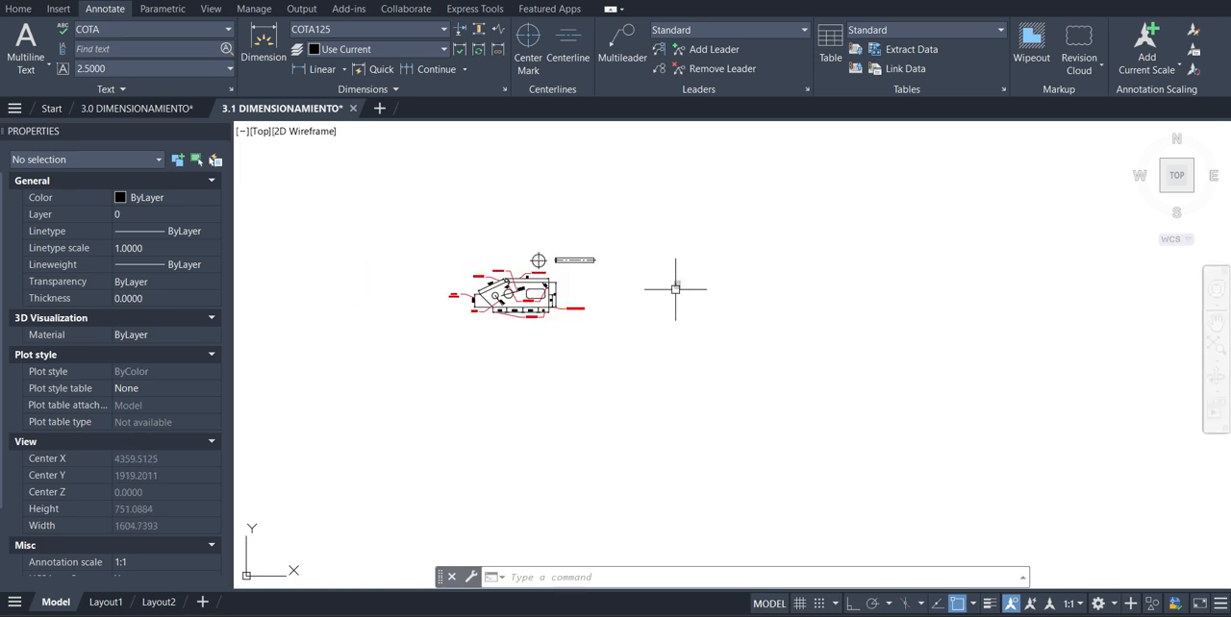
scroll(661, 284, up, 10)
scroll(750, 307, up, 8)
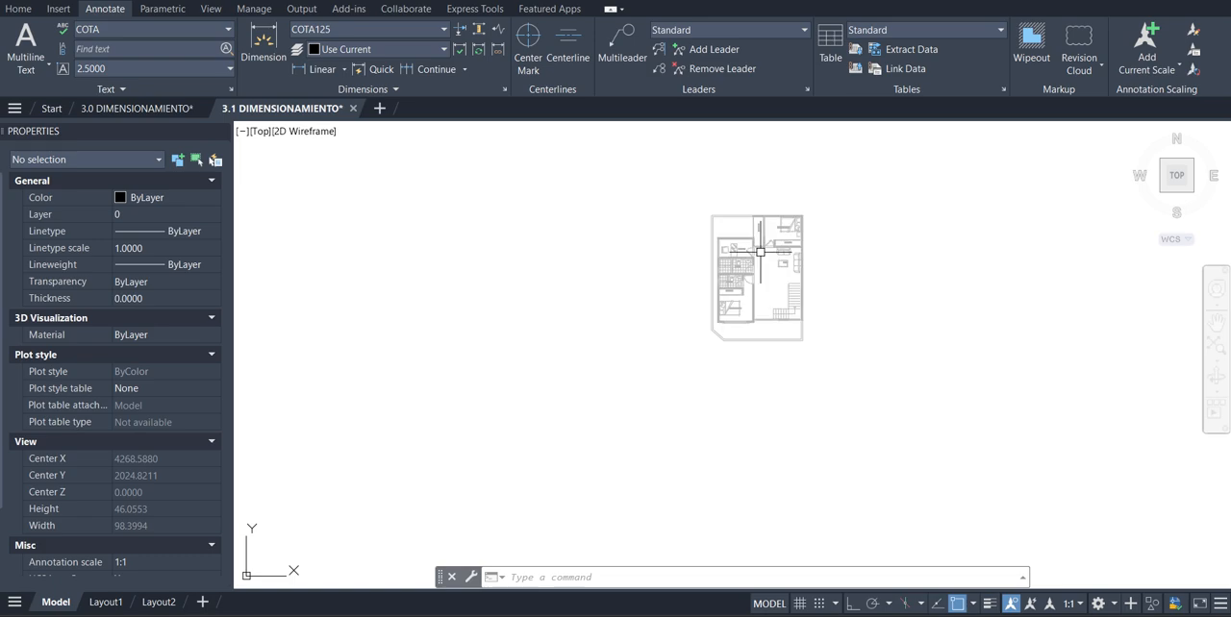
scroll(743, 215, up, 8)
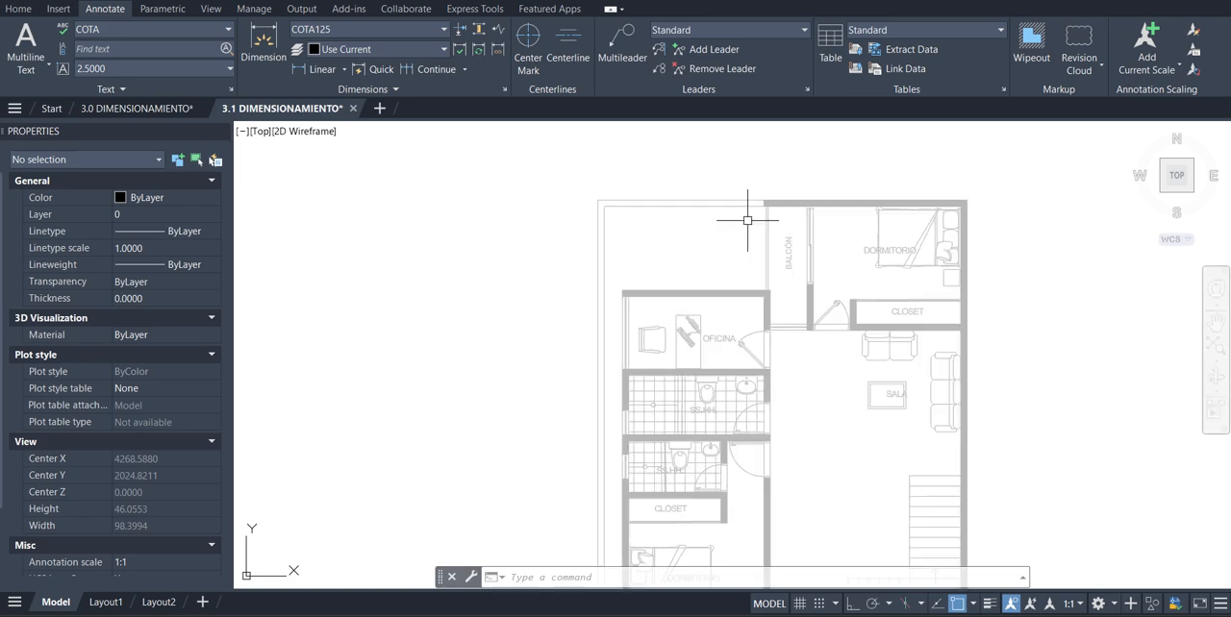
scroll(664, 238, down, 3)
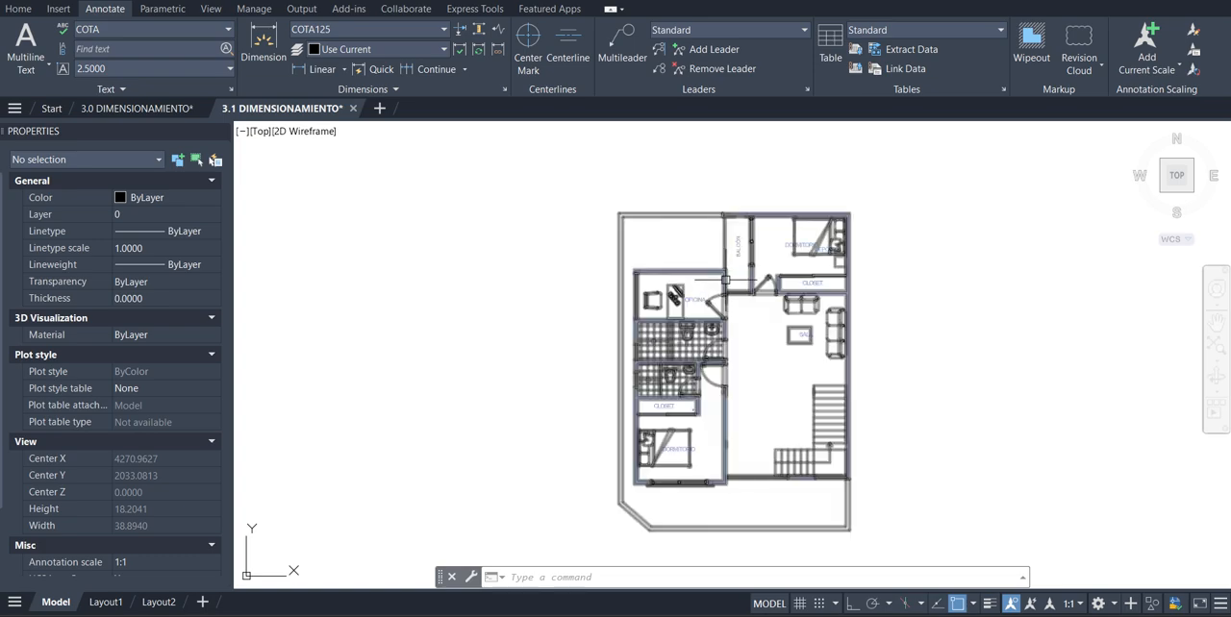
mouse_move(725, 280)
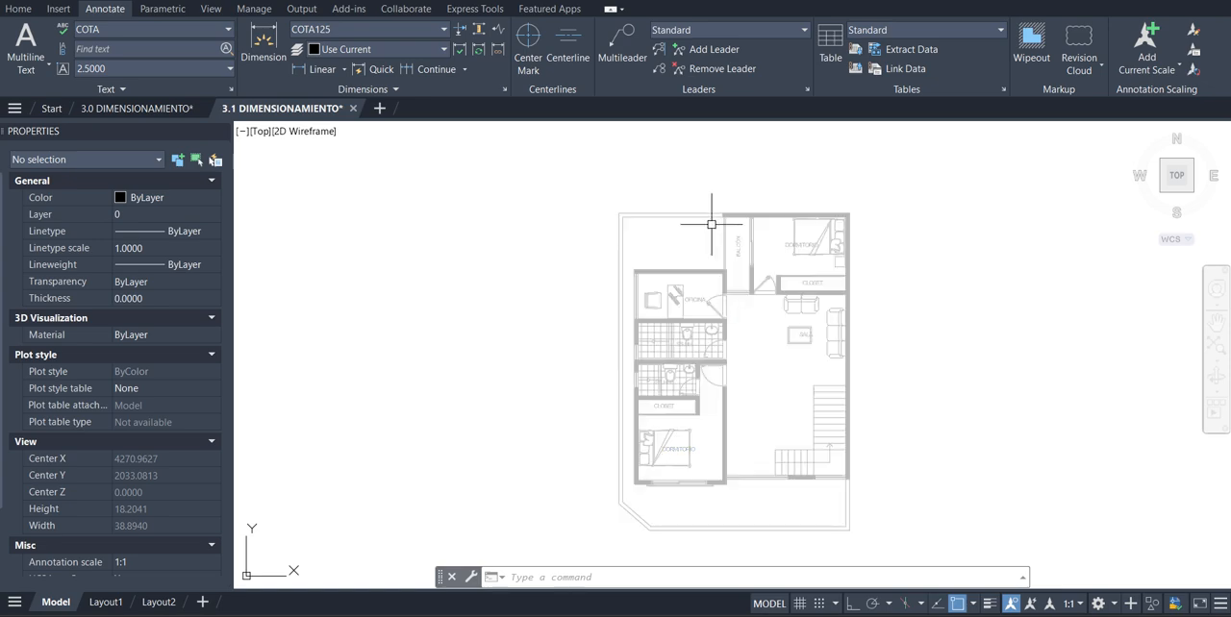
scroll(637, 283, down, 5)
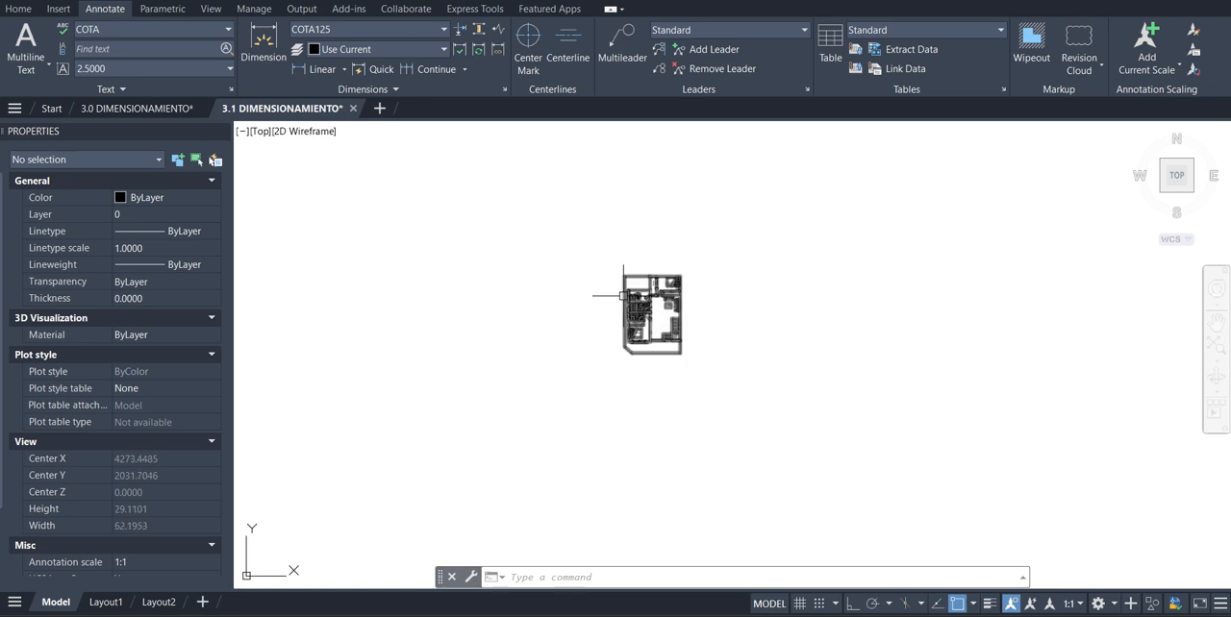
scroll(651, 299, up, 3)
scroll(530, 271, down, 3)
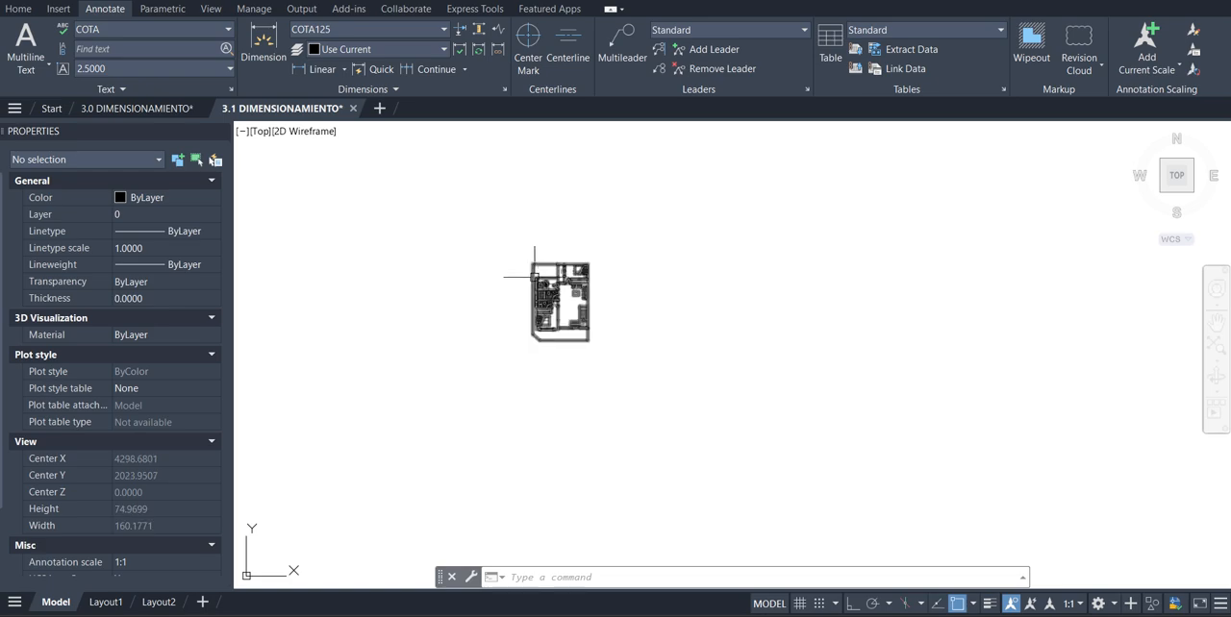
scroll(538, 274, up, 3)
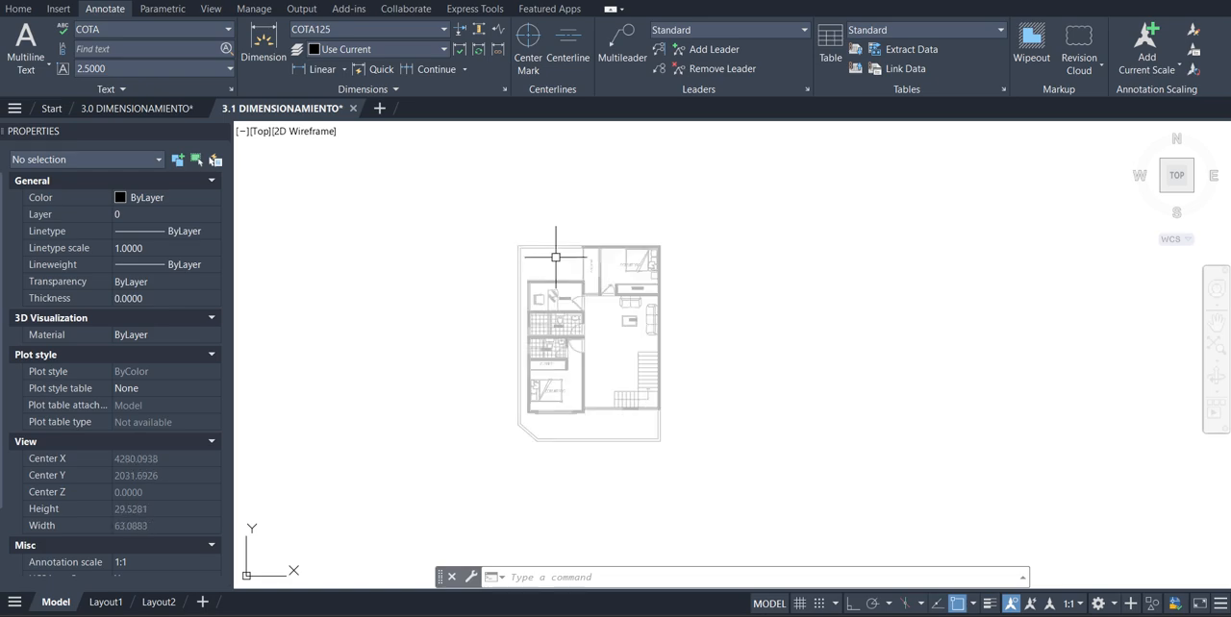
scroll(556, 256, down, 5)
scroll(560, 267, up, 3)
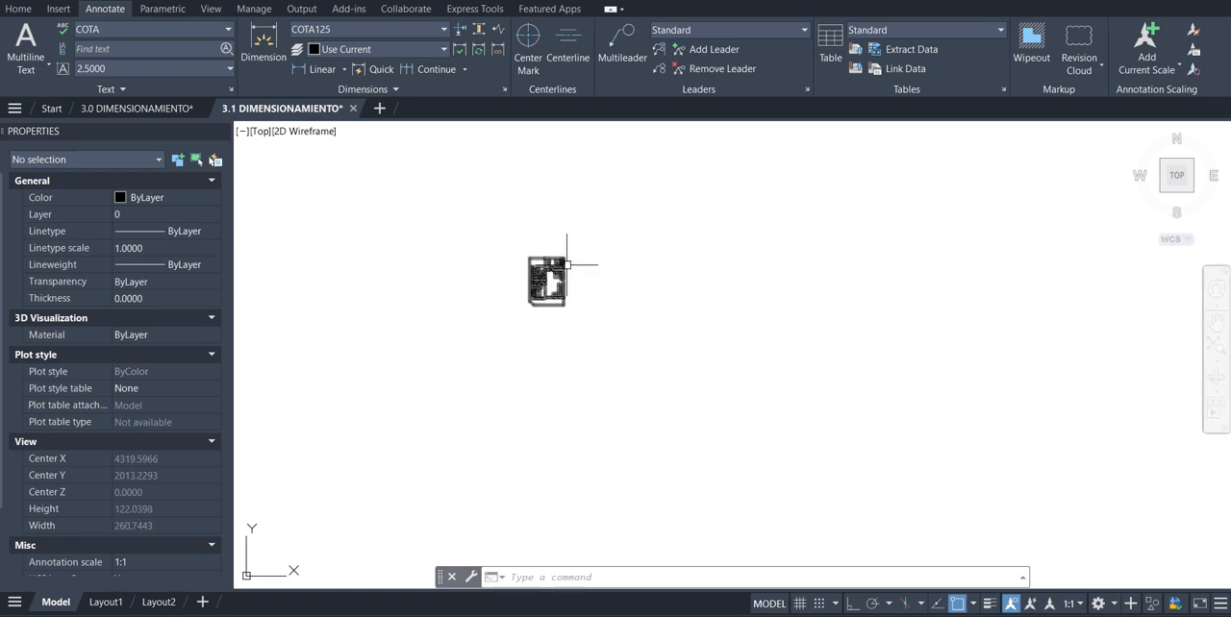
Switch to the 3.0 DIMENSIONAMIENTO drawing and locate the framed floor plan that has radius, diameter and angular dimensions
click(137, 109)
scroll(805, 294, down, 3)
scroll(863, 298, up, 3)
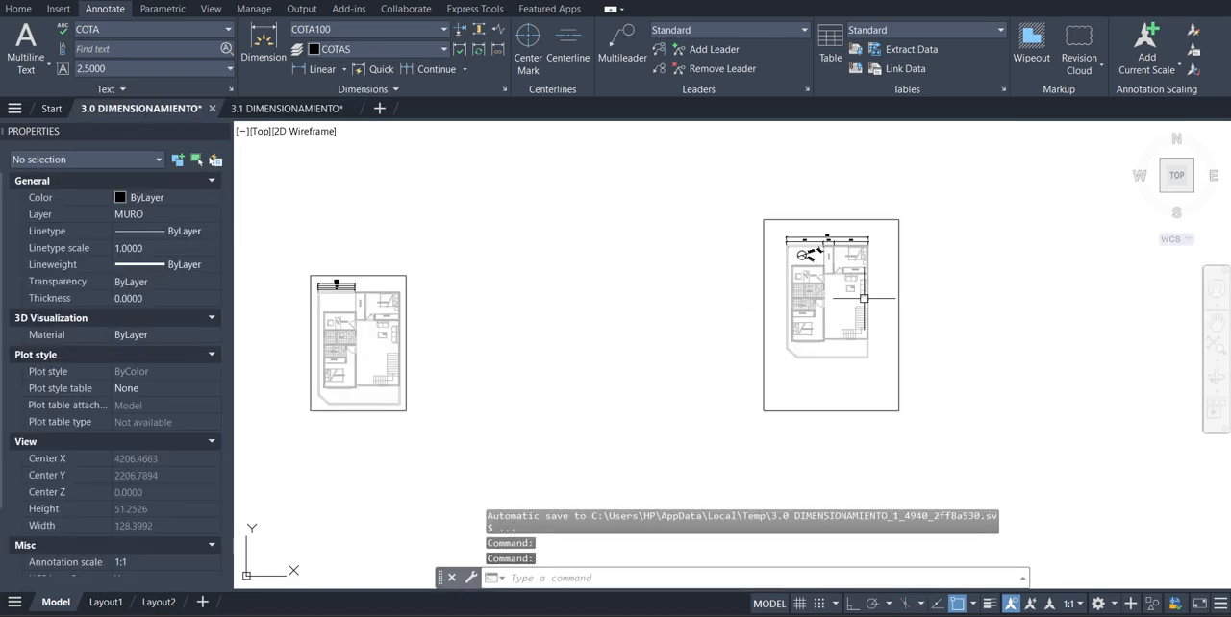
scroll(600, 322, down, 8)
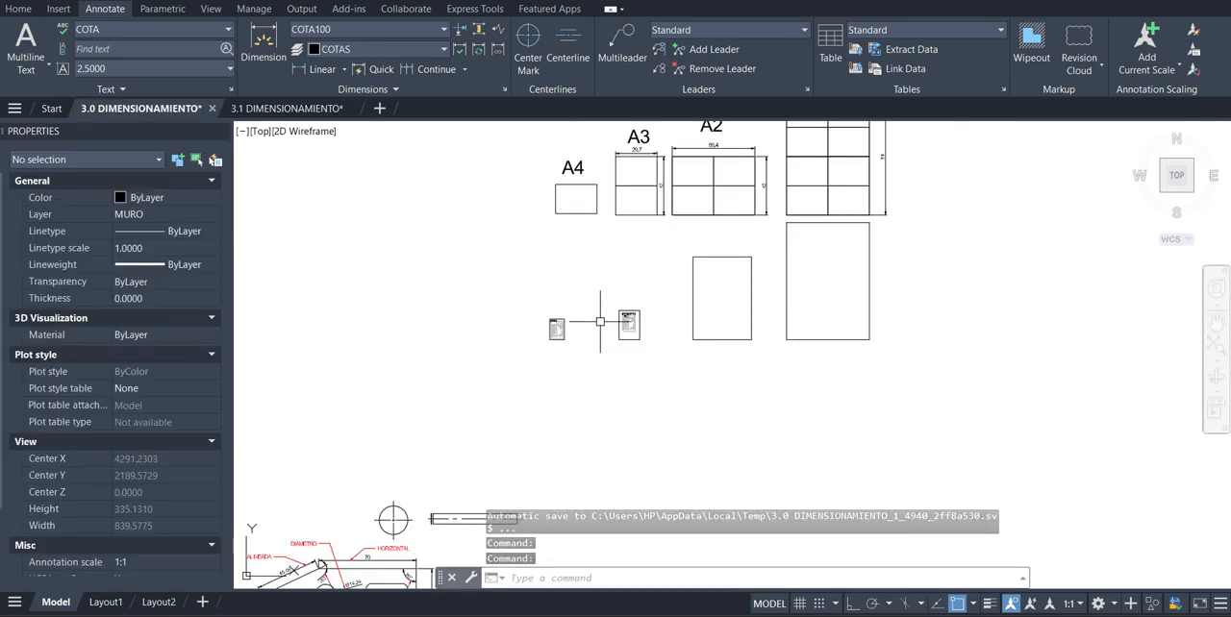
scroll(577, 326, up, 6)
scroll(635, 303, down, 5)
scroll(721, 295, up, 8)
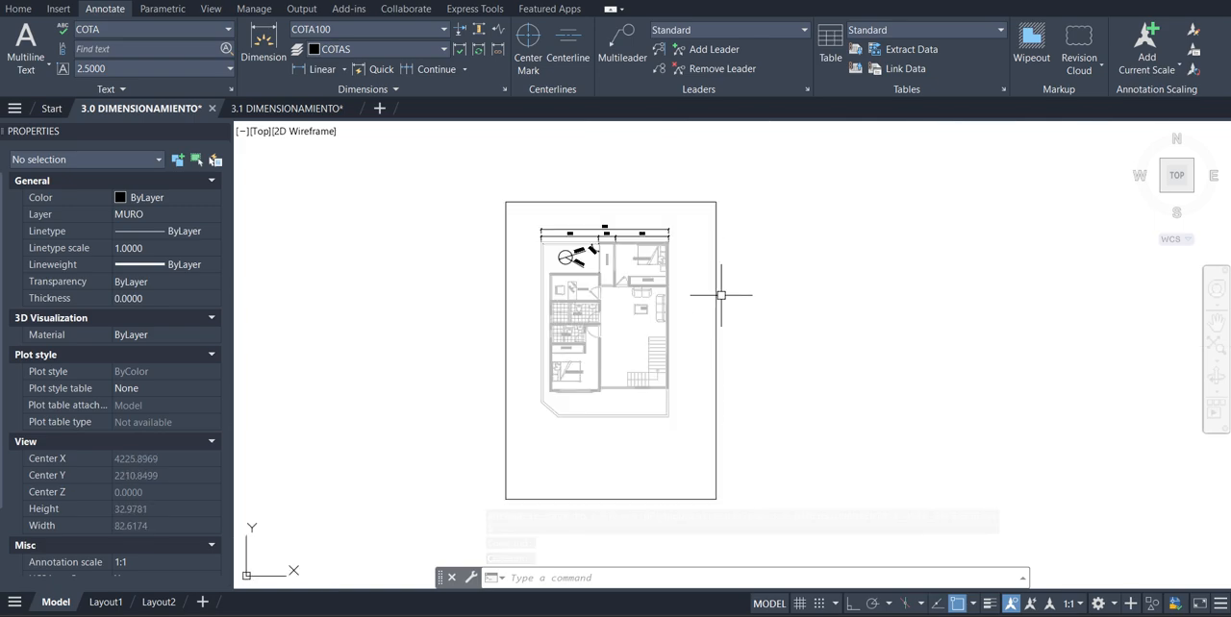
Add a horizontal dimension above the top edge of the frame around the floor plan
click(721, 296)
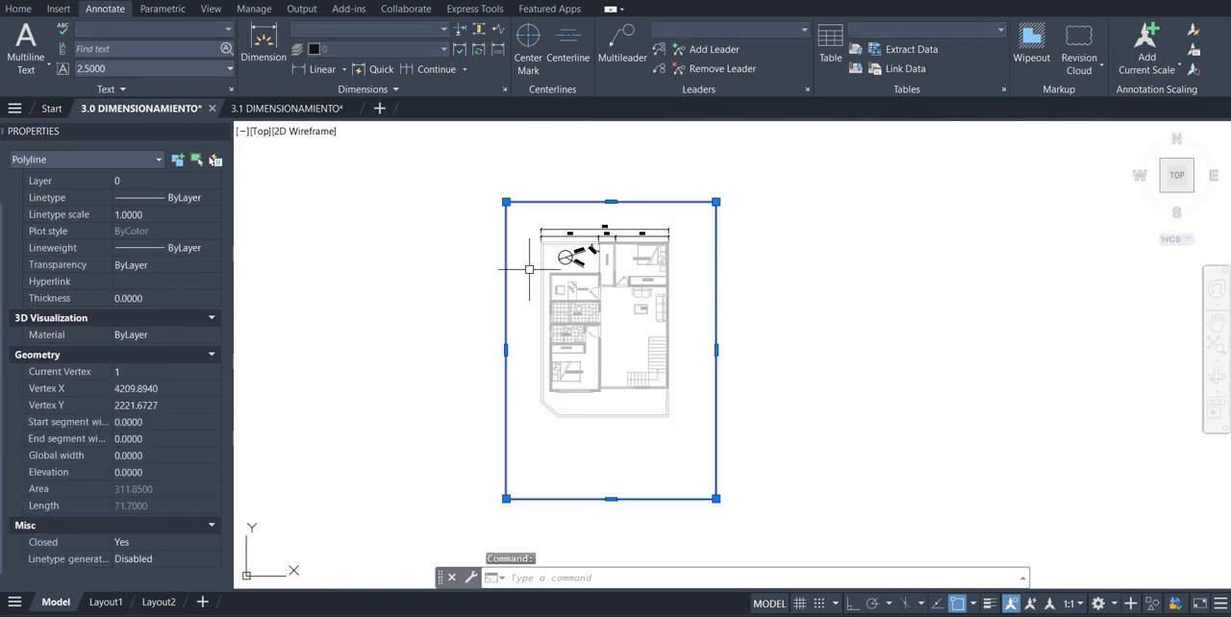
click(263, 43)
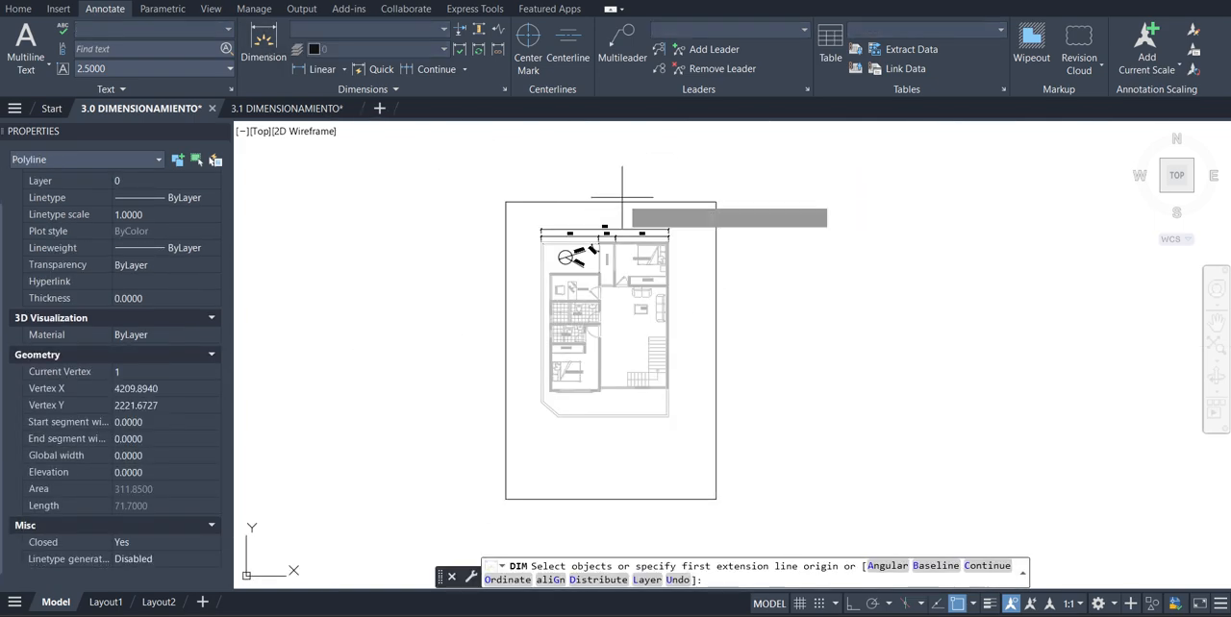
click(621, 197)
scroll(631, 195, up, 4)
click(794, 193)
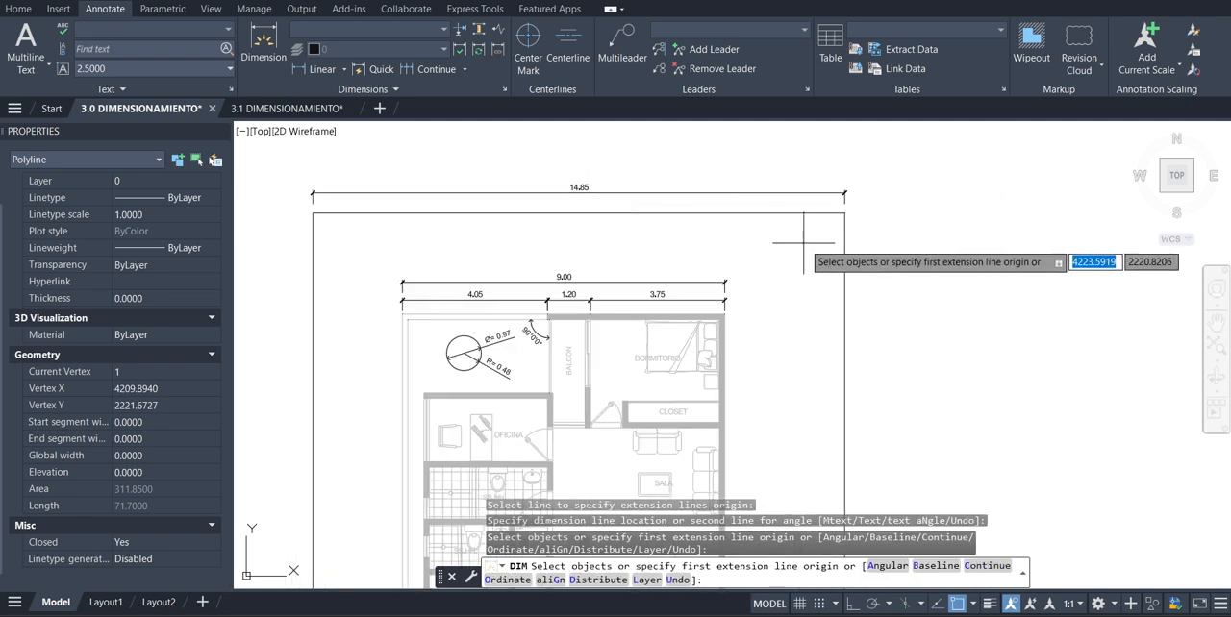
Add a vertical dimension beside the right edge of the floor plan's frame, and end the dimension command
click(845, 247)
scroll(846, 248, down, 2)
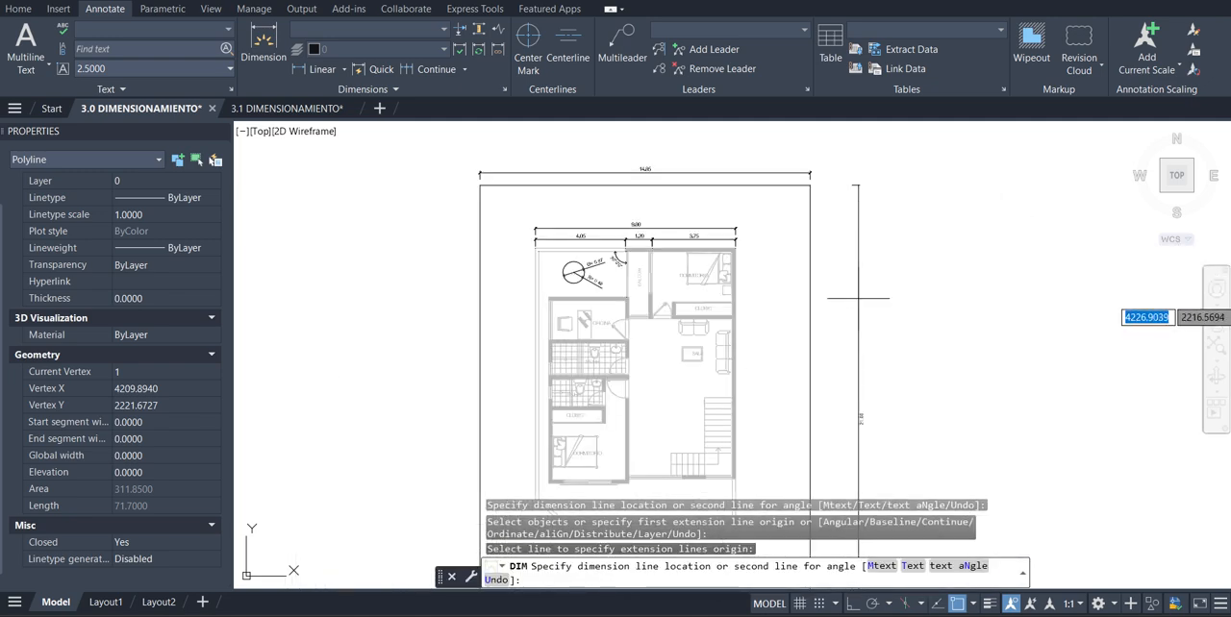
click(858, 428)
scroll(889, 438, up, 5)
scroll(836, 385, down, 6)
scroll(737, 235, up, 2)
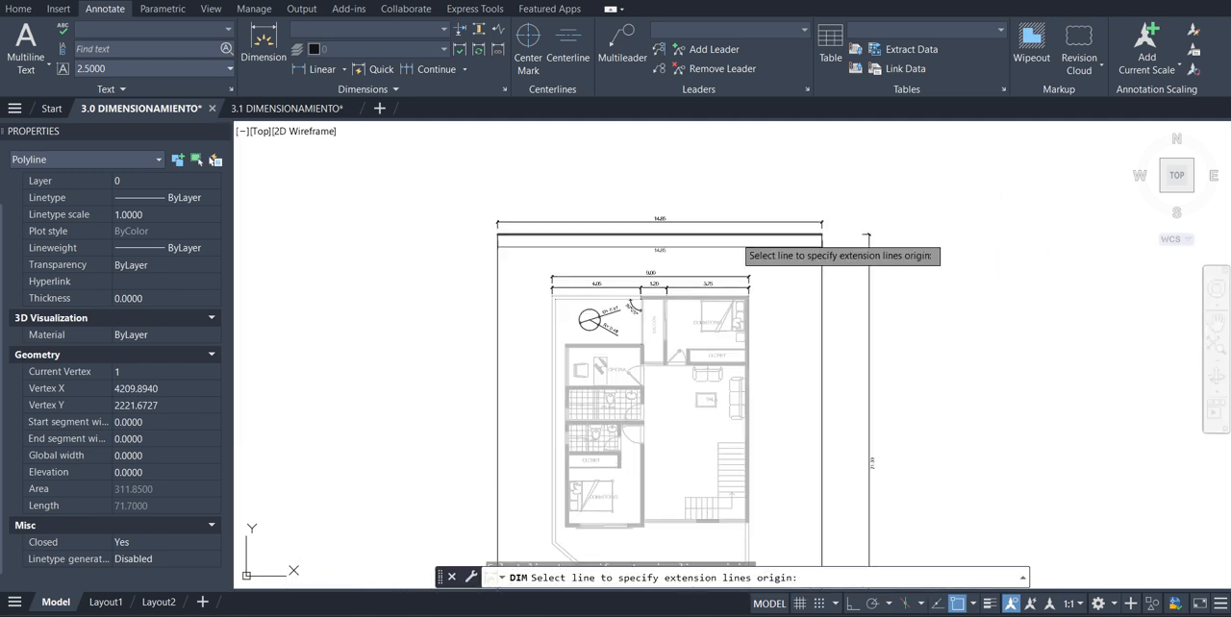
scroll(712, 233, up, 2)
scroll(660, 231, down, 2)
scroll(644, 221, up, 2)
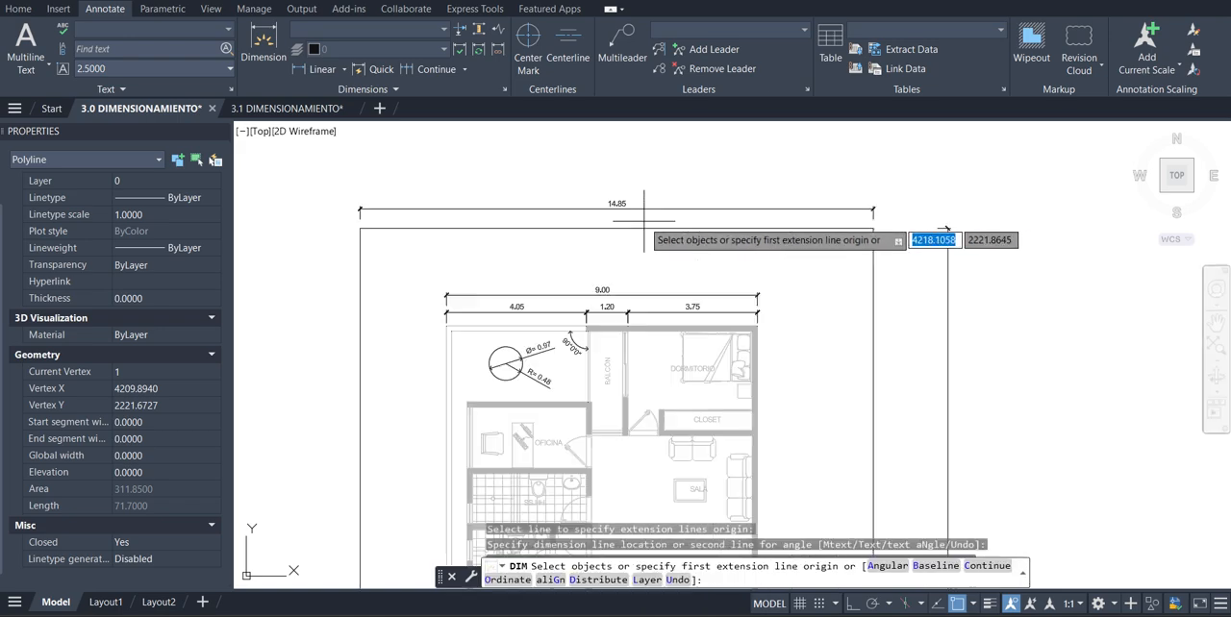
scroll(644, 220, up, 3)
scroll(777, 310, down, 8)
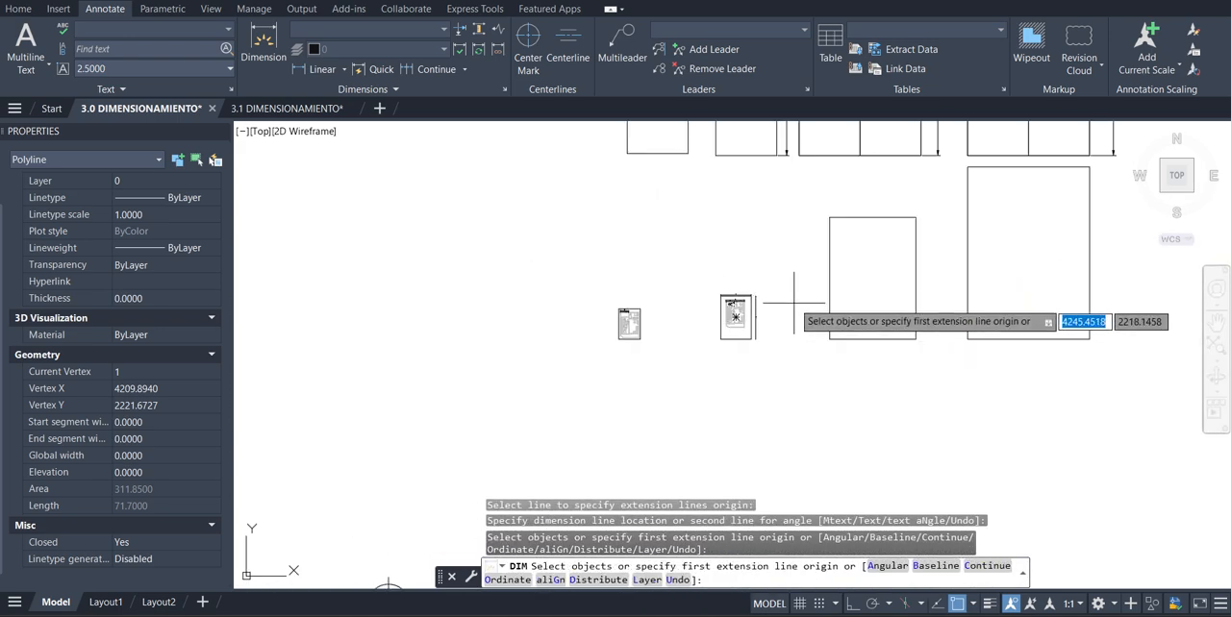
key(Escape)
Draw a rectangle over the outline of the A3 sheet, from its upper-left to its lower-right corner
scroll(797, 288, down, 4)
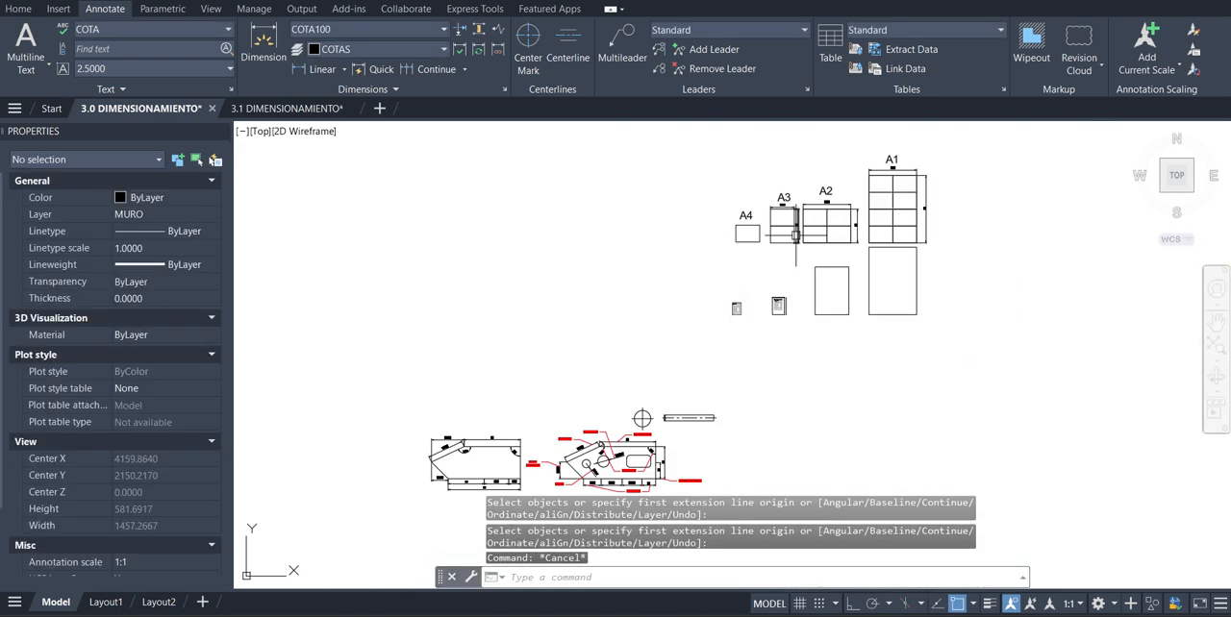
scroll(780, 233, up, 8)
scroll(741, 249, down, 6)
click(17, 10)
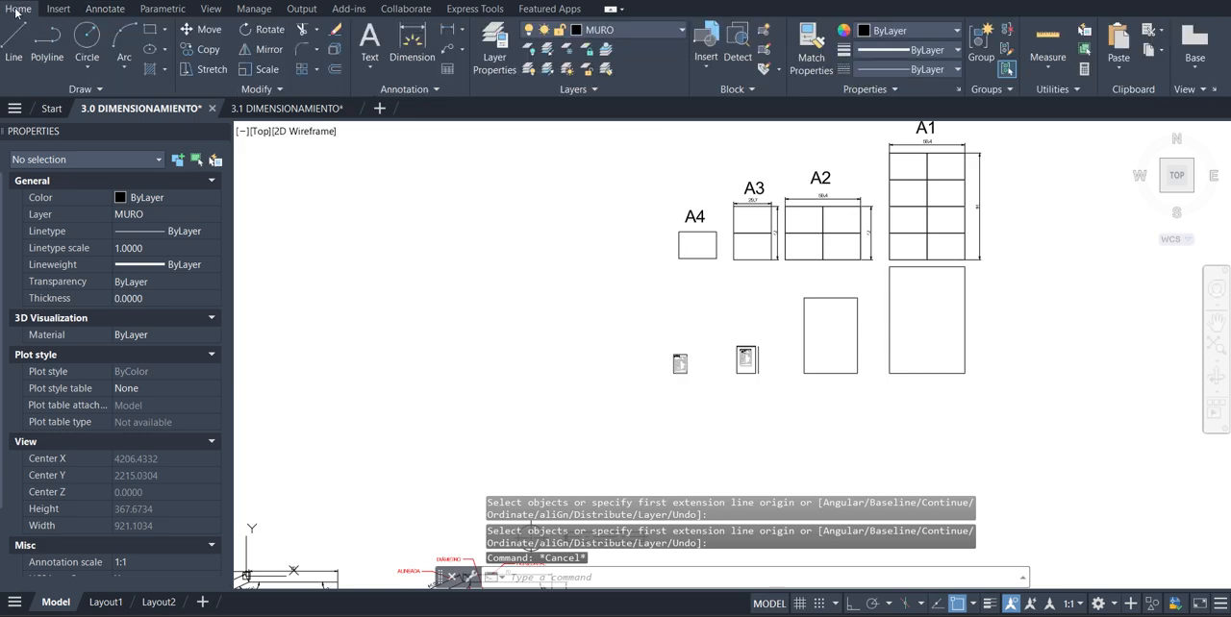
click(151, 31)
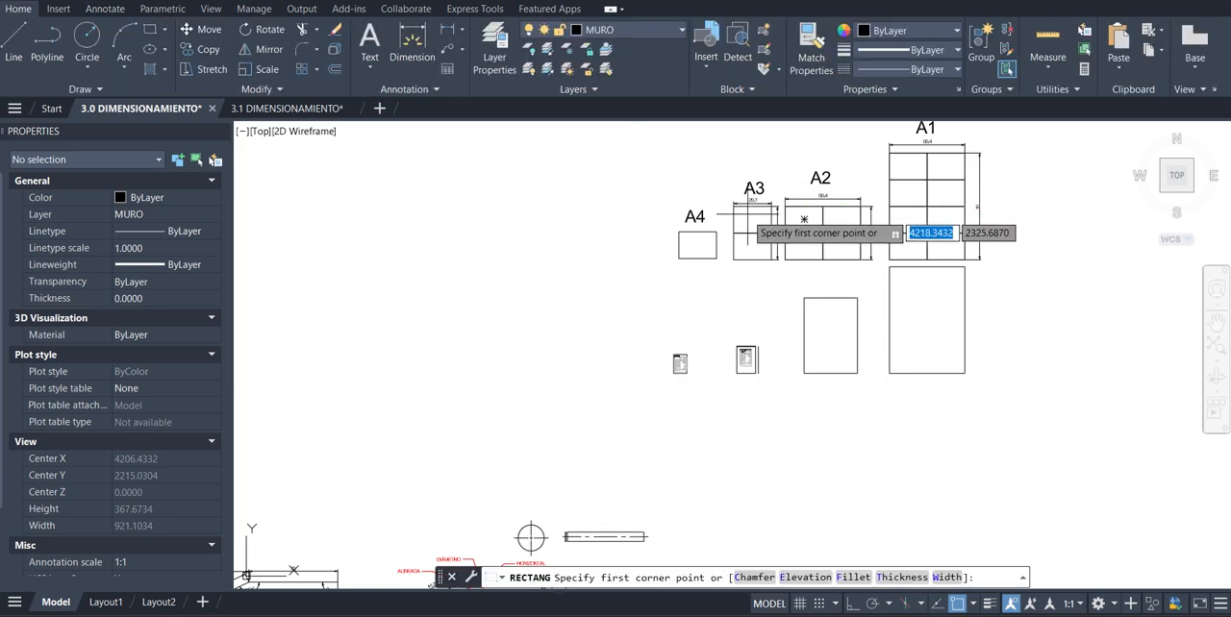
scroll(745, 212, up, 2)
click(725, 202)
click(782, 286)
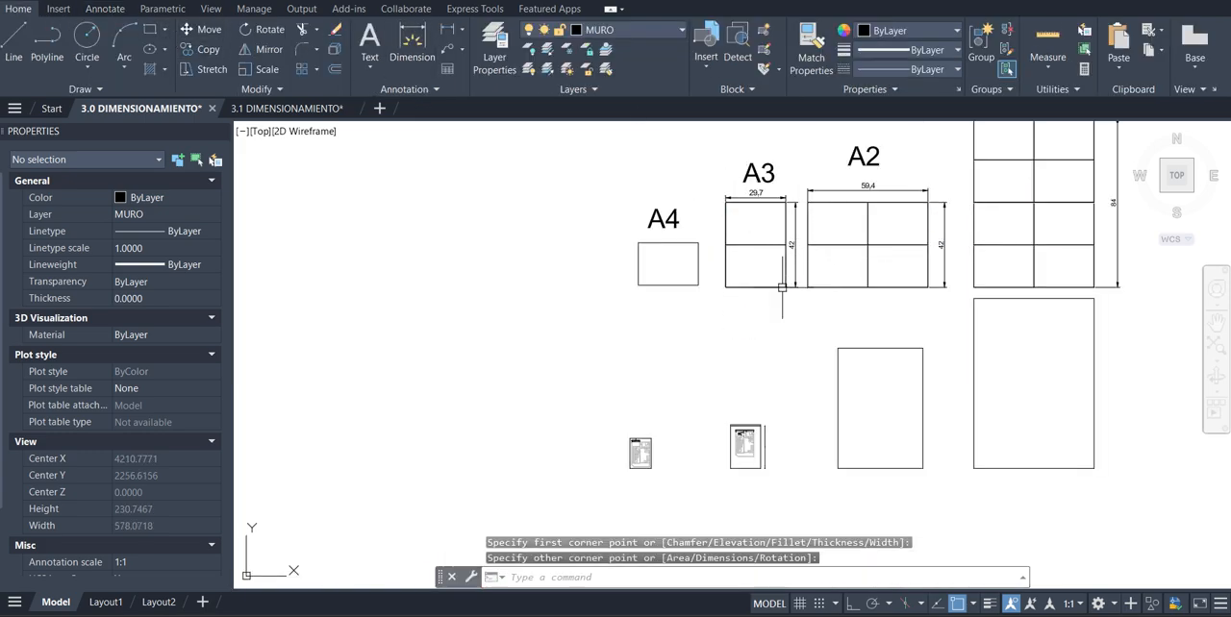
Move the new A3 rectangle down into the empty space above the dimensioned floor plan frame
click(782, 286)
click(201, 29)
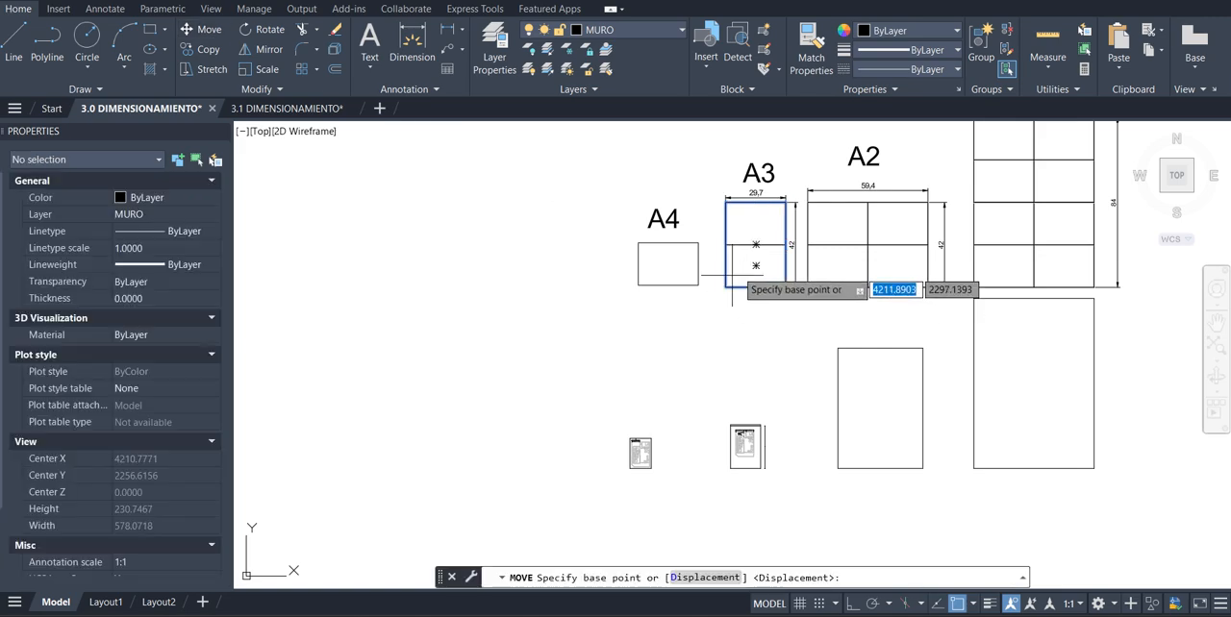
click(739, 263)
click(750, 371)
key(Escape)
key(Escape)
Scale the A3 rectangle by a factor of 0.5 from its lower-left corner
scroll(794, 392, up, 4)
click(820, 375)
click(757, 422)
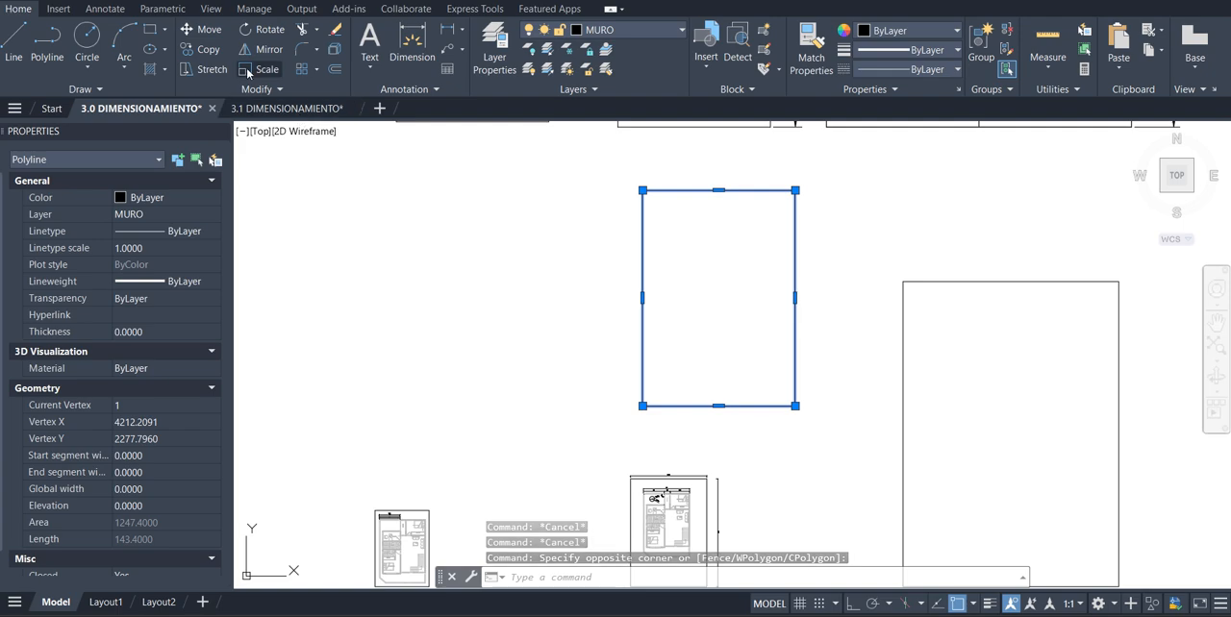
click(247, 69)
click(642, 405)
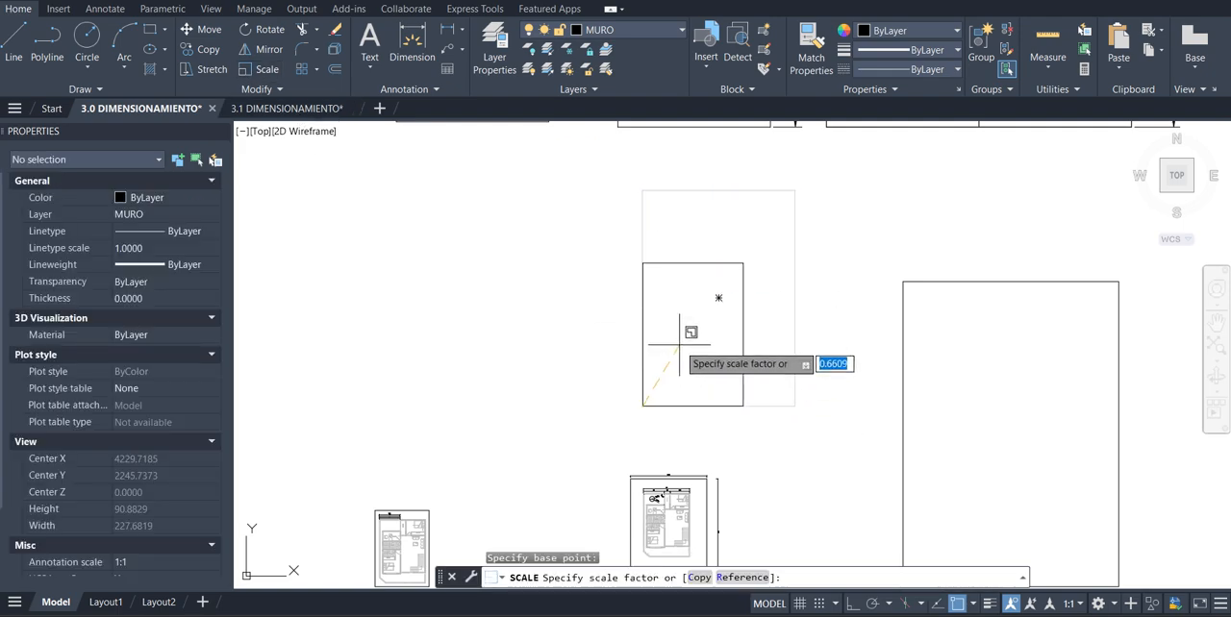
text(0.5)
key(Return)
Move the scaled A3 rectangle by its upper-left corner onto the upper-left corner of the dimensioned floor plan frame
click(687, 307)
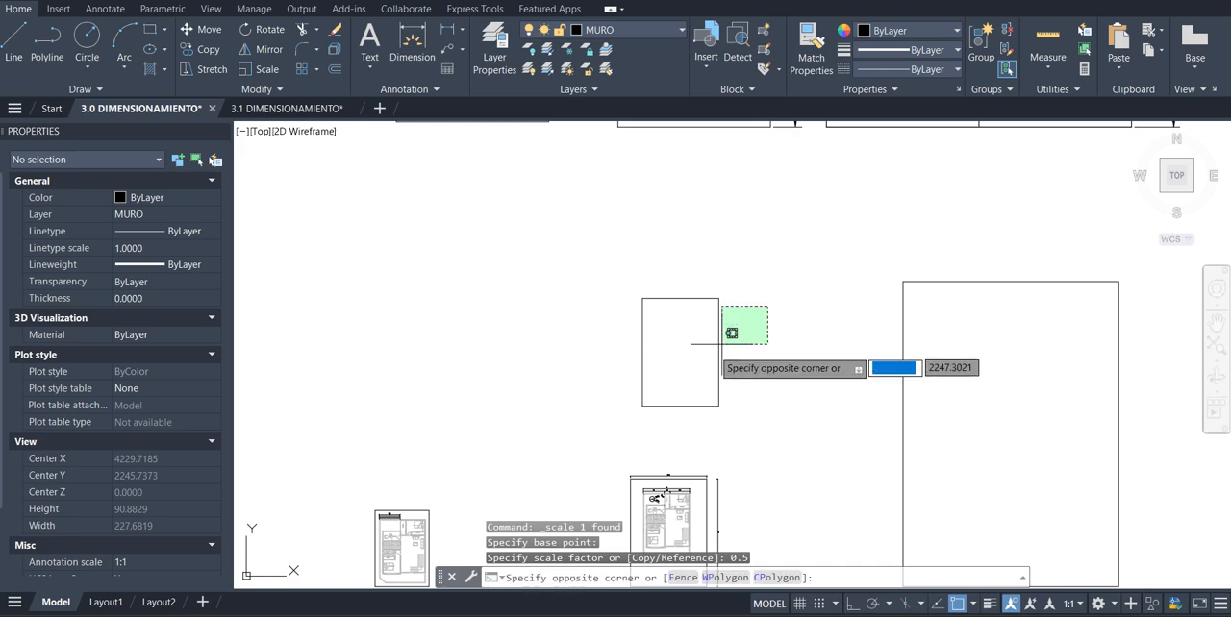
click(642, 343)
click(210, 31)
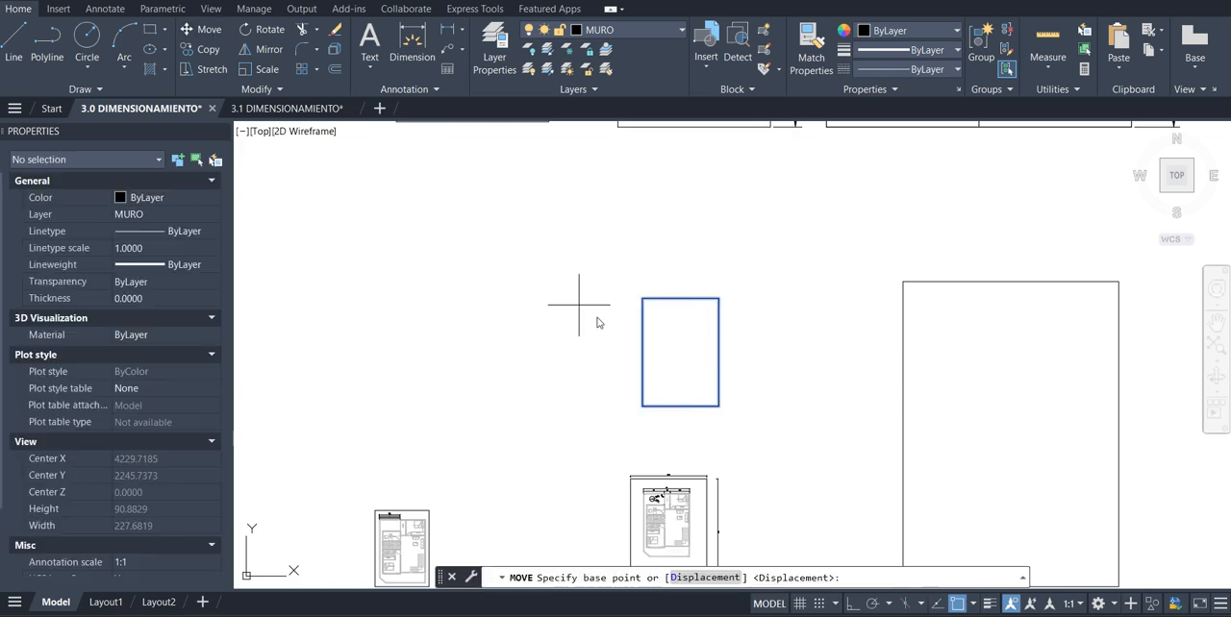
click(643, 298)
scroll(649, 343, down, 2)
scroll(648, 448, up, 6)
click(600, 363)
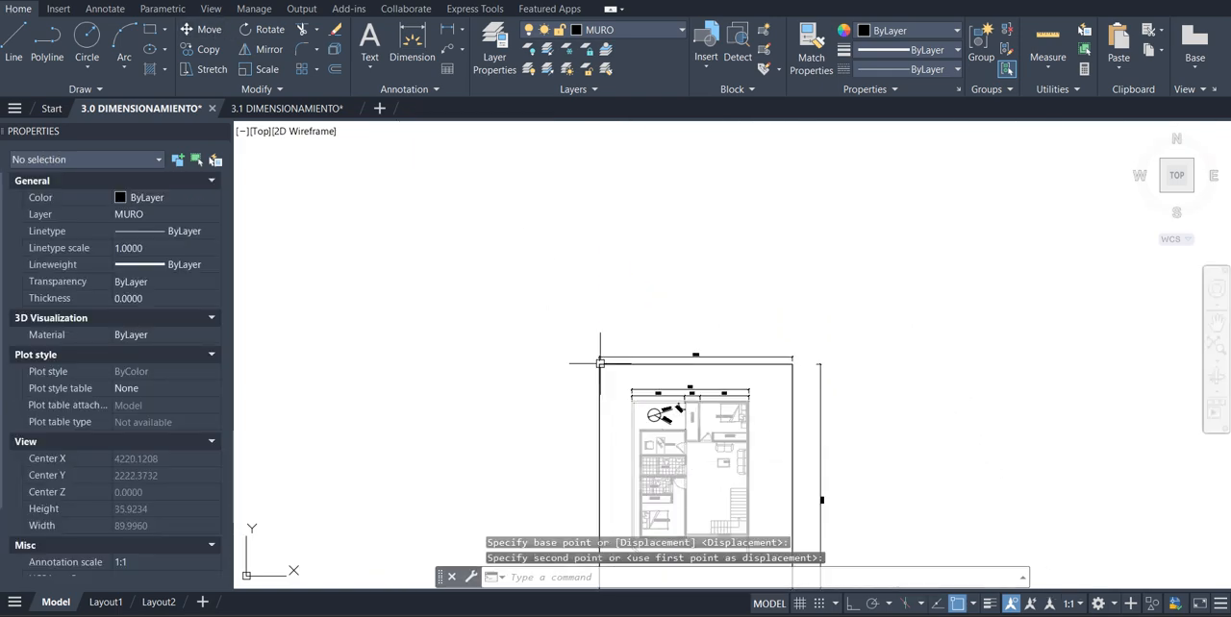
Delete the scaled A3 rectangle that overlaps the frame around the dimensioned floor plan
scroll(664, 358, down, 4)
scroll(703, 431, up, 2)
click(716, 438)
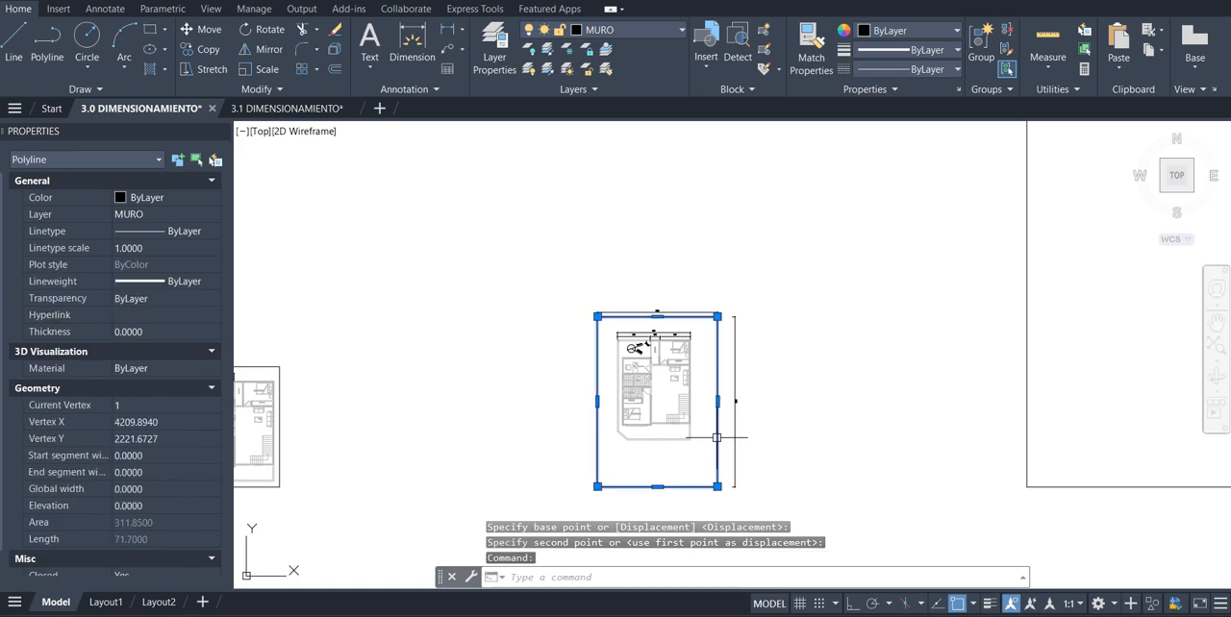
key(Delete)
Delete the overall width and height dimensions of the floor plan's frame
scroll(731, 385, up, 4)
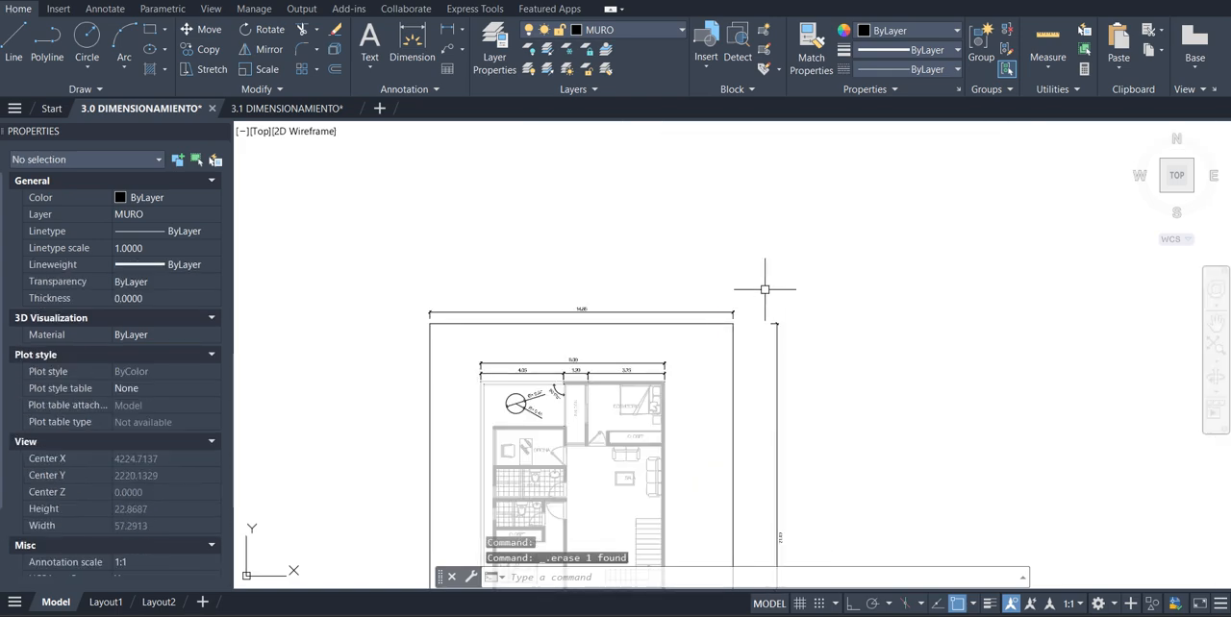
click(729, 293)
click(714, 315)
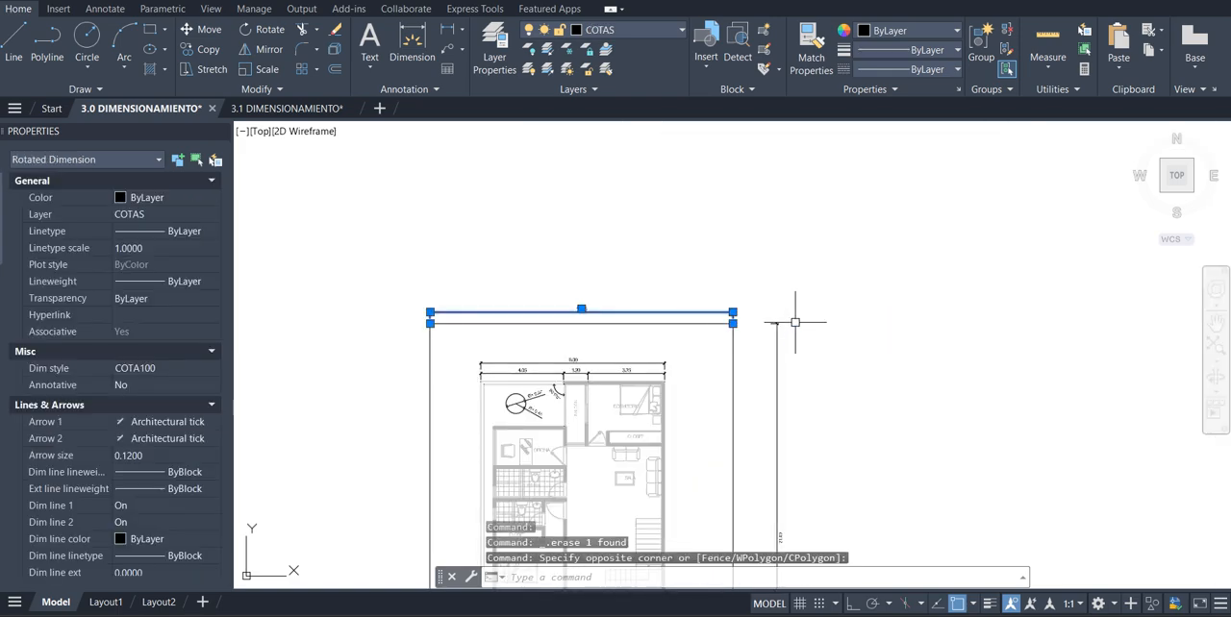
click(795, 322)
click(730, 370)
key(Delete)
Delete the diameter and radius dimensions of the circle inside the floor plan
scroll(740, 333, down, 4)
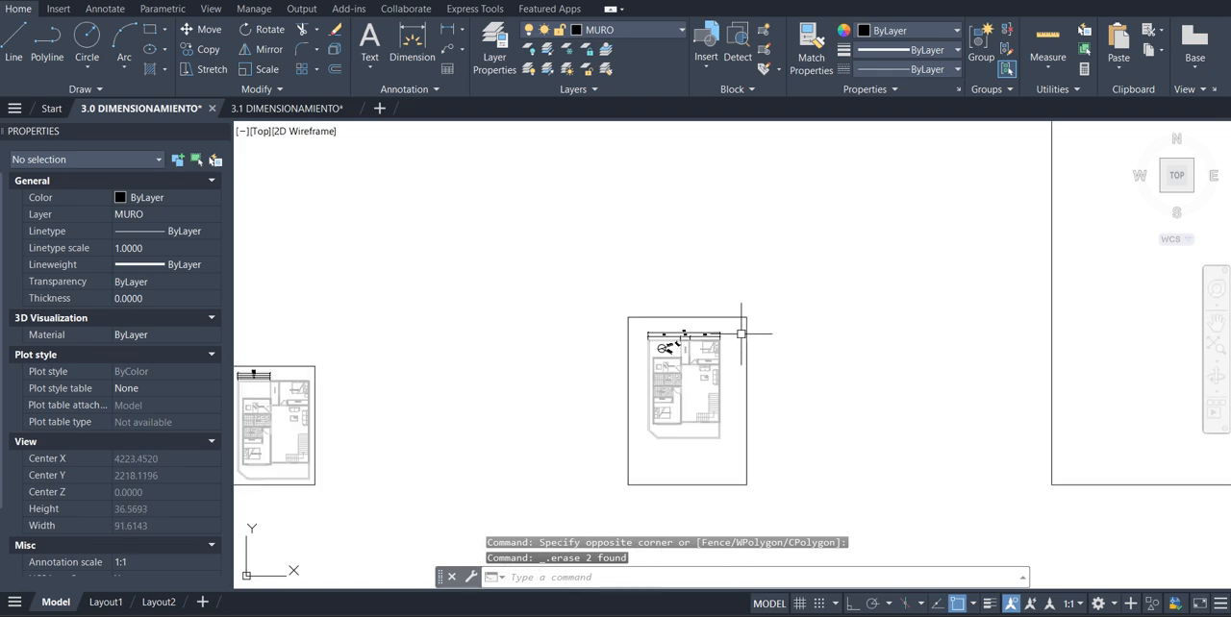
scroll(741, 333, up, 4)
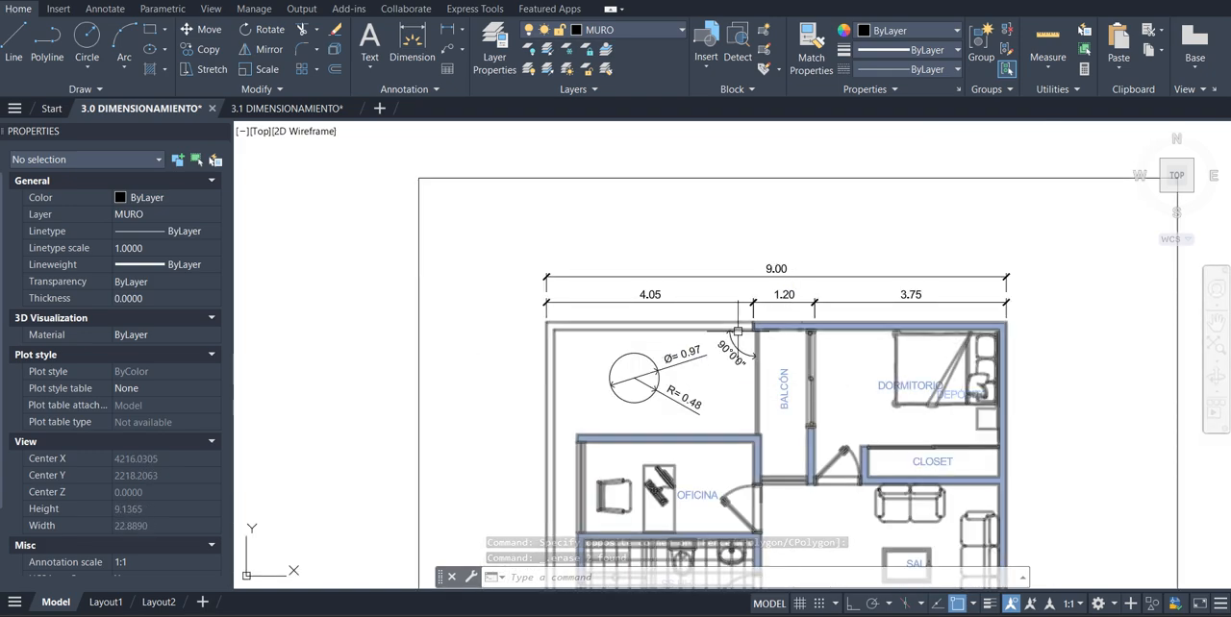
scroll(707, 378, up, 3)
click(679, 271)
click(628, 452)
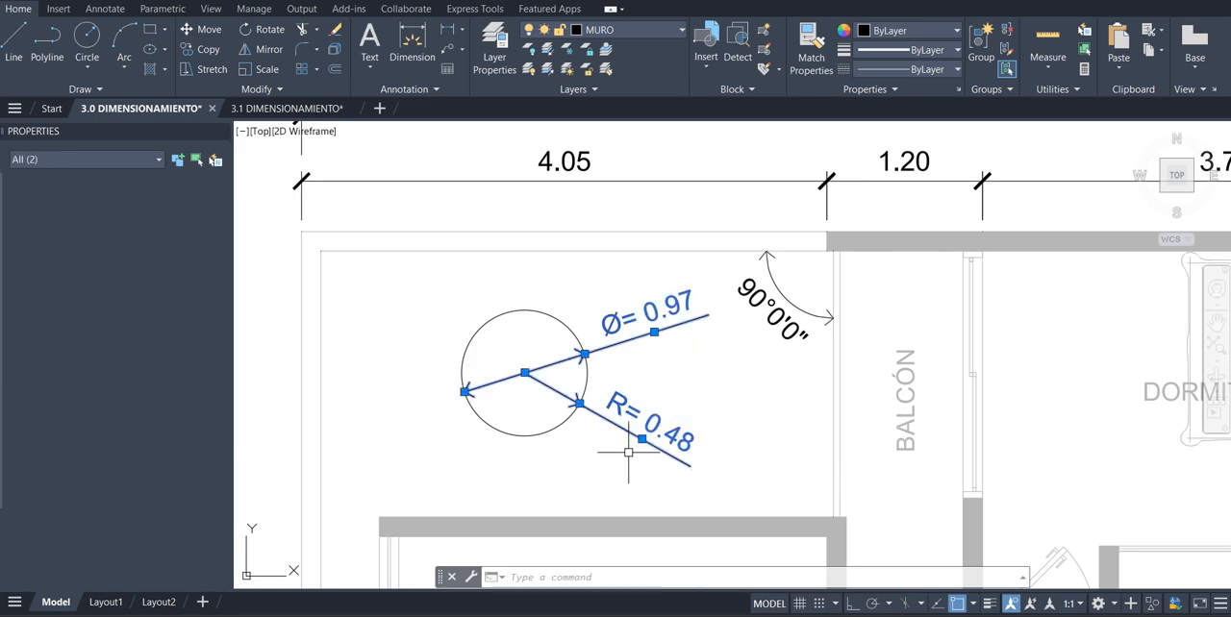
key(Delete)
Delete the angular dimension at the wall corner beside the balcony
scroll(631, 449, down, 5)
scroll(632, 449, up, 2)
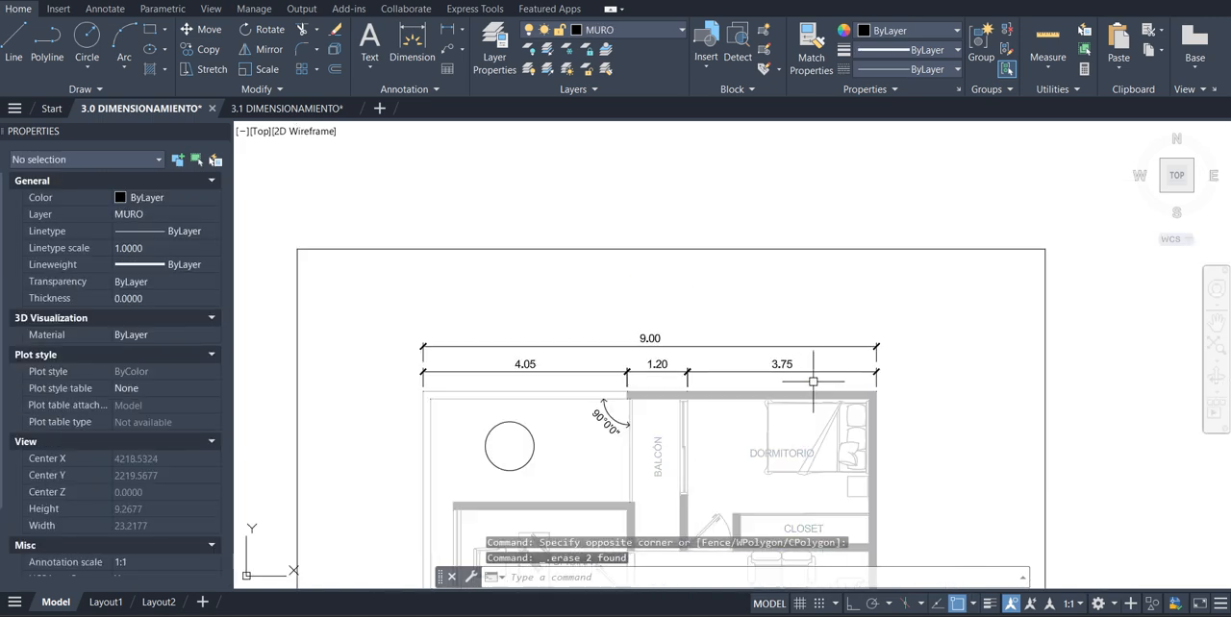
scroll(618, 427, up, 4)
click(615, 387)
click(520, 442)
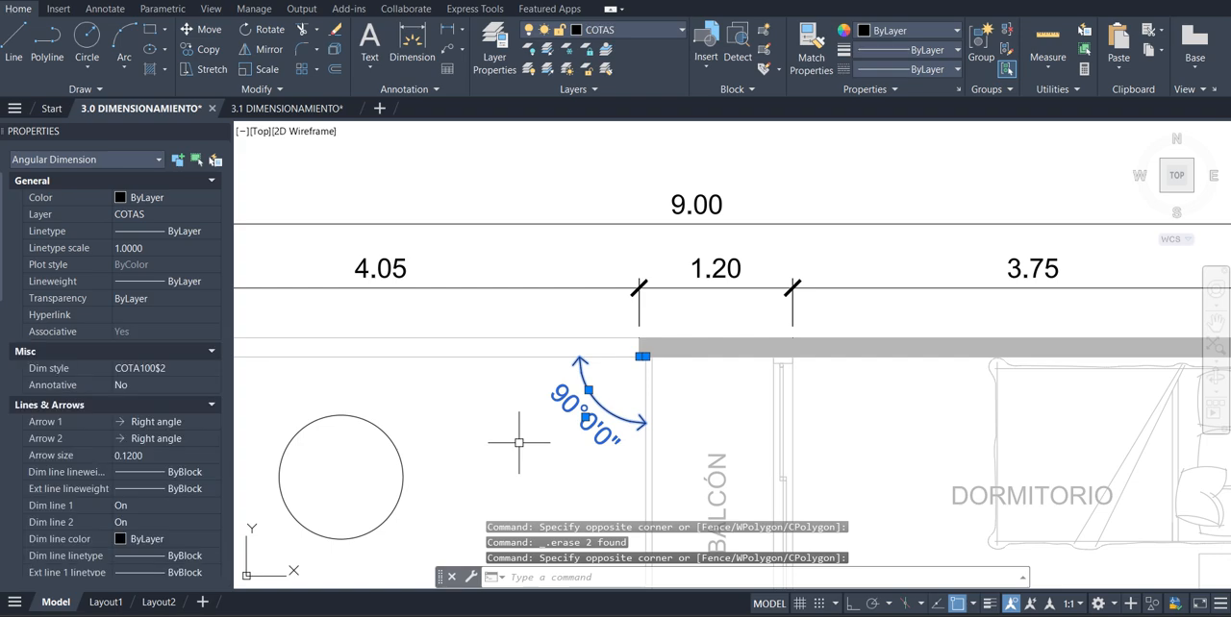
key(Delete)
Delete the overall dimension and the three partial linear dimensions above the floor plan
scroll(701, 408, down, 5)
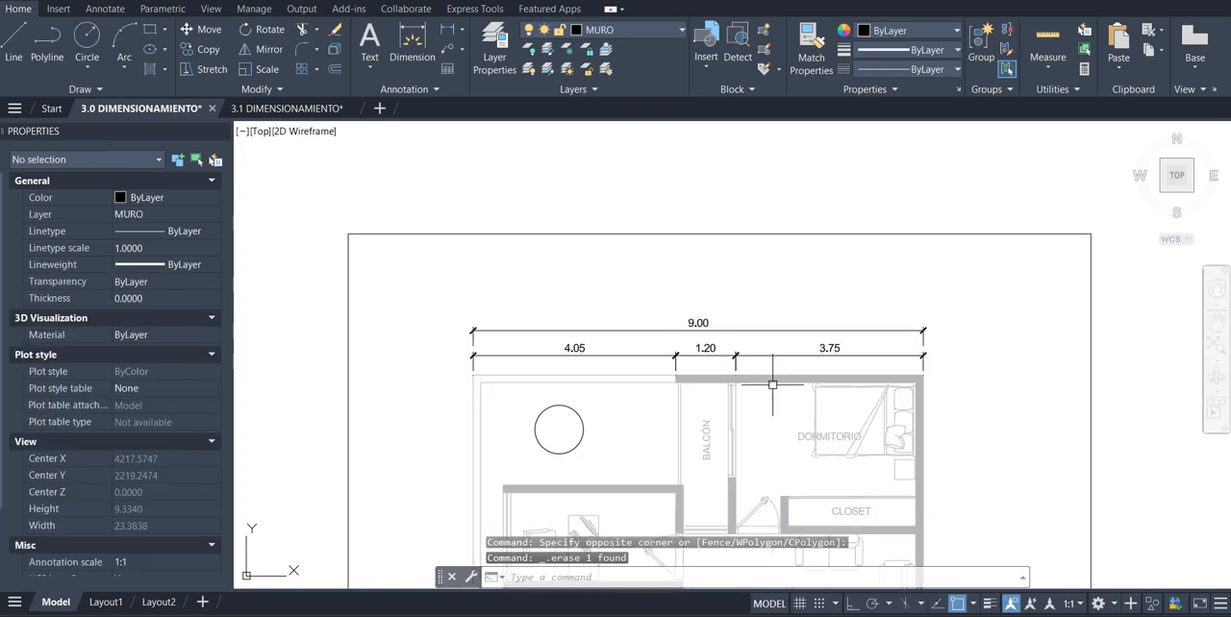
scroll(702, 407, up, 3)
click(988, 286)
click(494, 385)
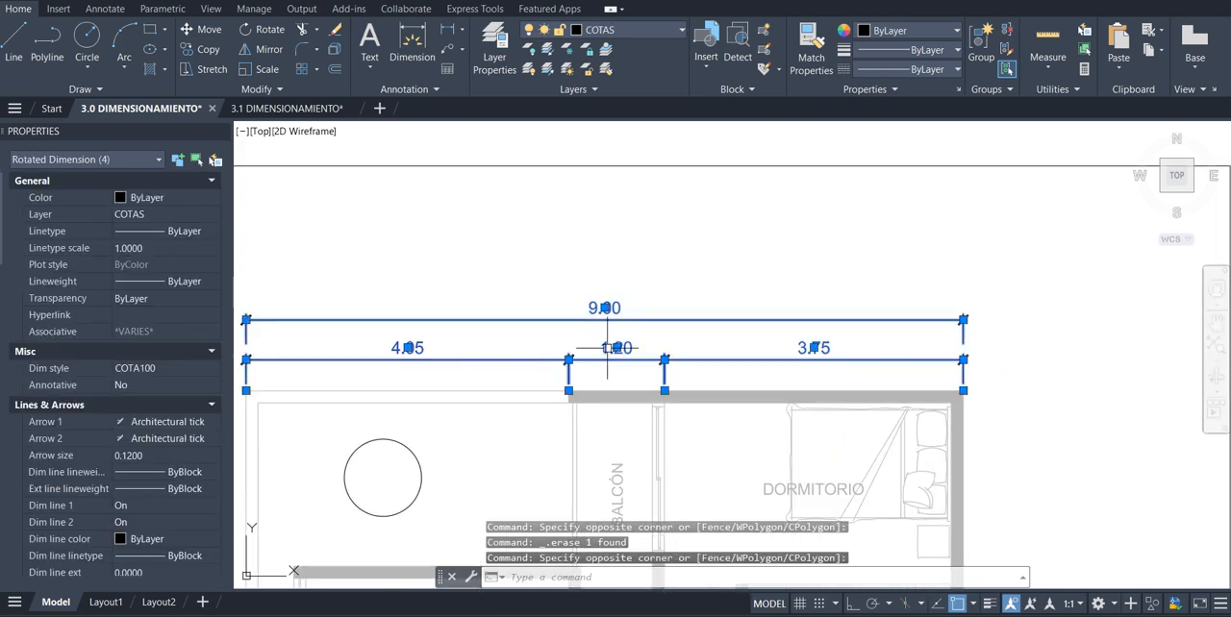
key(Delete)
Make COTA 50 the current dimension style in the Dimension Style Manager
scroll(708, 343, down, 3)
scroll(673, 356, up, 3)
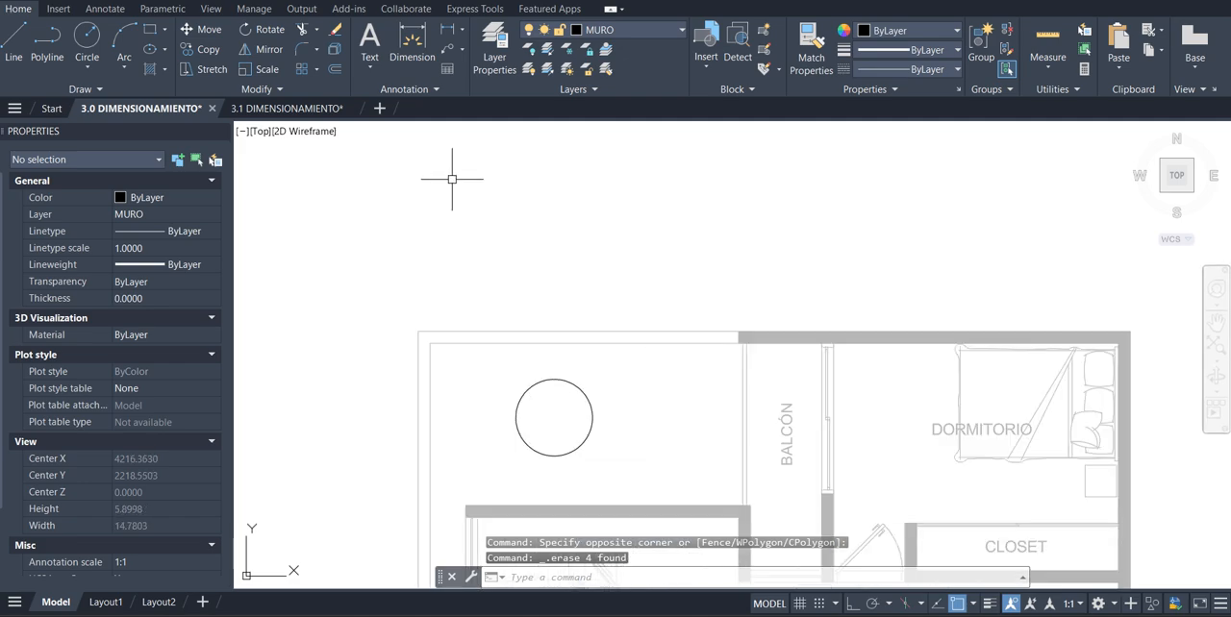
click(105, 9)
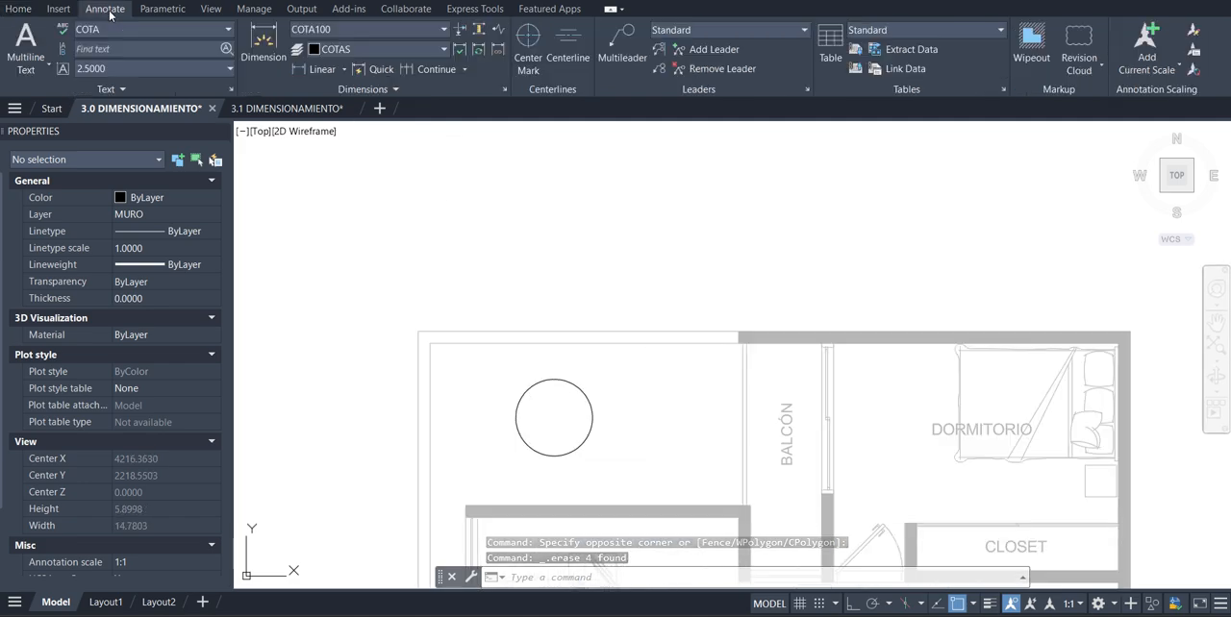
click(382, 32)
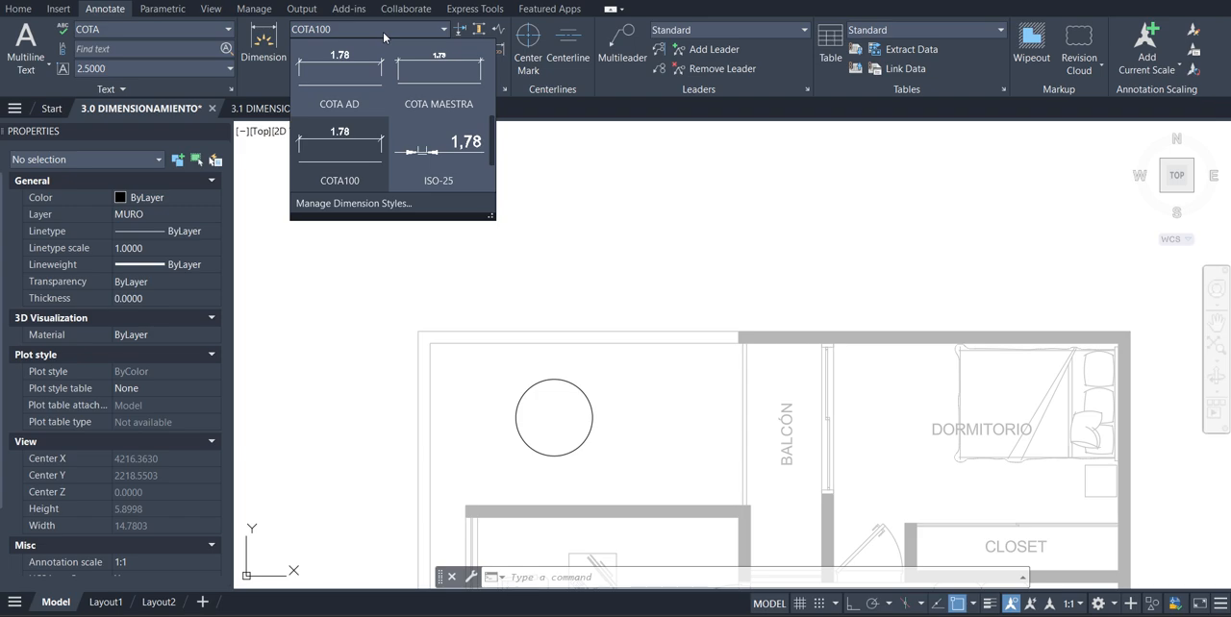
scroll(428, 182, down, 2)
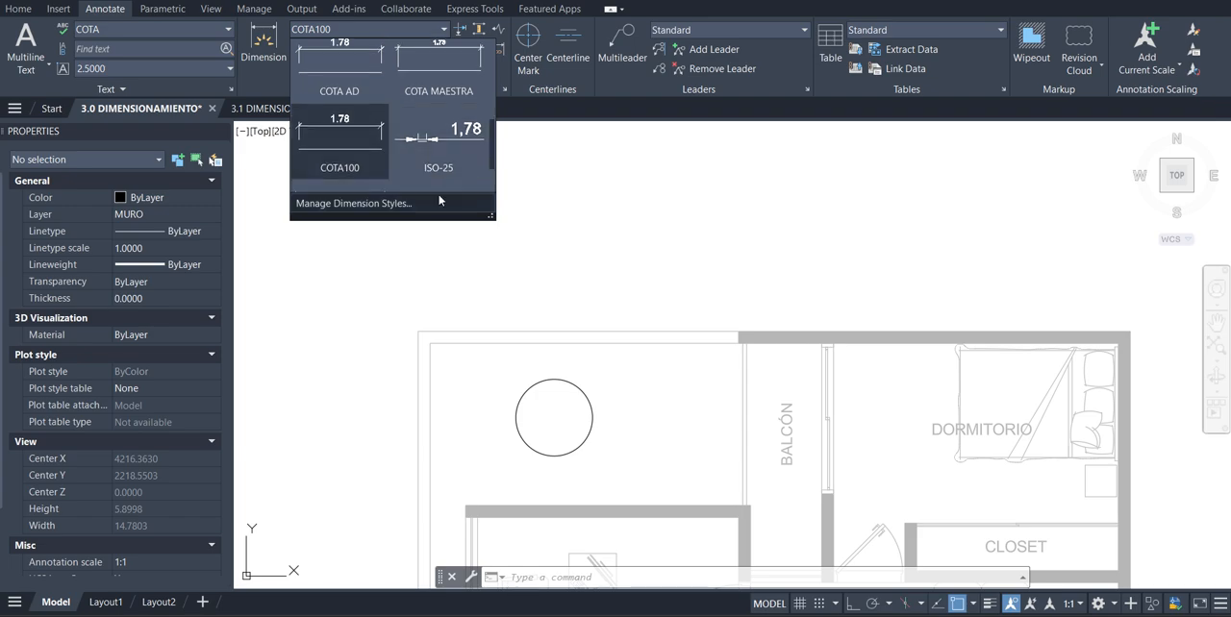
click(394, 204)
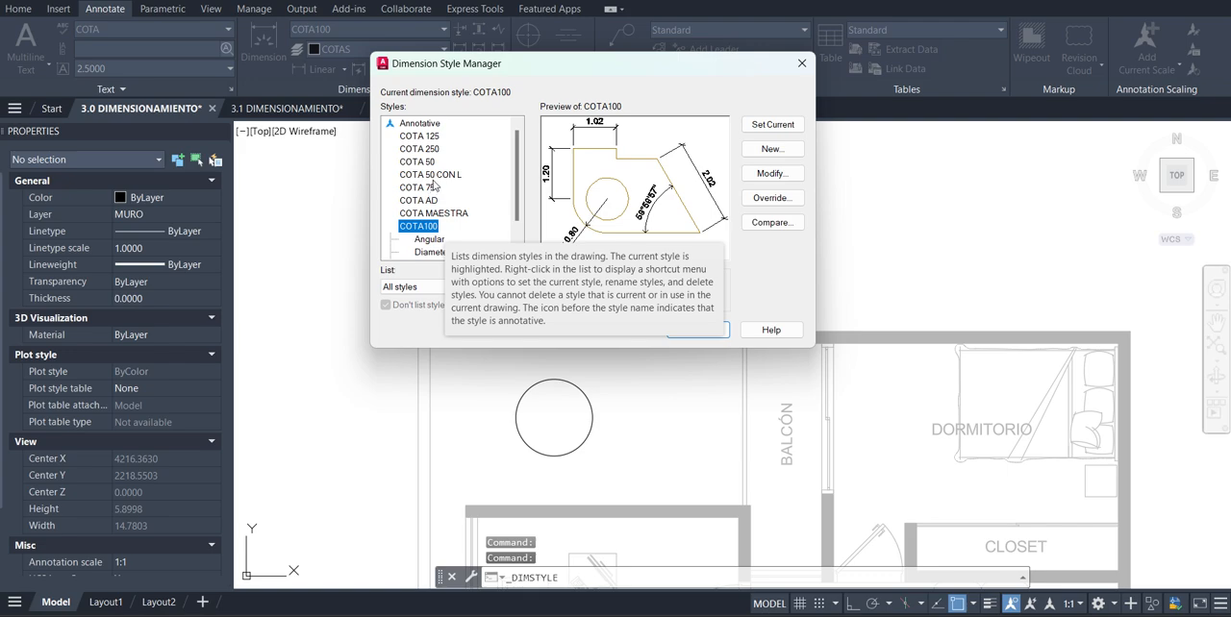
click(417, 162)
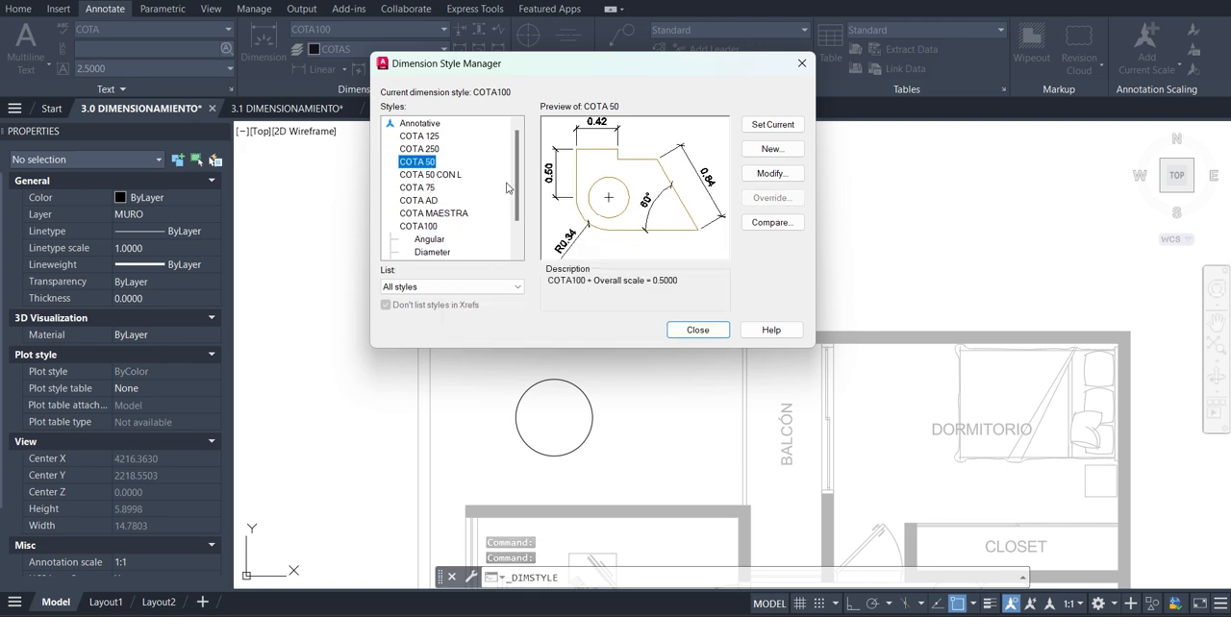
click(789, 126)
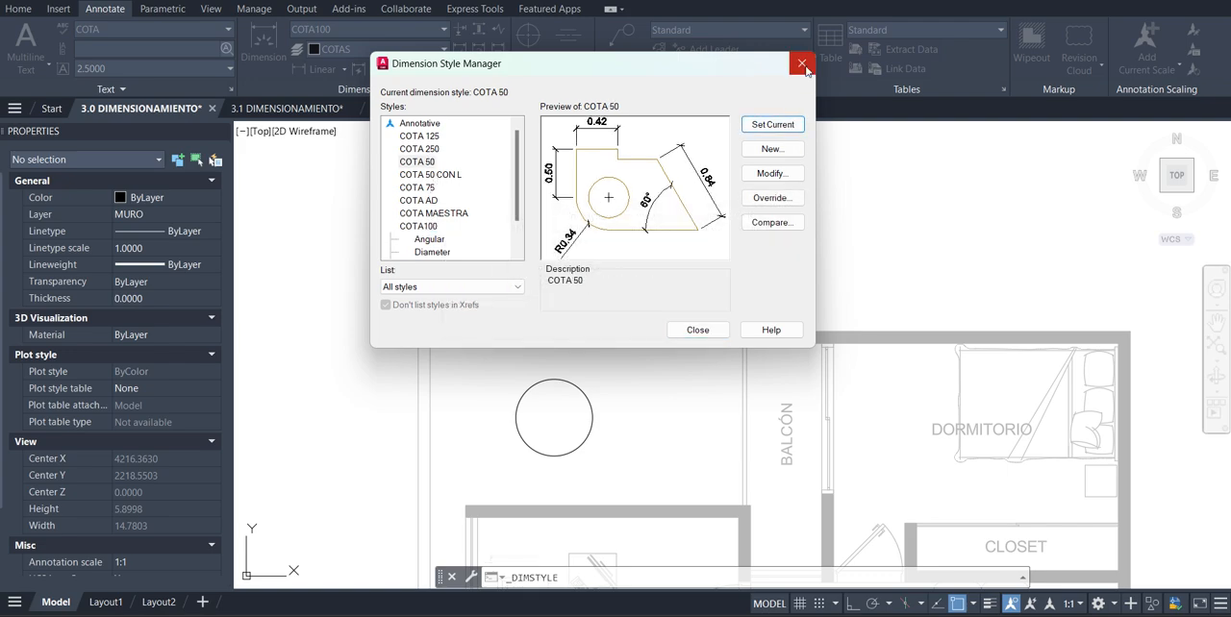
click(801, 63)
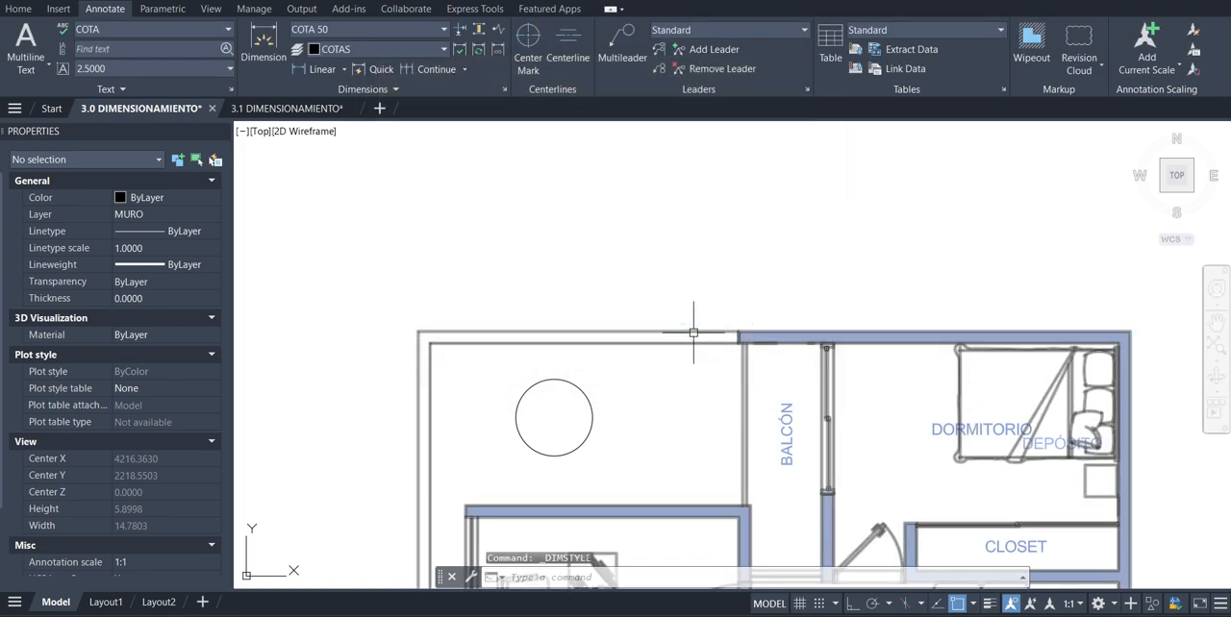
click(263, 44)
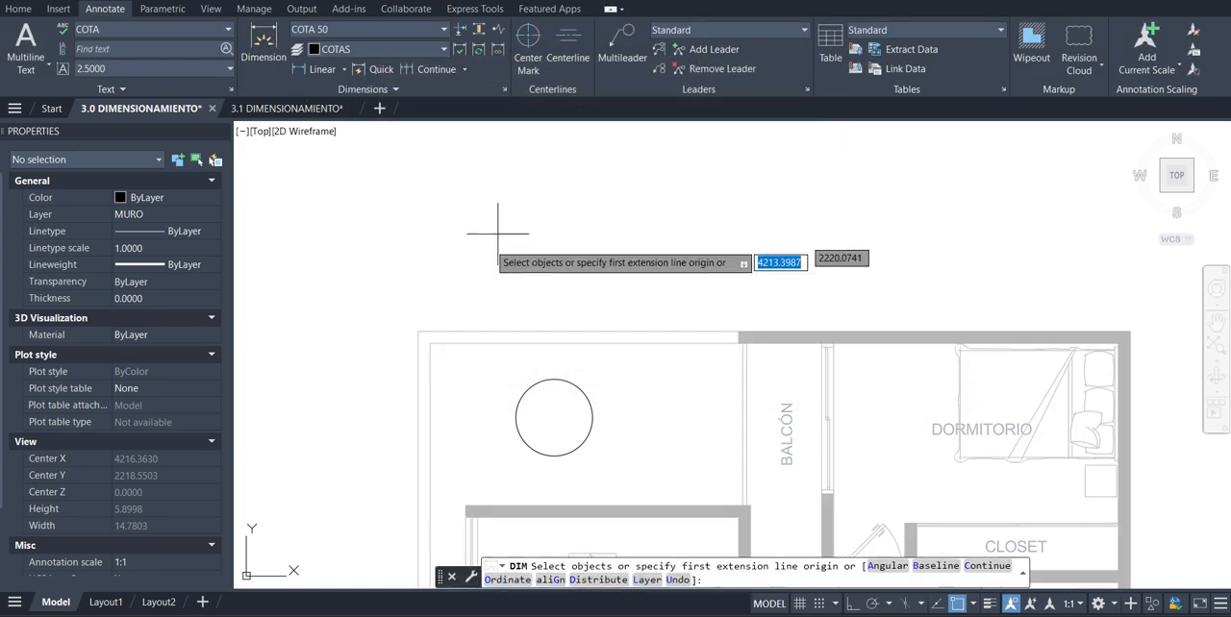
click(430, 341)
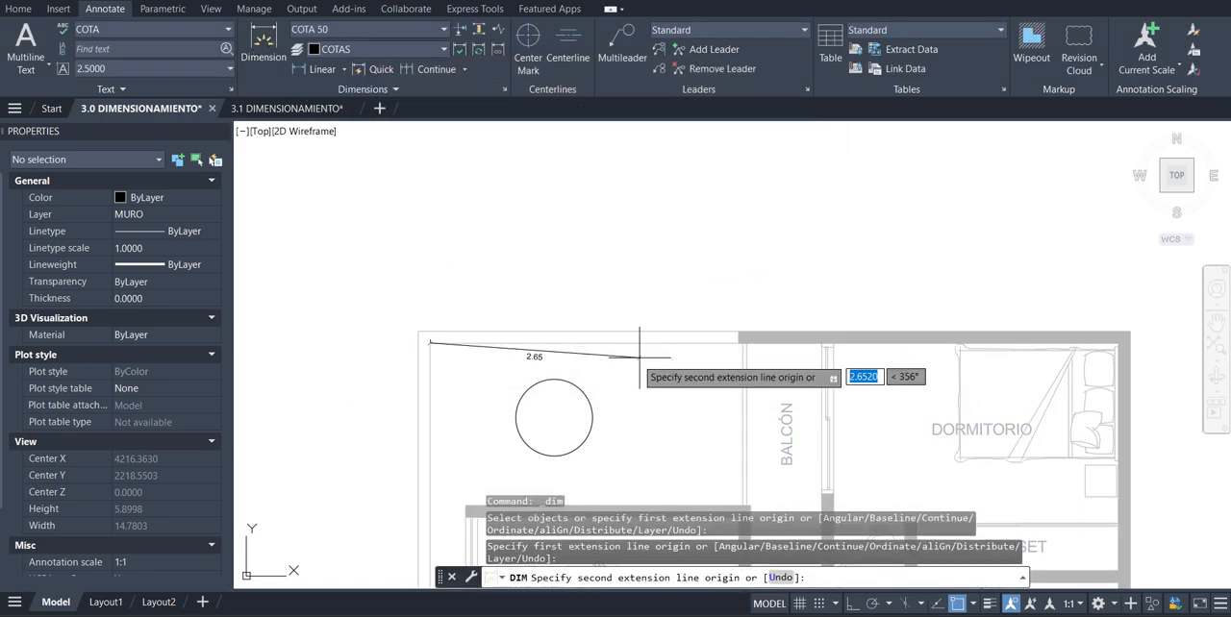
key(Escape)
Dimension the inner wall line above the circle in style COTA 50, placing the dimension just above the wall
click(262, 43)
key(Return)
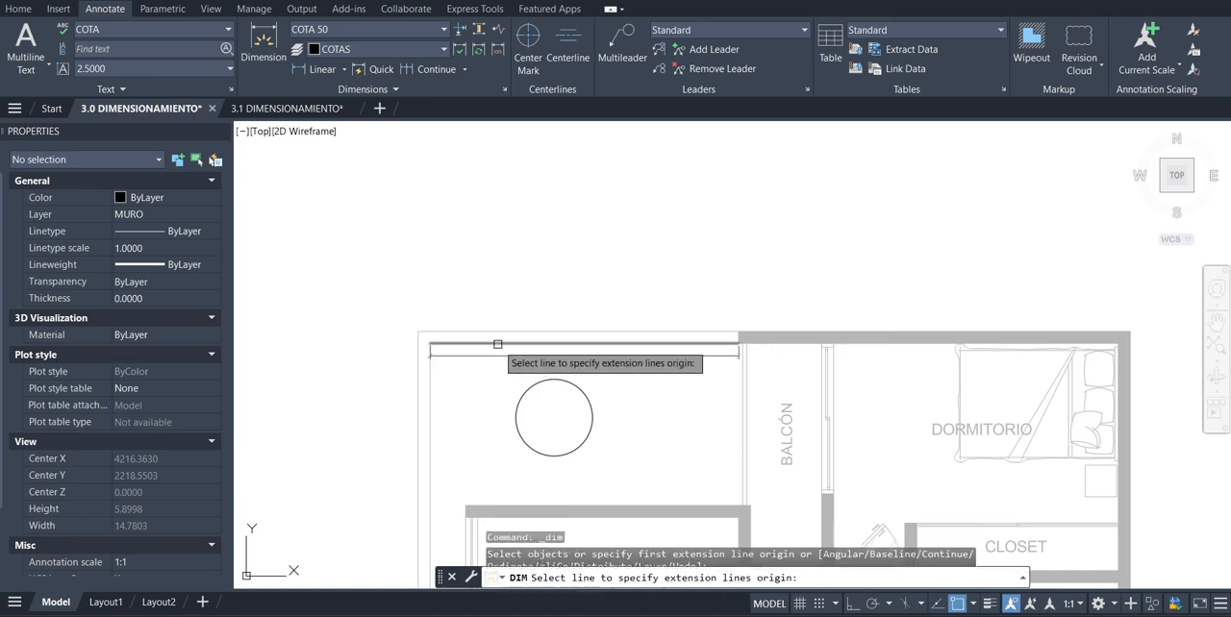
click(535, 332)
click(544, 314)
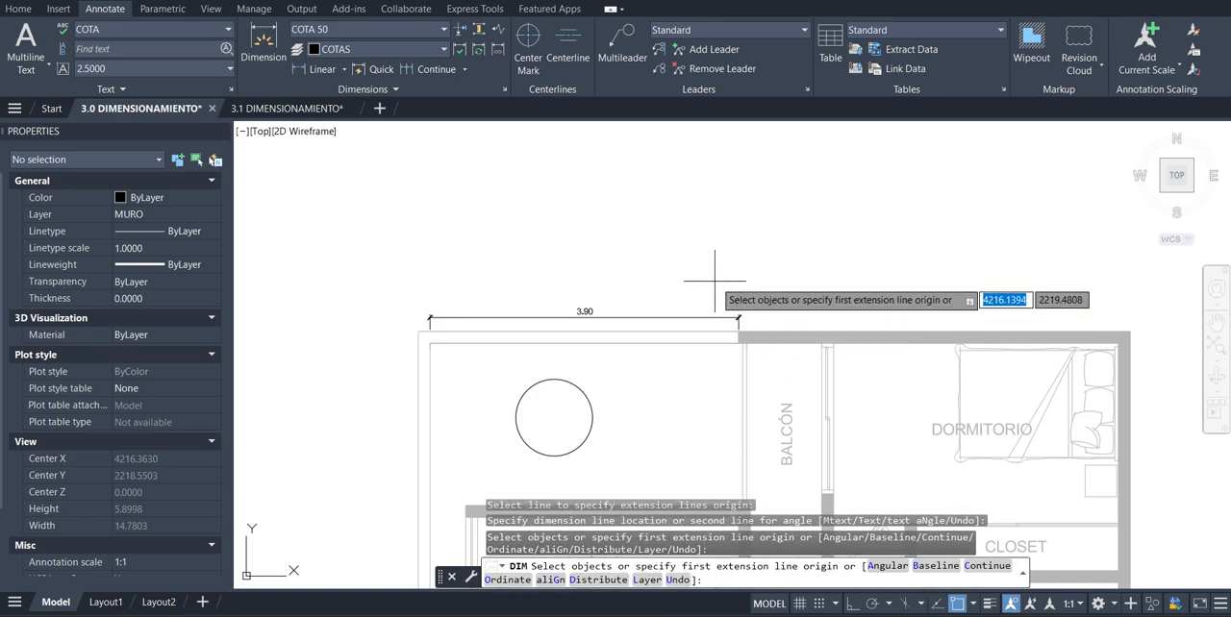
key(Escape)
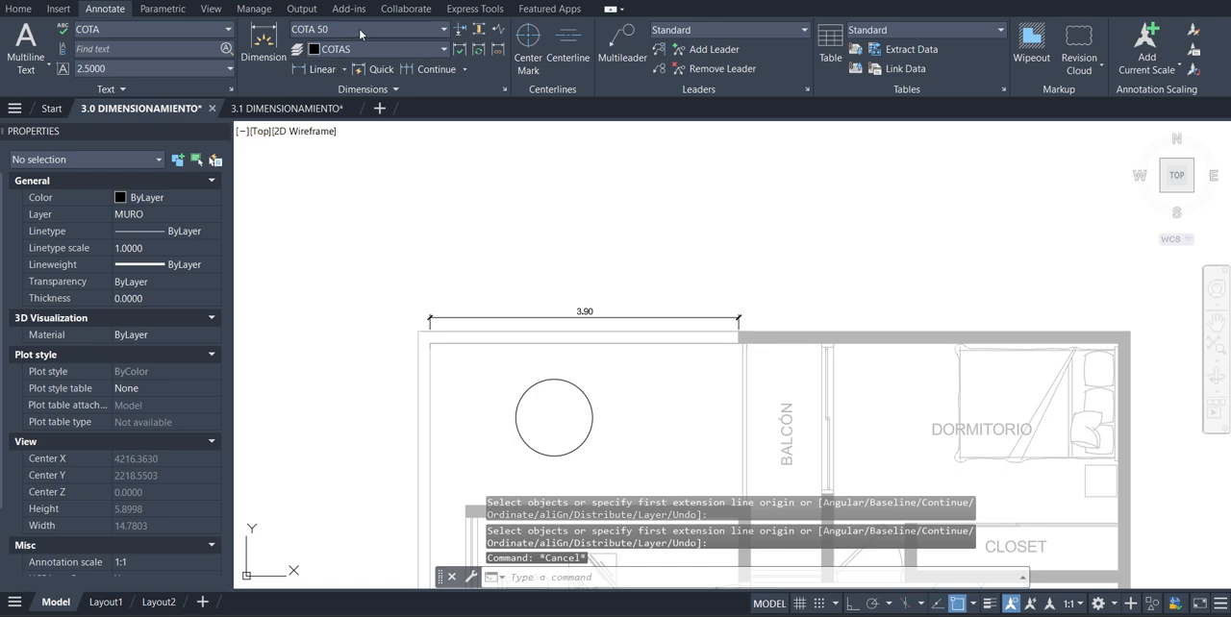
Make COTA 75 the current dimension style in the Dimension Style Manager
click(359, 29)
click(353, 203)
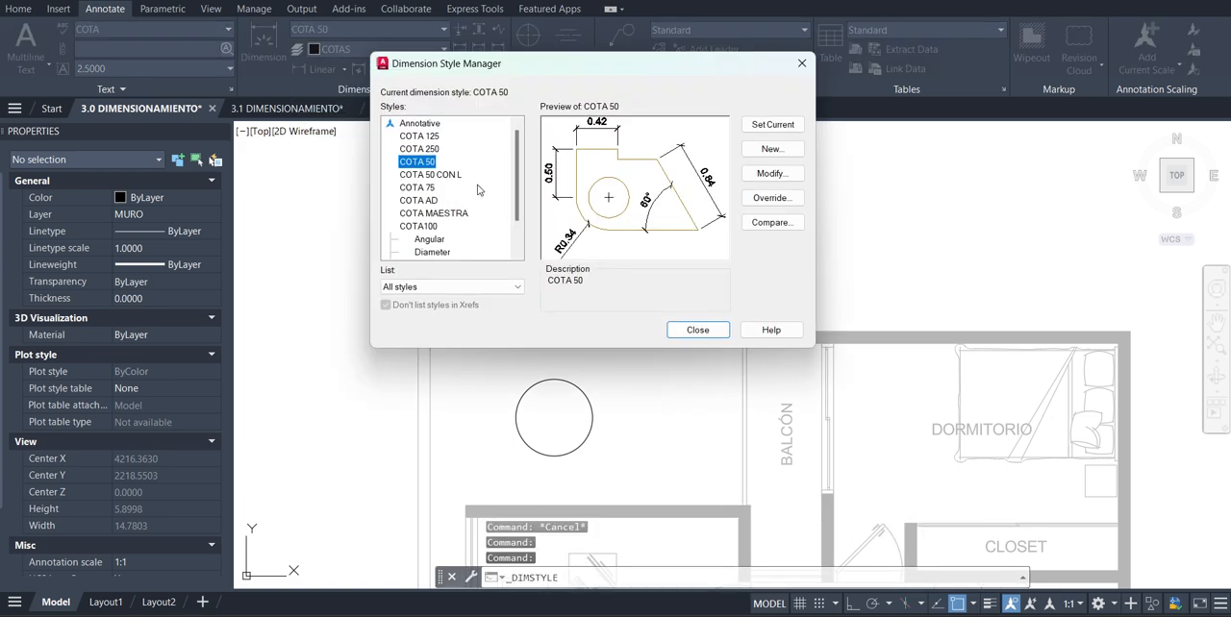
click(417, 187)
click(772, 124)
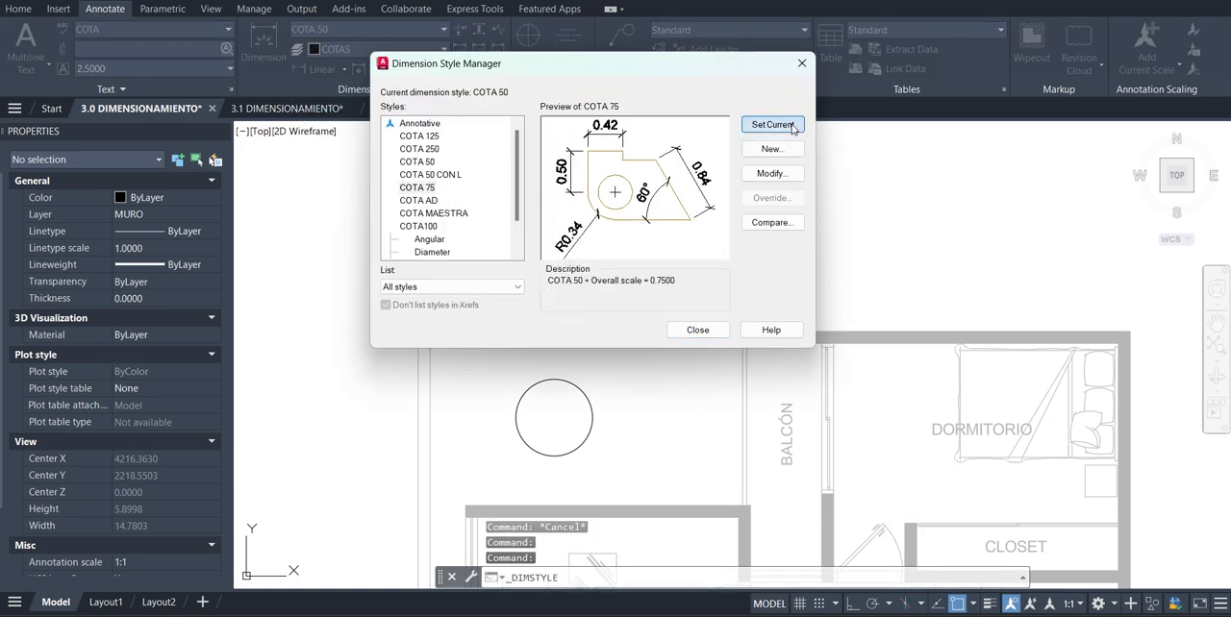
click(697, 330)
Dimension the same inner wall line in style COTA 75, placing it above the COTA 50 dimension
click(274, 44)
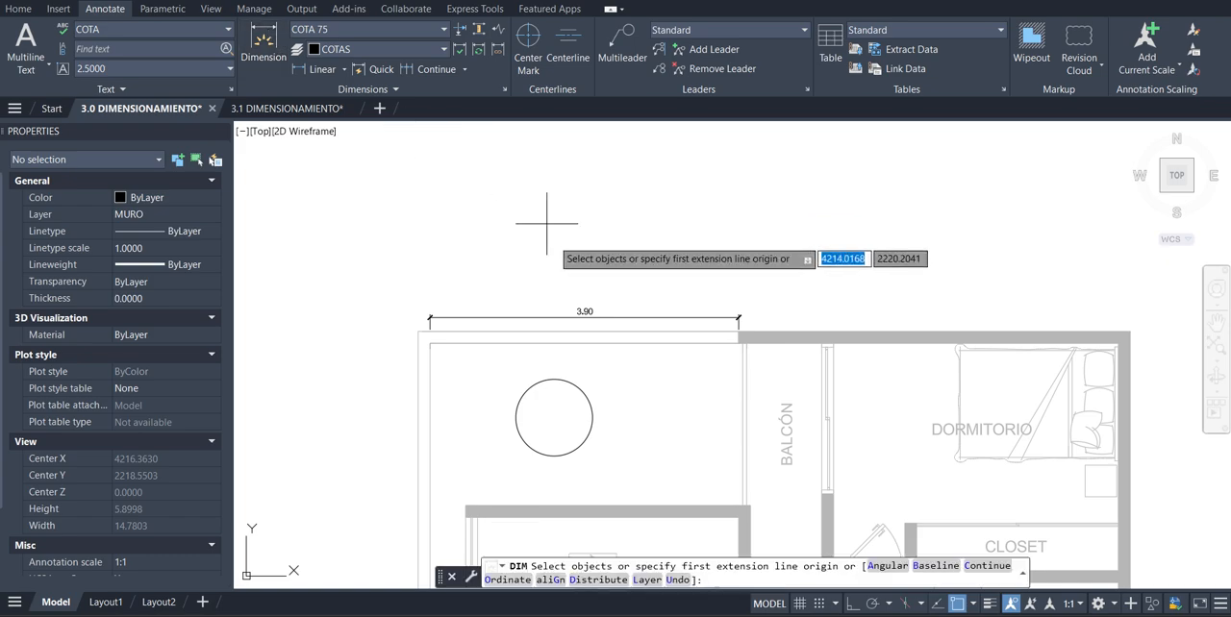
click(528, 339)
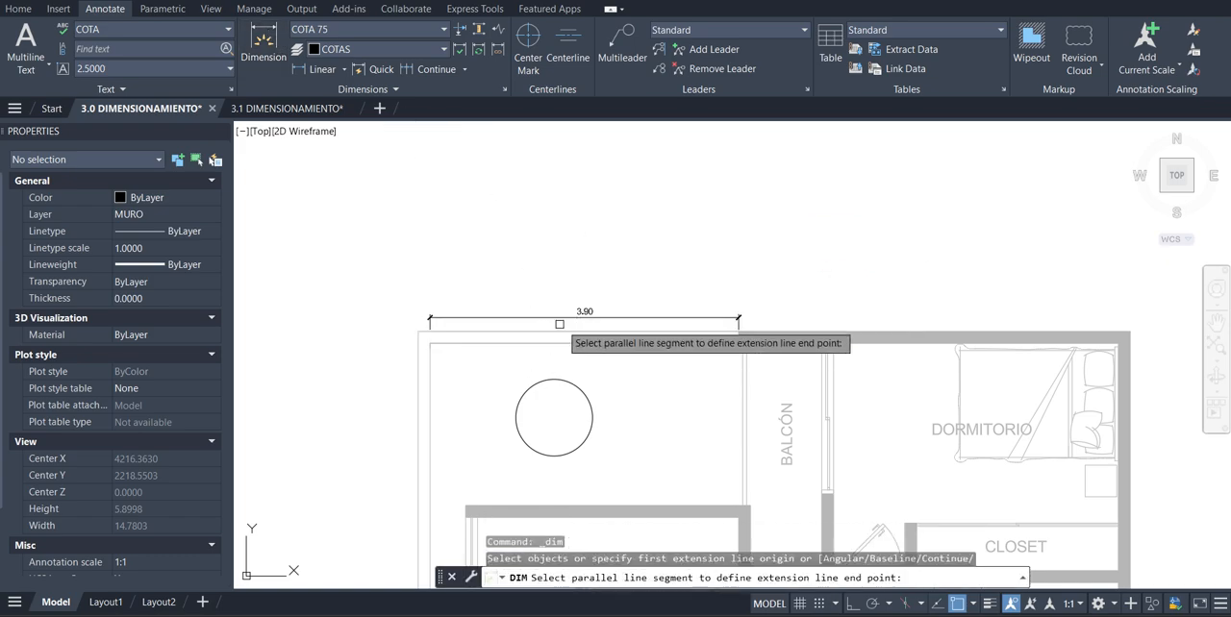
scroll(589, 316, up, 2)
click(594, 290)
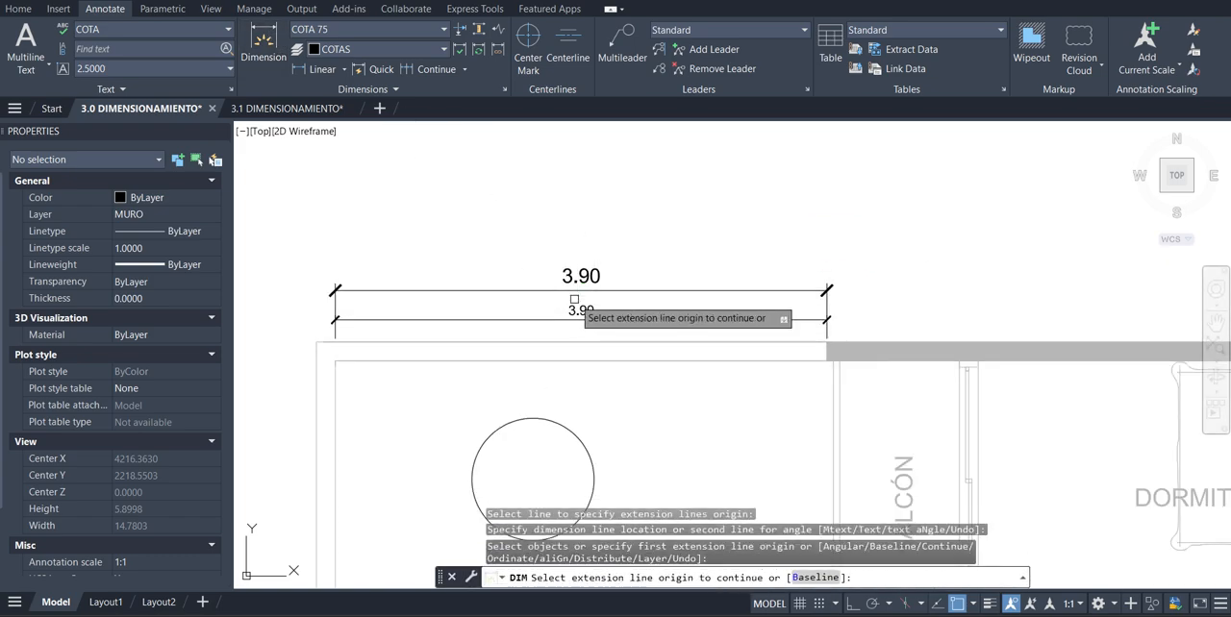
key(Escape)
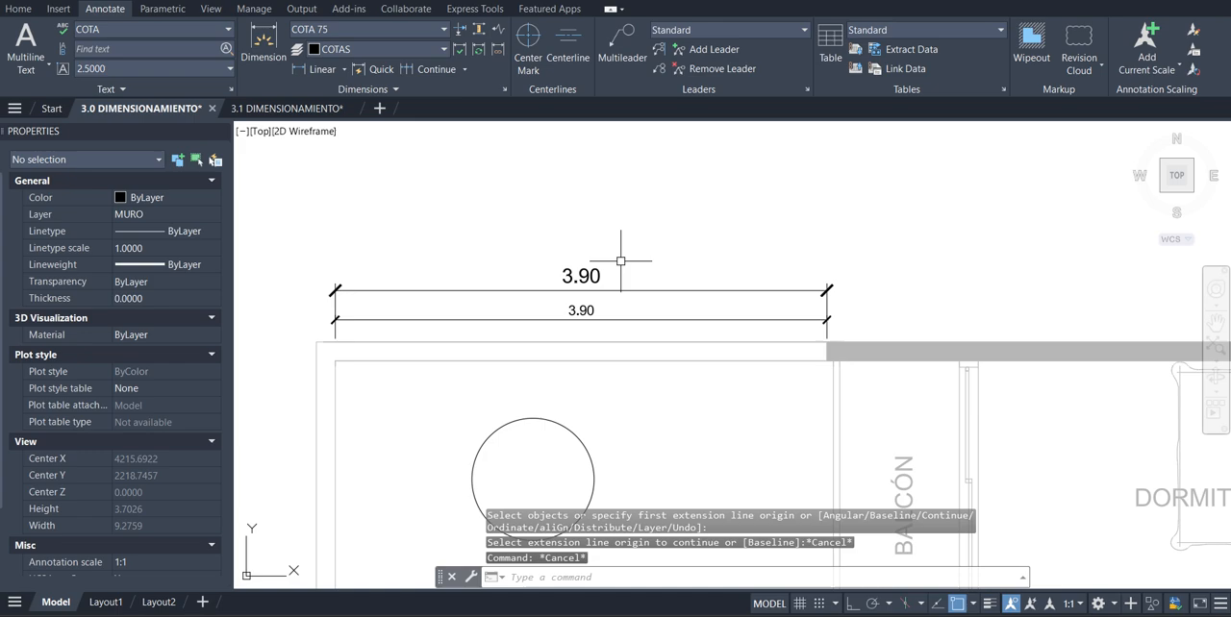
Make COTA100 the current dimension style in the Dimension Style Manager
click(379, 32)
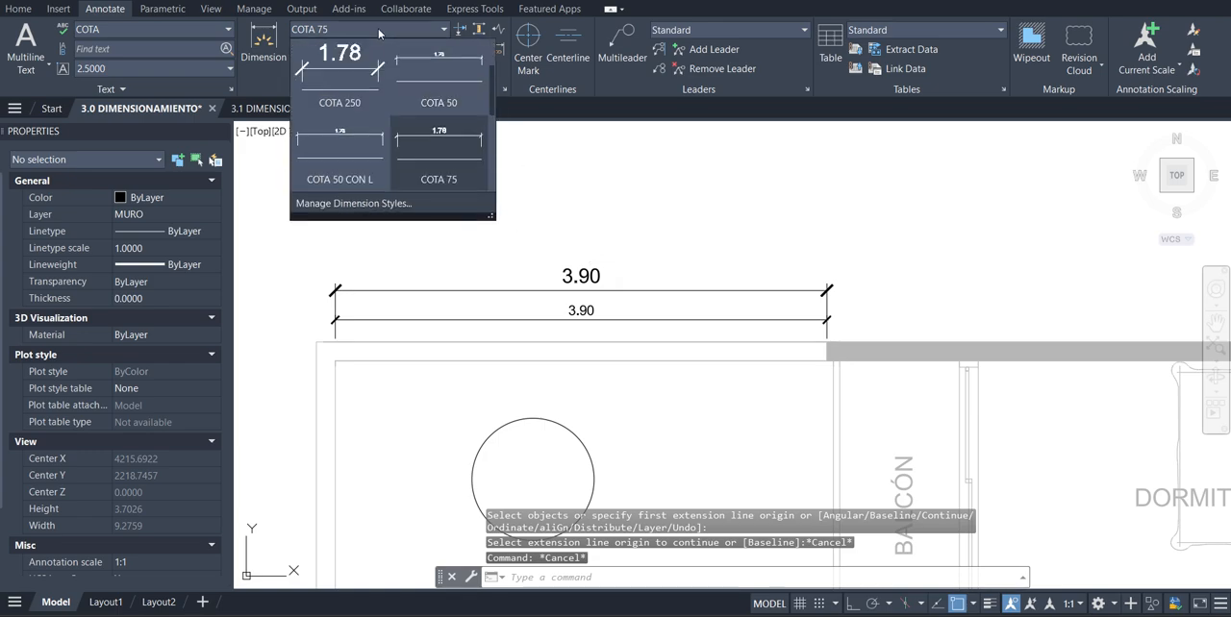
click(404, 204)
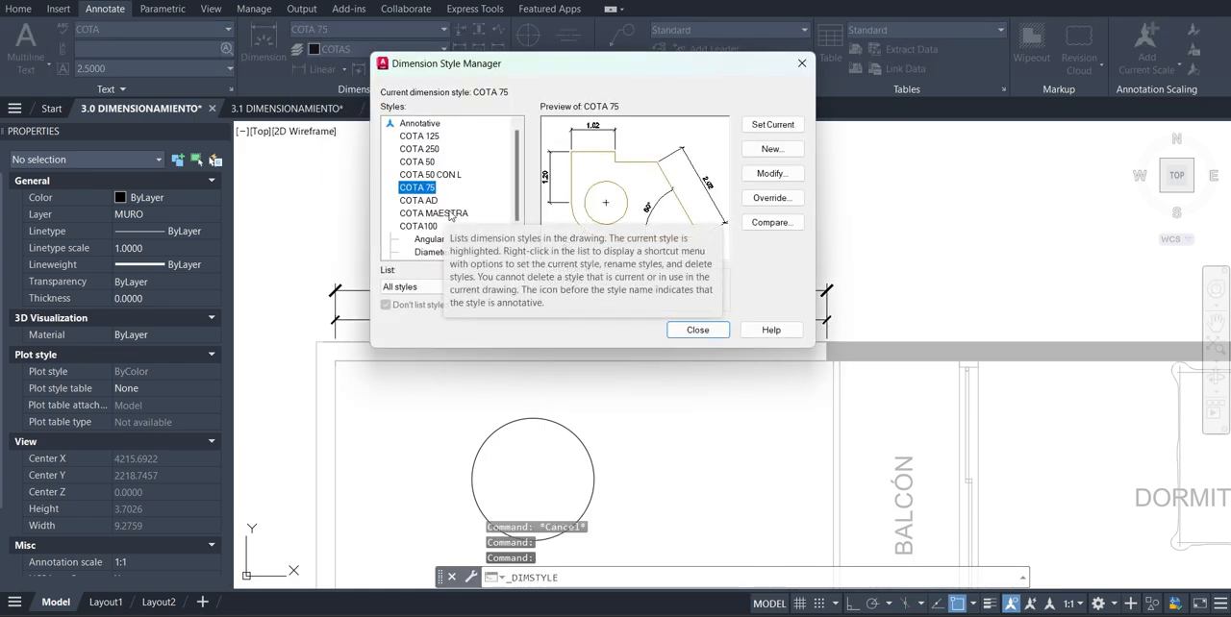
click(423, 226)
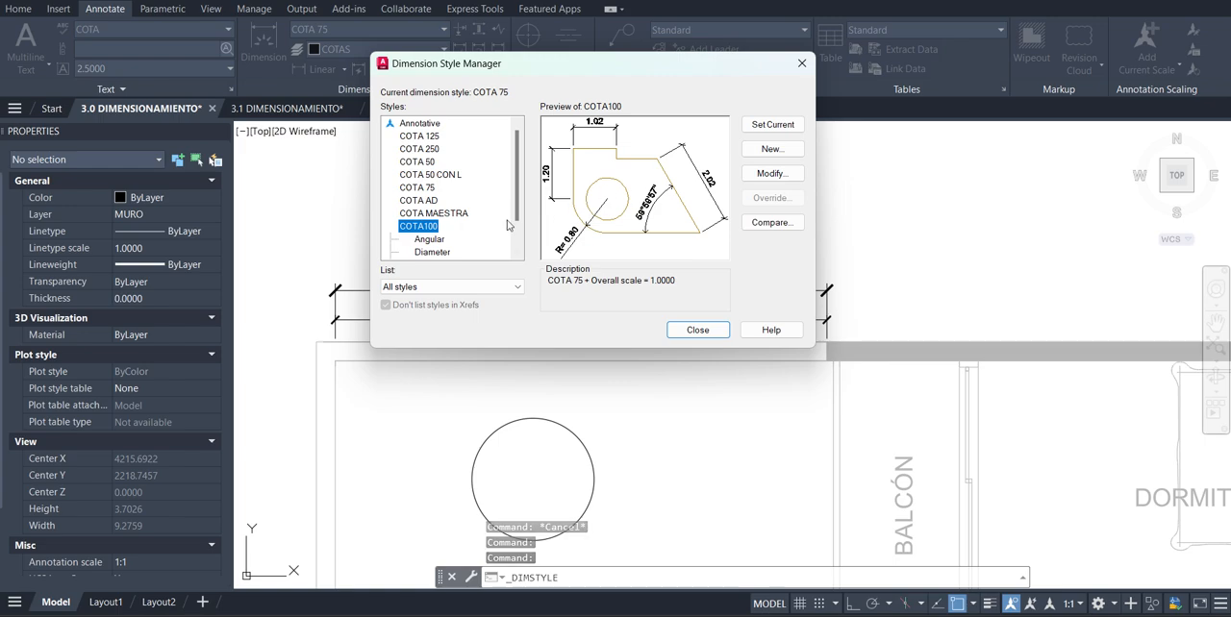
scroll(437, 231, down, 2)
click(769, 125)
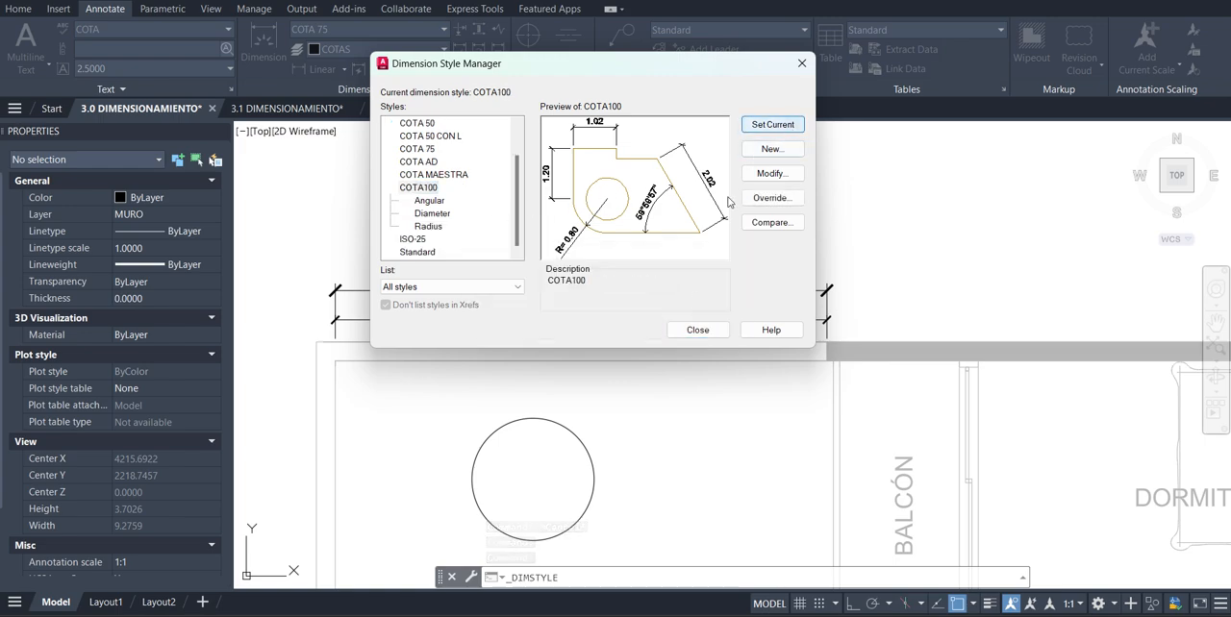
click(698, 330)
Dimension the same inner wall line in style COTA100, placing it above the COTA 75 dimension
click(264, 40)
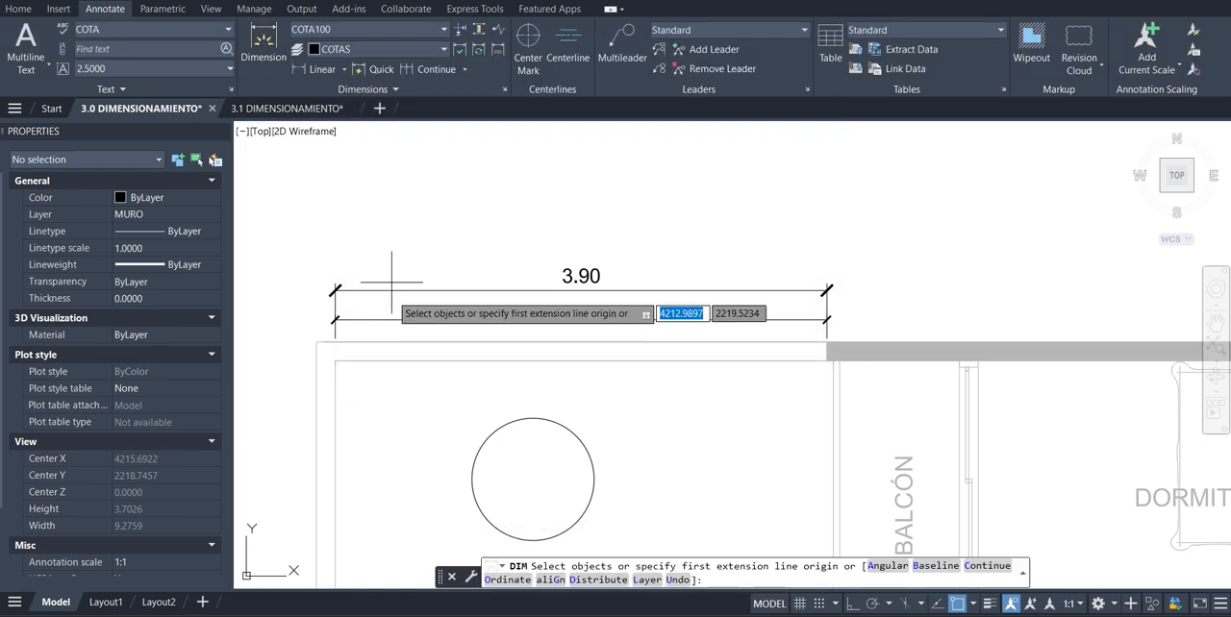
click(395, 356)
click(563, 248)
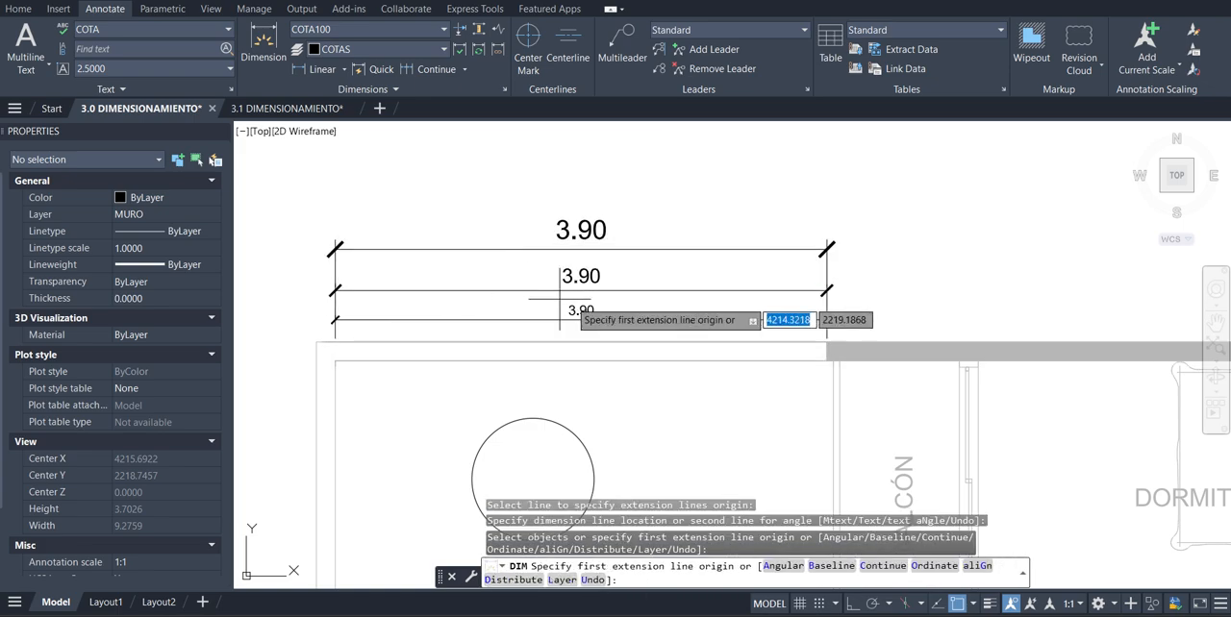
Load the previous plot settings for a new plot and define the plot window by the sheet frame's two opposite corners
scroll(517, 278, down, 4)
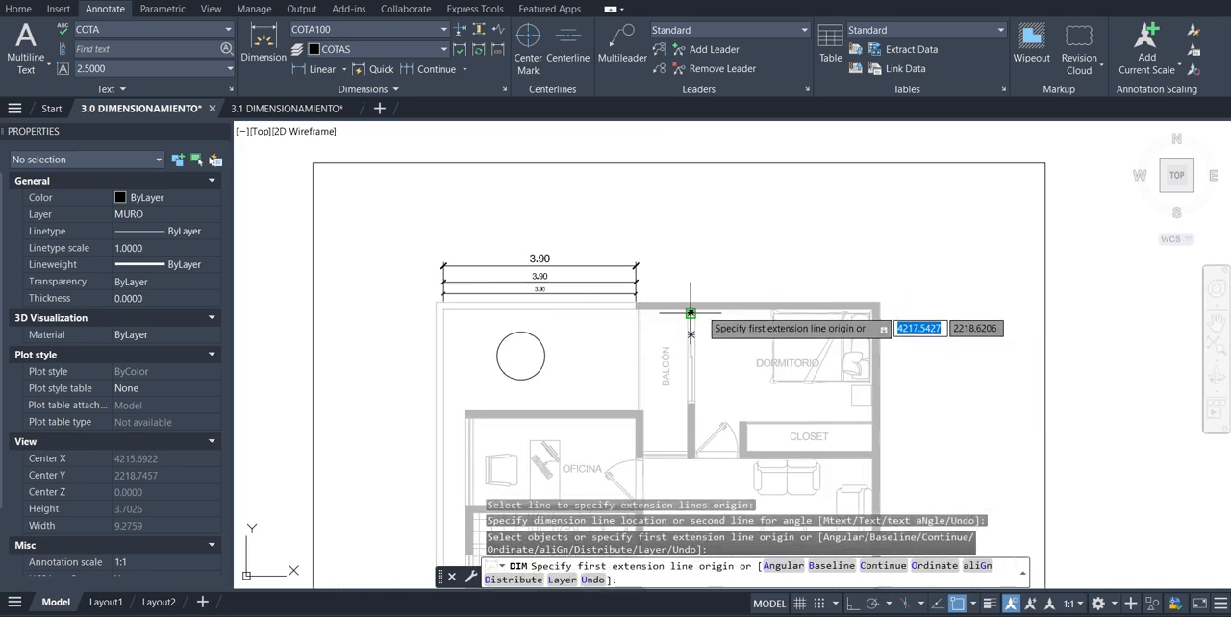
key(Escape)
scroll(689, 314, down, 8)
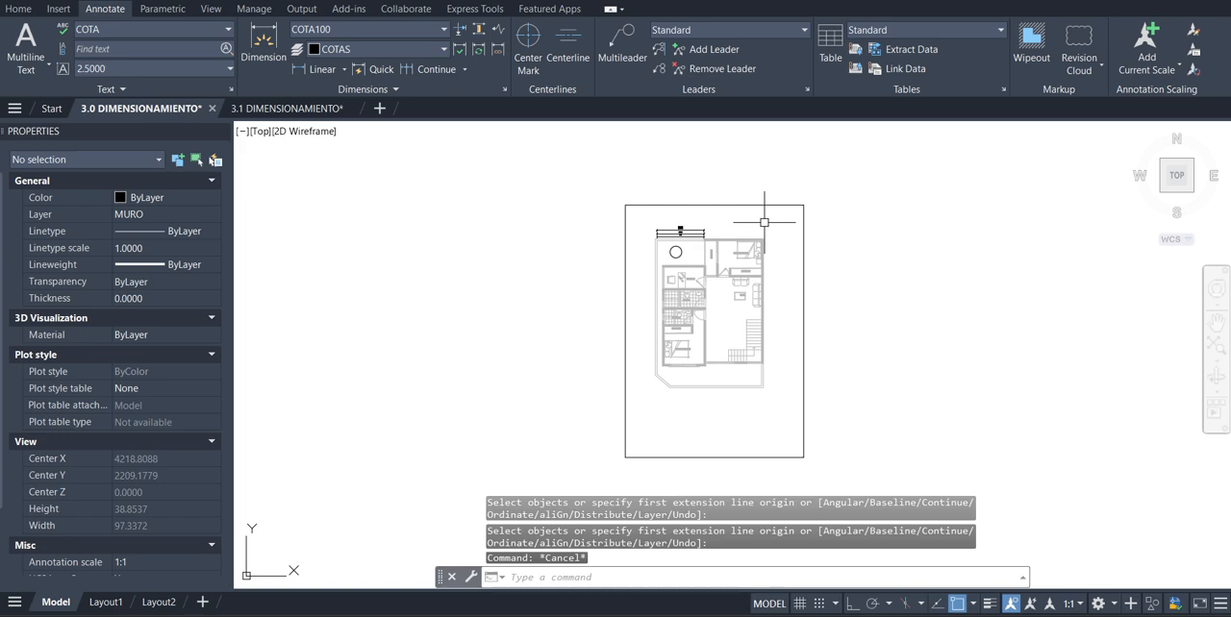
key(ctrl+p)
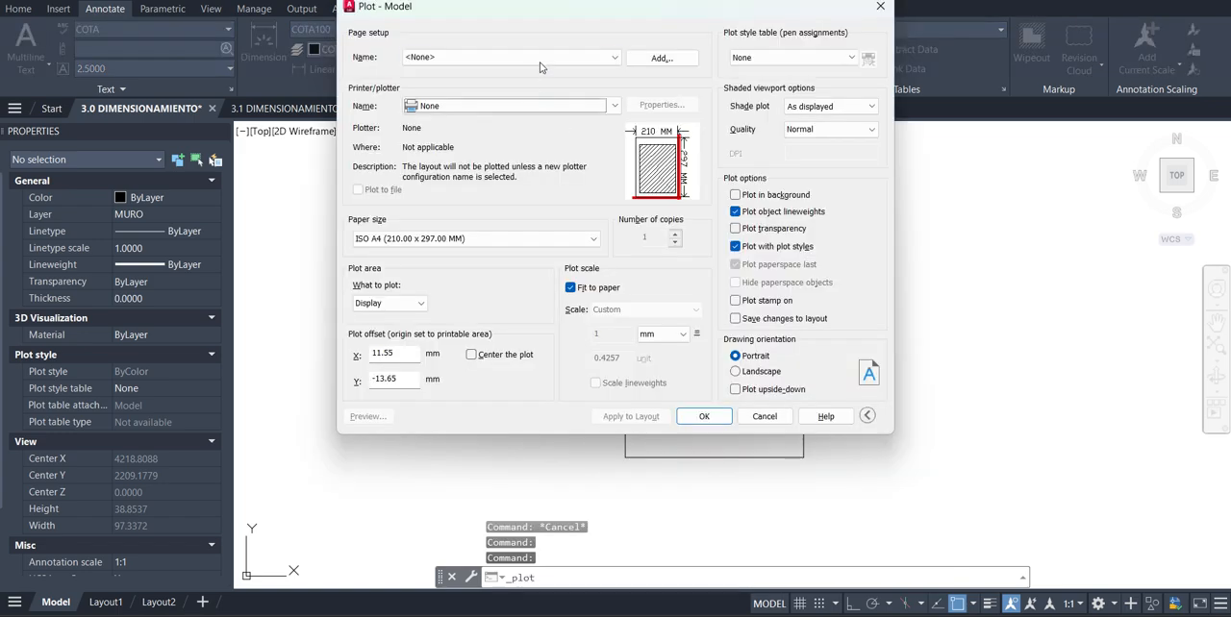
click(548, 58)
click(530, 86)
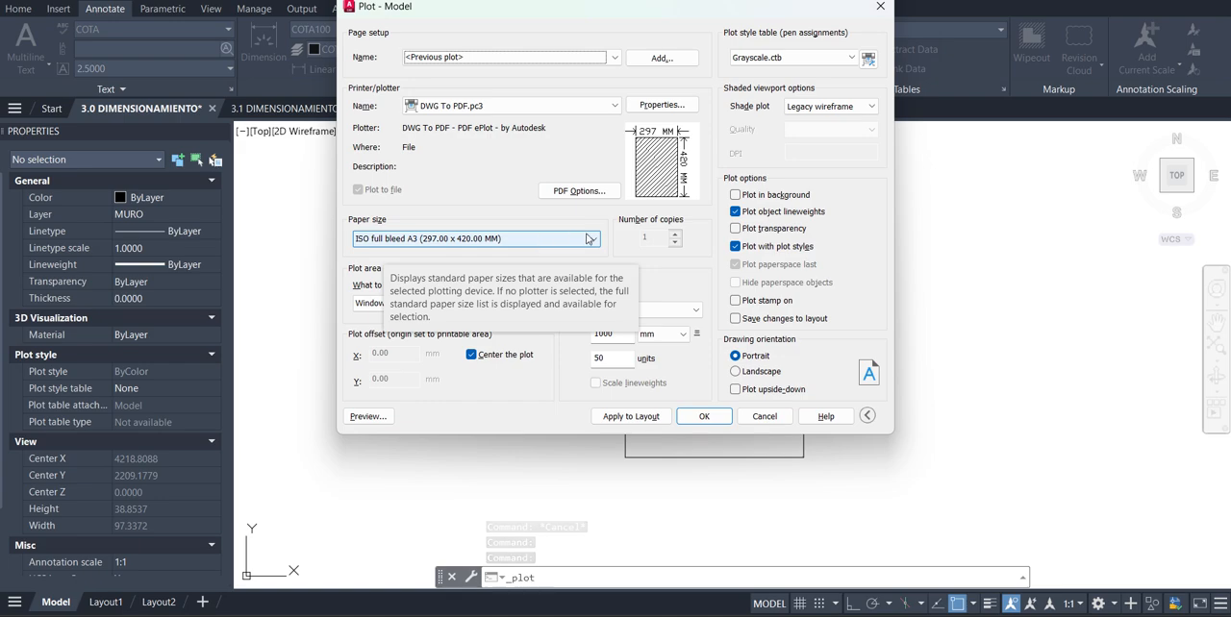
click(491, 298)
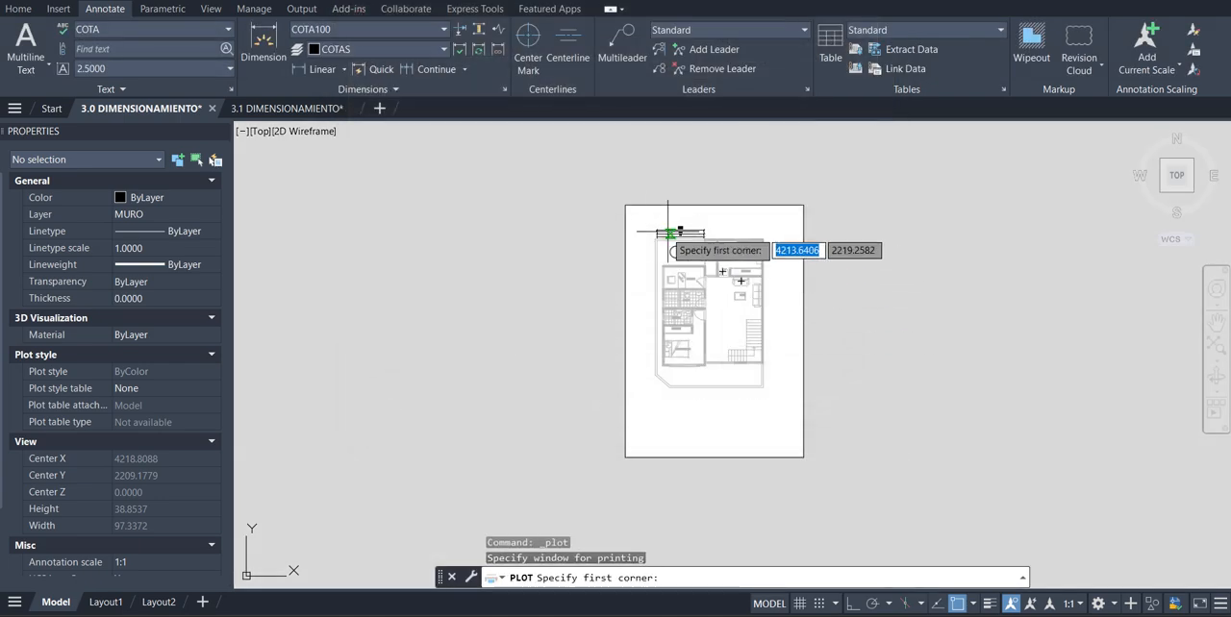
click(625, 204)
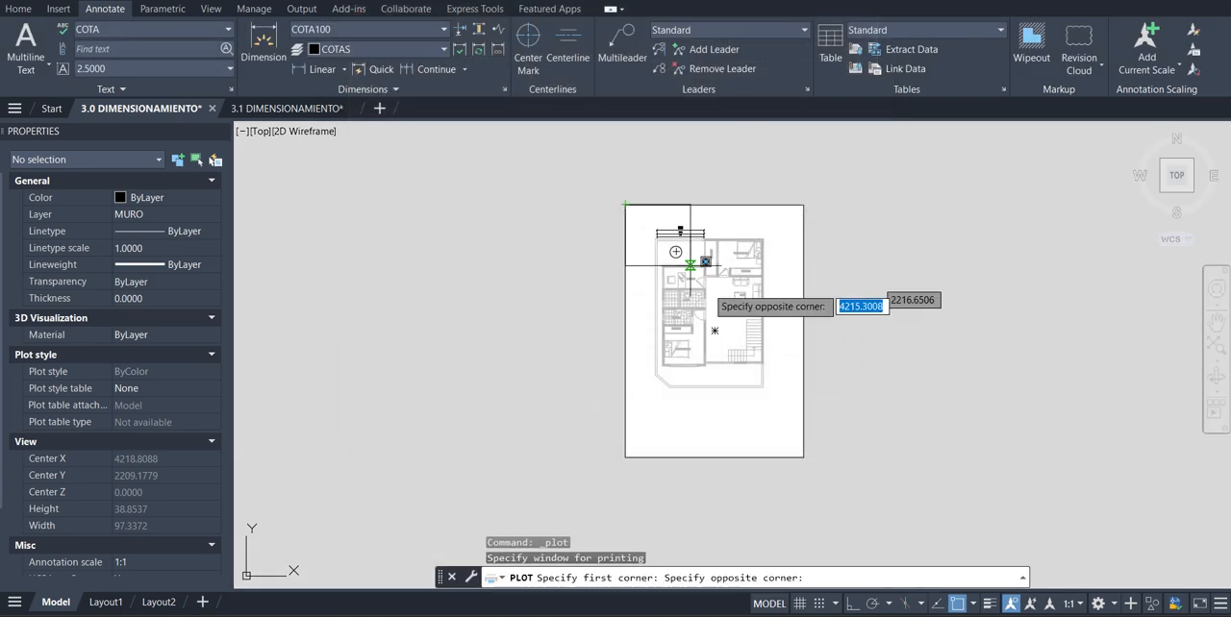
click(803, 457)
Preview the plot on the sheet, examine the three wall dimensions, and return to the plot settings
click(370, 416)
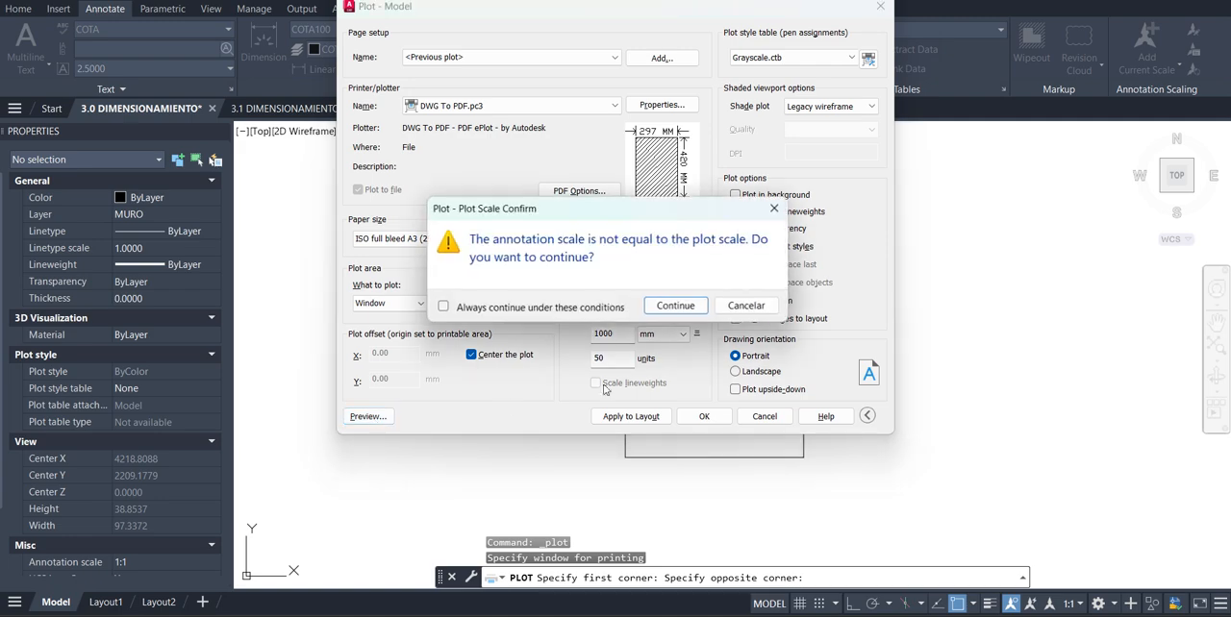
click(676, 305)
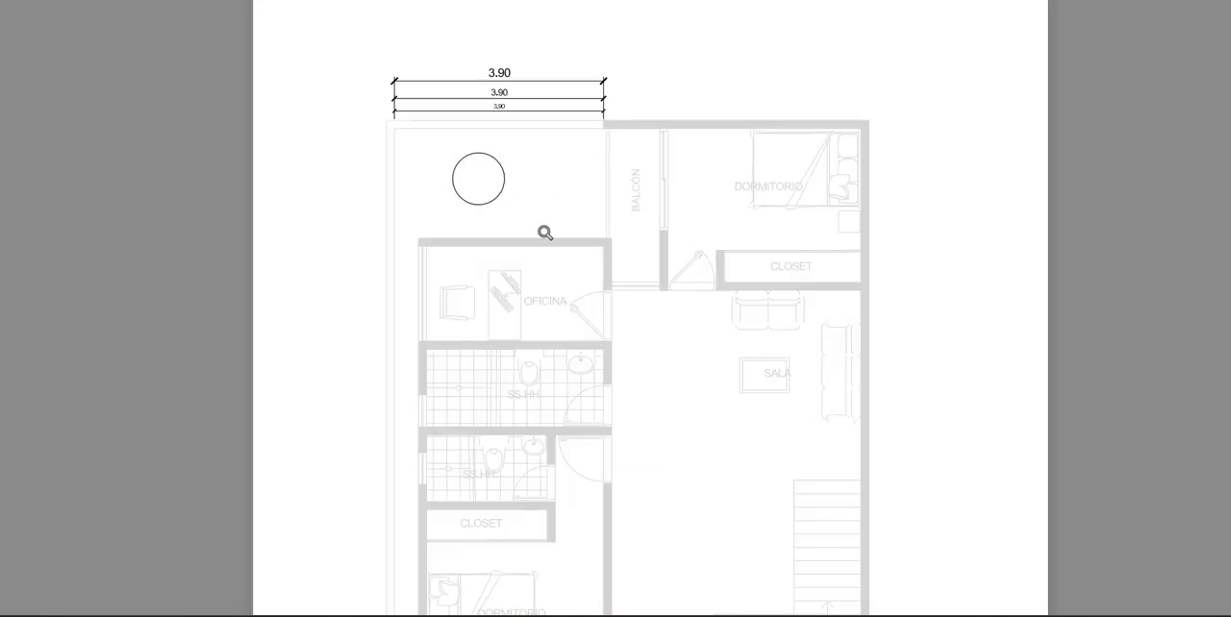
scroll(540, 286, down, 2)
scroll(547, 361, up, 2)
scroll(718, 235, down, 2)
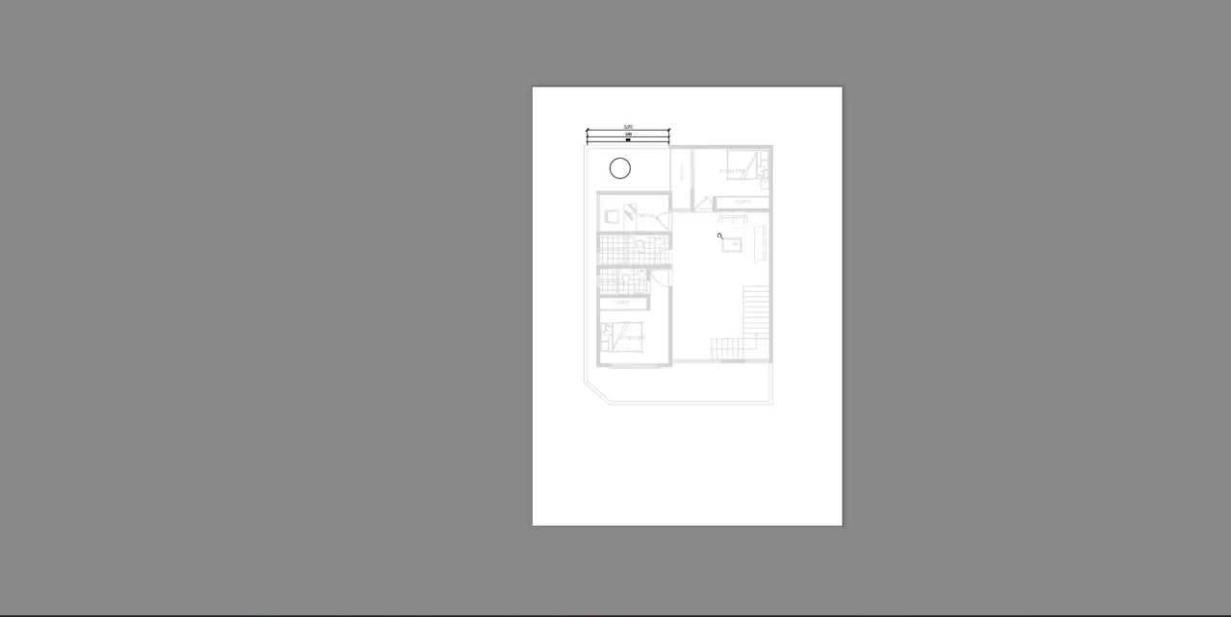
scroll(762, 146, up, 1)
key(Escape)
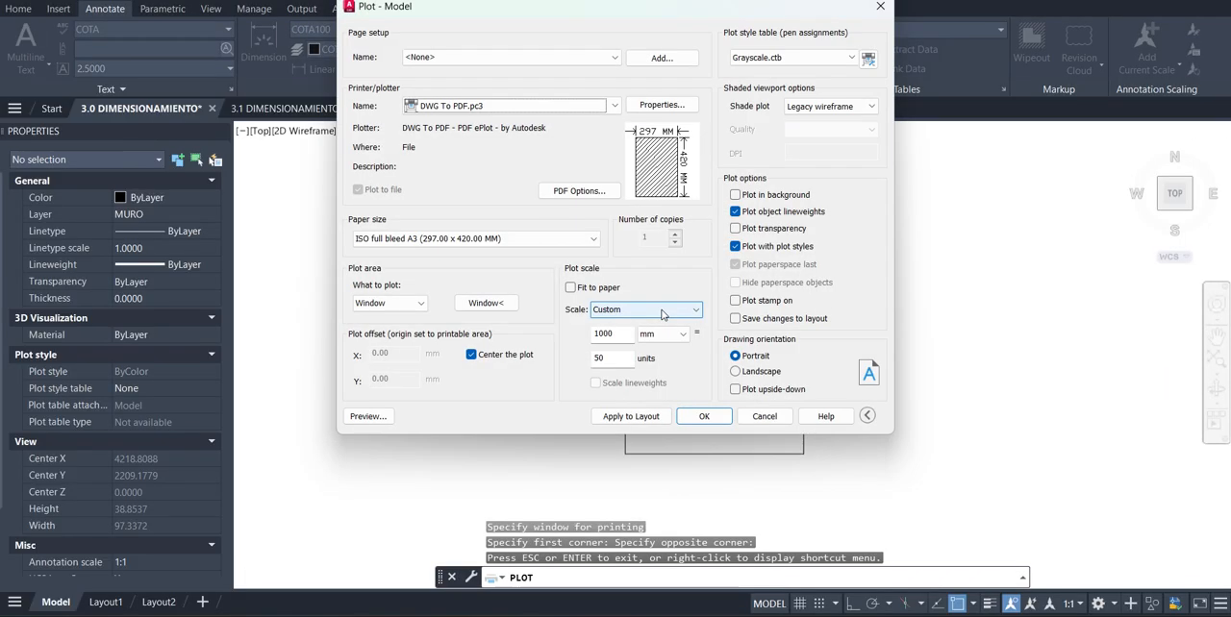
Plot the sheet to PDF at 1000 mm = 50 units, saving 3.0 DIMENSIONAMIENTO-Model.pdf in the Descargas folder
click(622, 333)
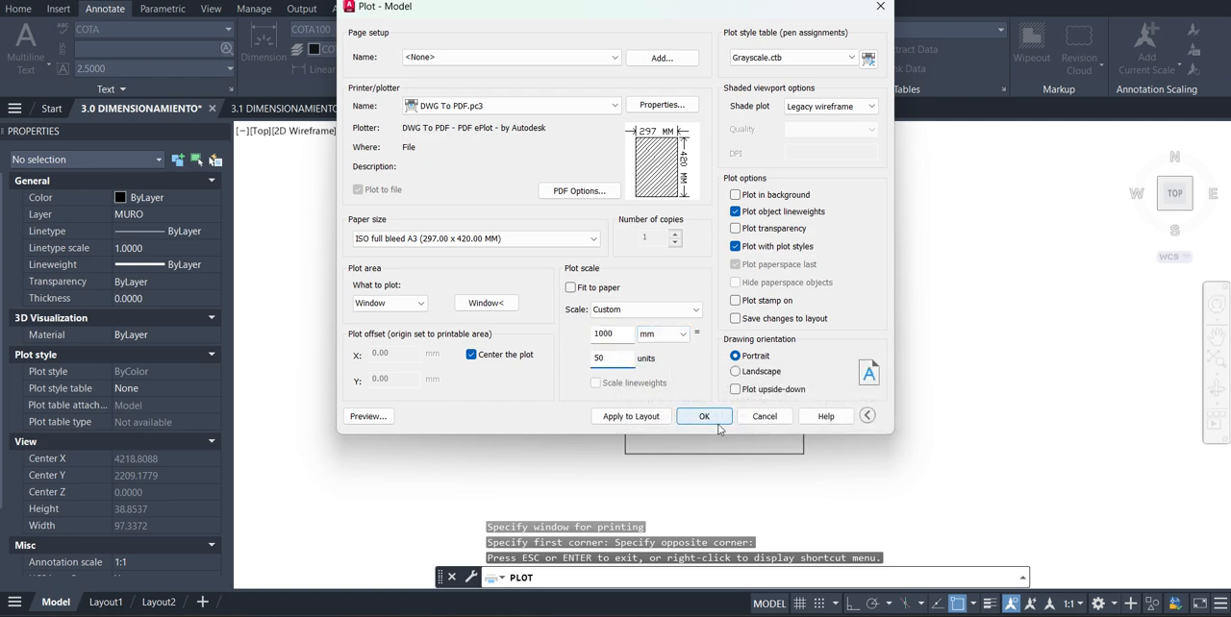
click(705, 417)
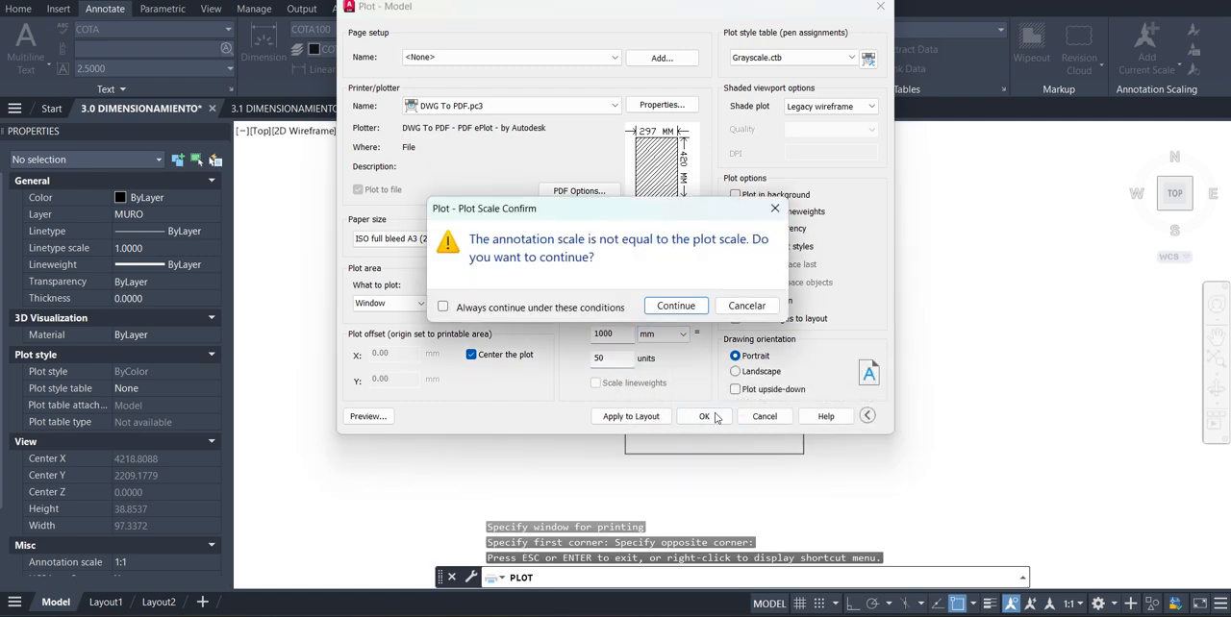
click(679, 306)
click(532, 124)
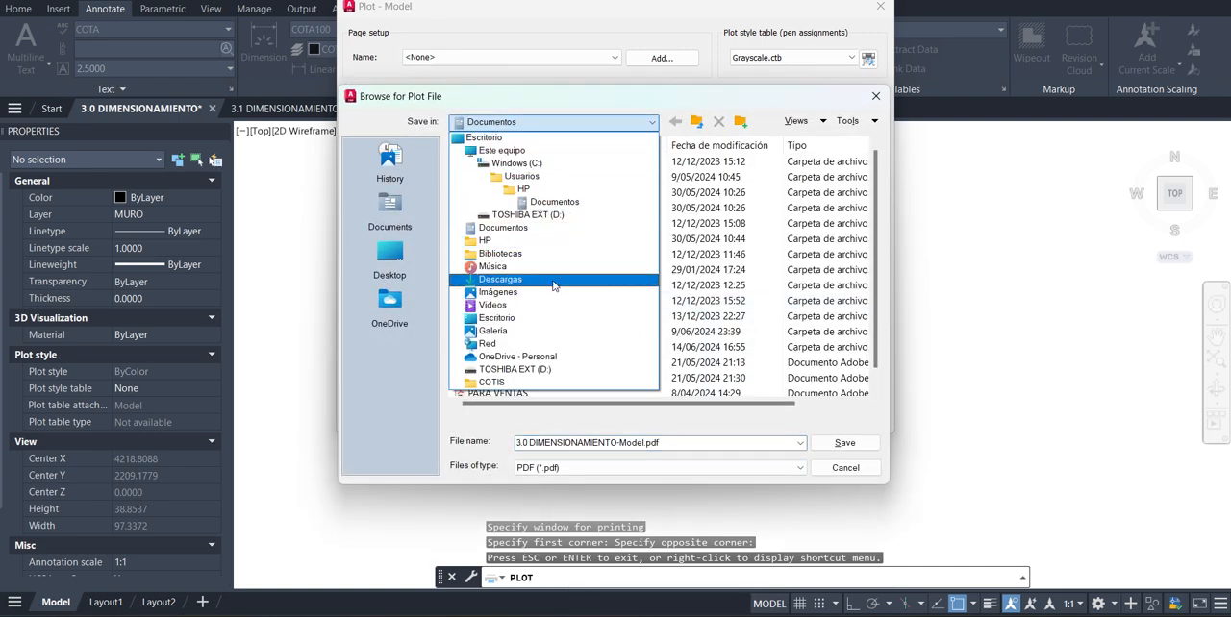
click(550, 278)
click(844, 444)
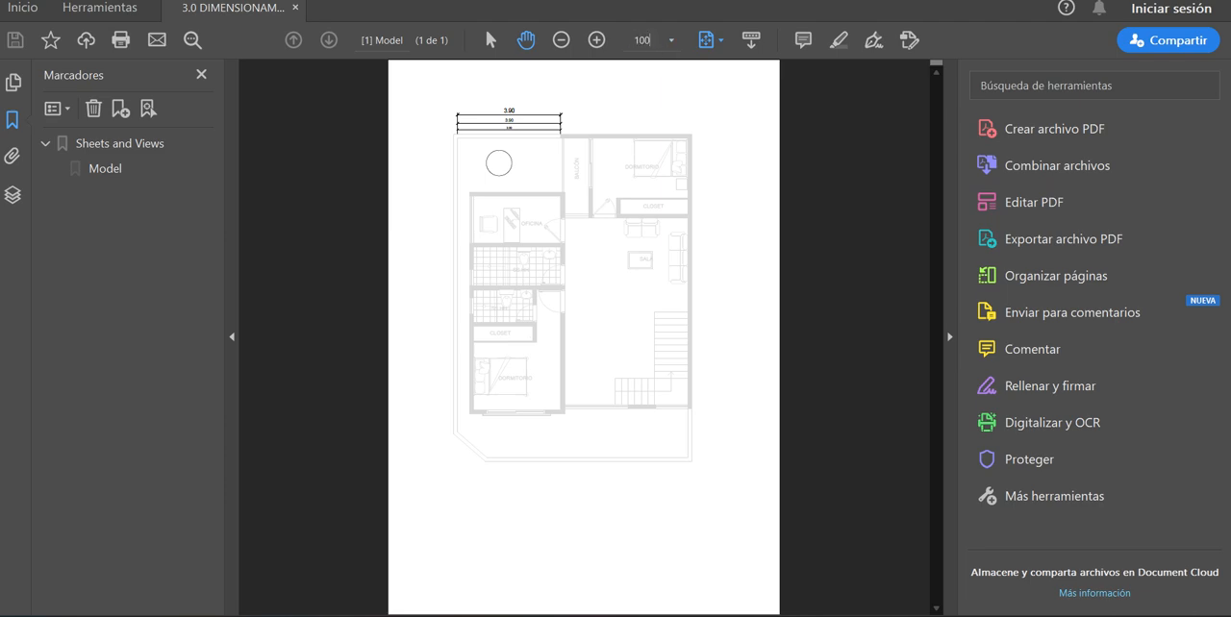
View the plotted PDF at 100% zoom, compare the text sizes of the three wall dimensions, and return to AutoCAD
key(Return)
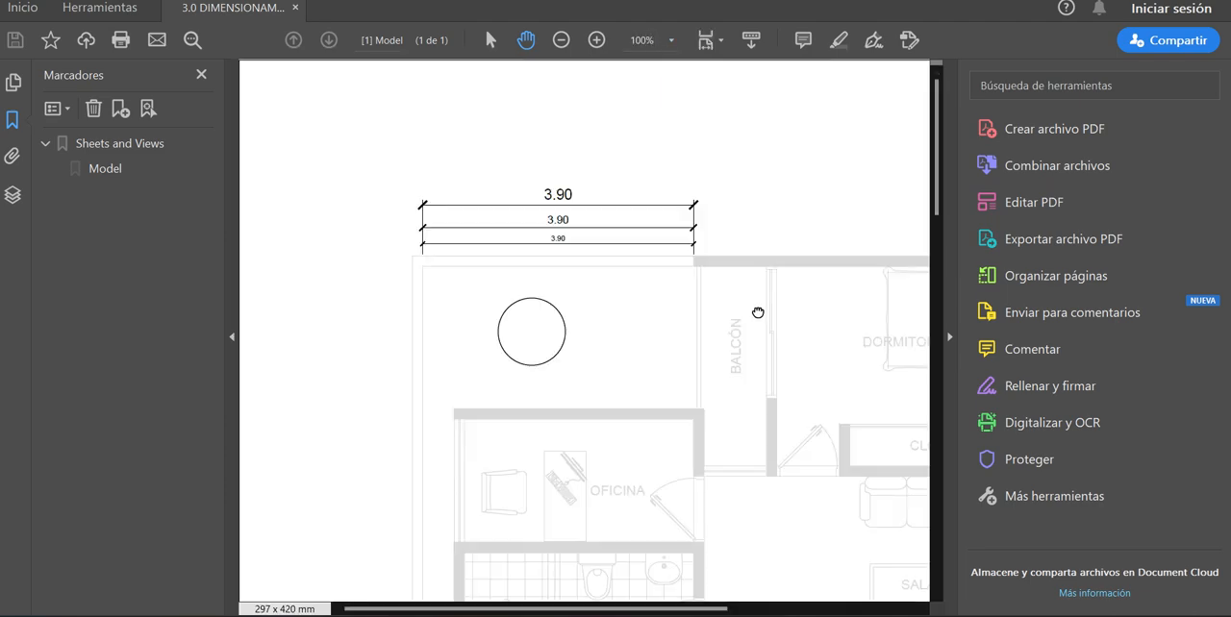
drag(758, 313, 631, 260)
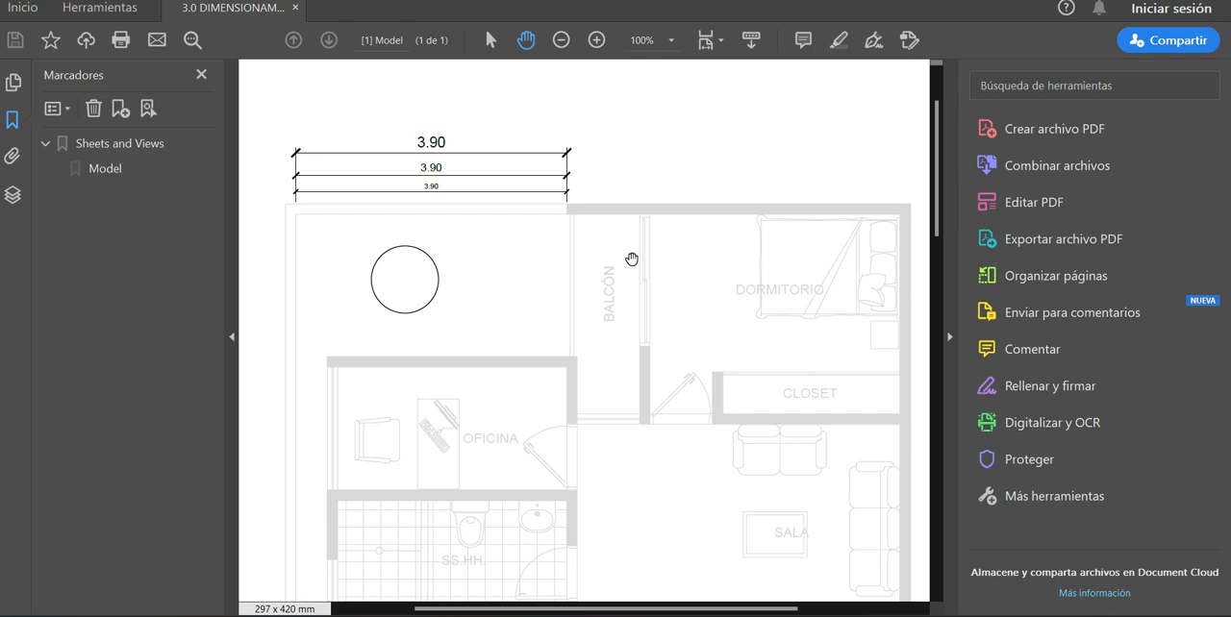
drag(632, 258, 643, 370)
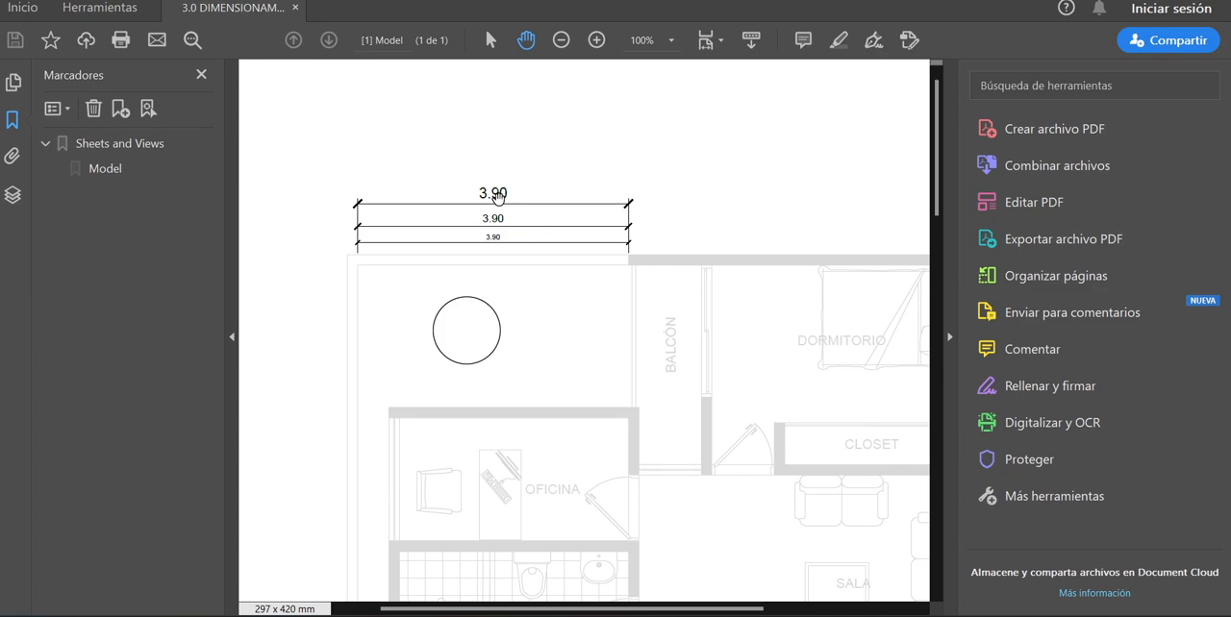
click(1142, 1)
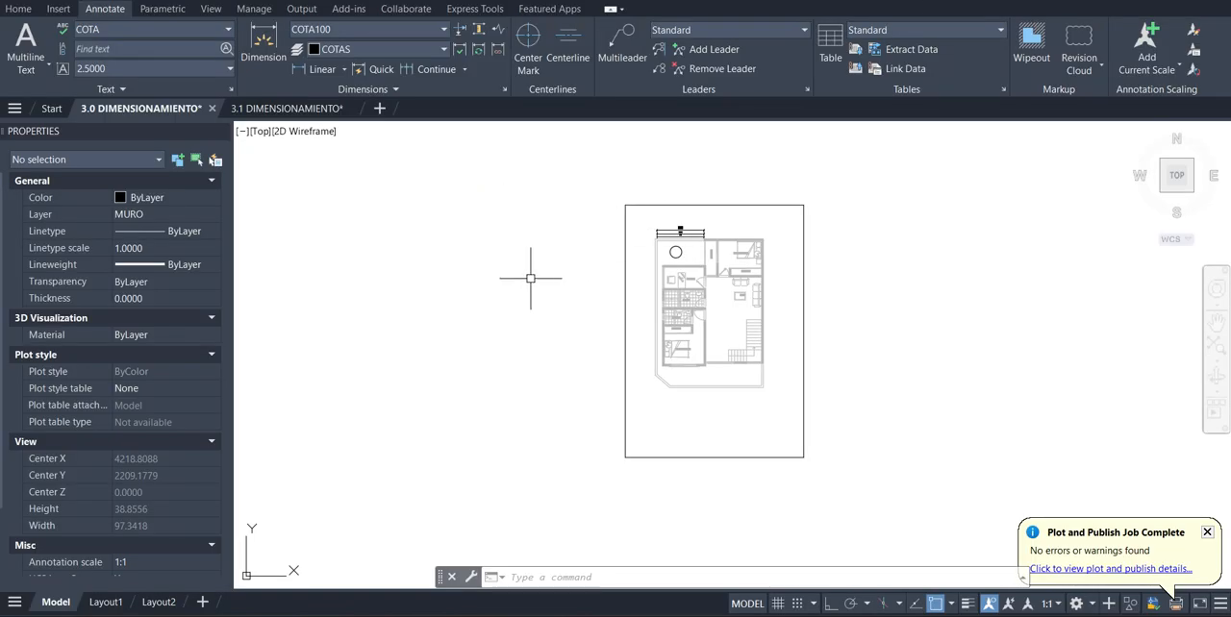
Inspect the three stacked wall dimensions one after another to check which dimension style each one uses
scroll(615, 232, up, 8)
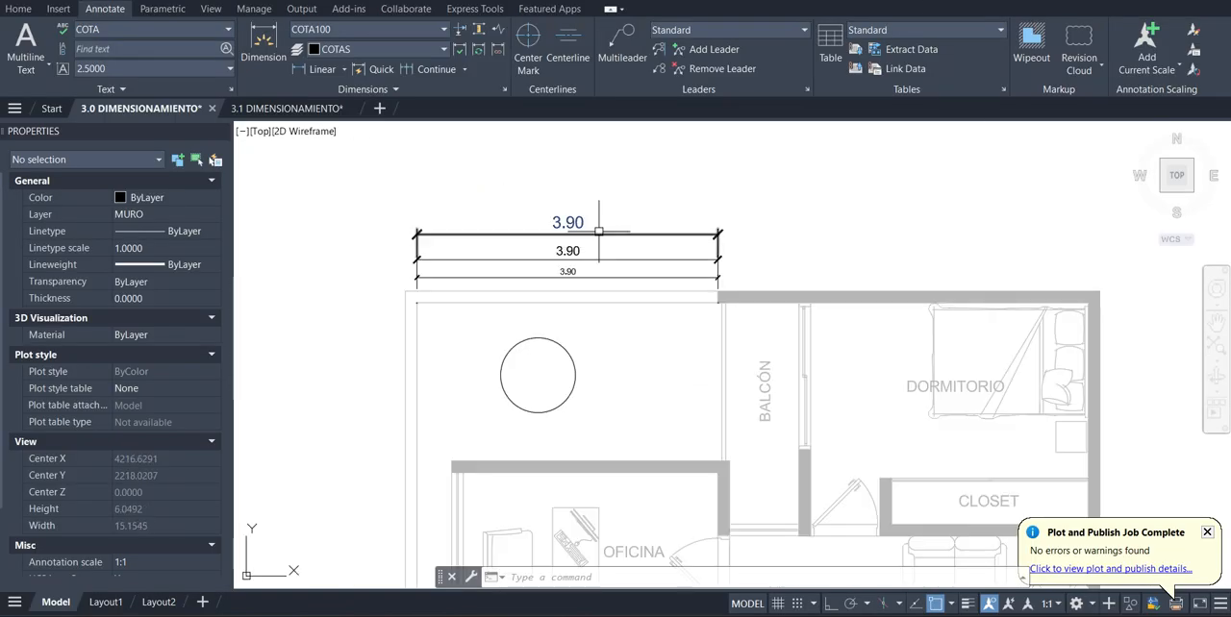
click(598, 231)
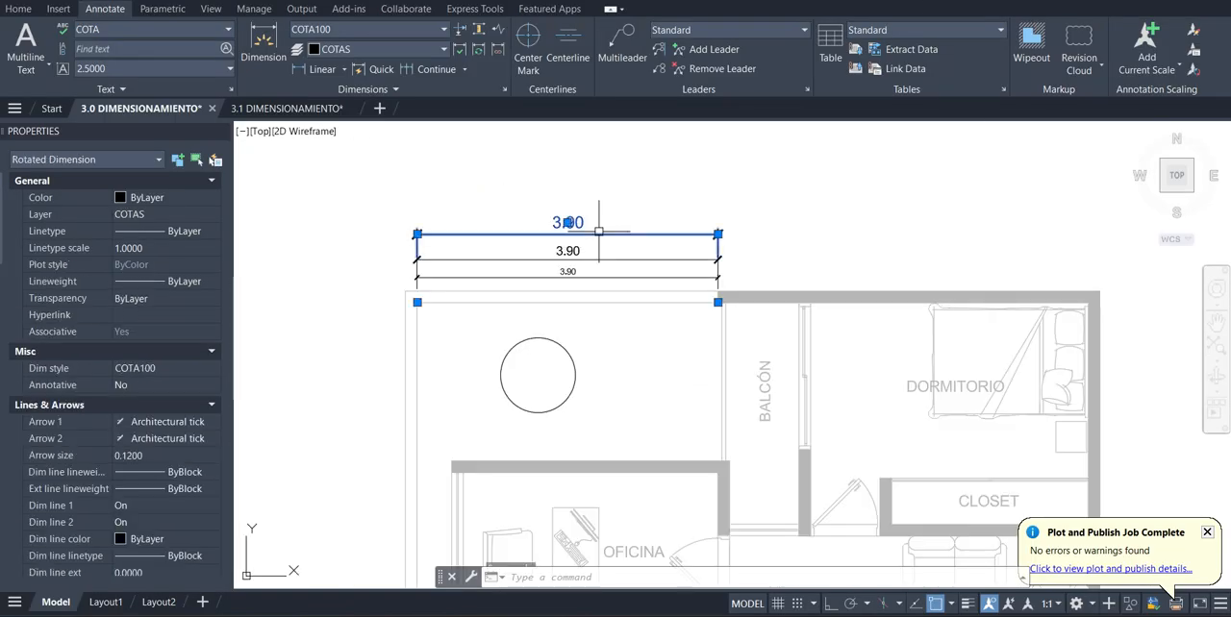
key(Escape)
click(543, 259)
key(Escape)
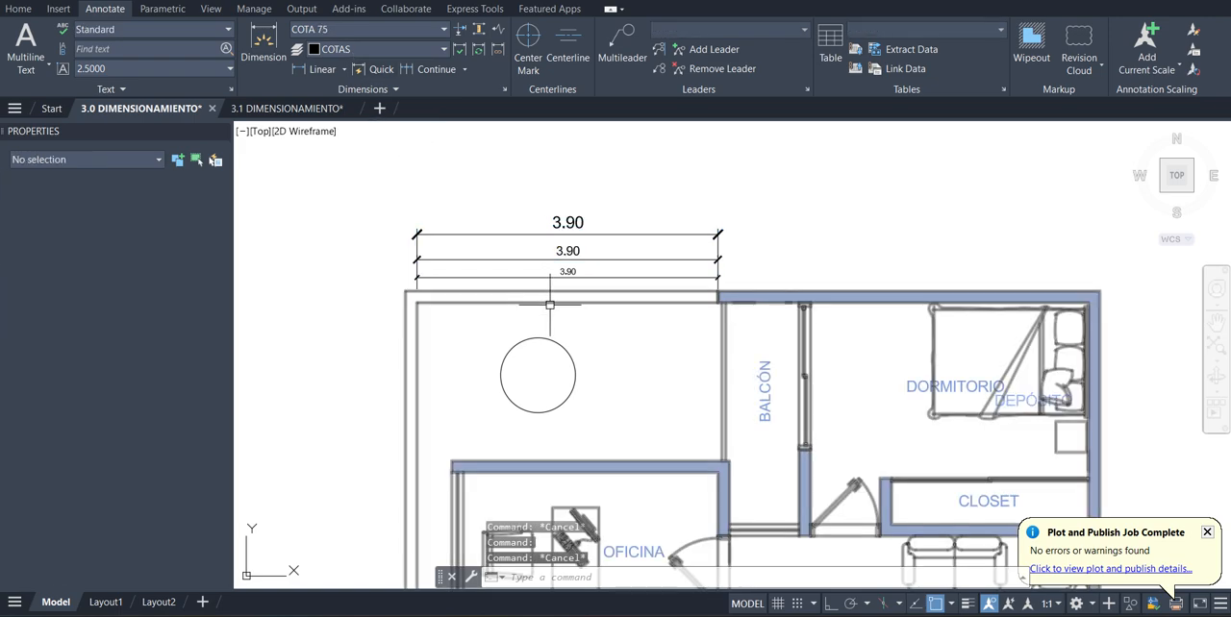
click(555, 277)
key(Escape)
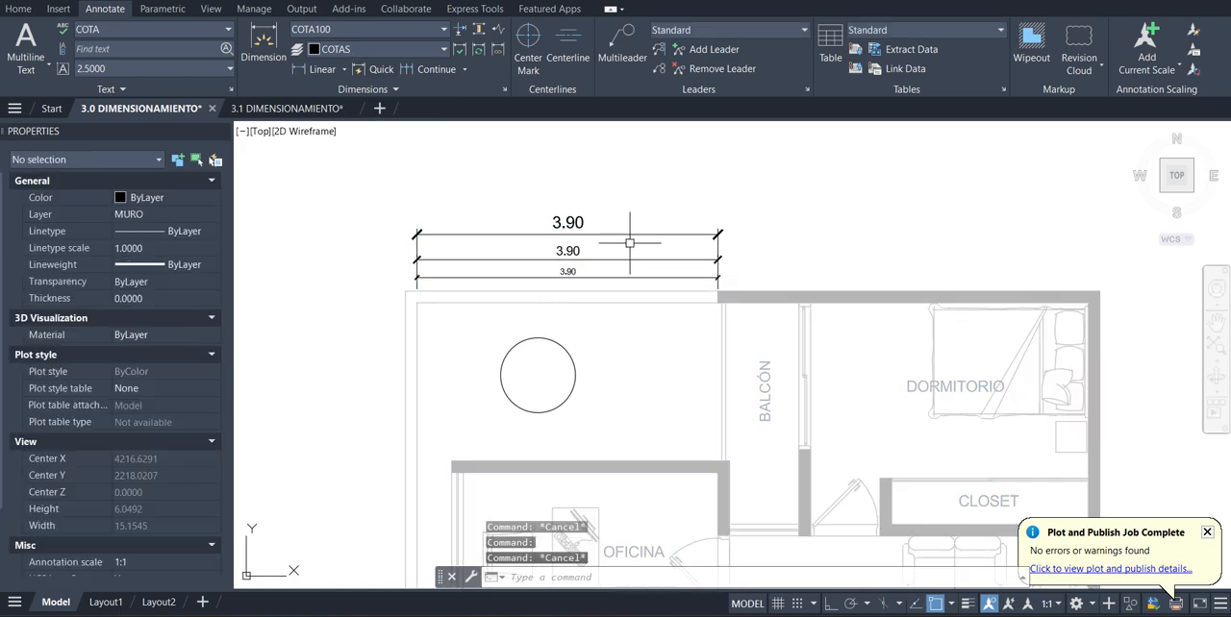
Delete the COTA 50 and COTA 75 dimensions and move the remaining COTA100 dimension closer to the wall
drag(590, 246, 564, 276)
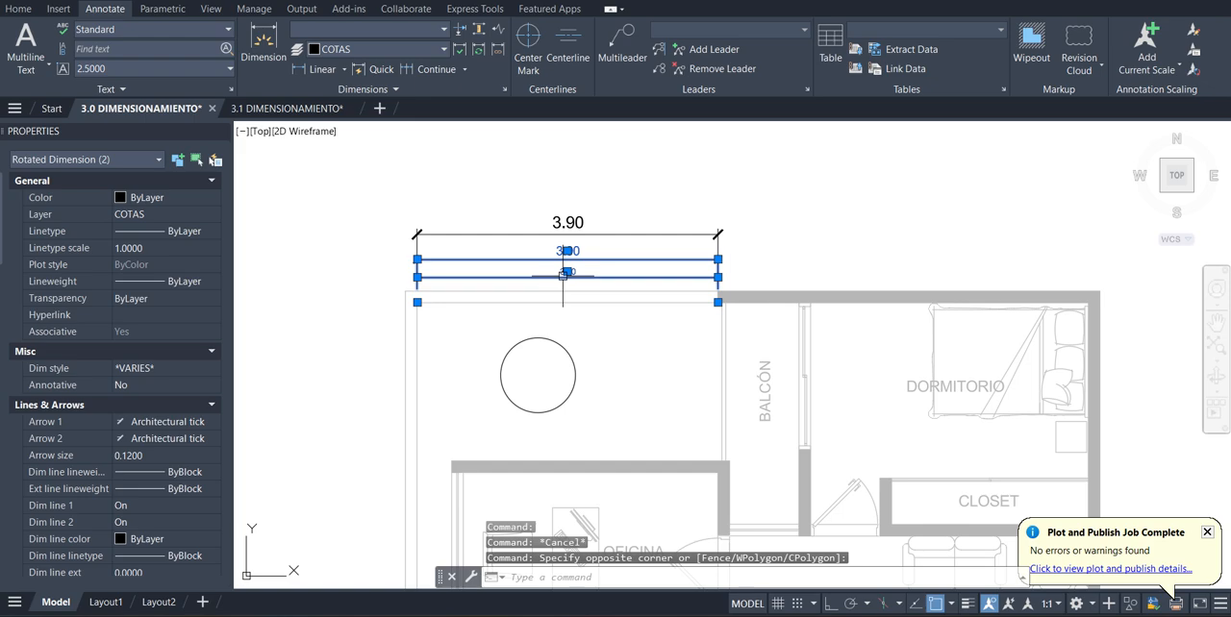
key(Delete)
mouse_move(599, 204)
mouse_down()
mouse_move(549, 253)
mouse_move(558, 261)
mouse_up()
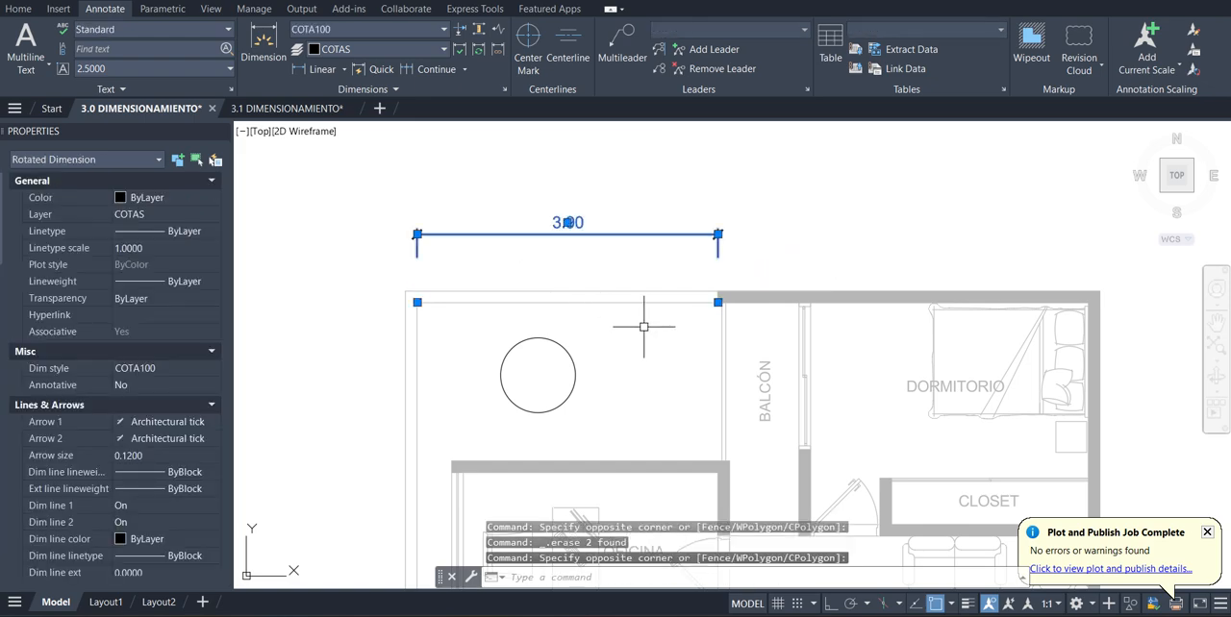
click(567, 222)
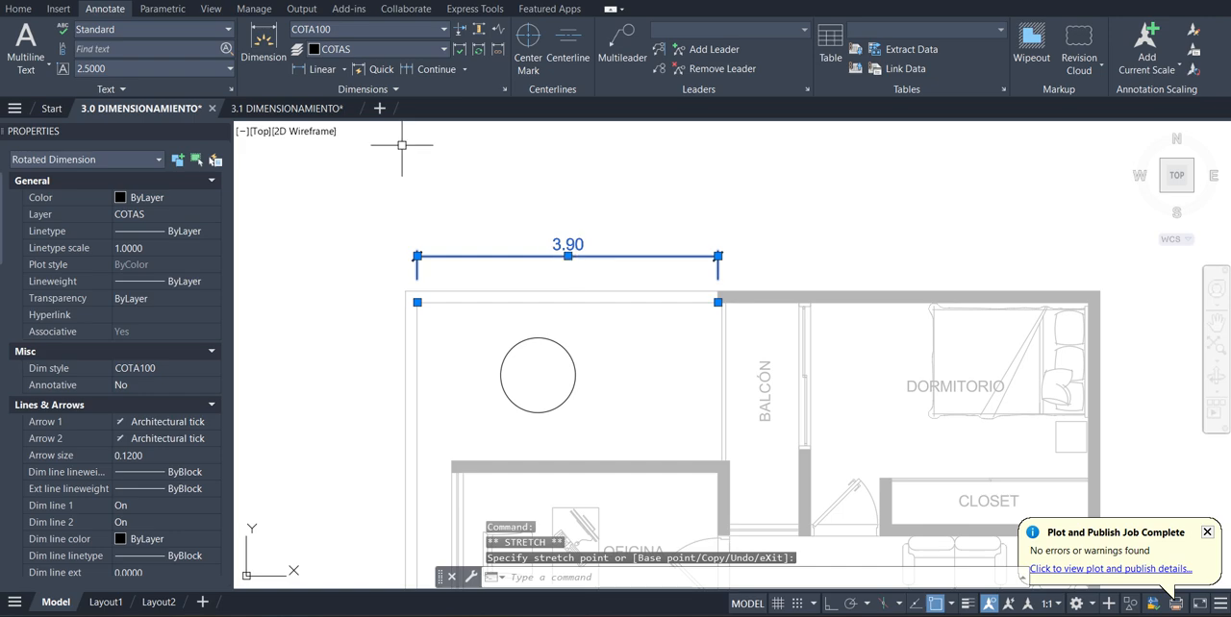
Continue the COTA100 wall dimension across the balcony width and the thickness of the partition between balcony and DORMITORIO
click(267, 58)
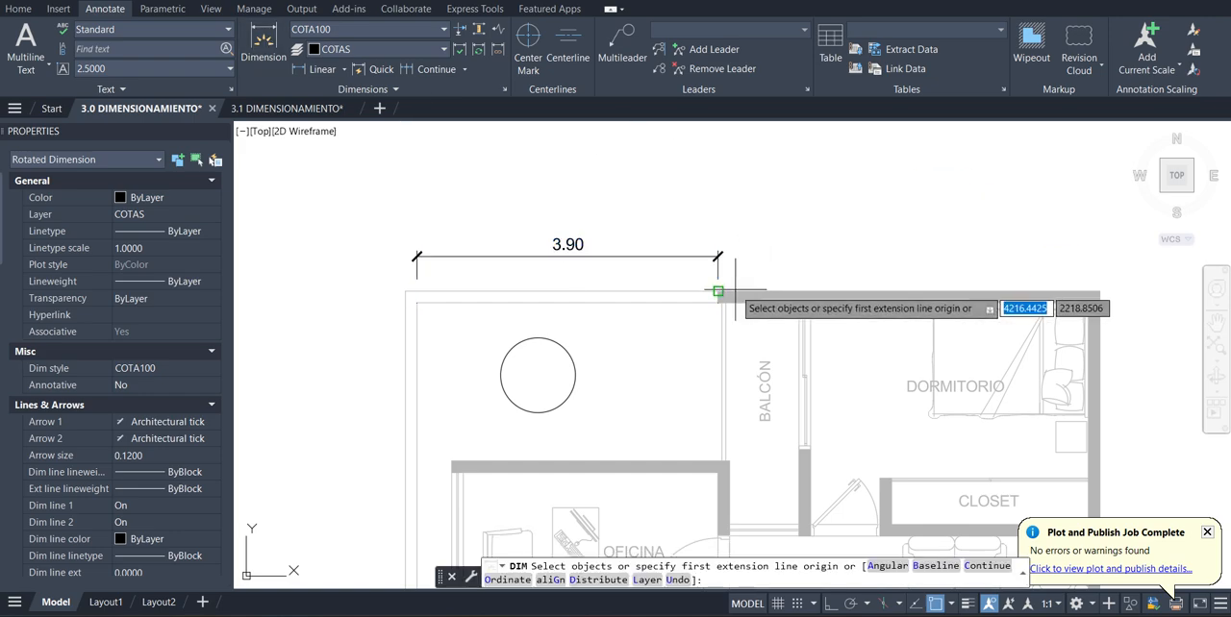
click(465, 71)
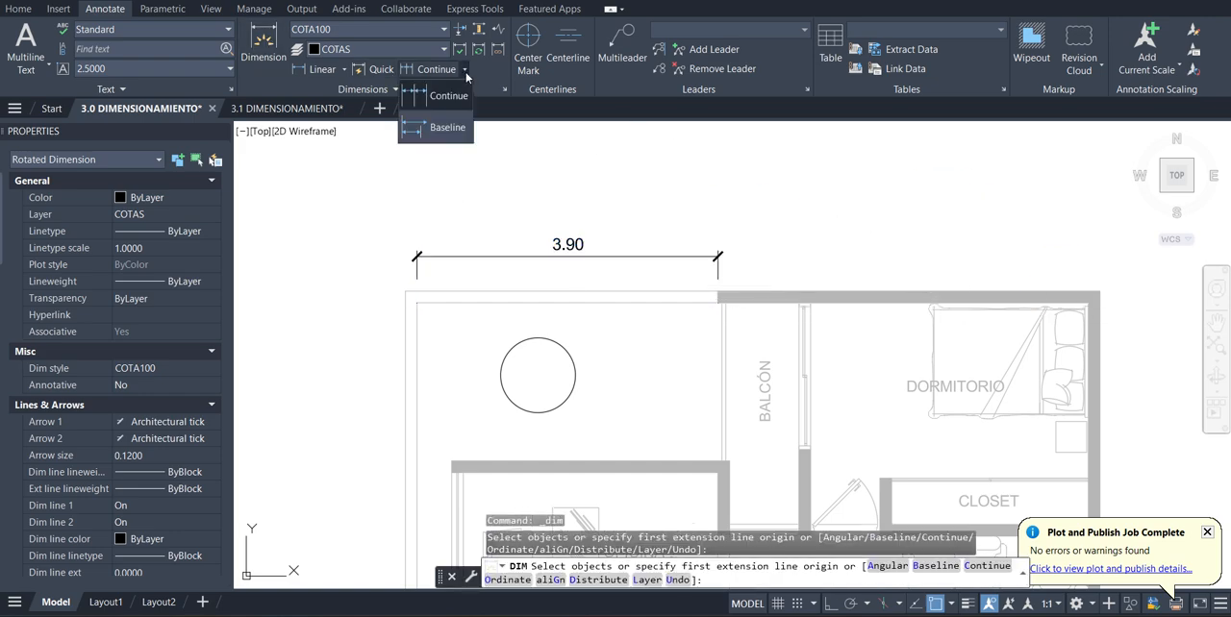
click(452, 98)
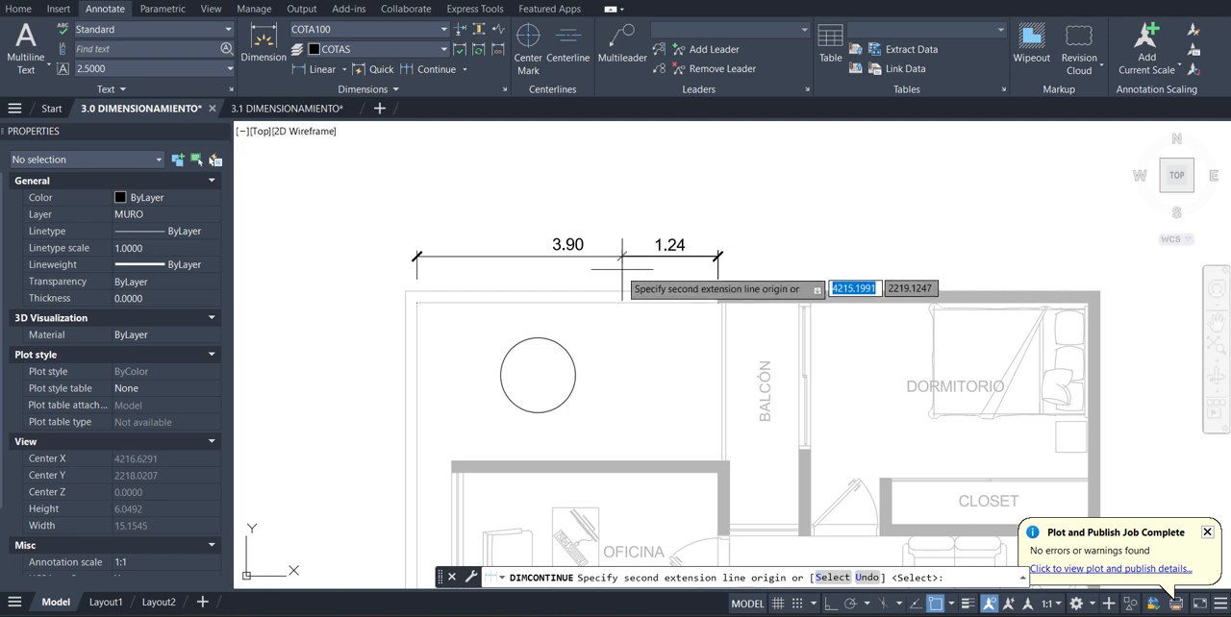
scroll(769, 283, up, 3)
scroll(726, 293, up, 3)
click(747, 294)
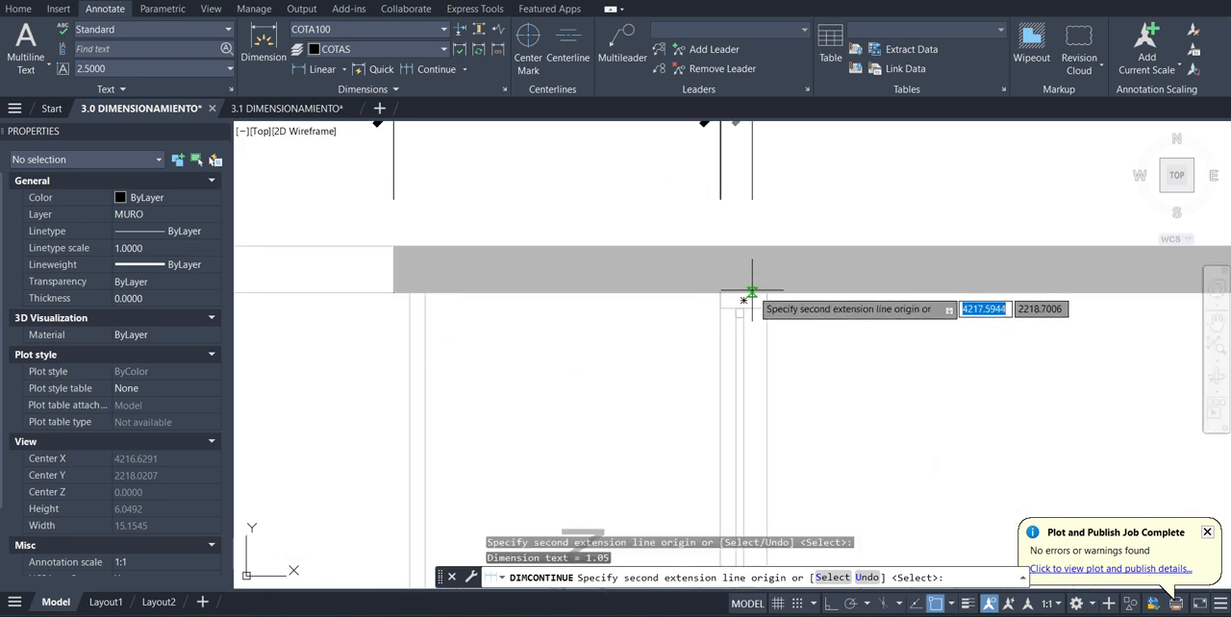
scroll(731, 298, down, 5)
scroll(759, 306, up, 2)
scroll(640, 303, down, 2)
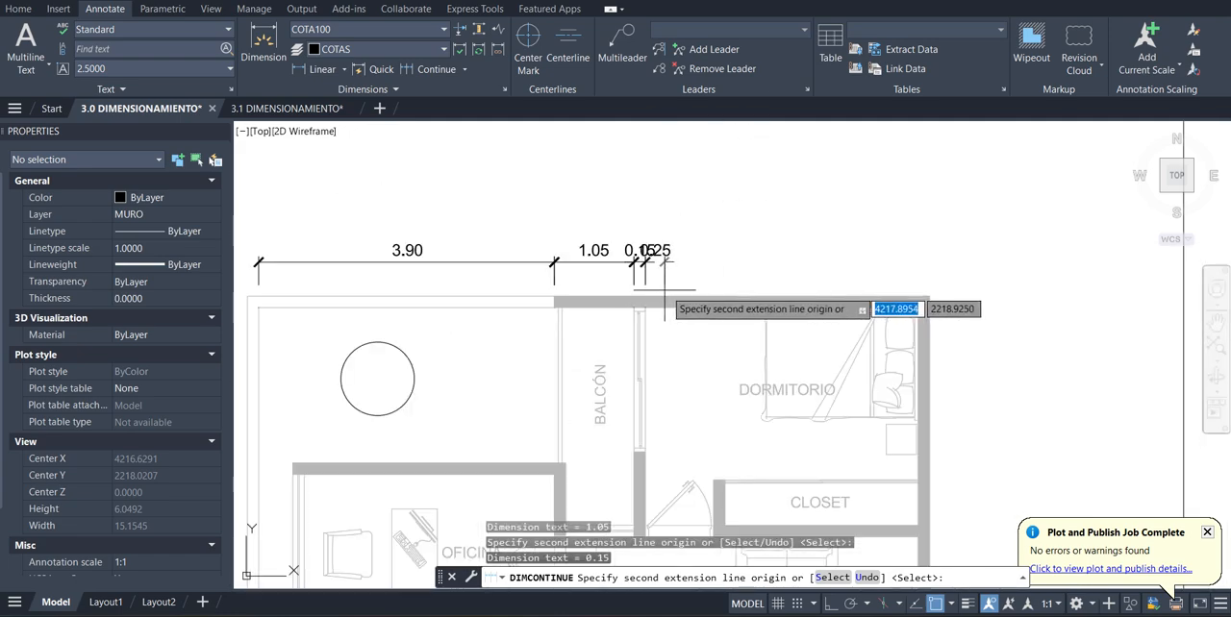
Extend the dimension chain to the DORMITORIO's far inner wall corner and the outer wall corner, undoing the misplaced bedroom point
scroll(847, 322, up, 2)
click(908, 300)
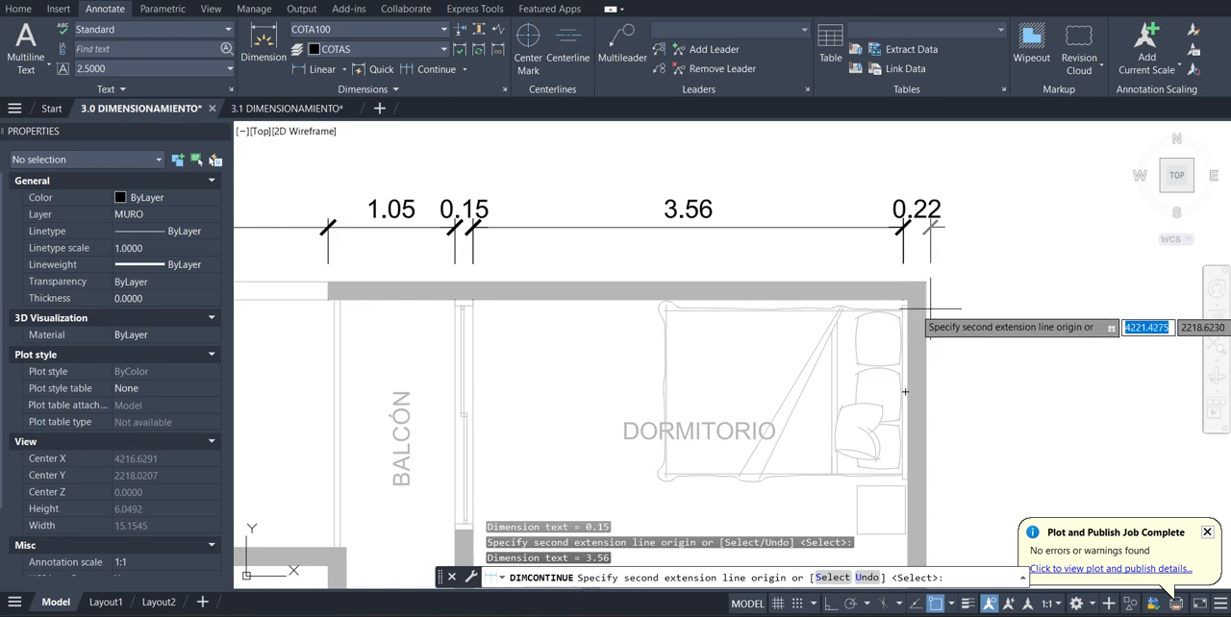
key(ctrl+z)
click(908, 293)
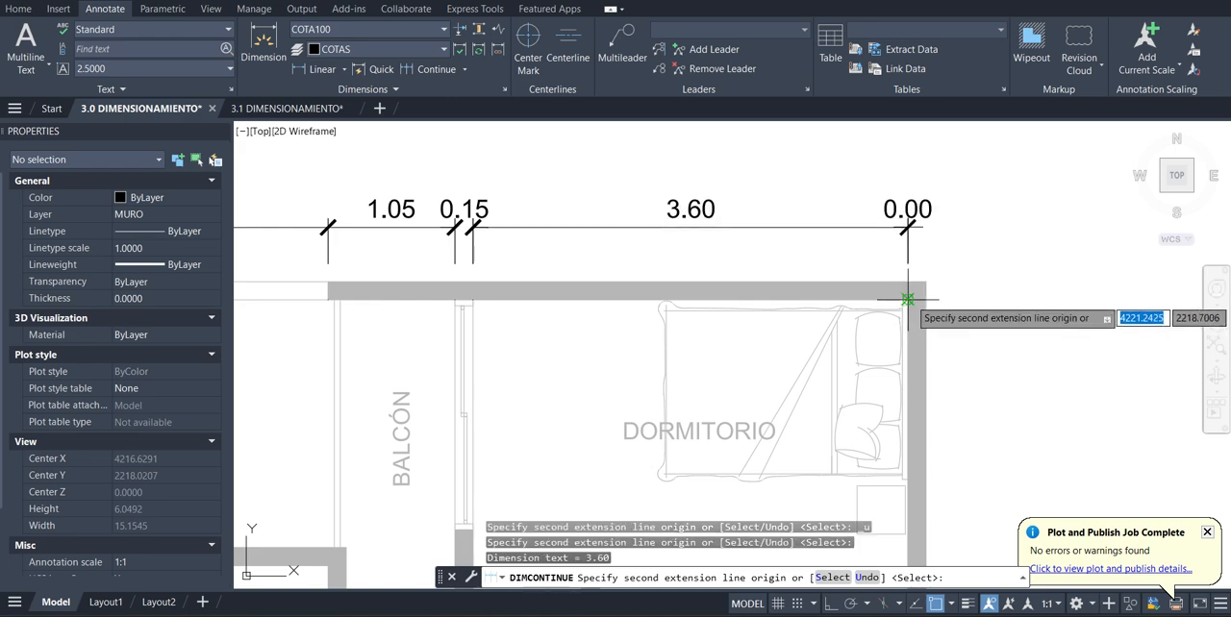
click(926, 291)
scroll(968, 296, down, 3)
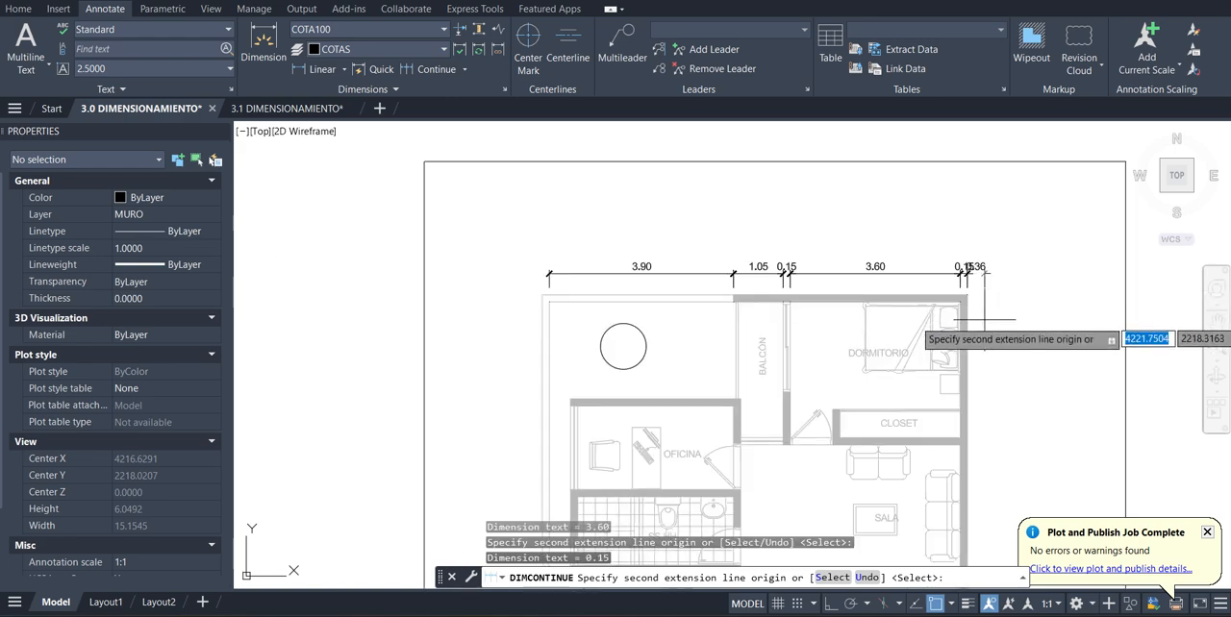
key(Escape)
Add an overall baseline dimension above the chain, from the left end of the first dimension to the plan's outer right wall corner
scroll(971, 285, up, 2)
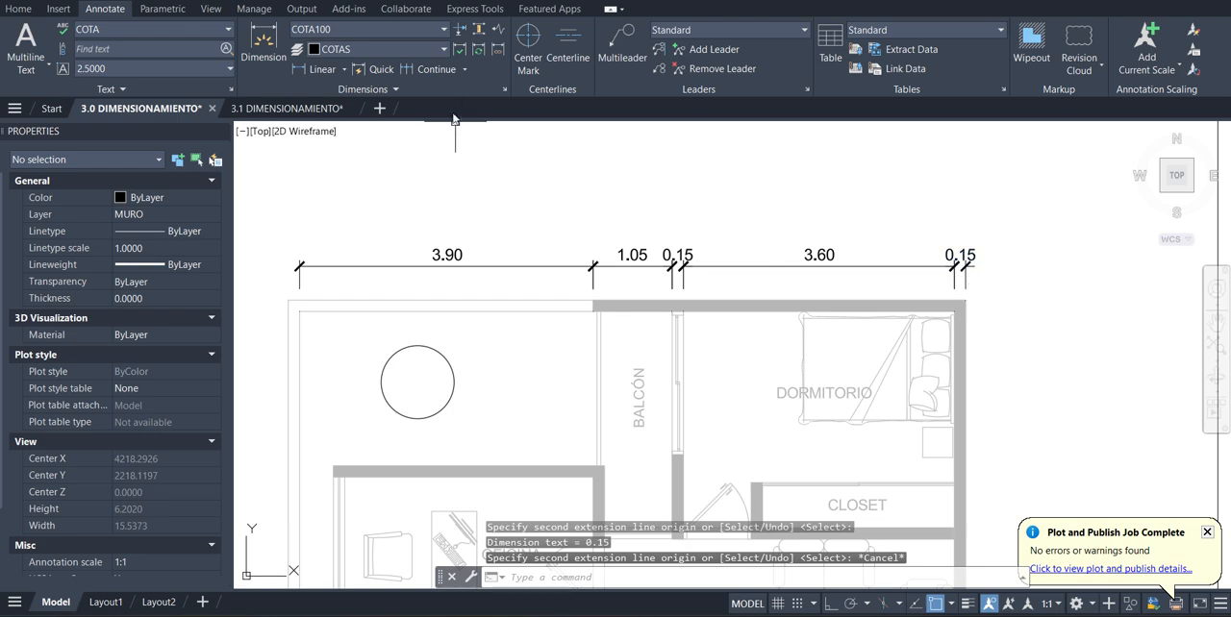
click(465, 71)
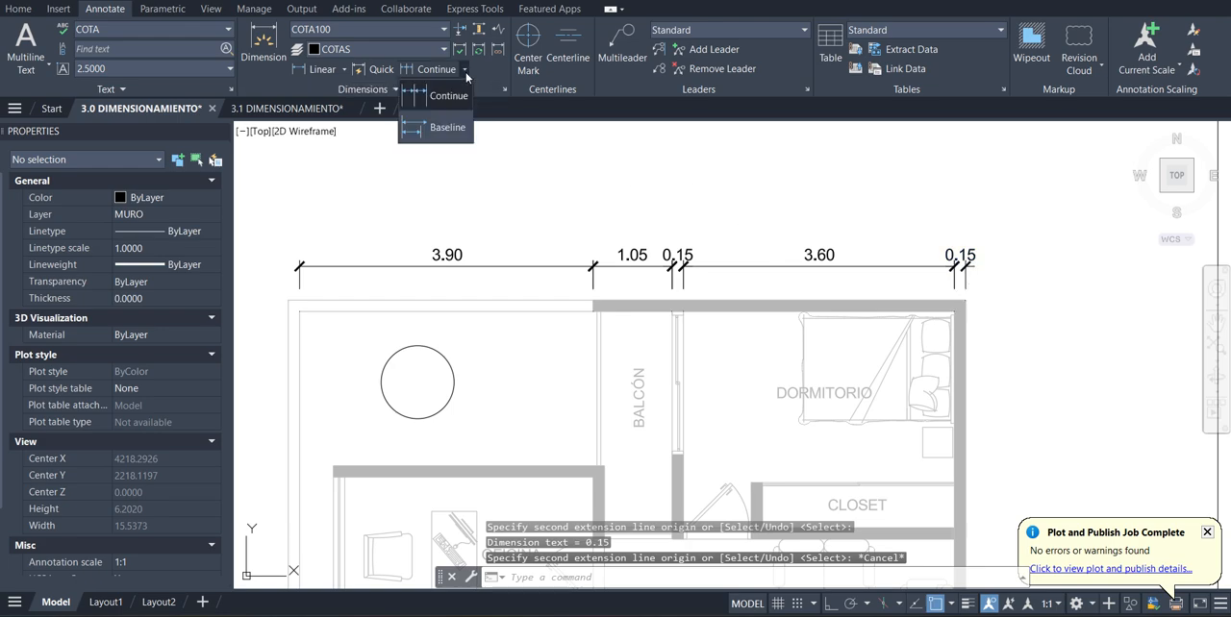
click(448, 128)
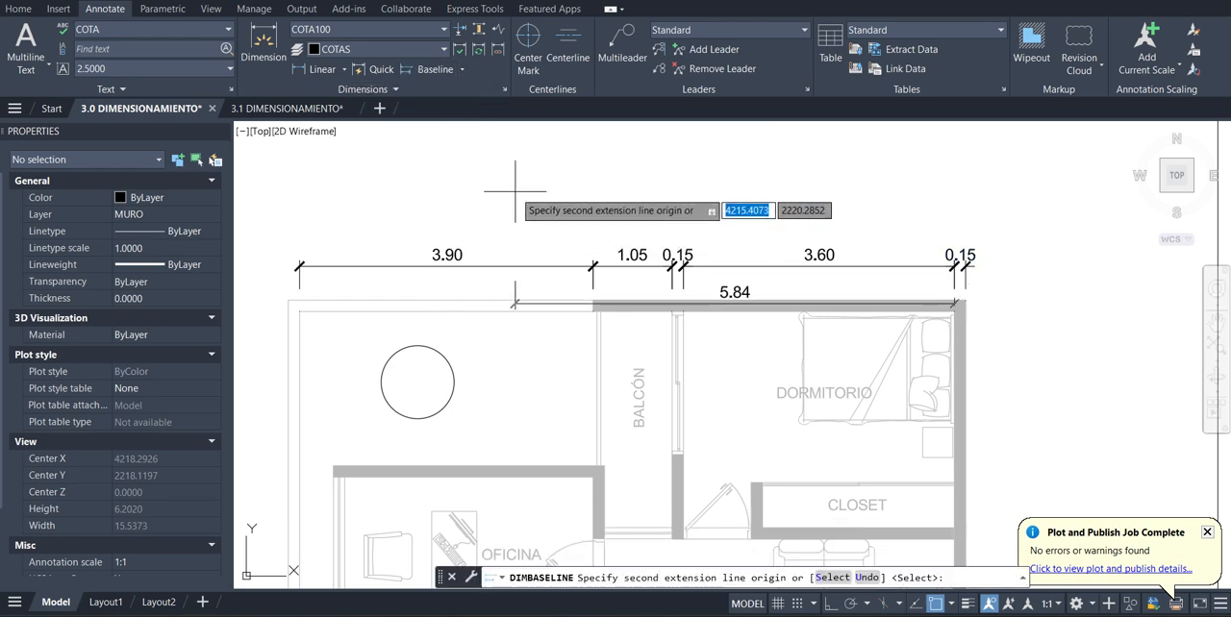
click(833, 577)
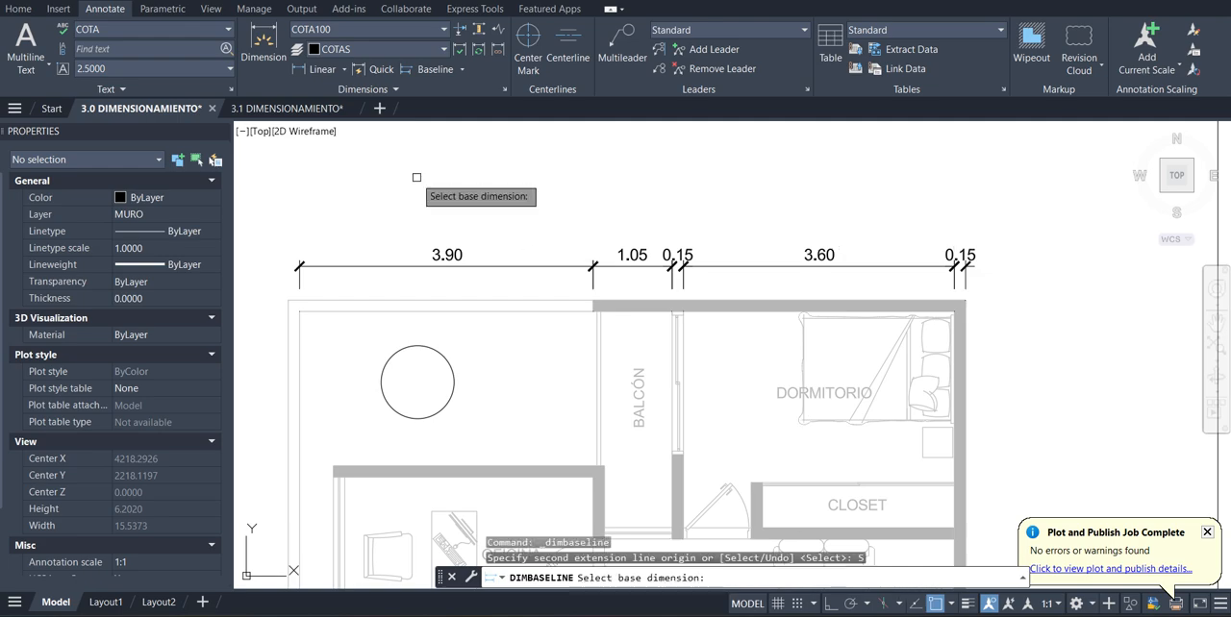
click(300, 279)
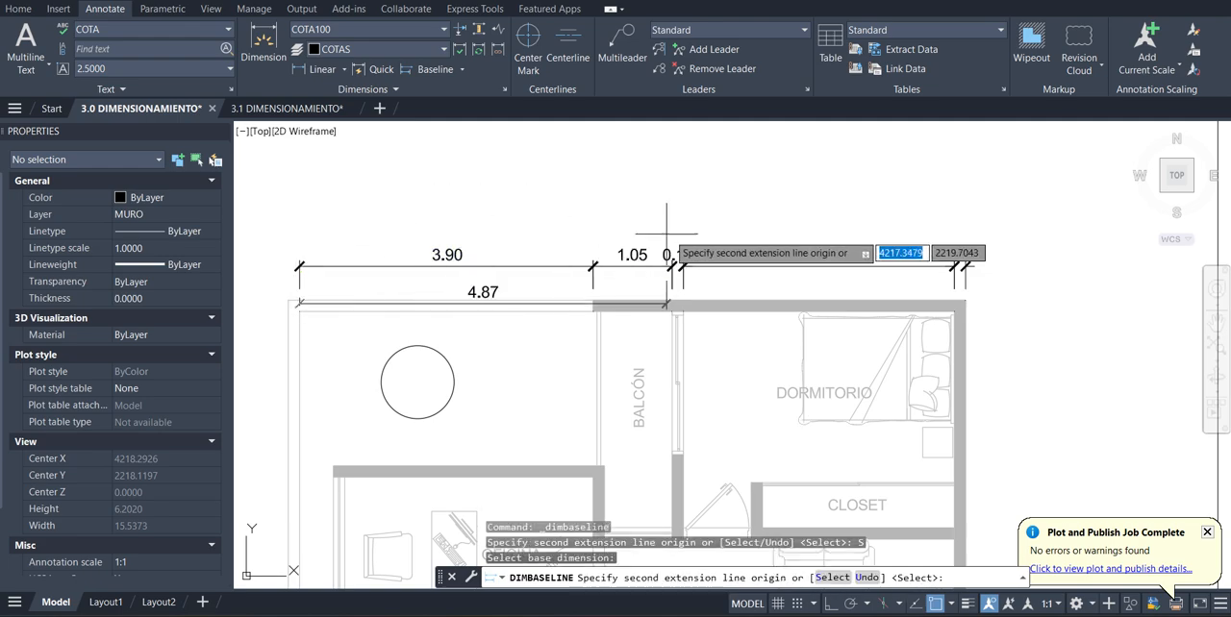
click(965, 288)
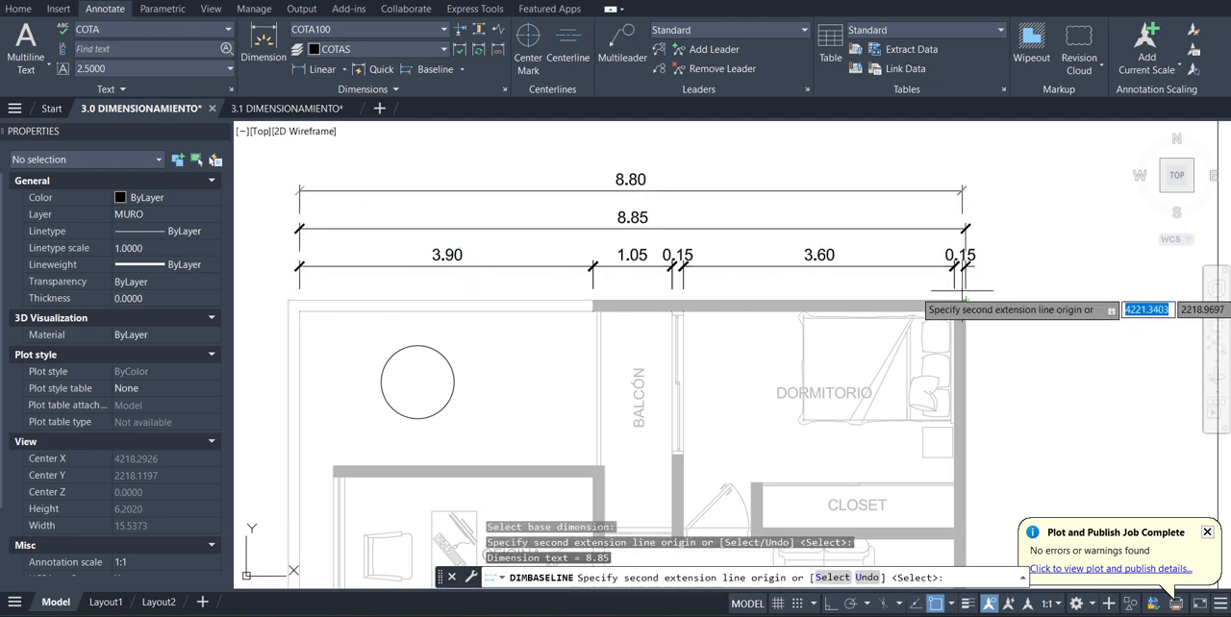
Finish the baseline command and delete the stray short dimension above the overall one
text(})
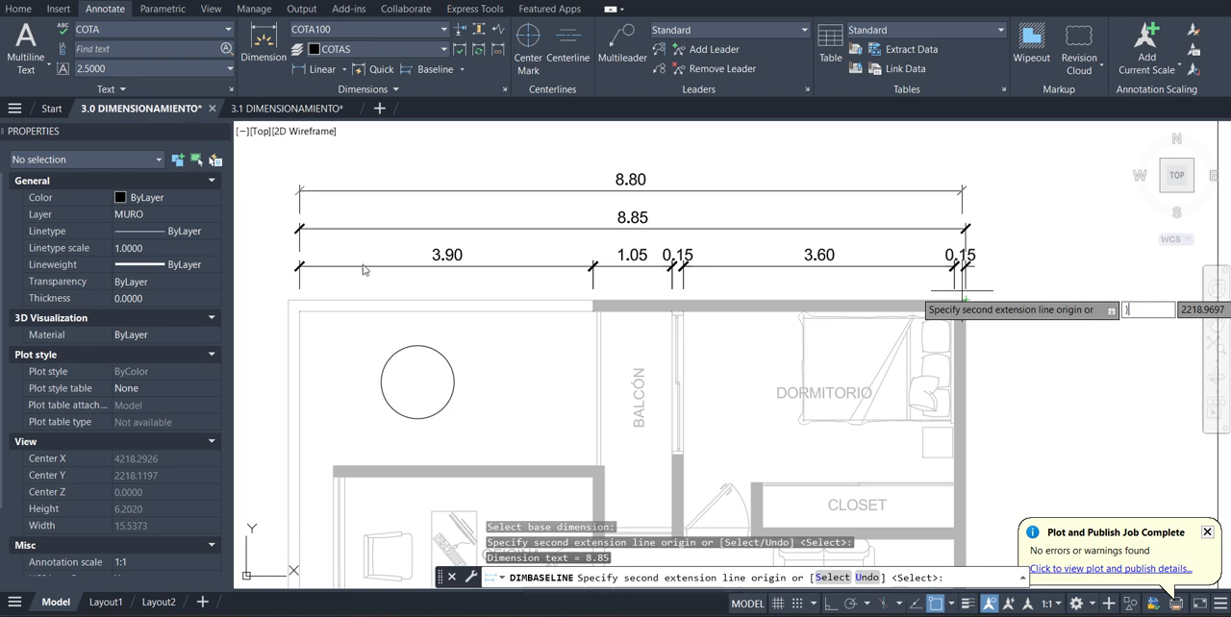
click(404, 246)
key(Escape)
key(Escape)
click(429, 158)
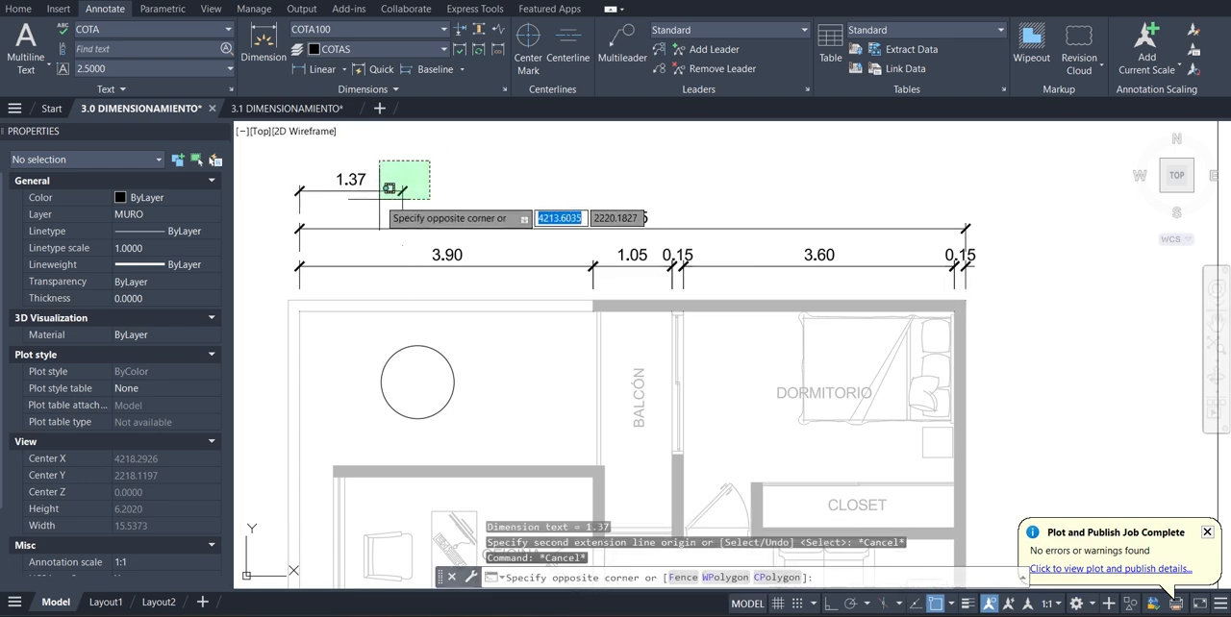
click(379, 201)
key(Delete)
Stretch the left origins of the first chain dimension and the overall dimension to the outer face of the left wall
click(299, 293)
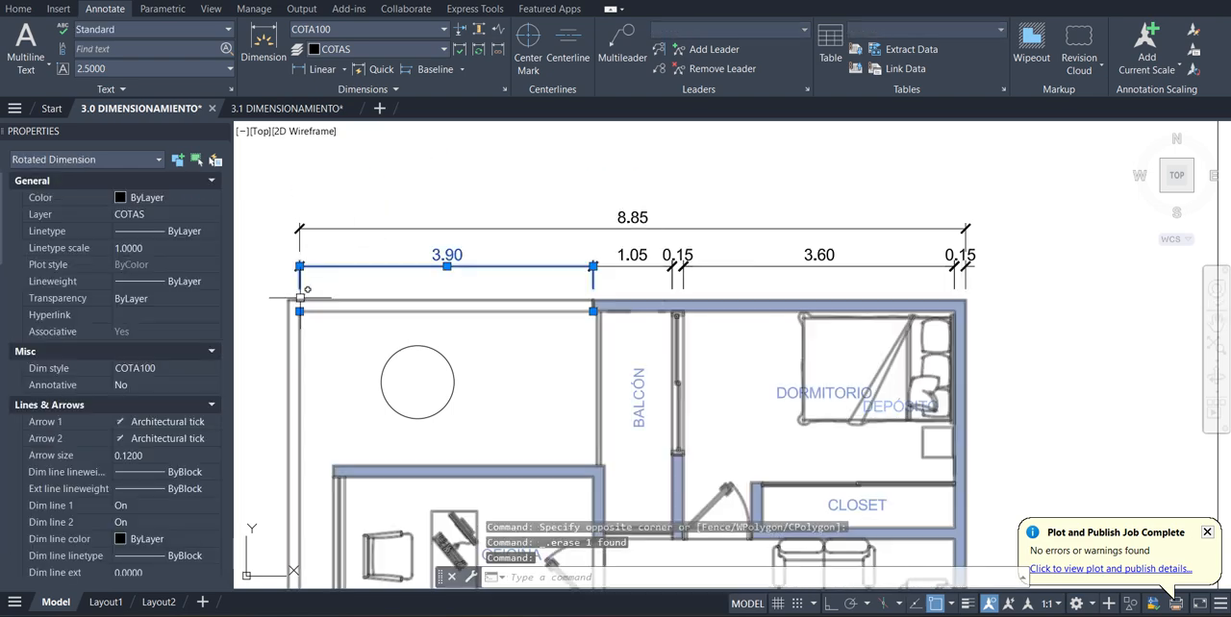
click(299, 310)
click(289, 311)
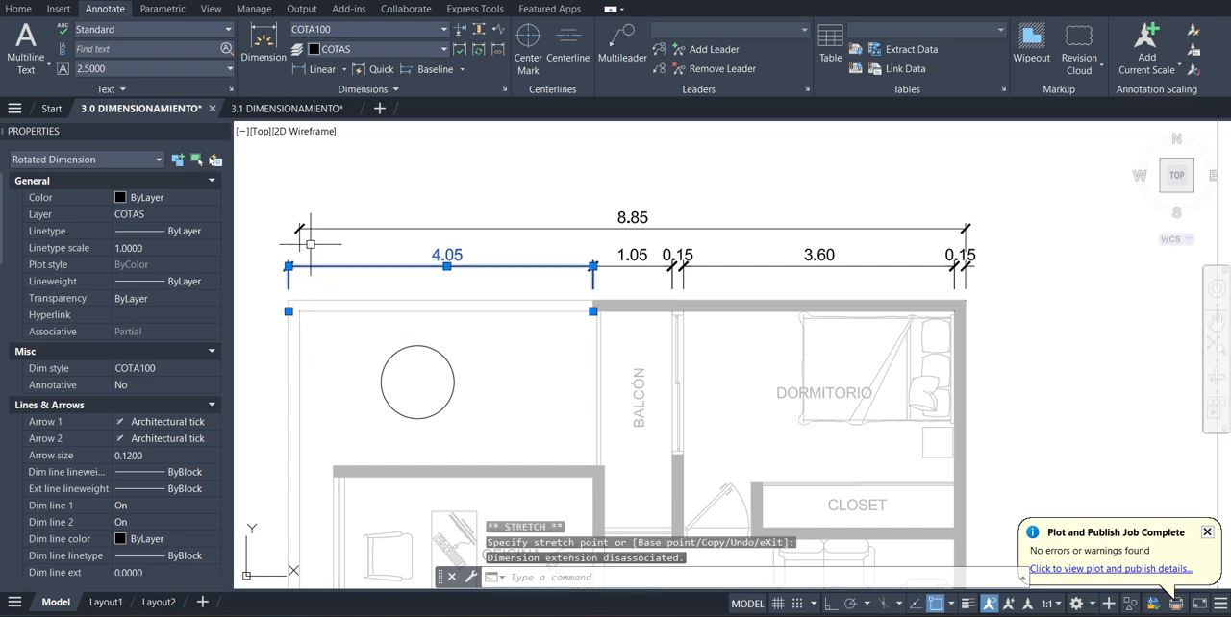
click(301, 236)
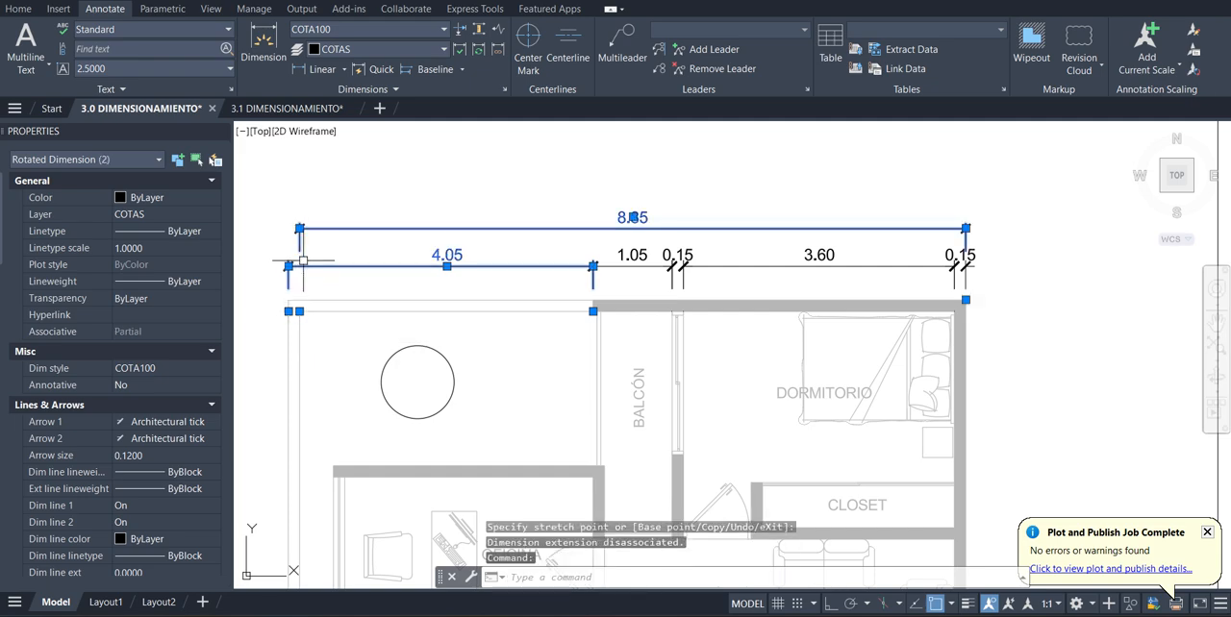
click(299, 311)
click(288, 311)
key(Escape)
scroll(522, 241, down, 3)
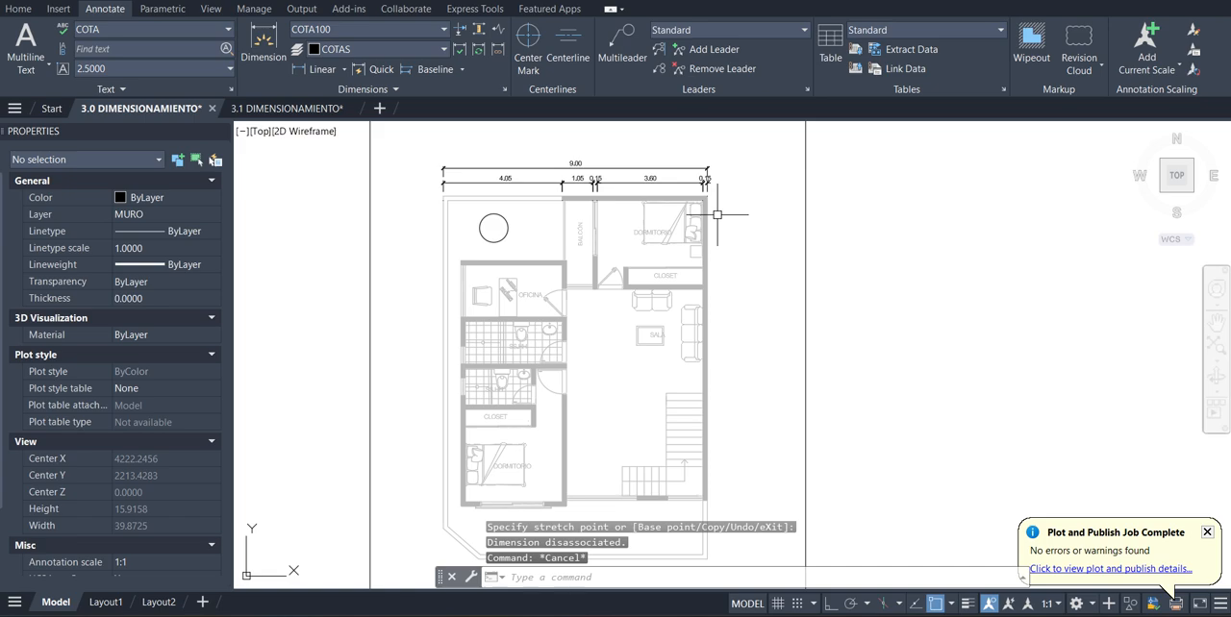
scroll(717, 214, up, 4)
scroll(712, 250, down, 2)
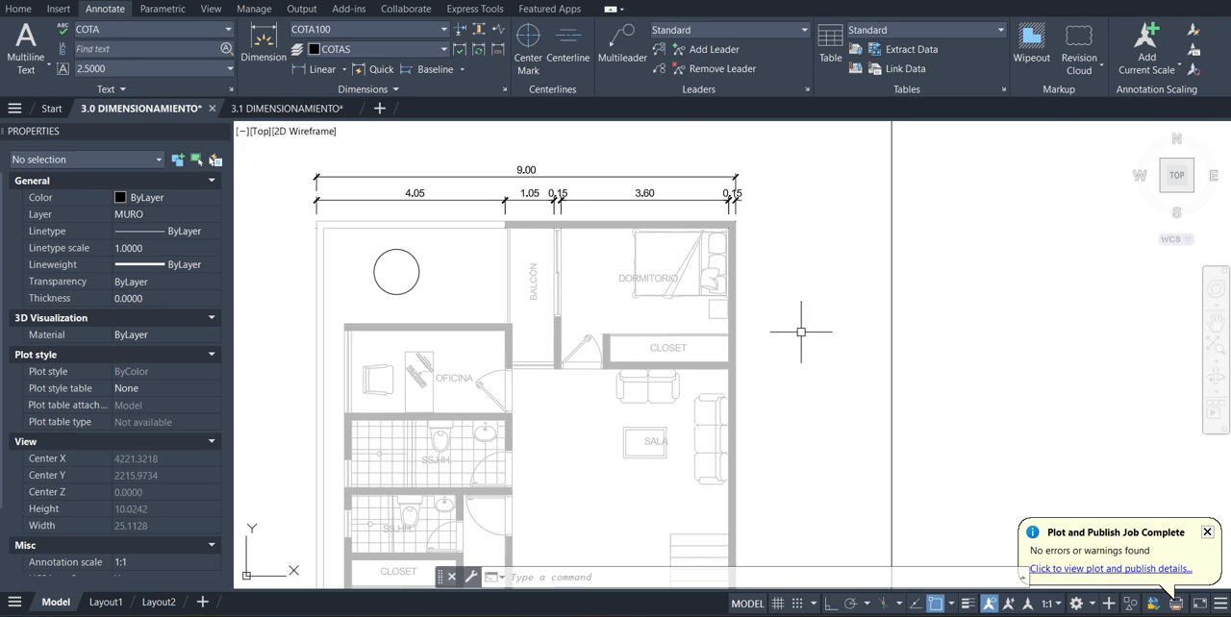
scroll(505, 185, up, 3)
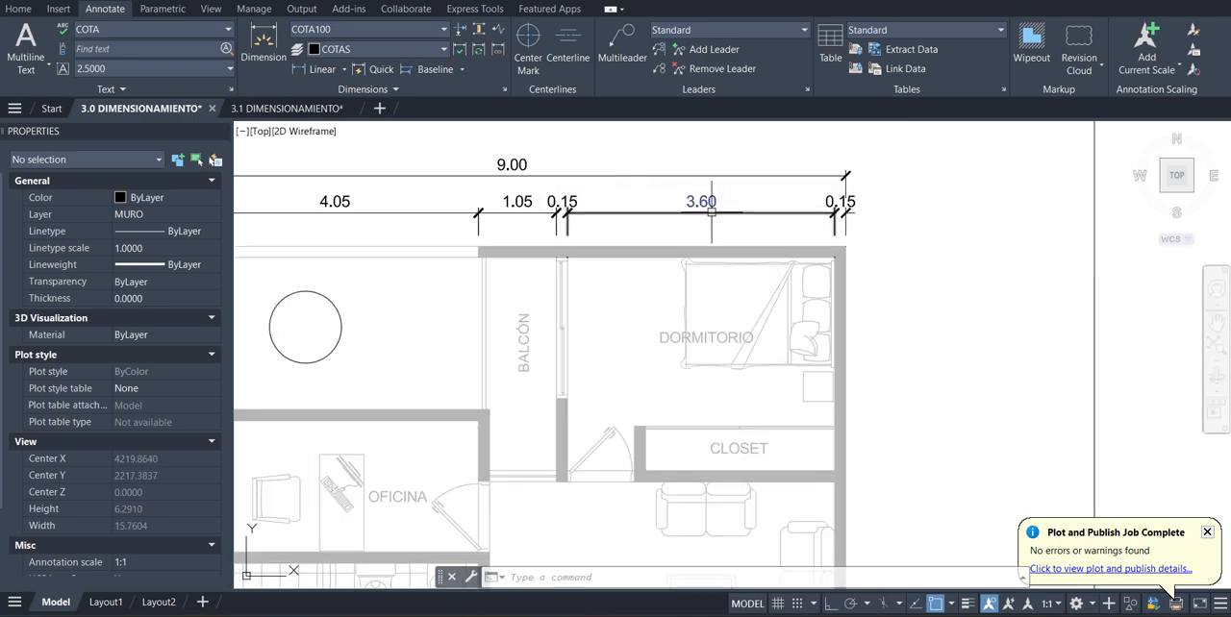
scroll(633, 212, down, 3)
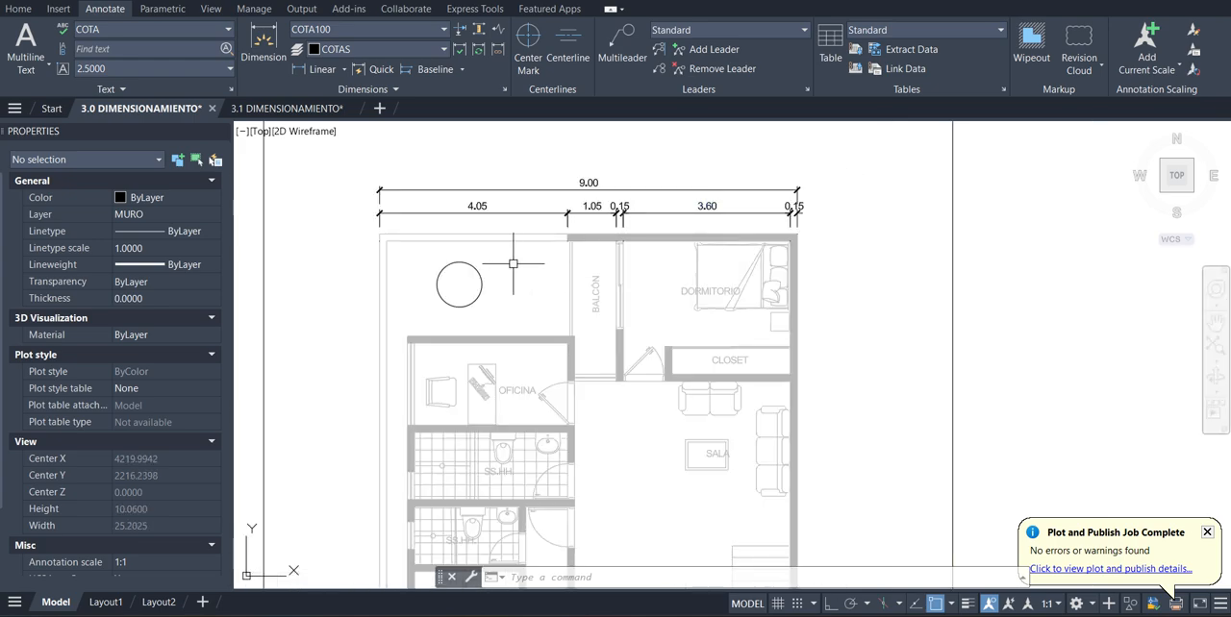
Add an angular dimension between the horizontal top wall line and the balcony's vertical line, placing it inside the left-hand corner
click(263, 43)
key(Return)
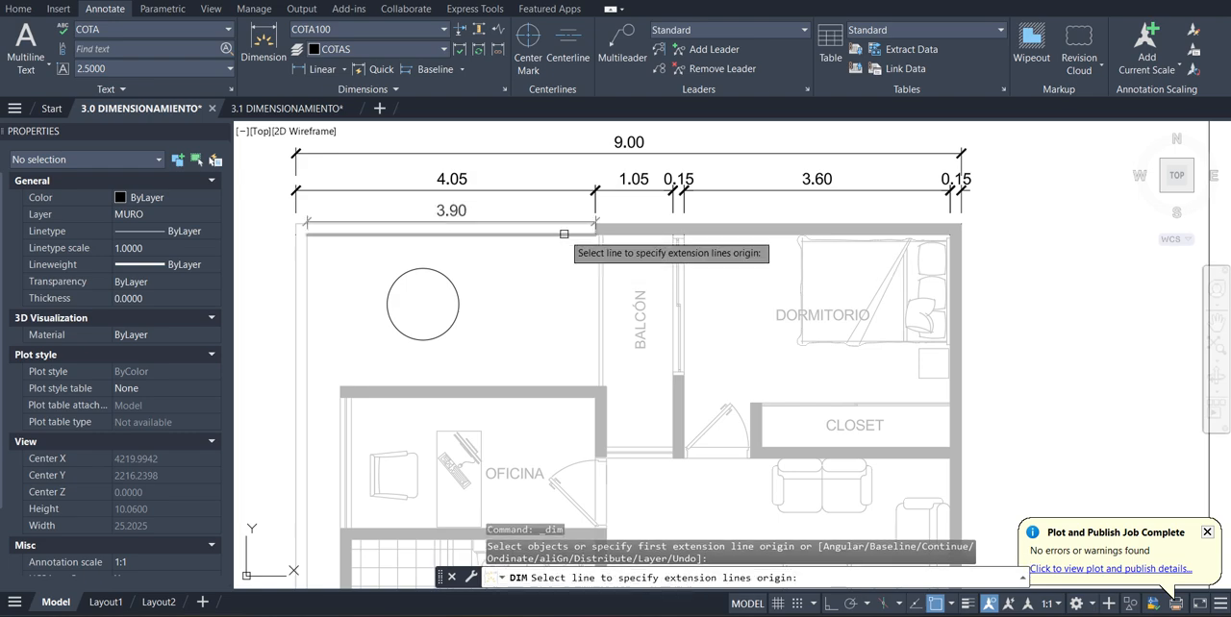
click(560, 229)
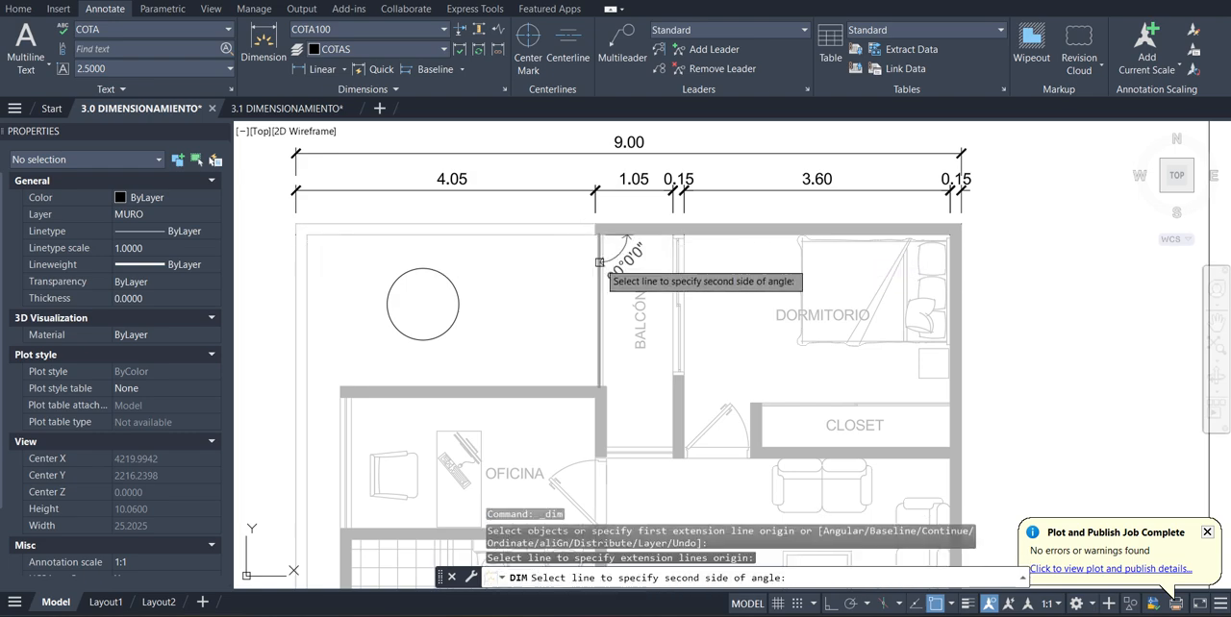
click(599, 263)
click(579, 274)
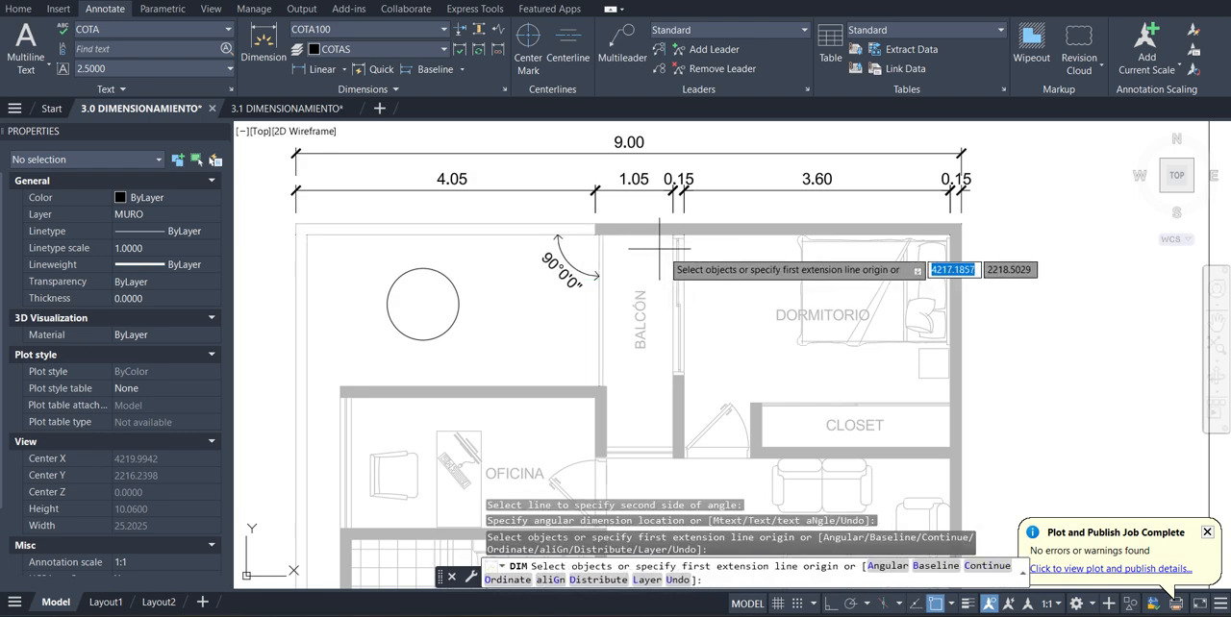
Dimension the circle's radius and place the label to its upper right
scroll(419, 382, up, 3)
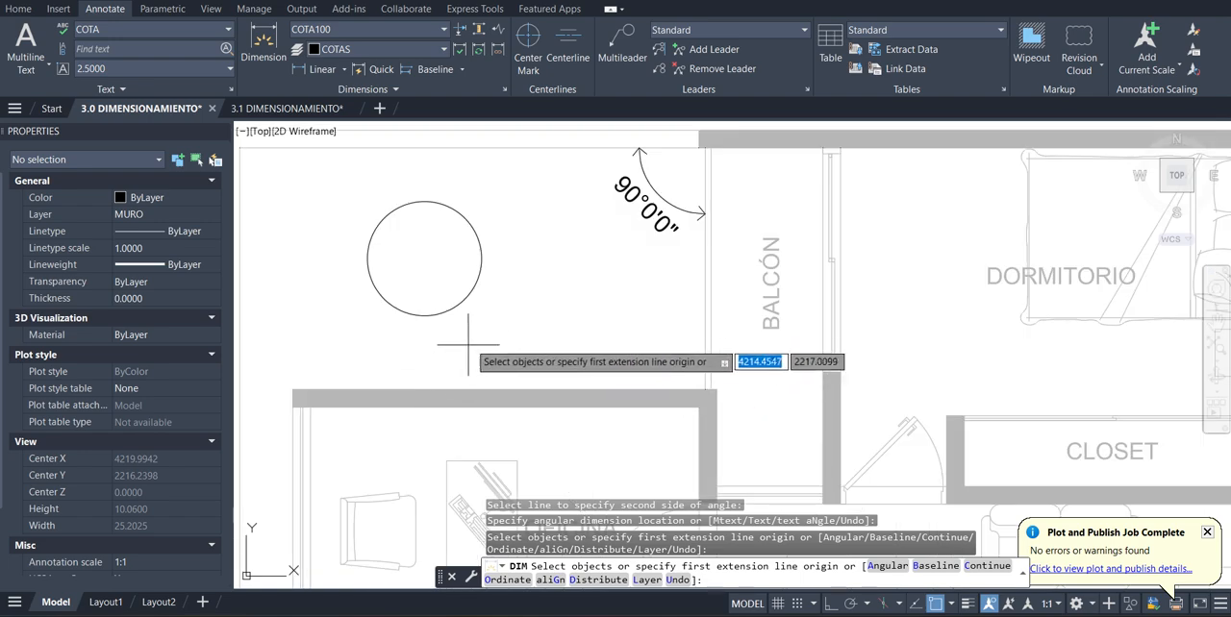
click(464, 301)
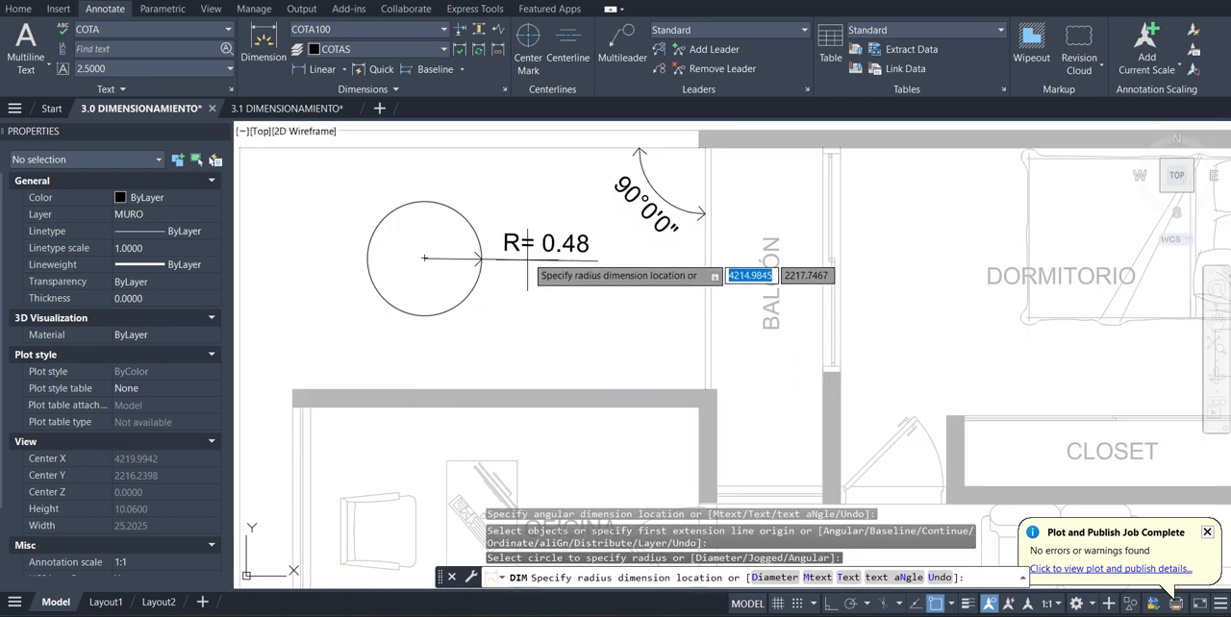
click(567, 195)
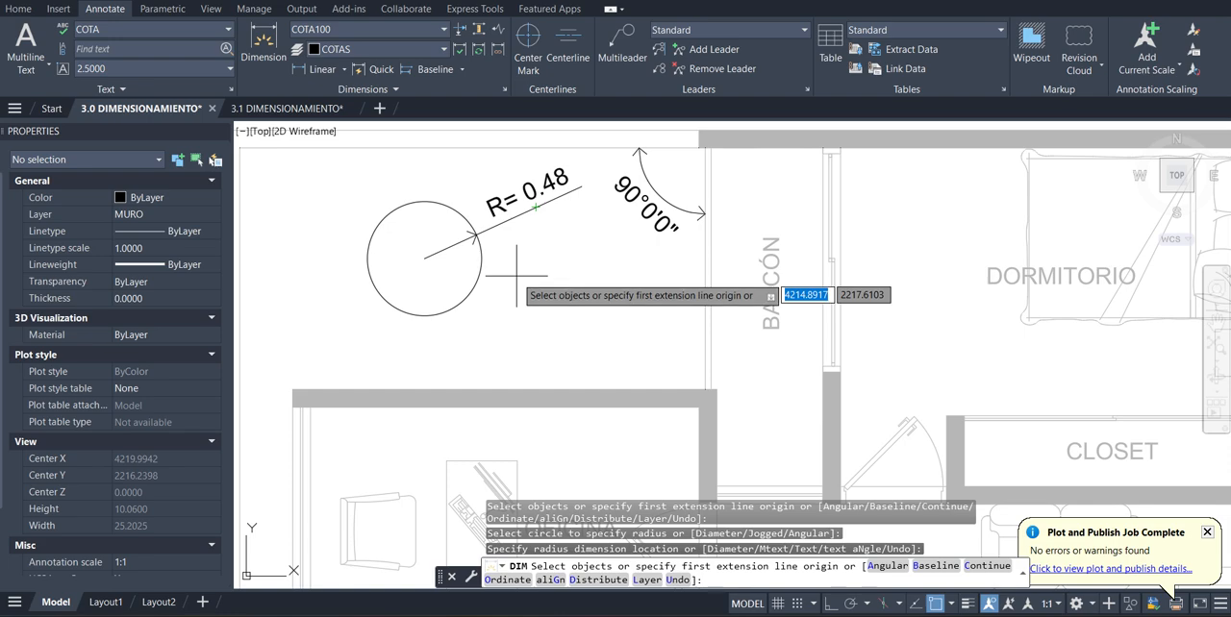
Dimension the same circle's diameter using the Diameter option, place the label to its lower right, and end the dimension command
scroll(511, 265, down, 1)
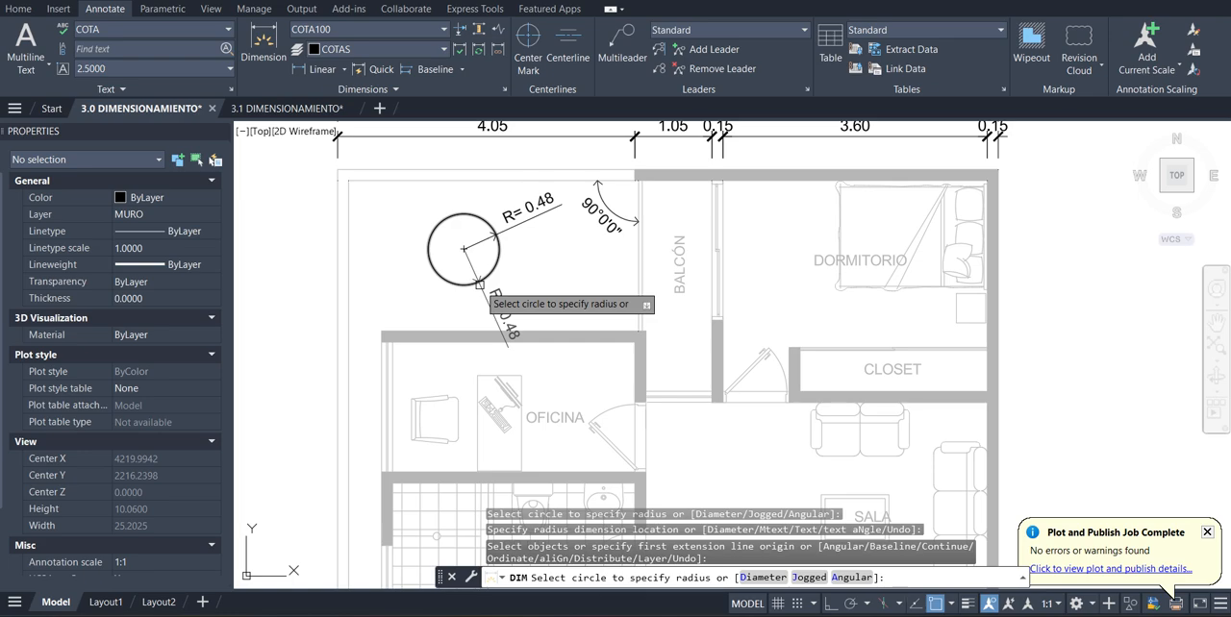
click(479, 285)
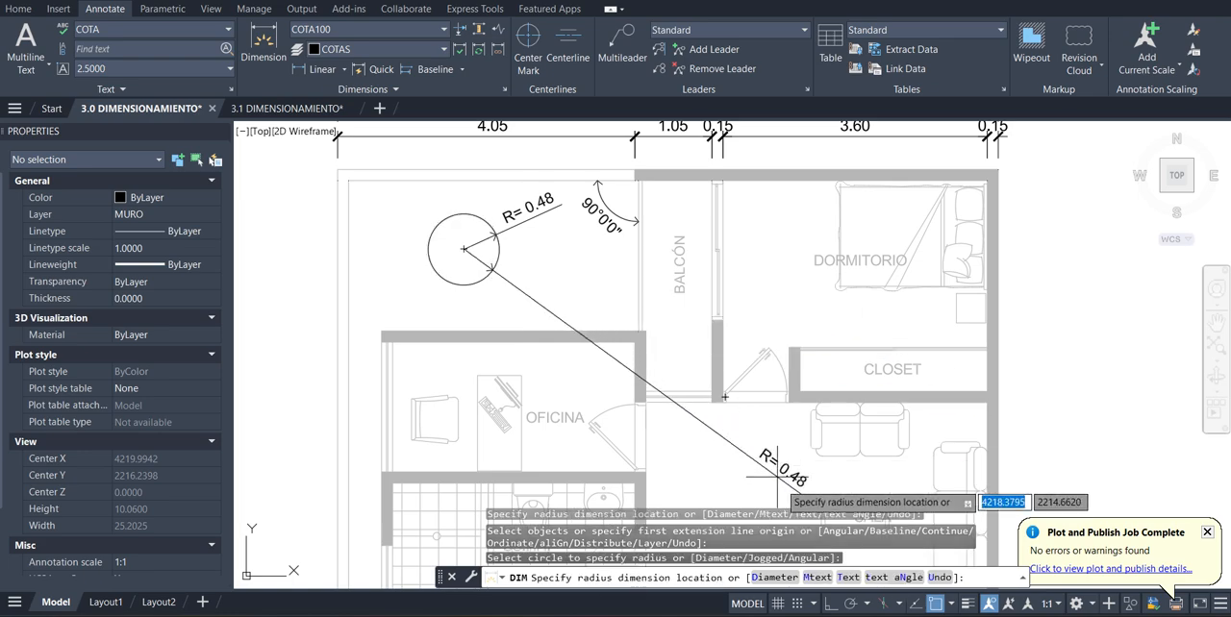
text(D)
key(Return)
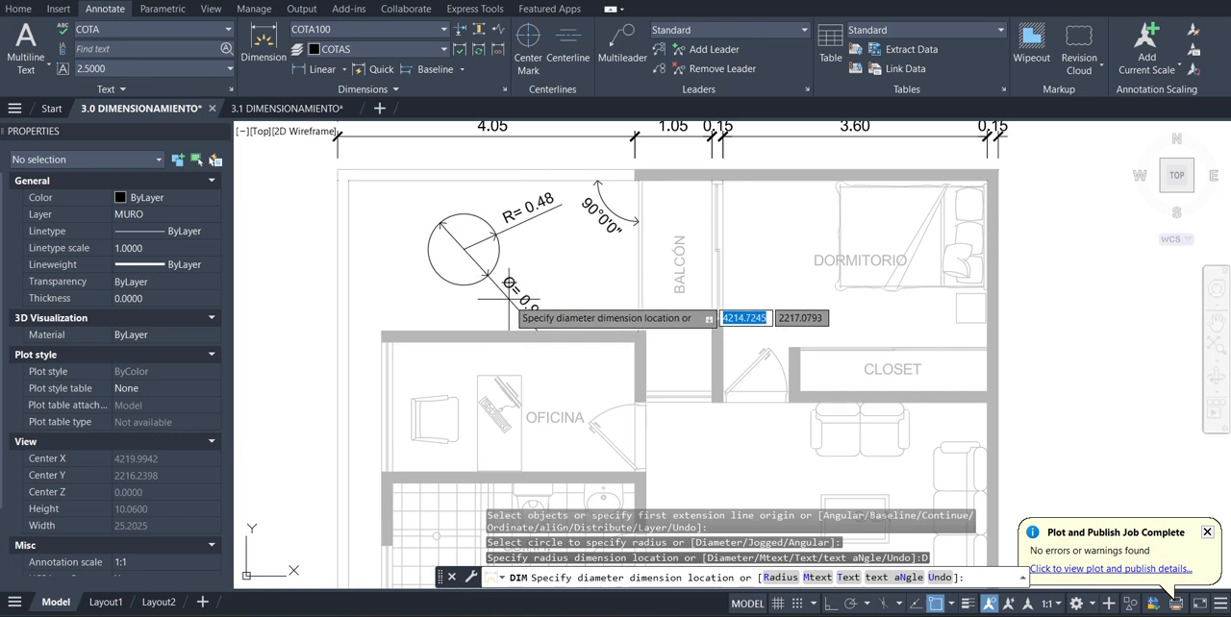
click(550, 287)
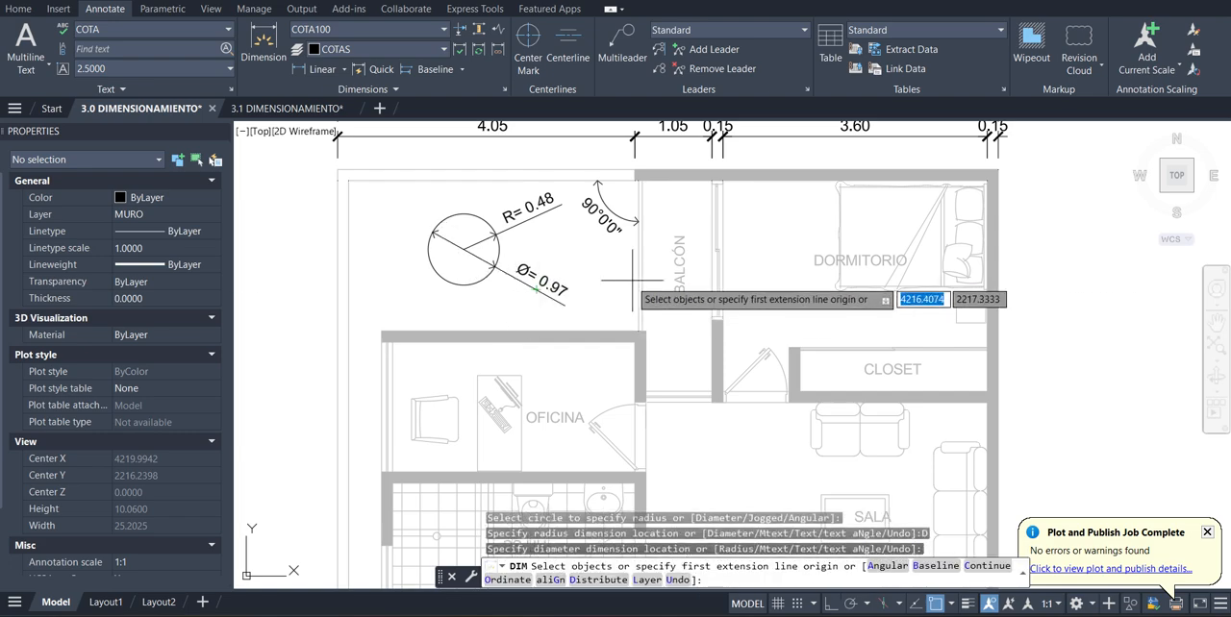
scroll(632, 280, down, 4)
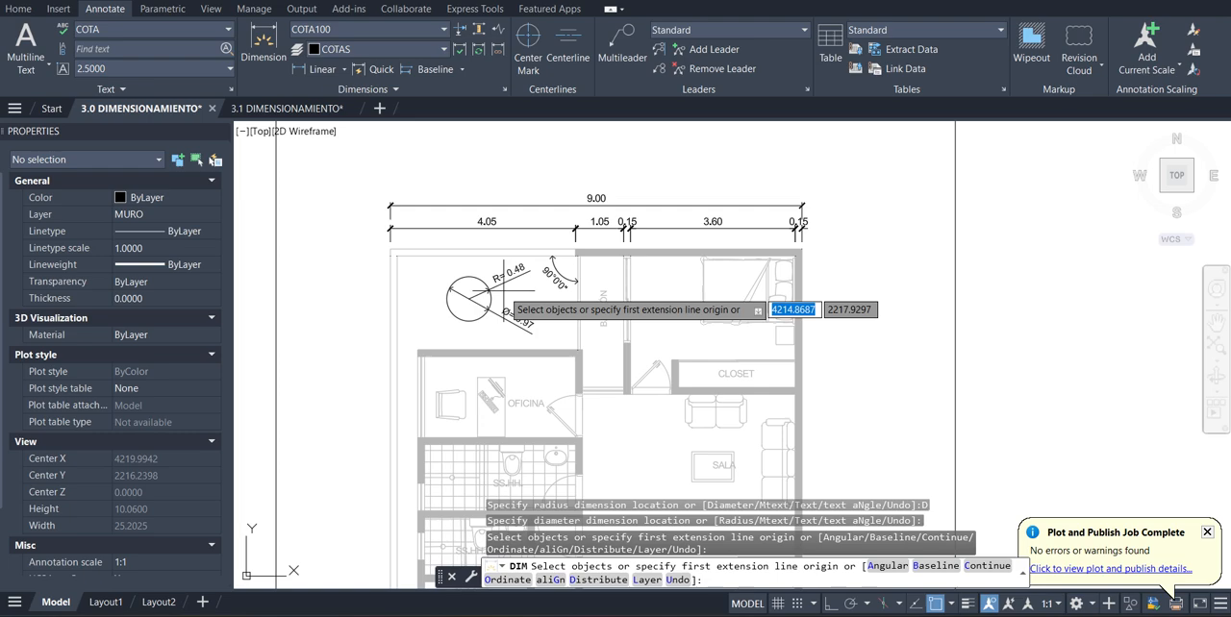
scroll(512, 279, down, 1)
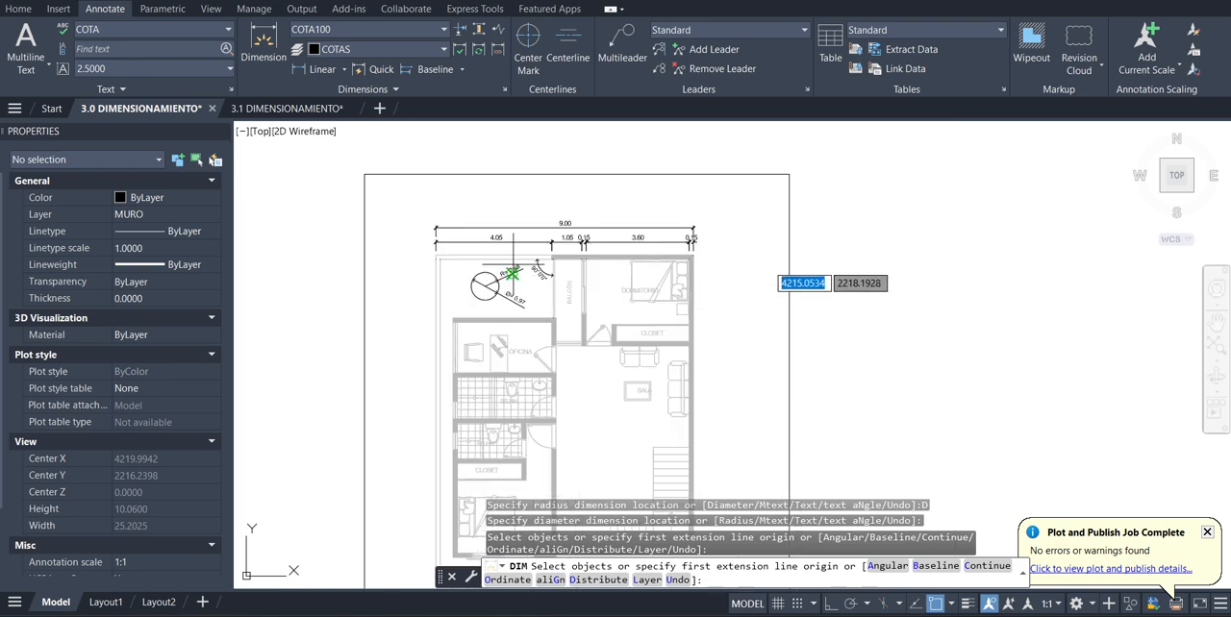
key(Escape)
key(Escape)
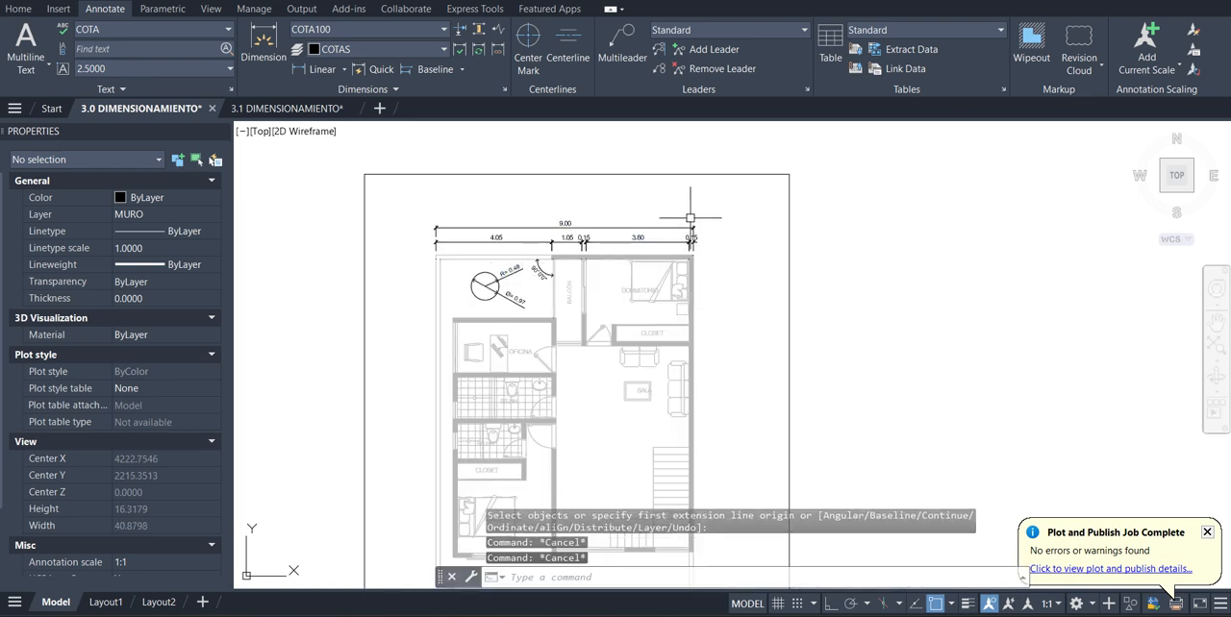
Review the dimensioned top side of the floor plan and the sheet frame at different magnifications
scroll(696, 211, down, 1)
scroll(643, 261, up, 3)
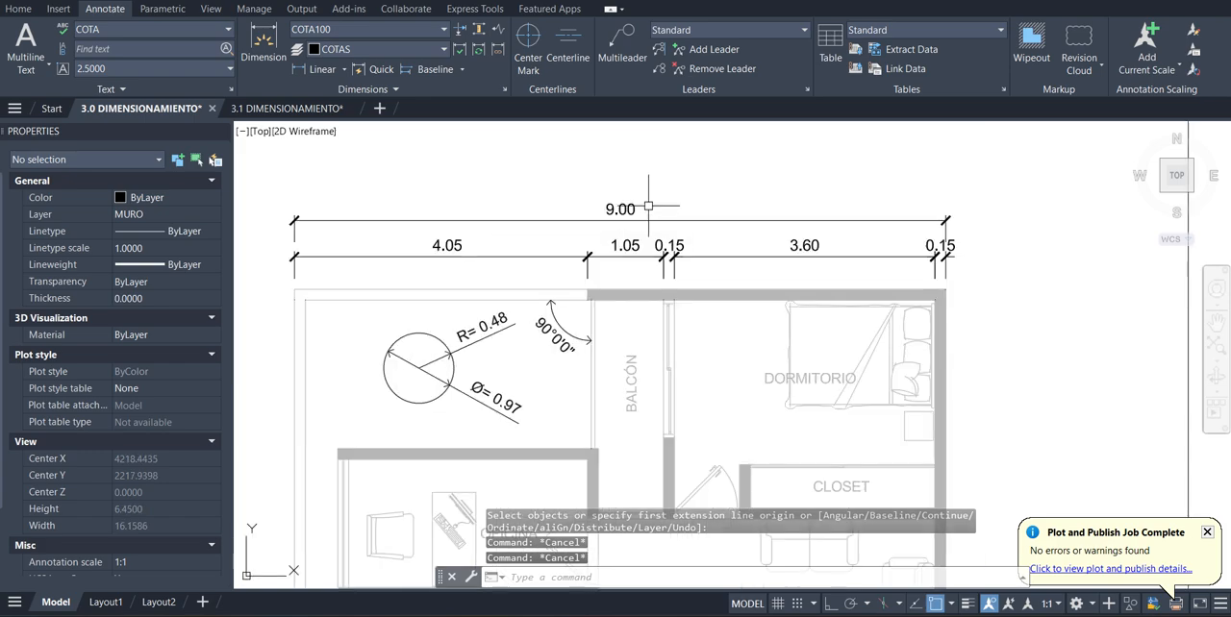
scroll(644, 261, down, 3)
click(785, 198)
click(749, 241)
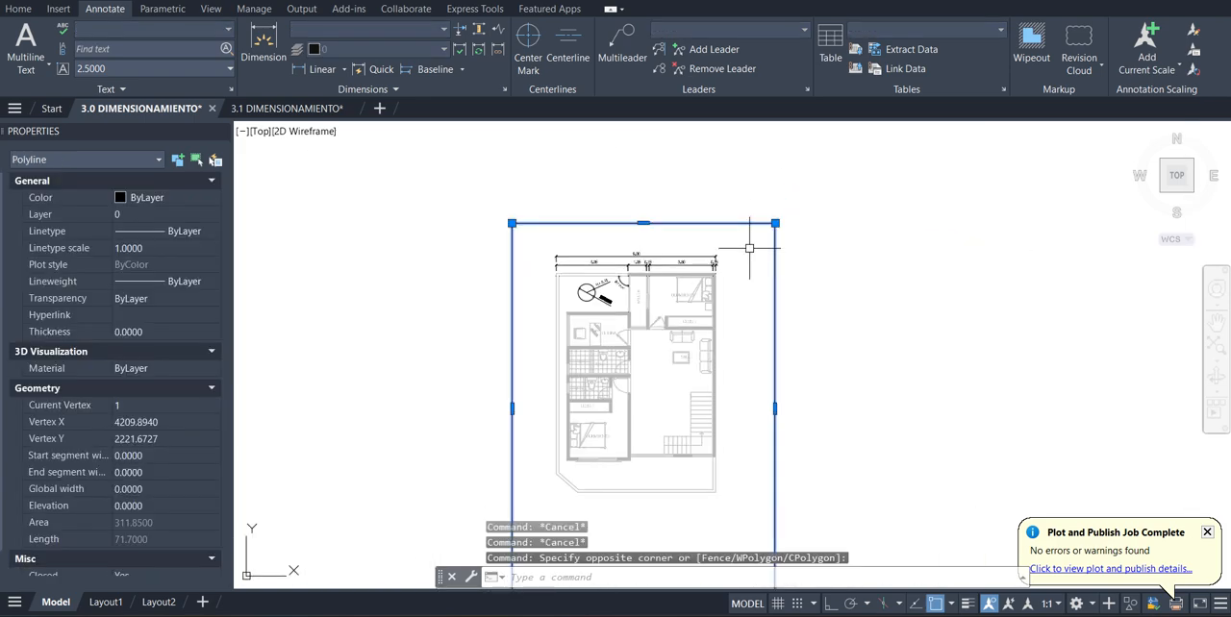
key(Escape)
key(Escape)
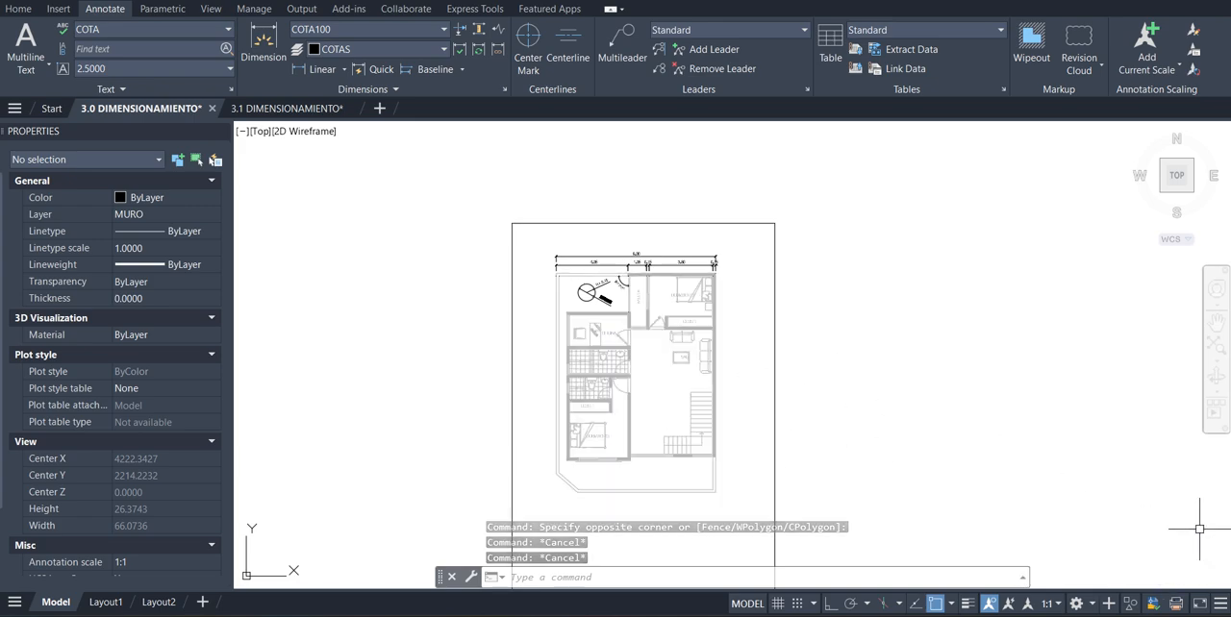
scroll(634, 279, up, 4)
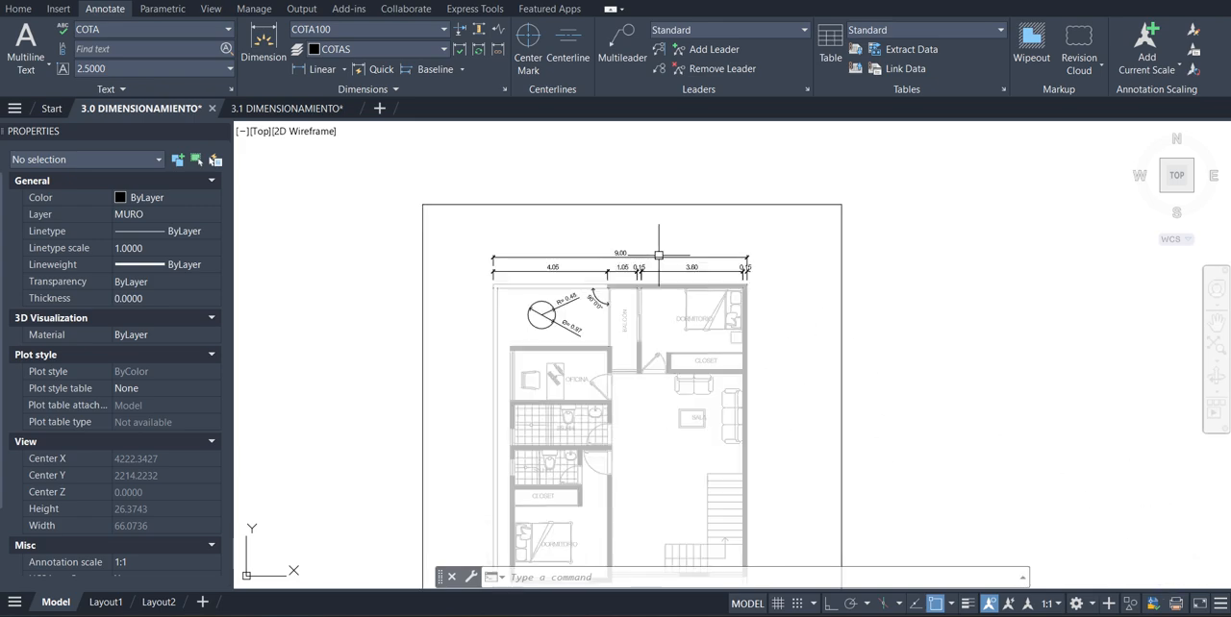
scroll(611, 272, down, 4)
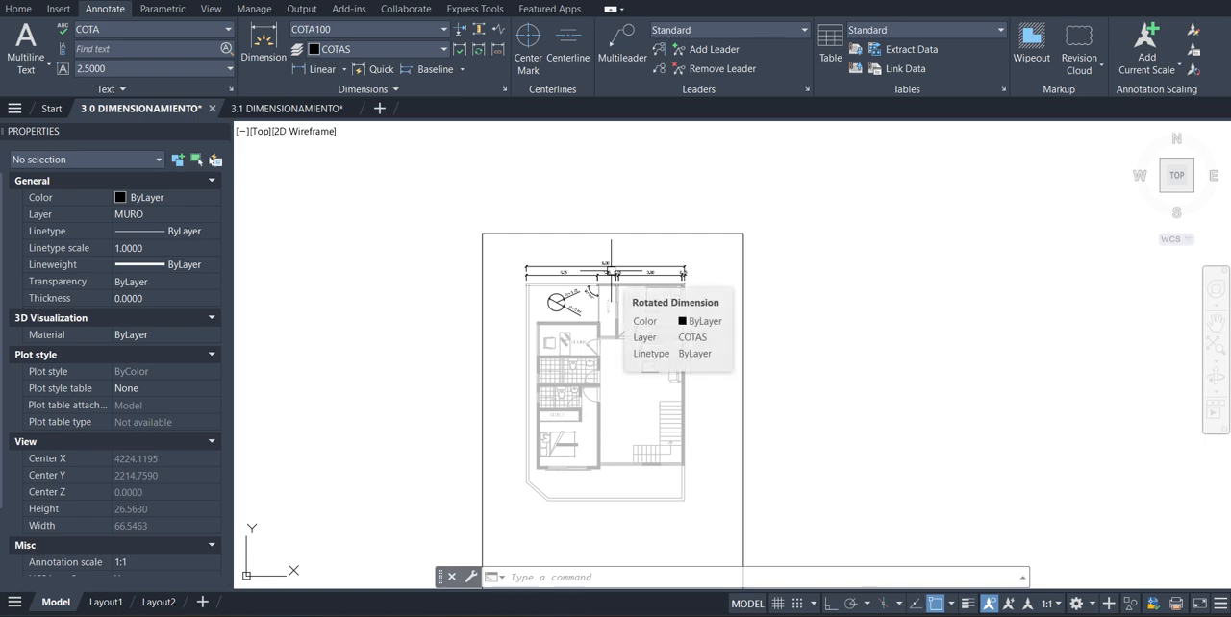
scroll(612, 272, up, 2)
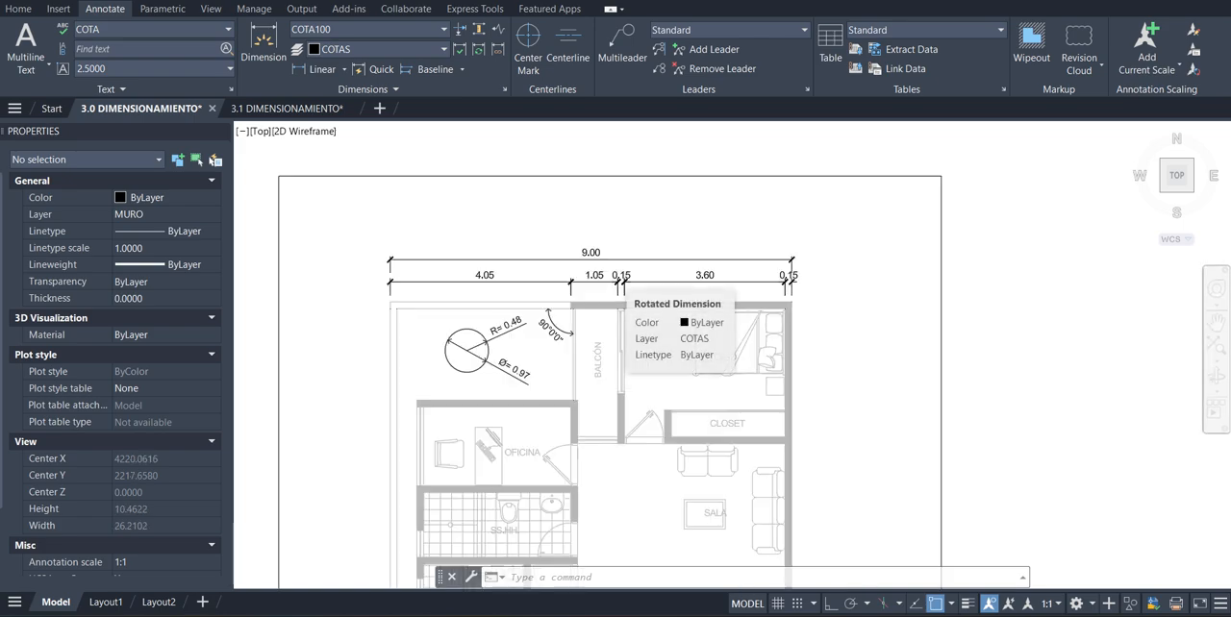
scroll(611, 272, down, 4)
scroll(613, 272, up, 2)
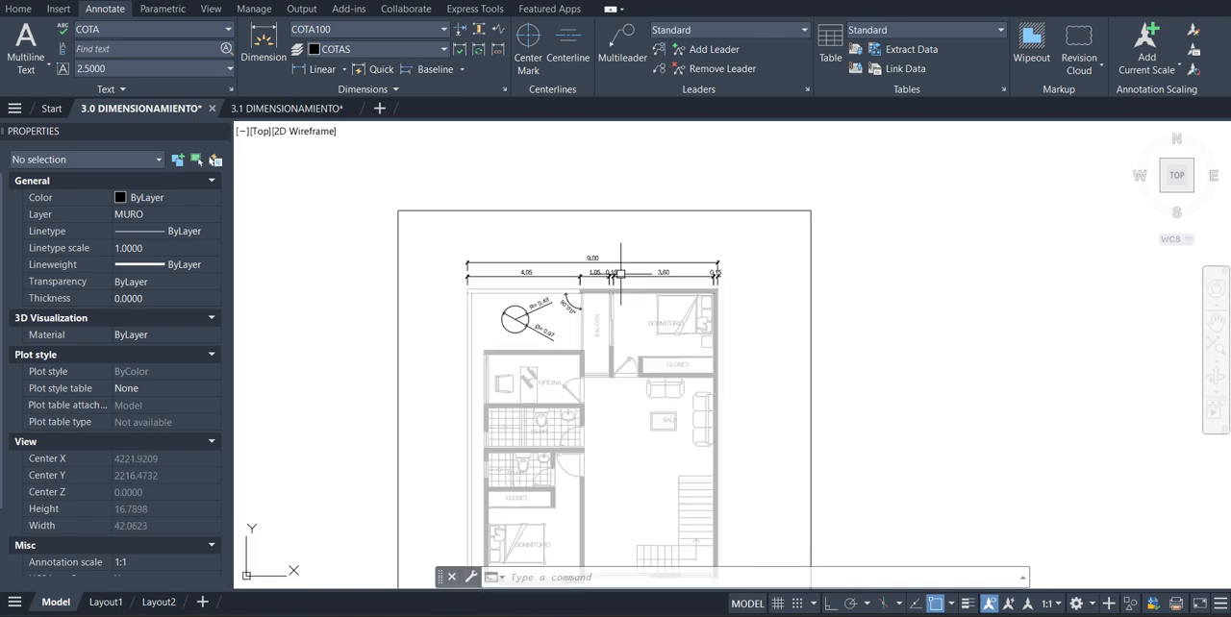